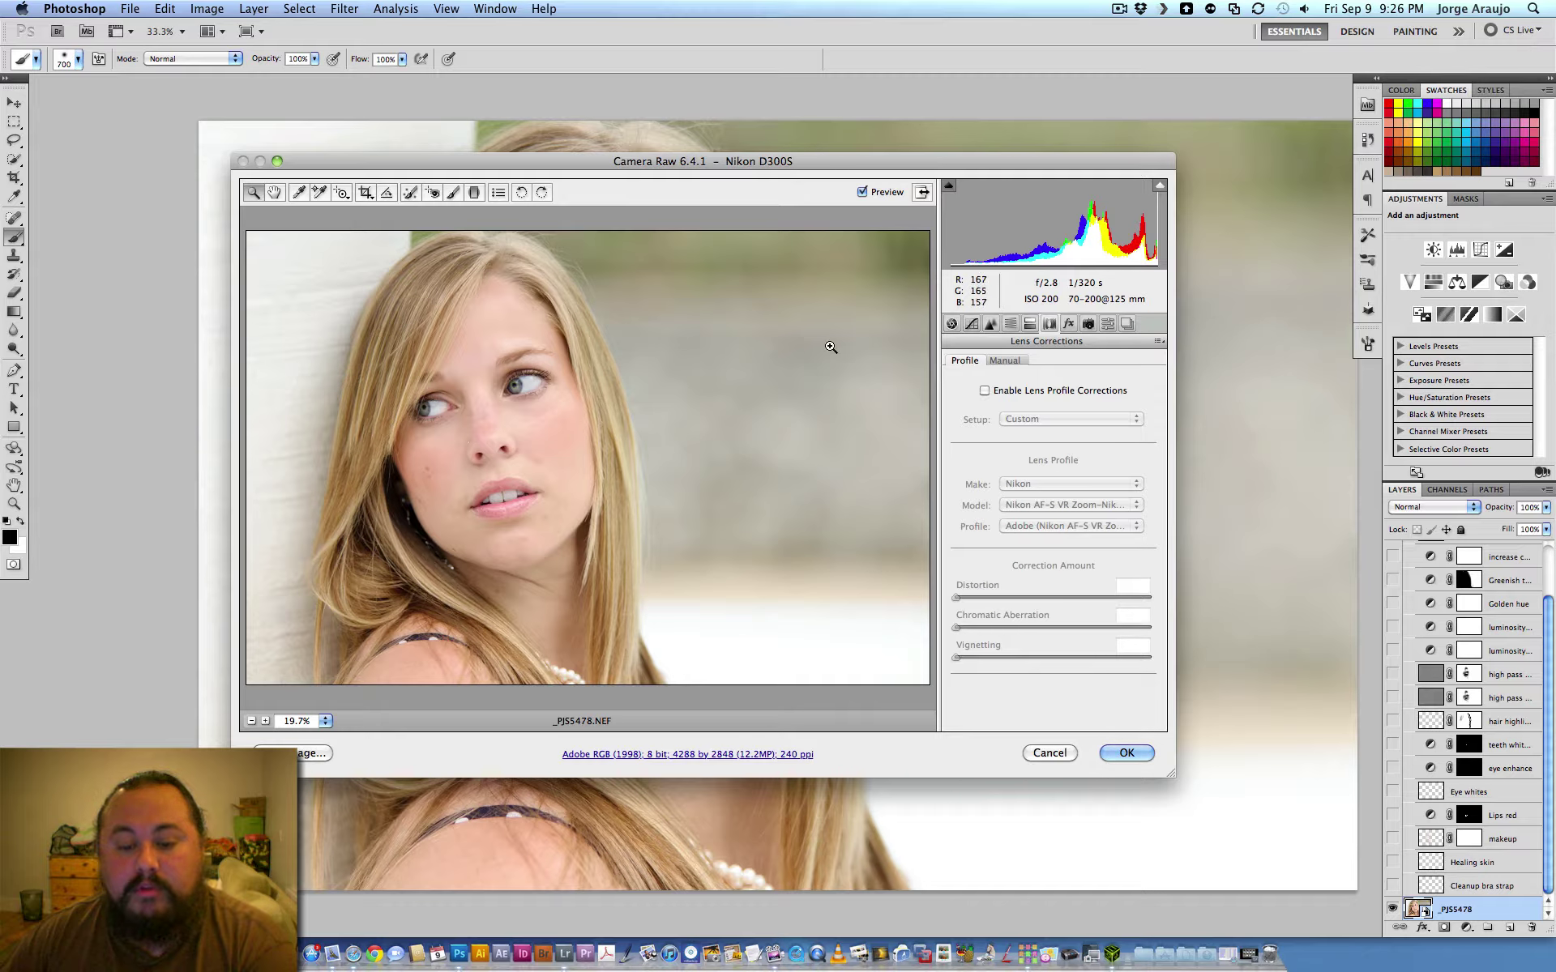
Enable lens profile corrections for the Nikon portrait, switching them off and on to compare the effect
left_click_drag(842, 162, 841, 160)
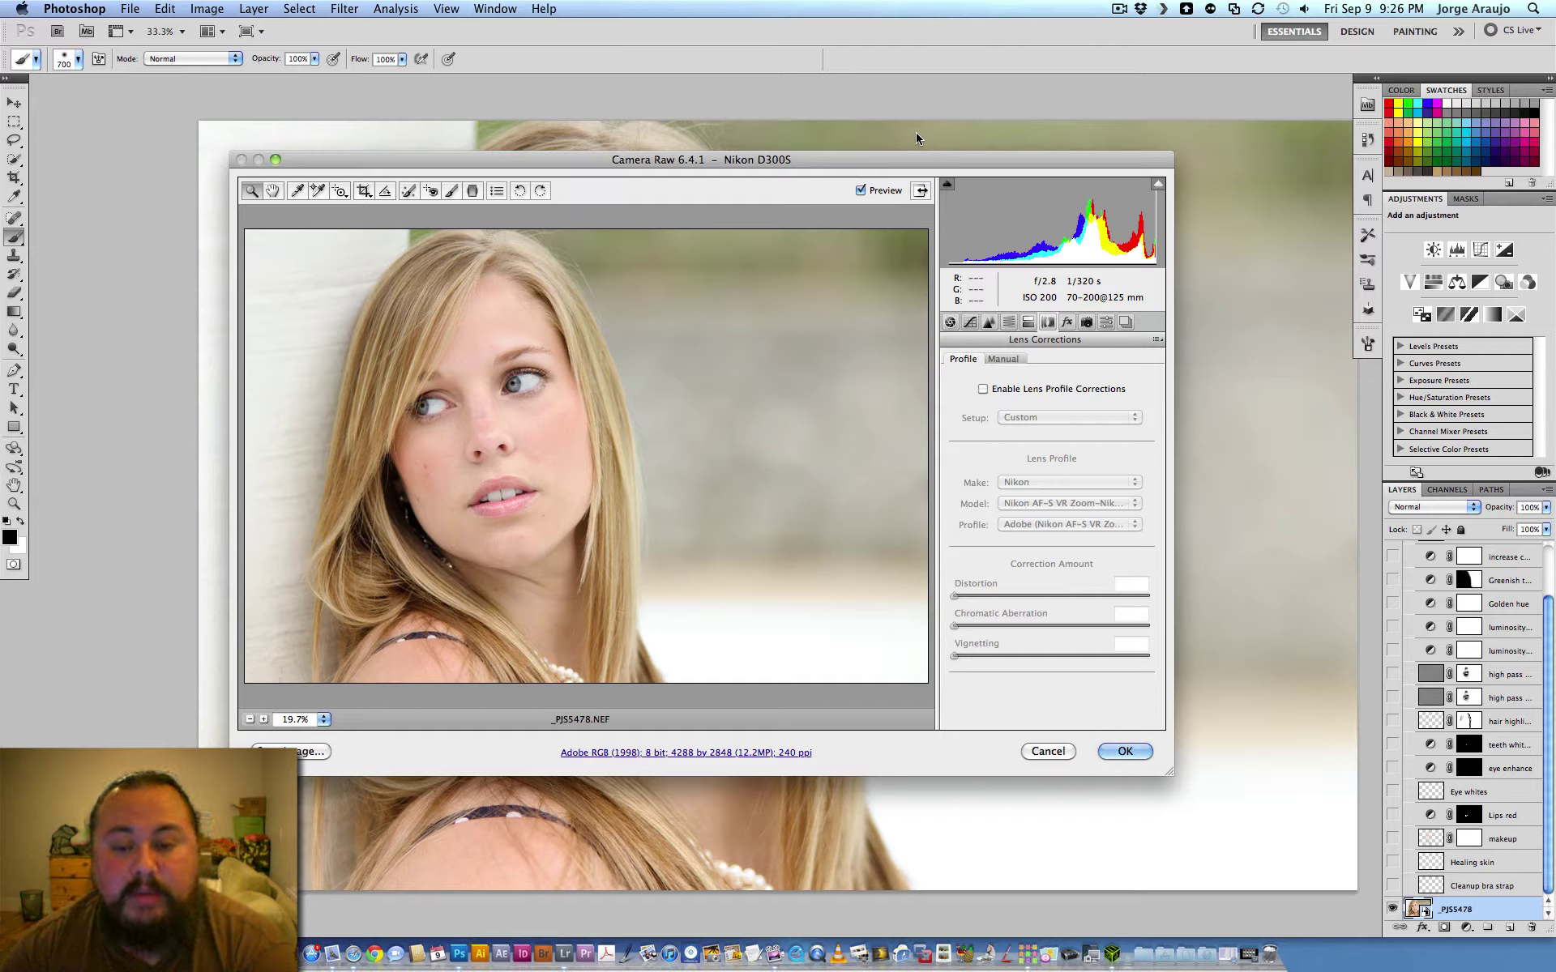
left_click(983, 389)
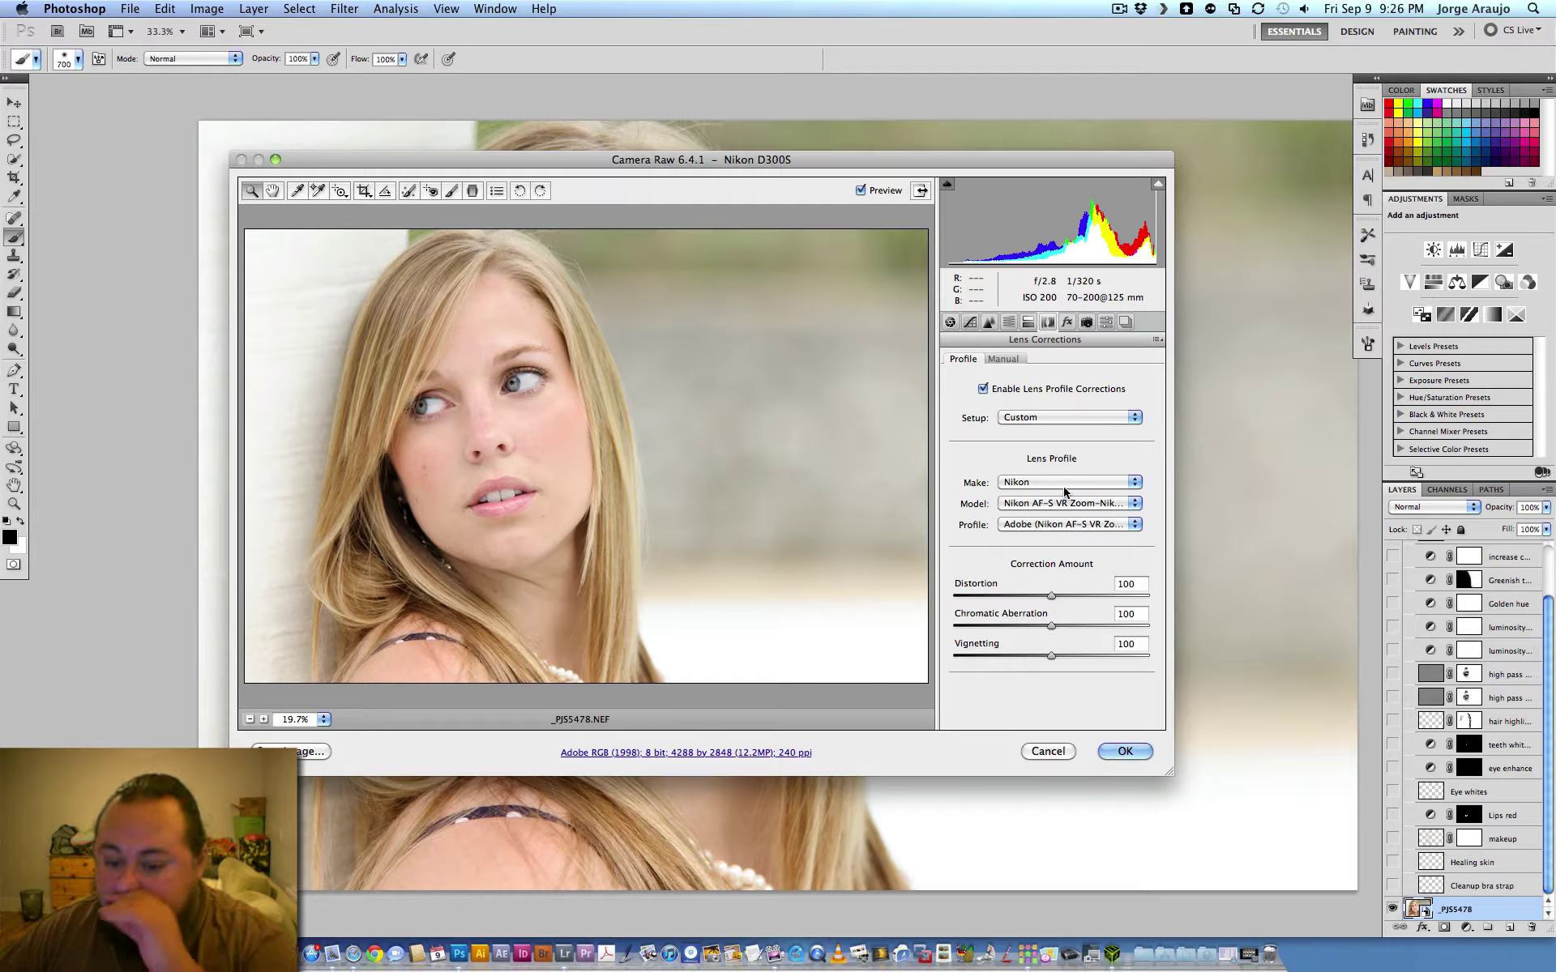
left_click(983, 389)
left_click(984, 389)
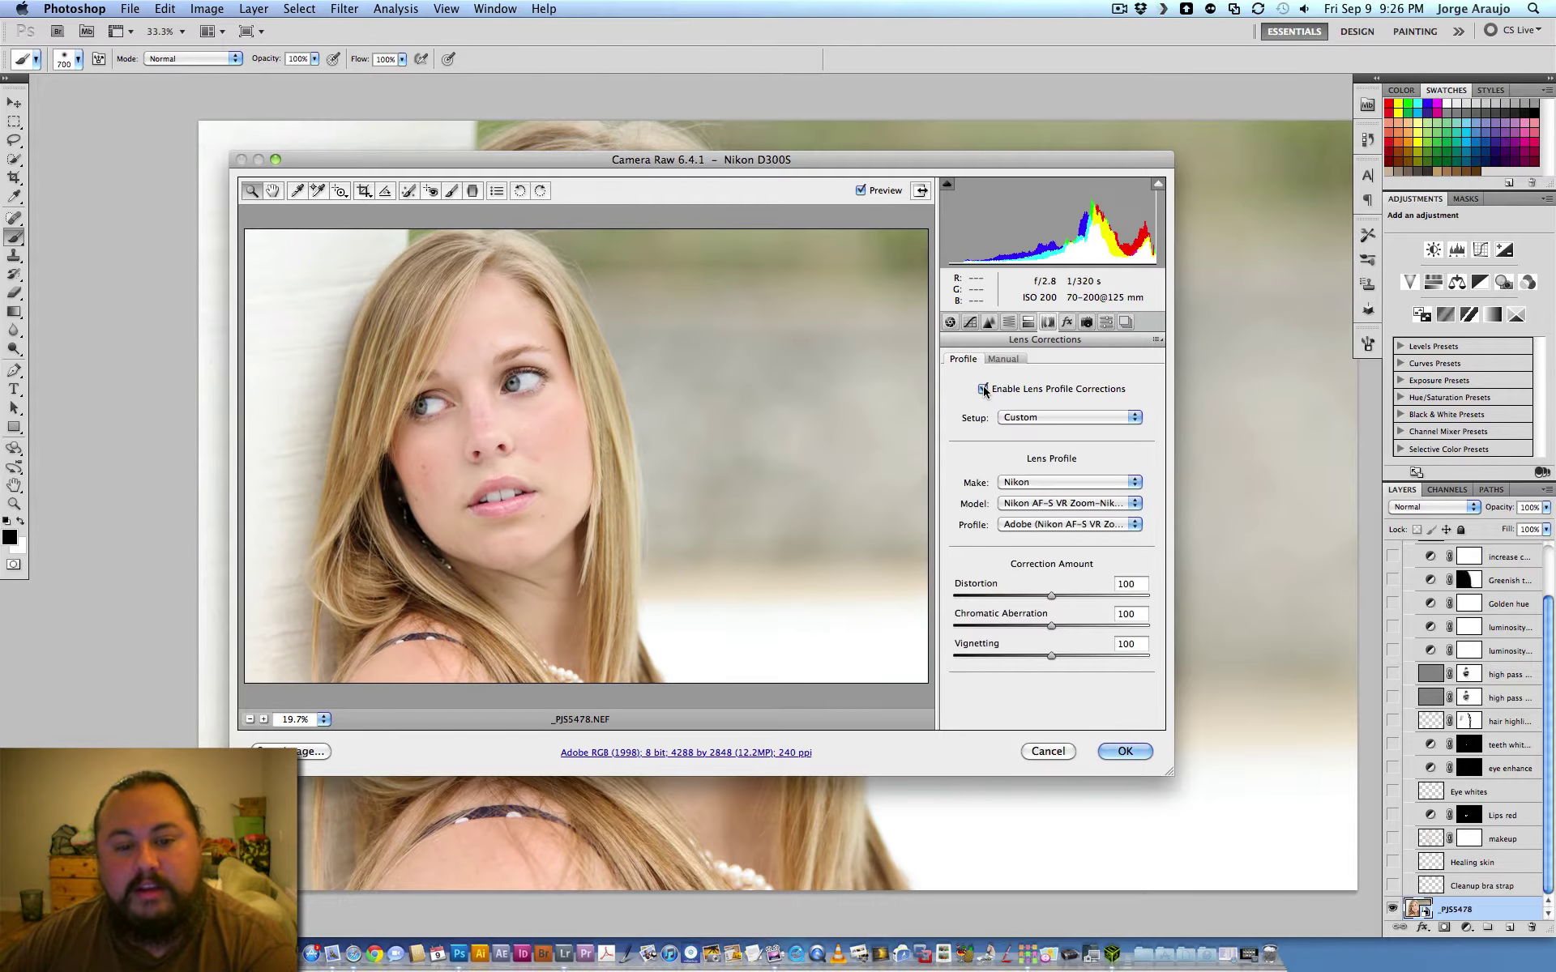
left_click(983, 390)
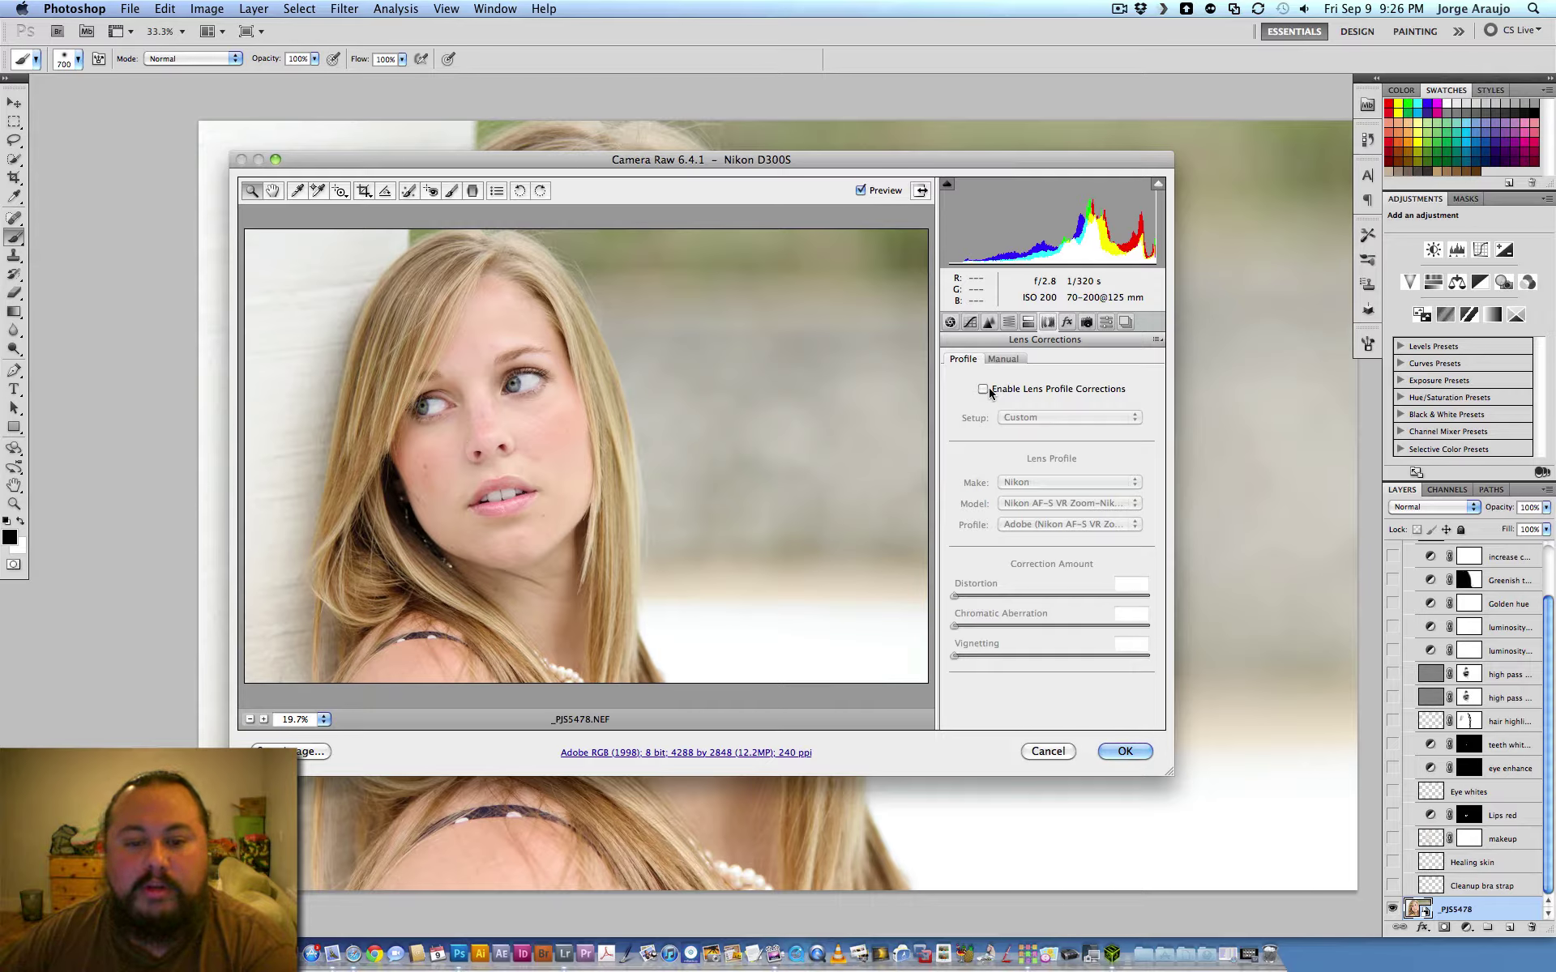
left_click(984, 389)
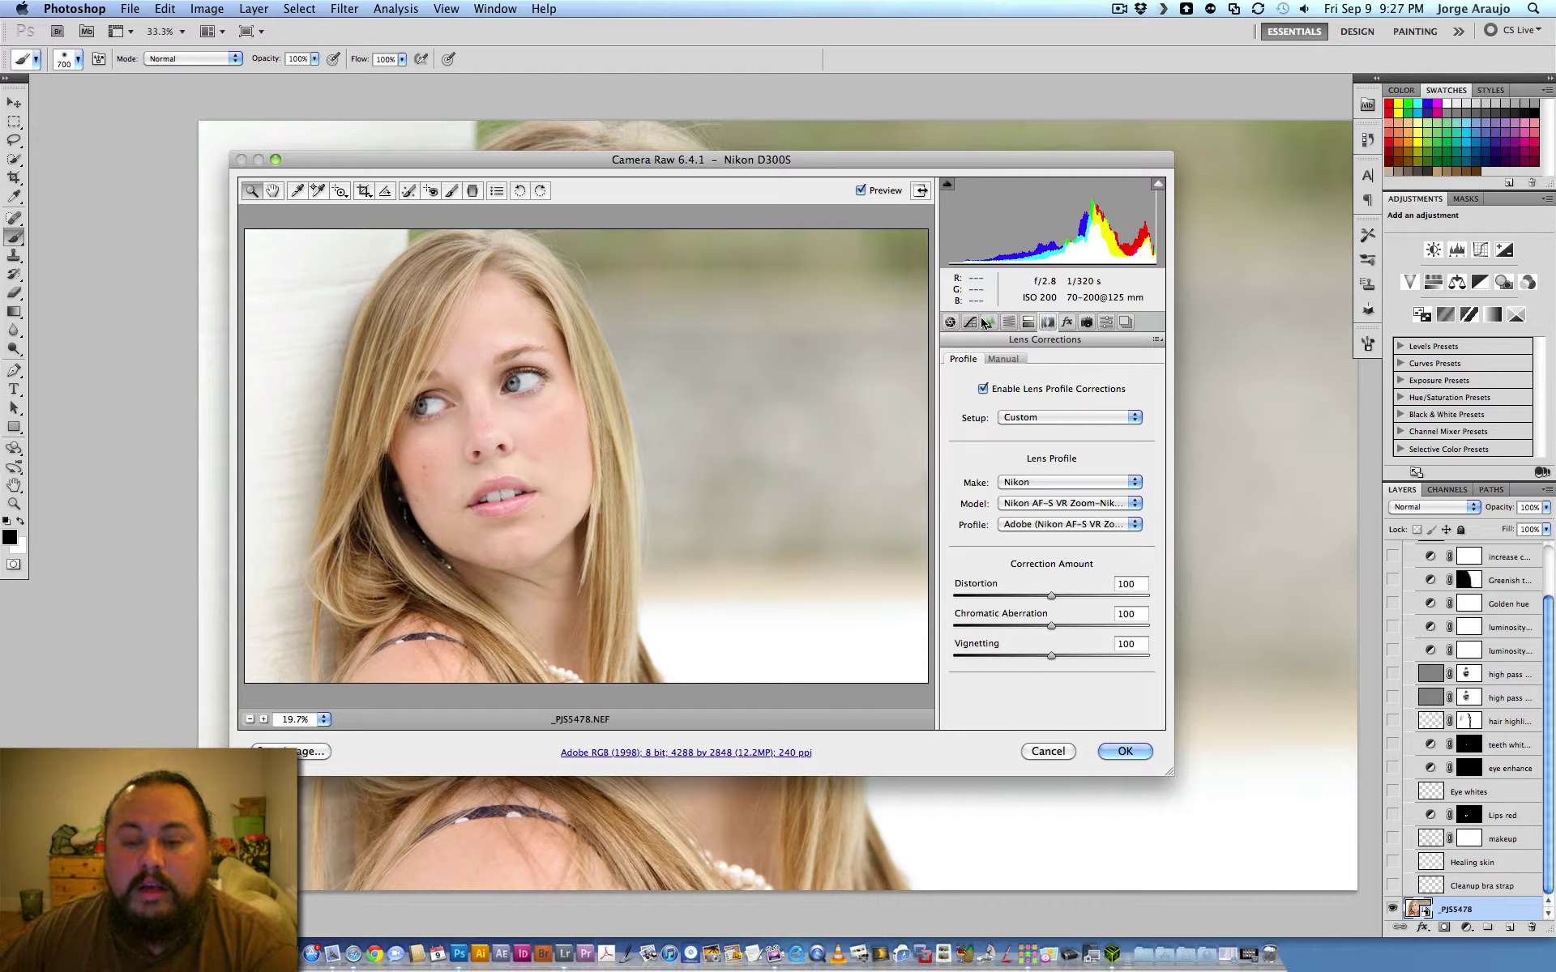
Review the white balance presets in the basic settings, keep Daylight, and accept the Camera Raw adjustments
left_click(951, 322)
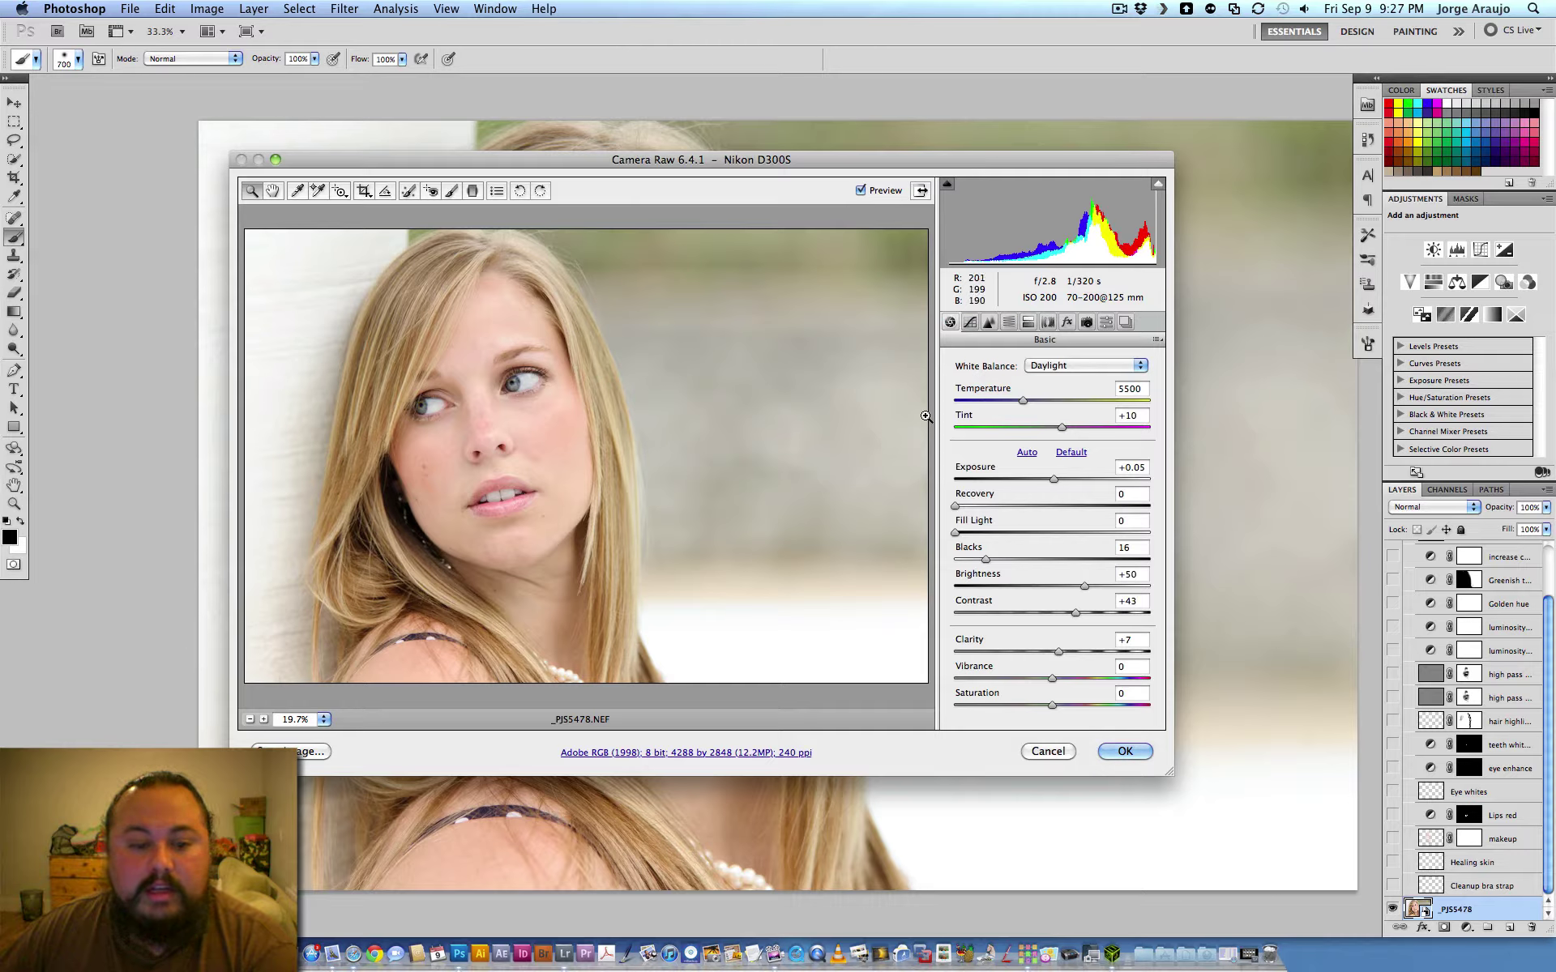
left_click(1070, 366)
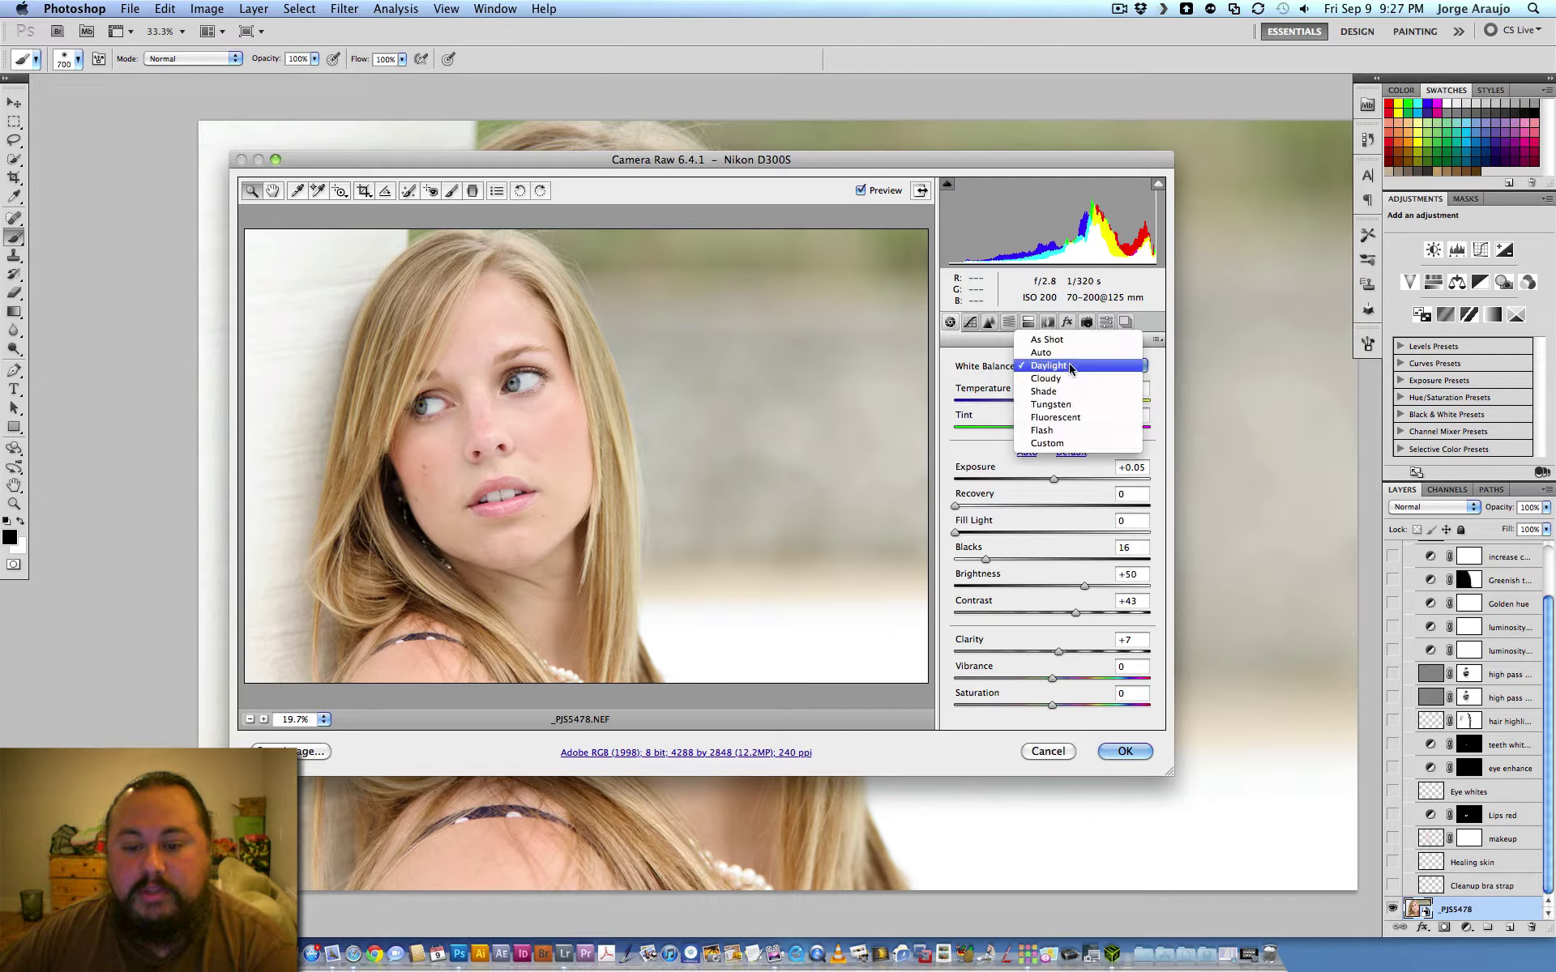
left_click(1005, 375)
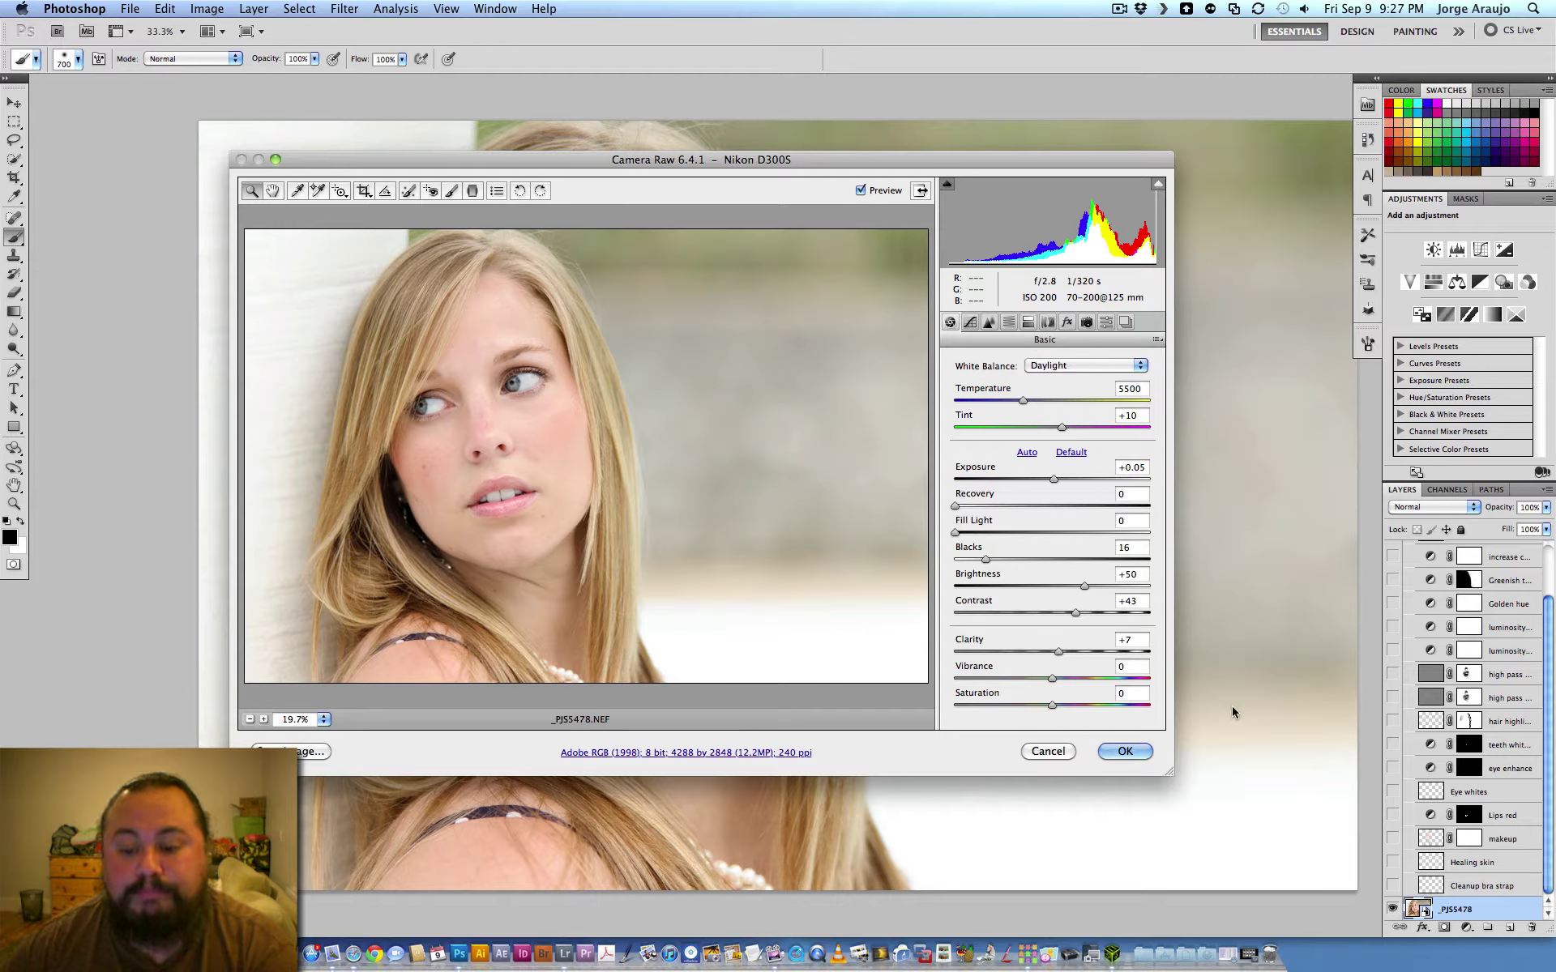
left_click(1124, 752)
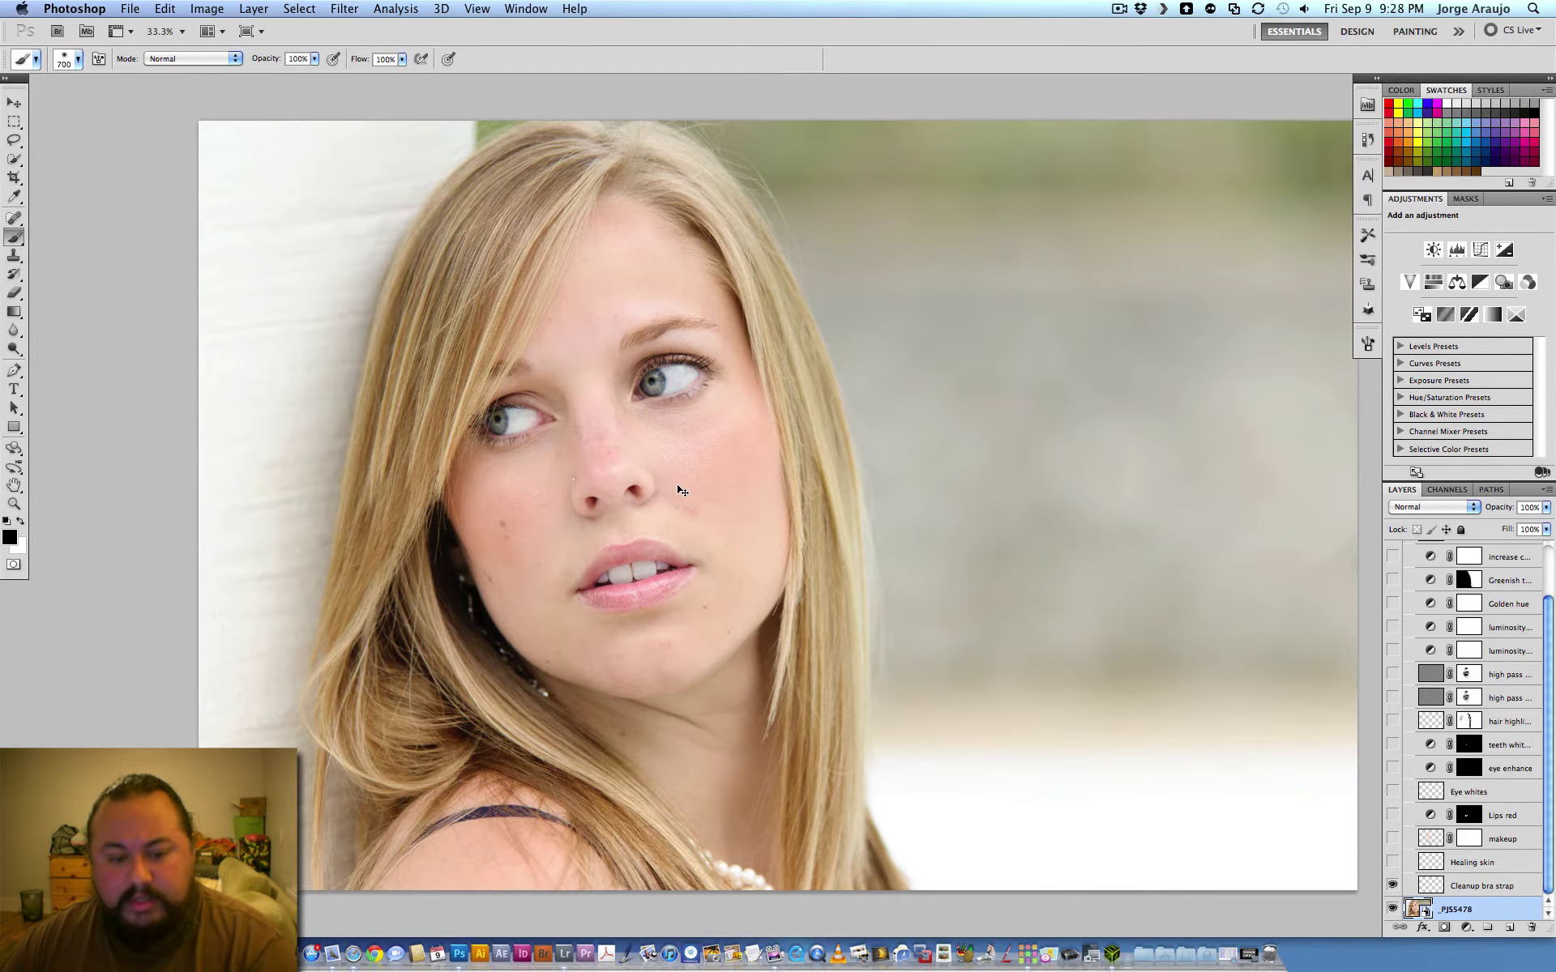
Examine the portrait's face close up for skin blemishes
key("super+equal")
scroll(628, 501, "right", 3)
scroll(628, 501, "left", 8)
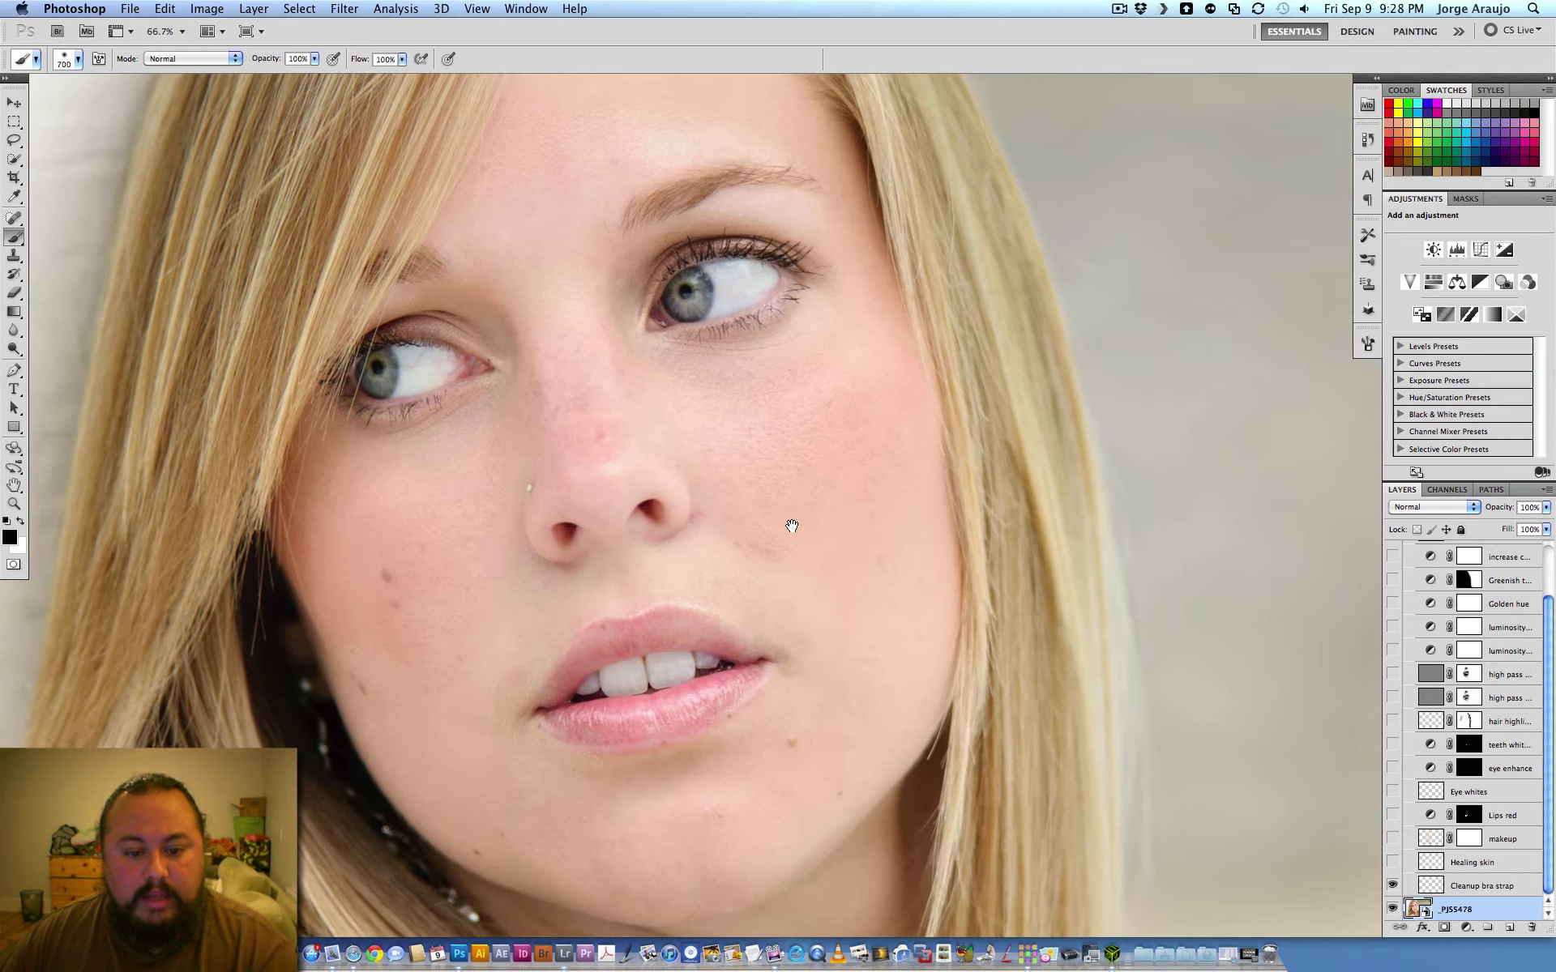
key("super+minus")
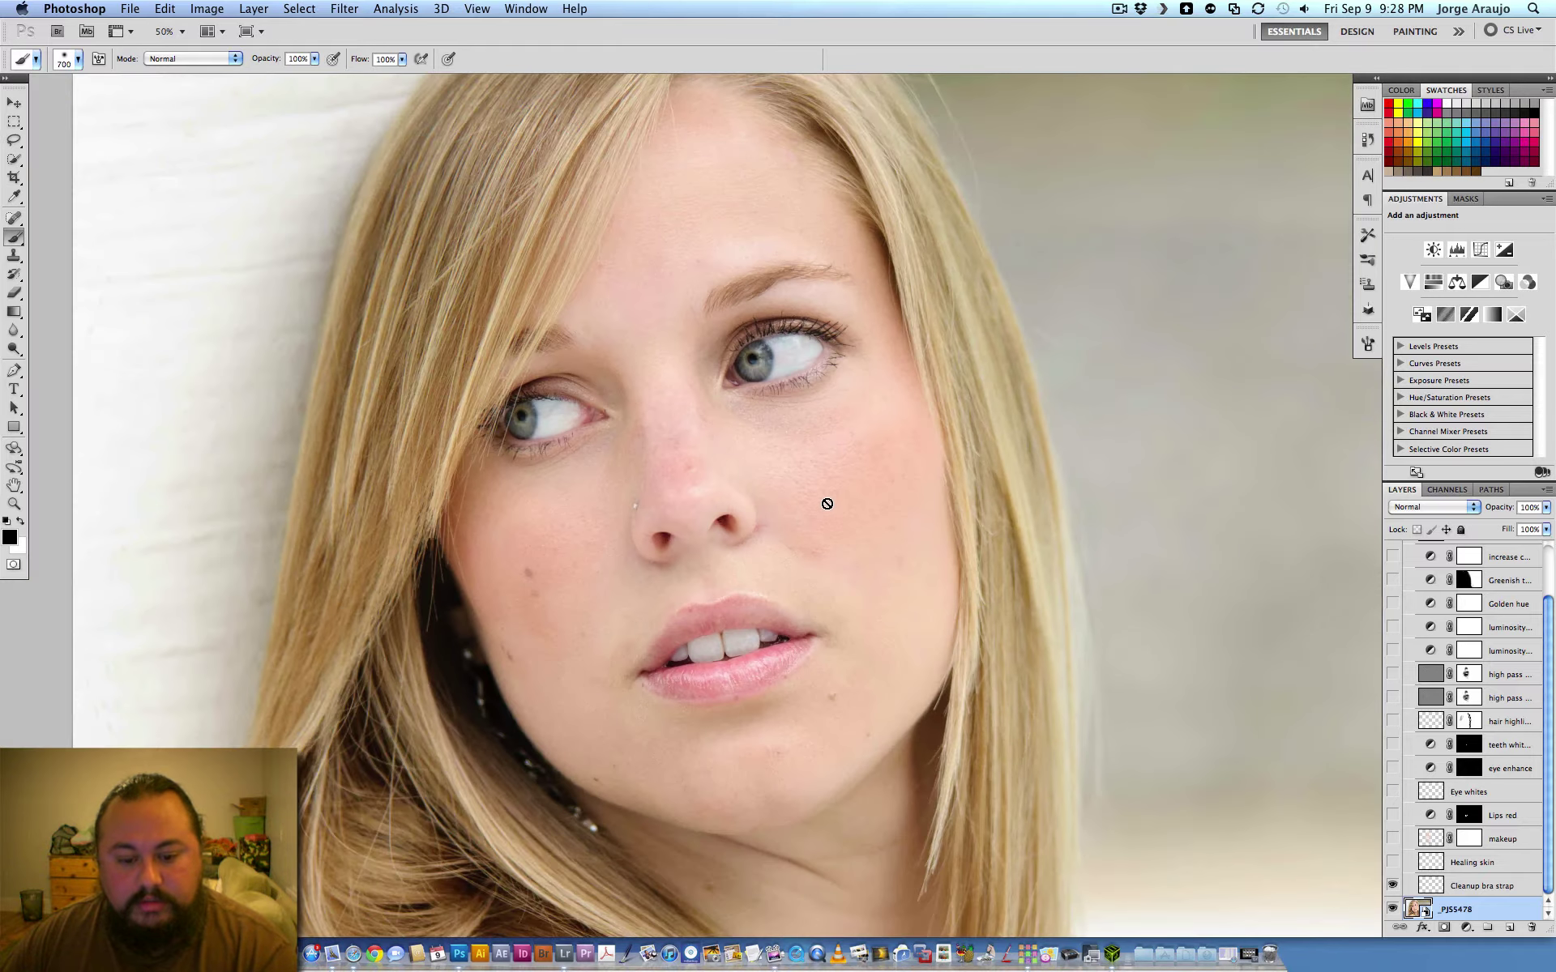
scroll(819, 534, "up", 3)
scroll(834, 551, "up", 1)
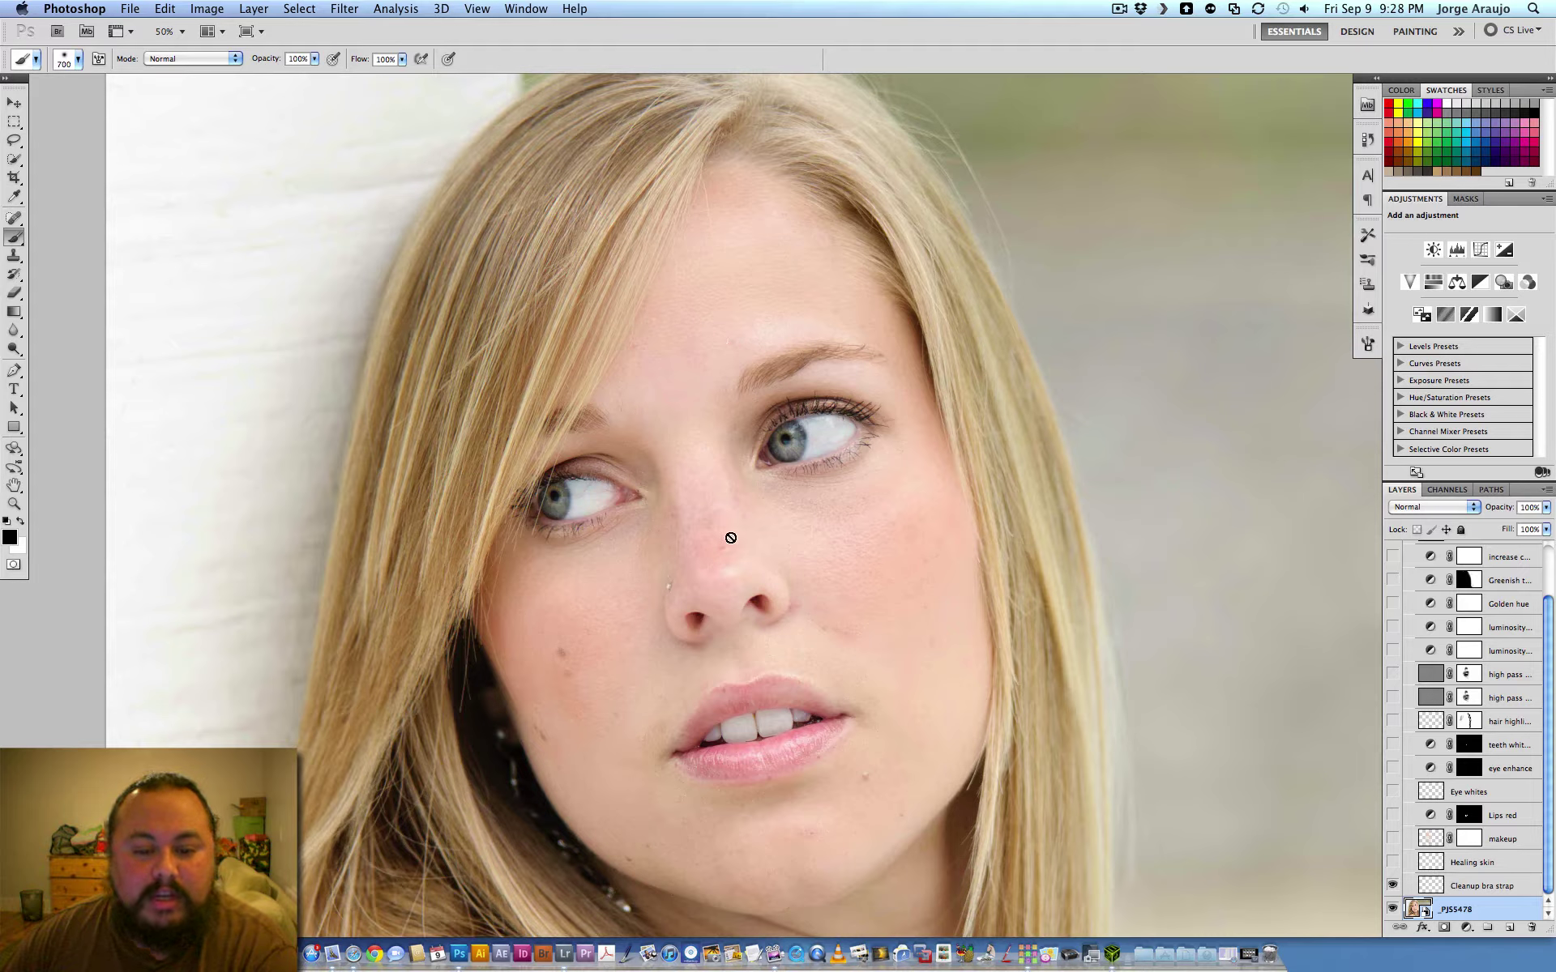
scroll(846, 598, "up", 1)
scroll(820, 635, "down", 5)
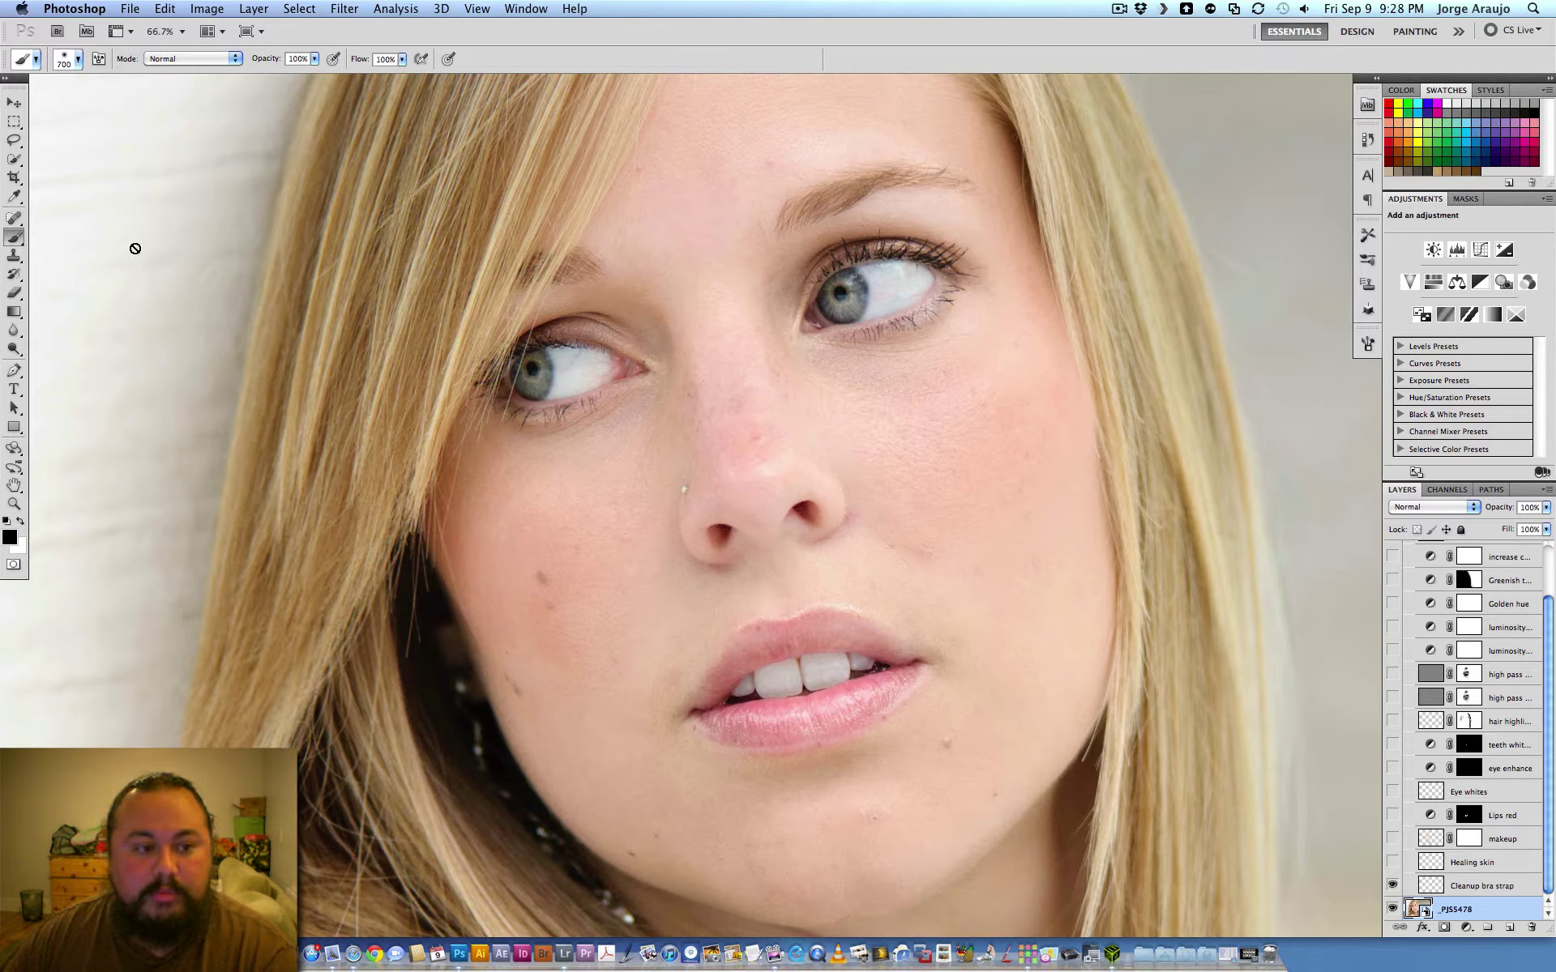
Choose the Spot Healing Brush and show the Healing skin layer, comparing the face with and without it
left_click(14, 218)
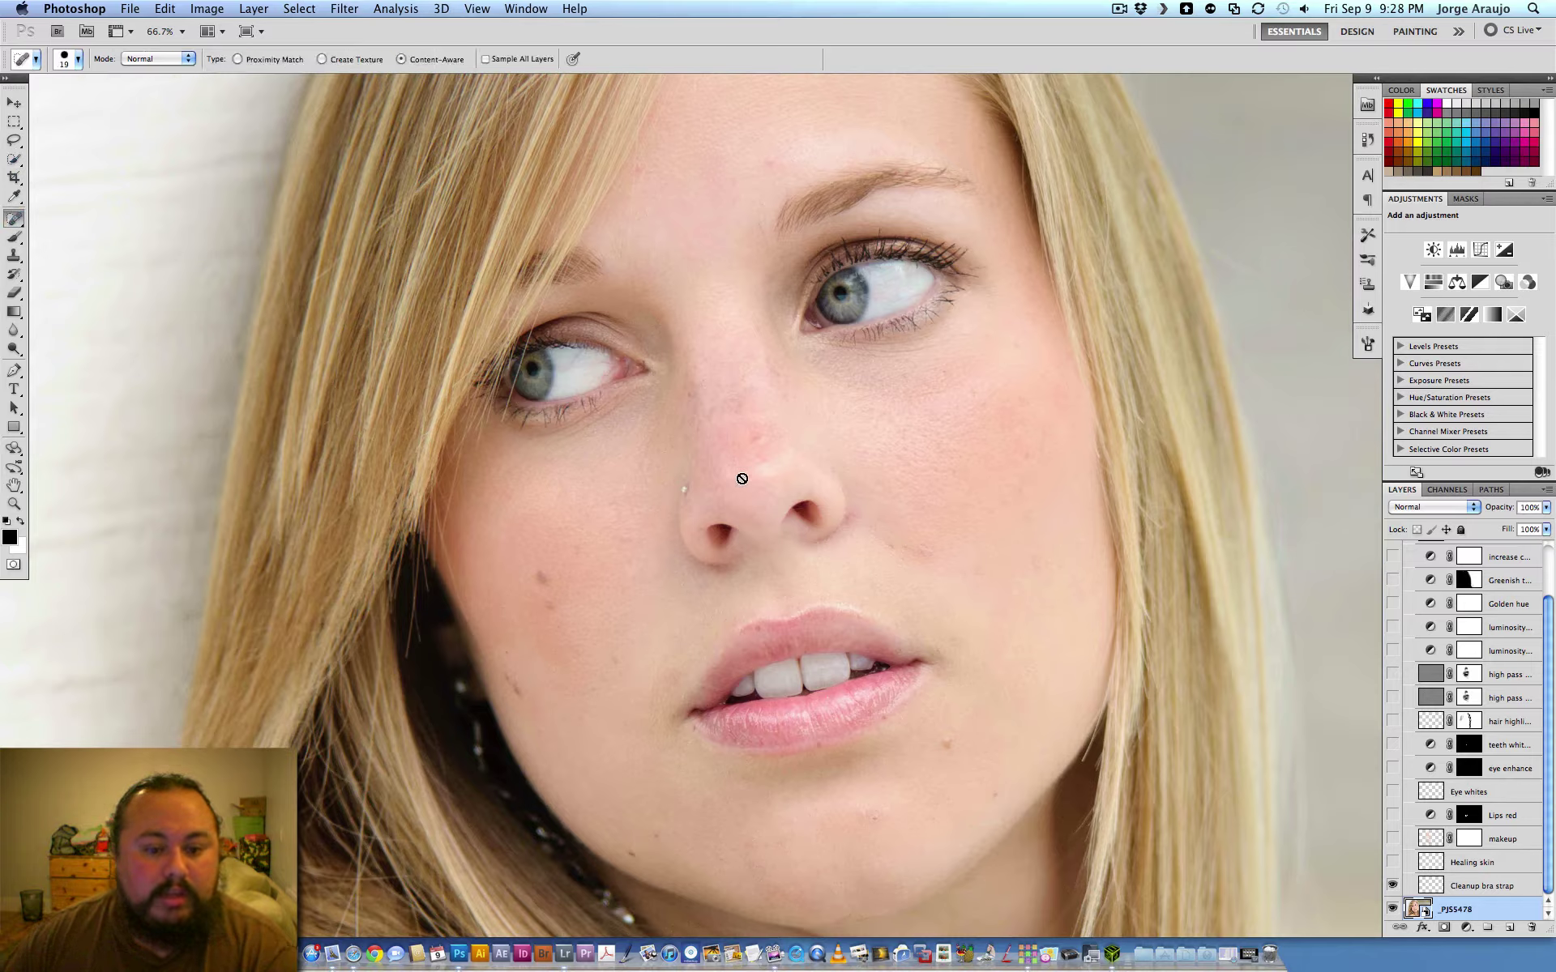
left_click(1392, 864)
left_click(1392, 864)
left_click(1393, 864)
left_click(1392, 864)
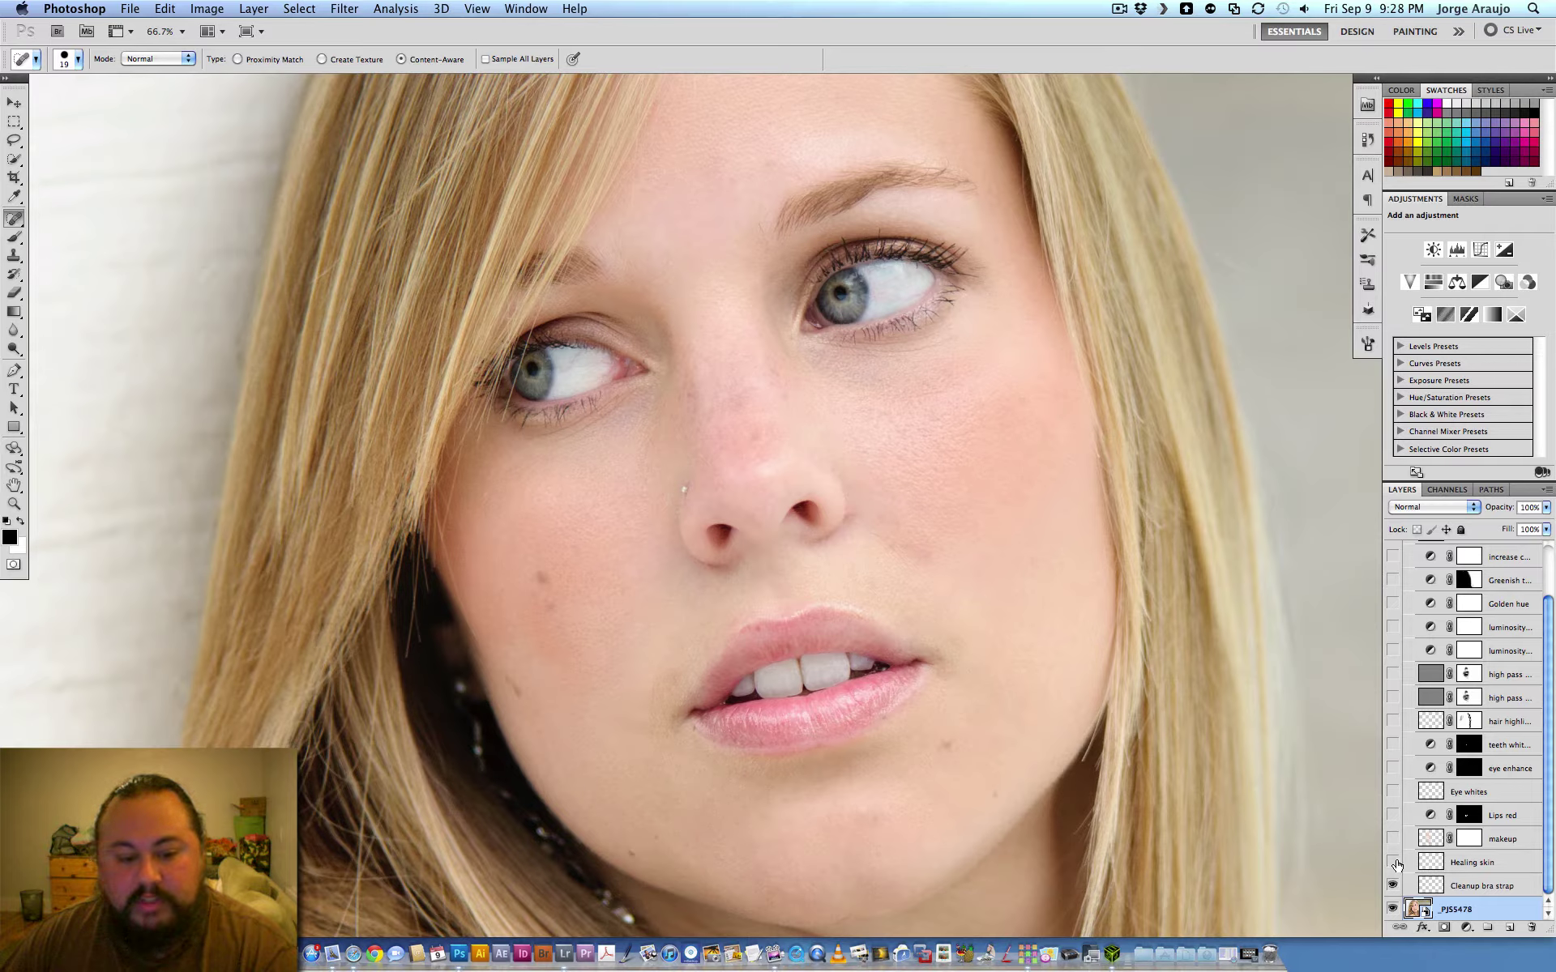
left_click(1393, 864)
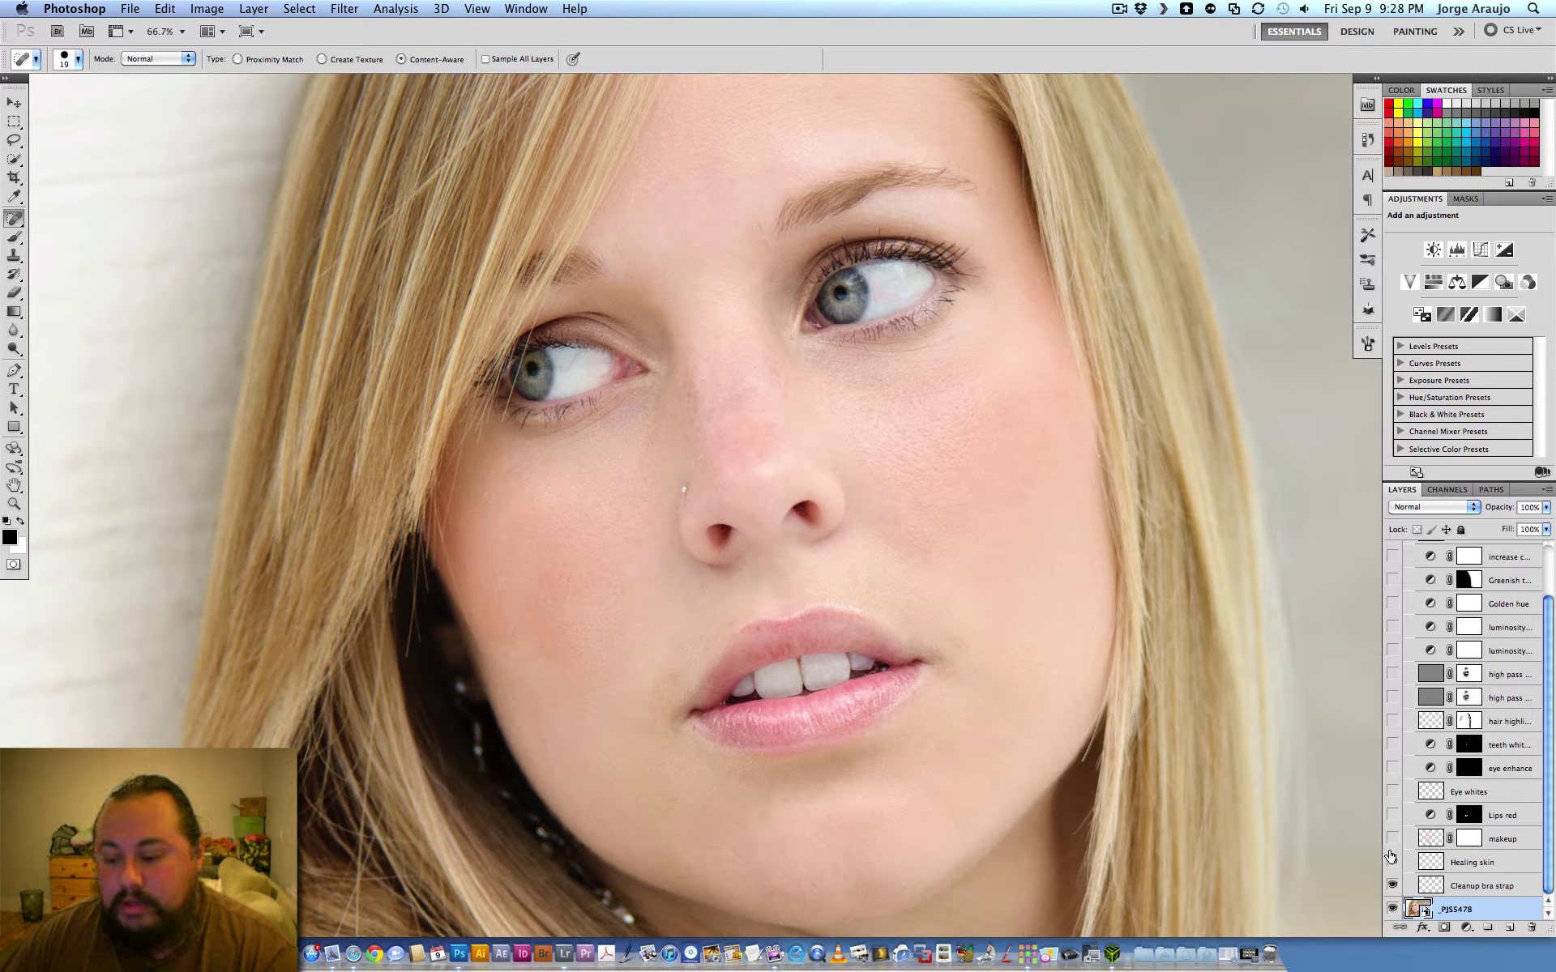
Show the makeup layer, switching it off and on to compare the redness of the skin
key("super+minus")
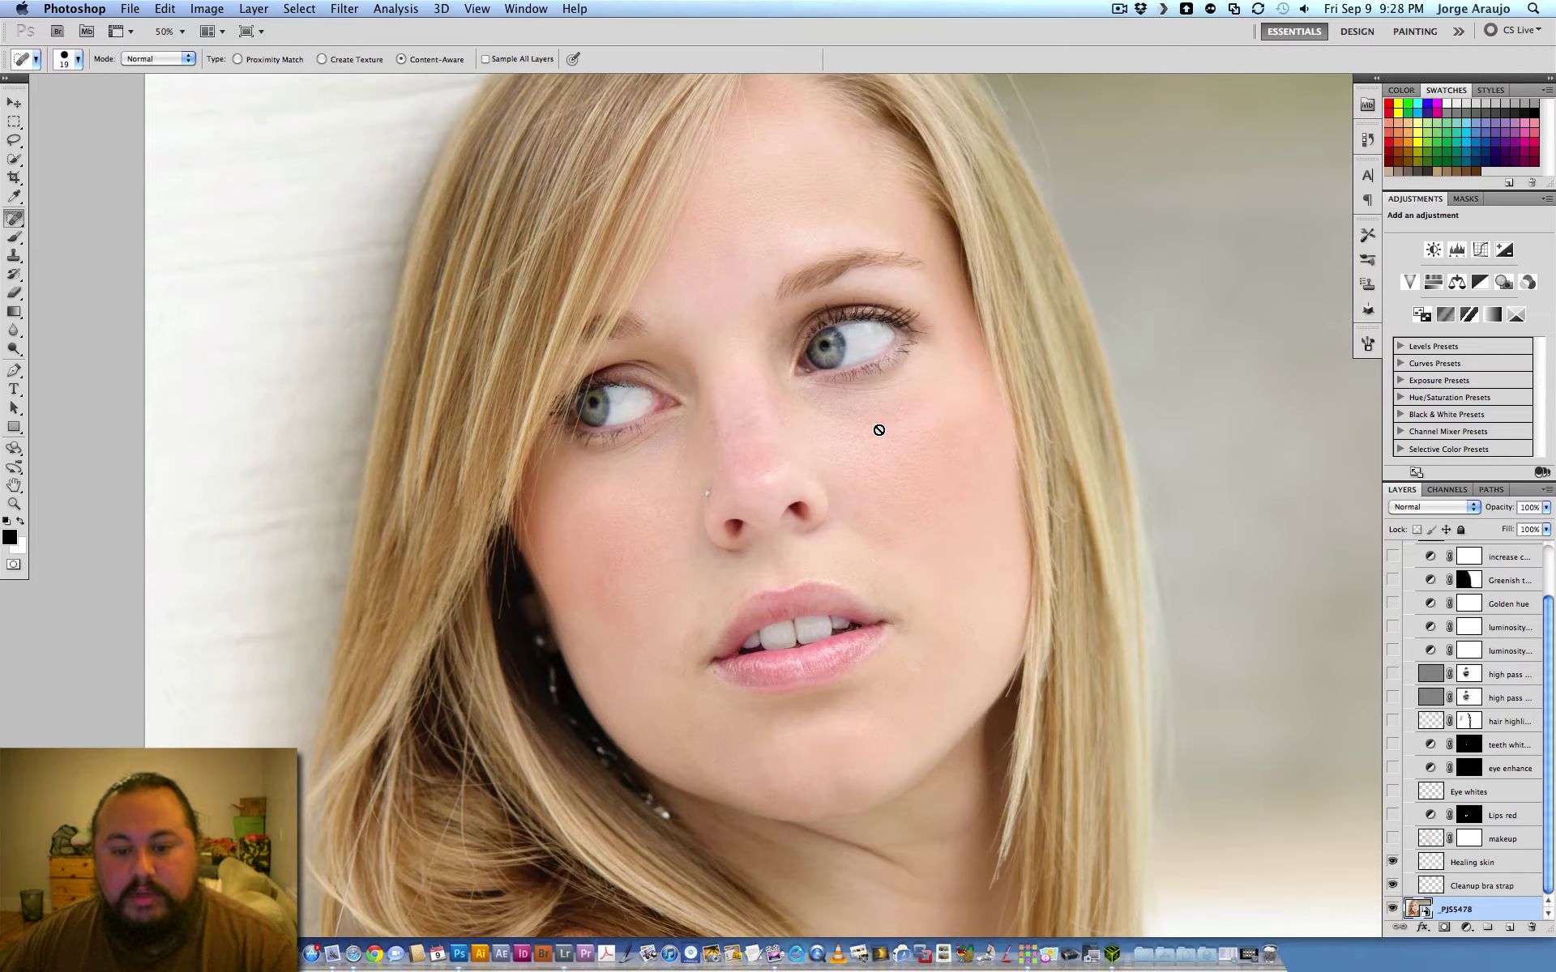
left_click_drag(953, 494, 994, 549)
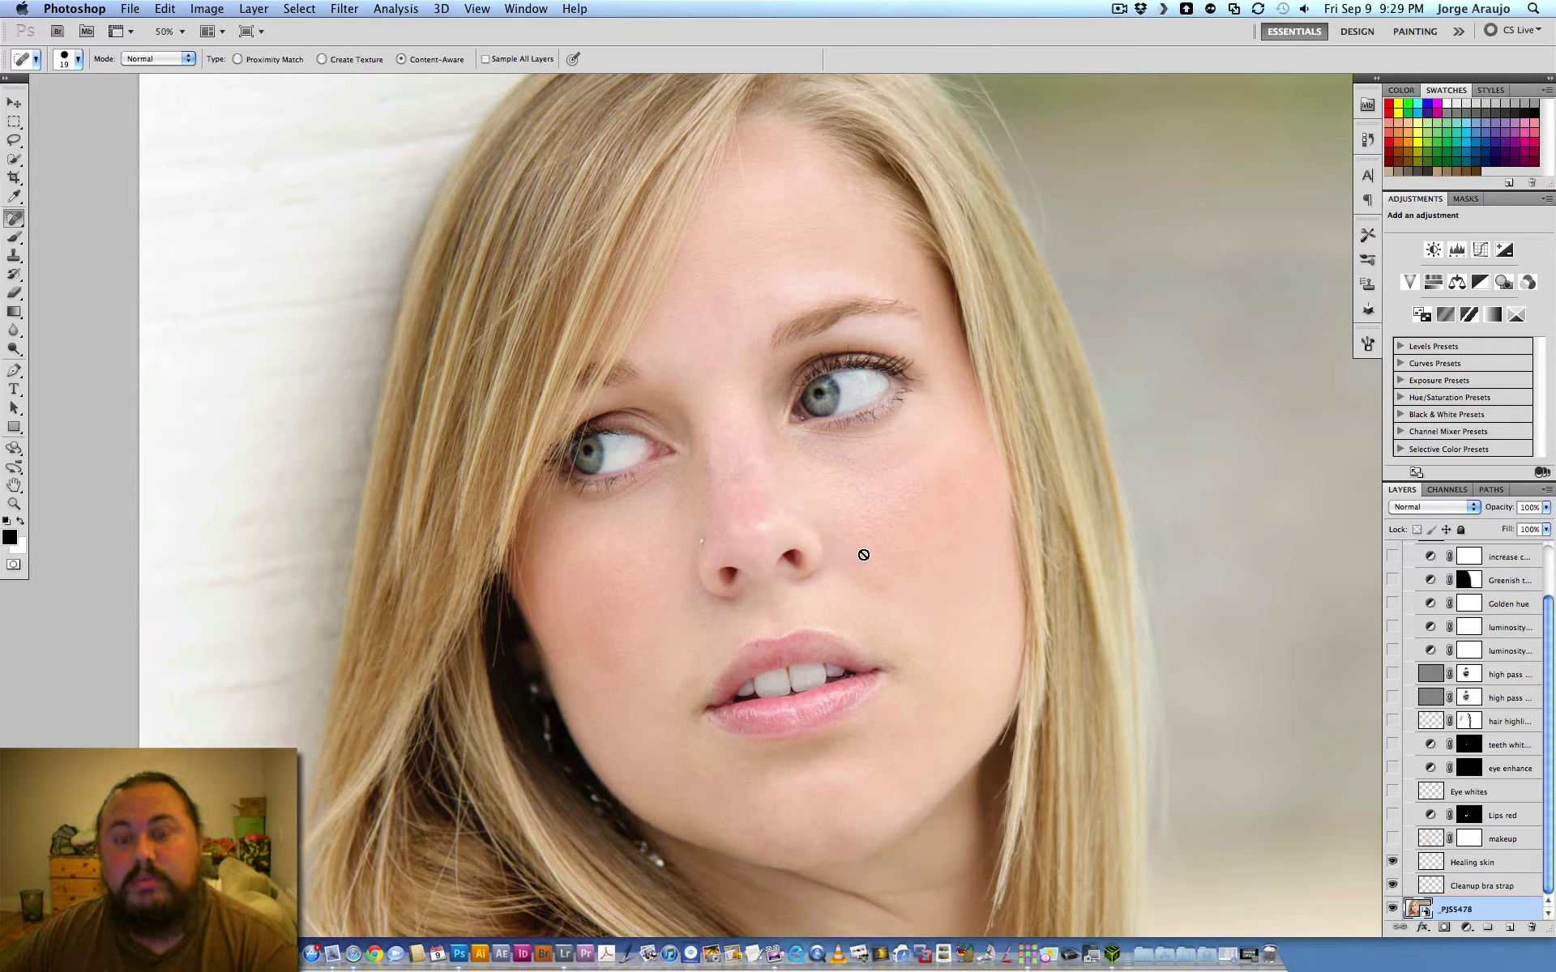
left_click(1393, 840)
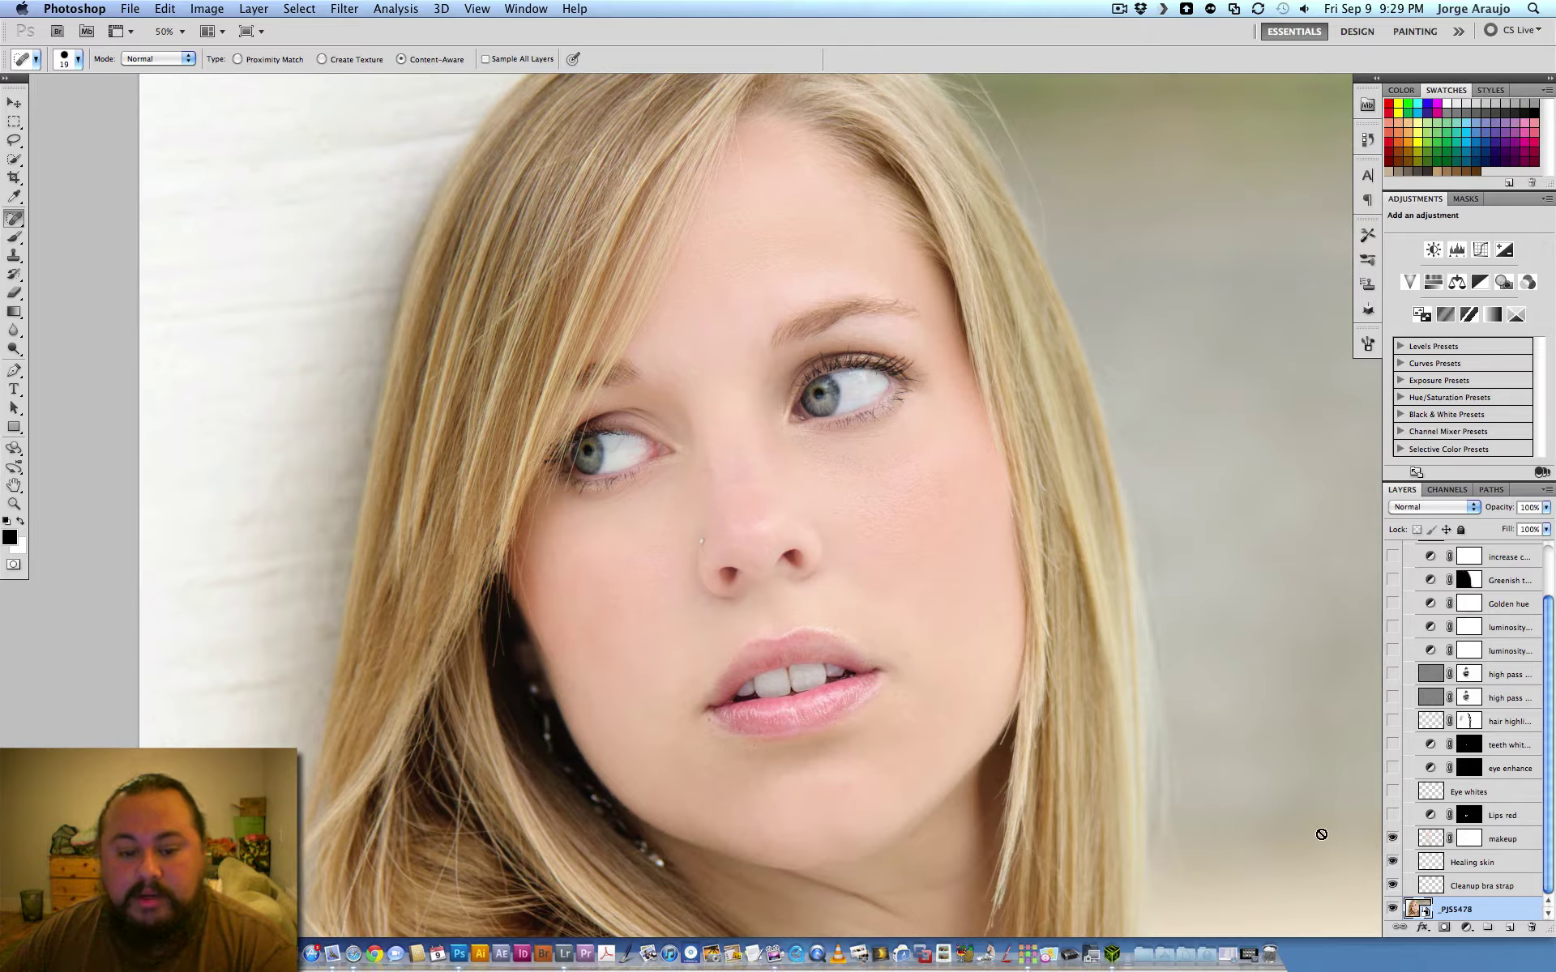
left_click(1393, 845)
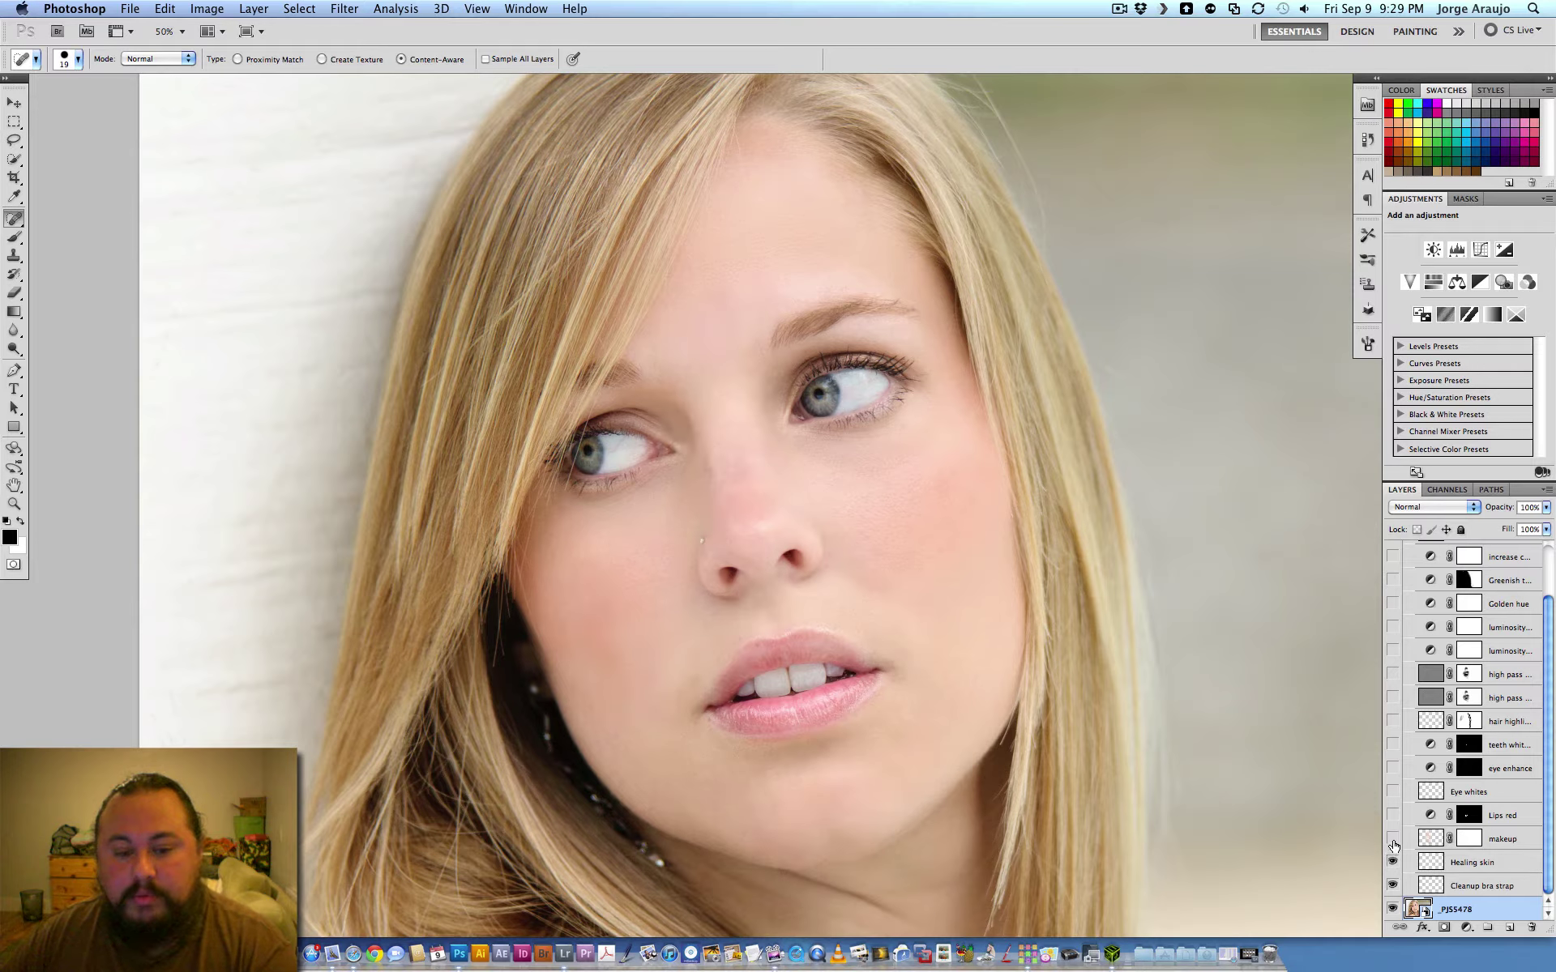
left_click(1393, 846)
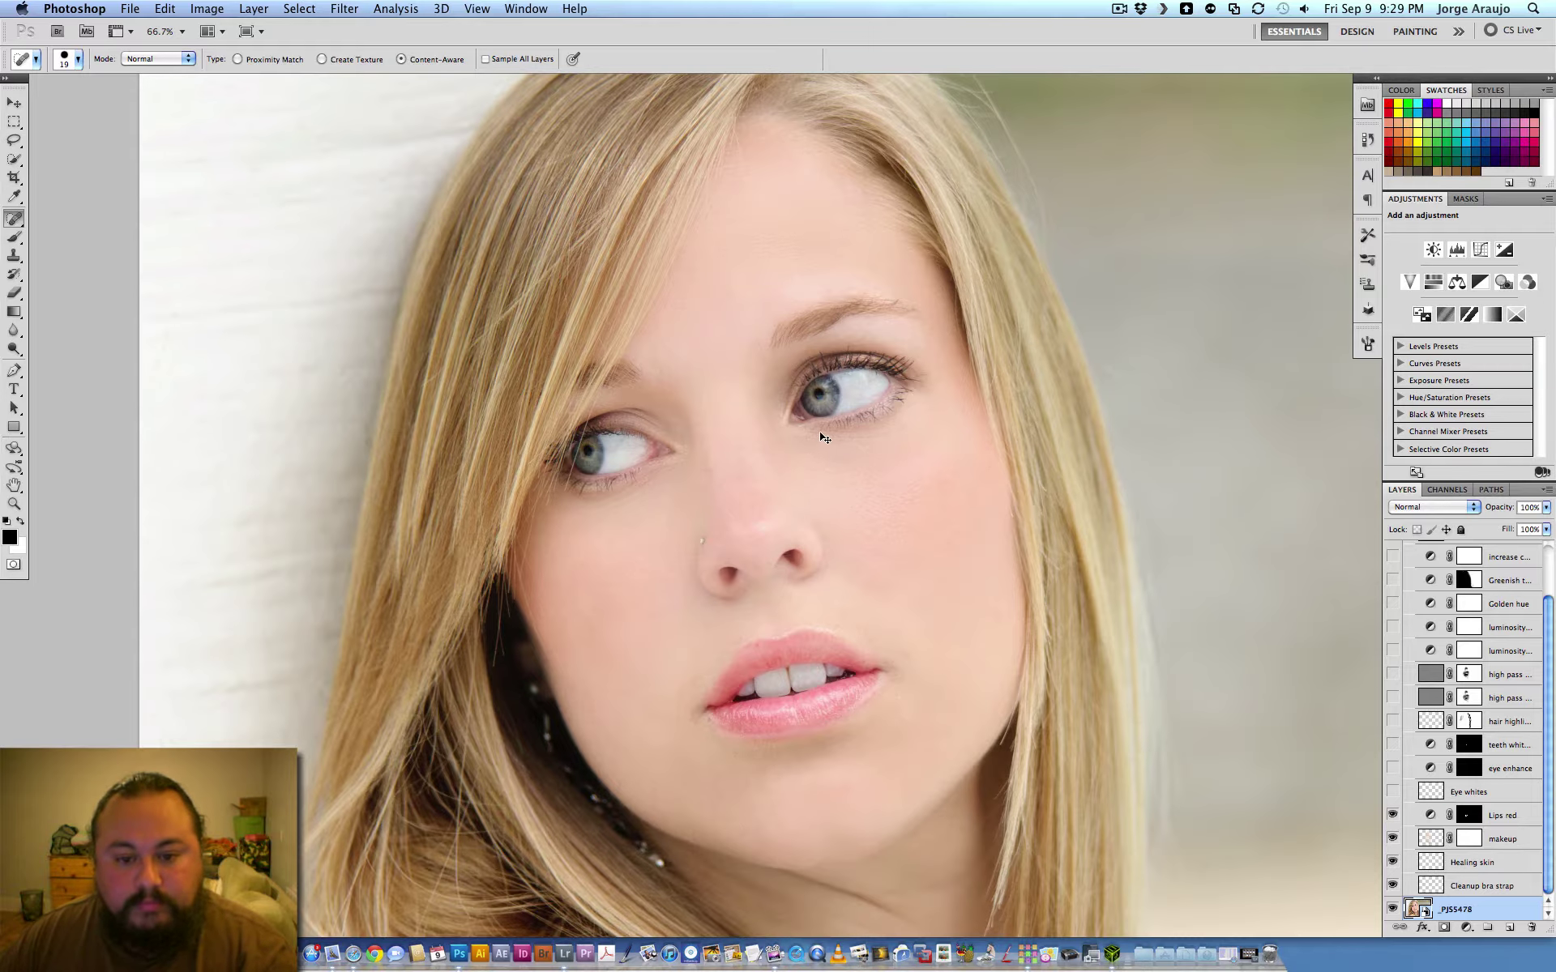
Show the Eye whites layer while viewing both eyes at 100%
key("super+equal")
key("super+equal")
left_click_drag(708, 420, 783, 472)
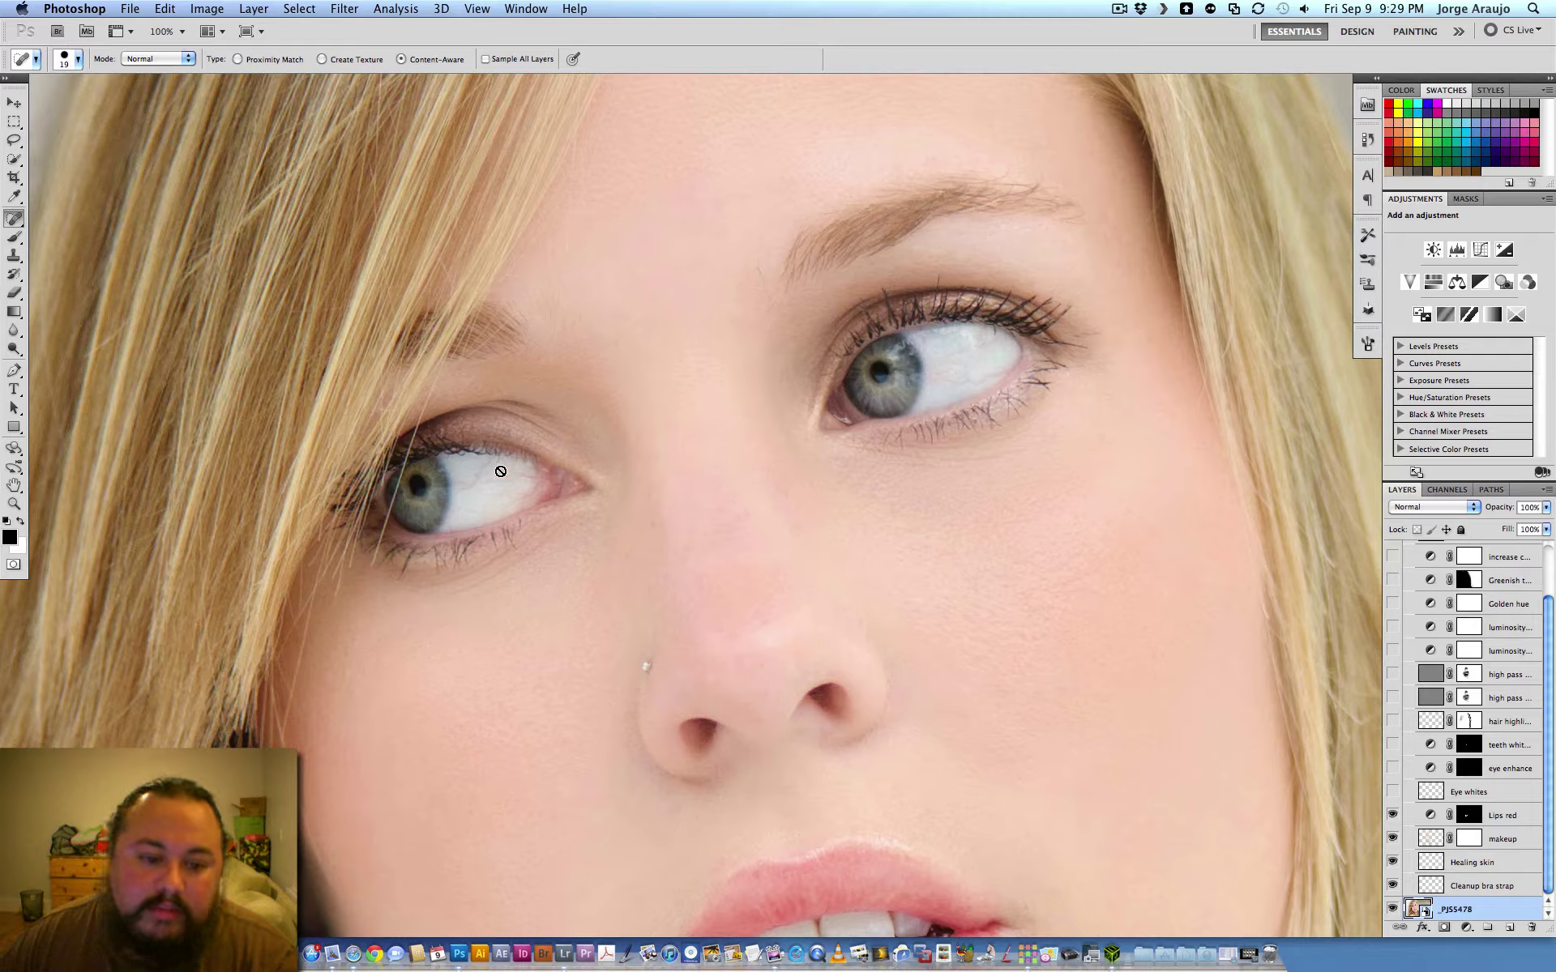
left_click(1394, 793)
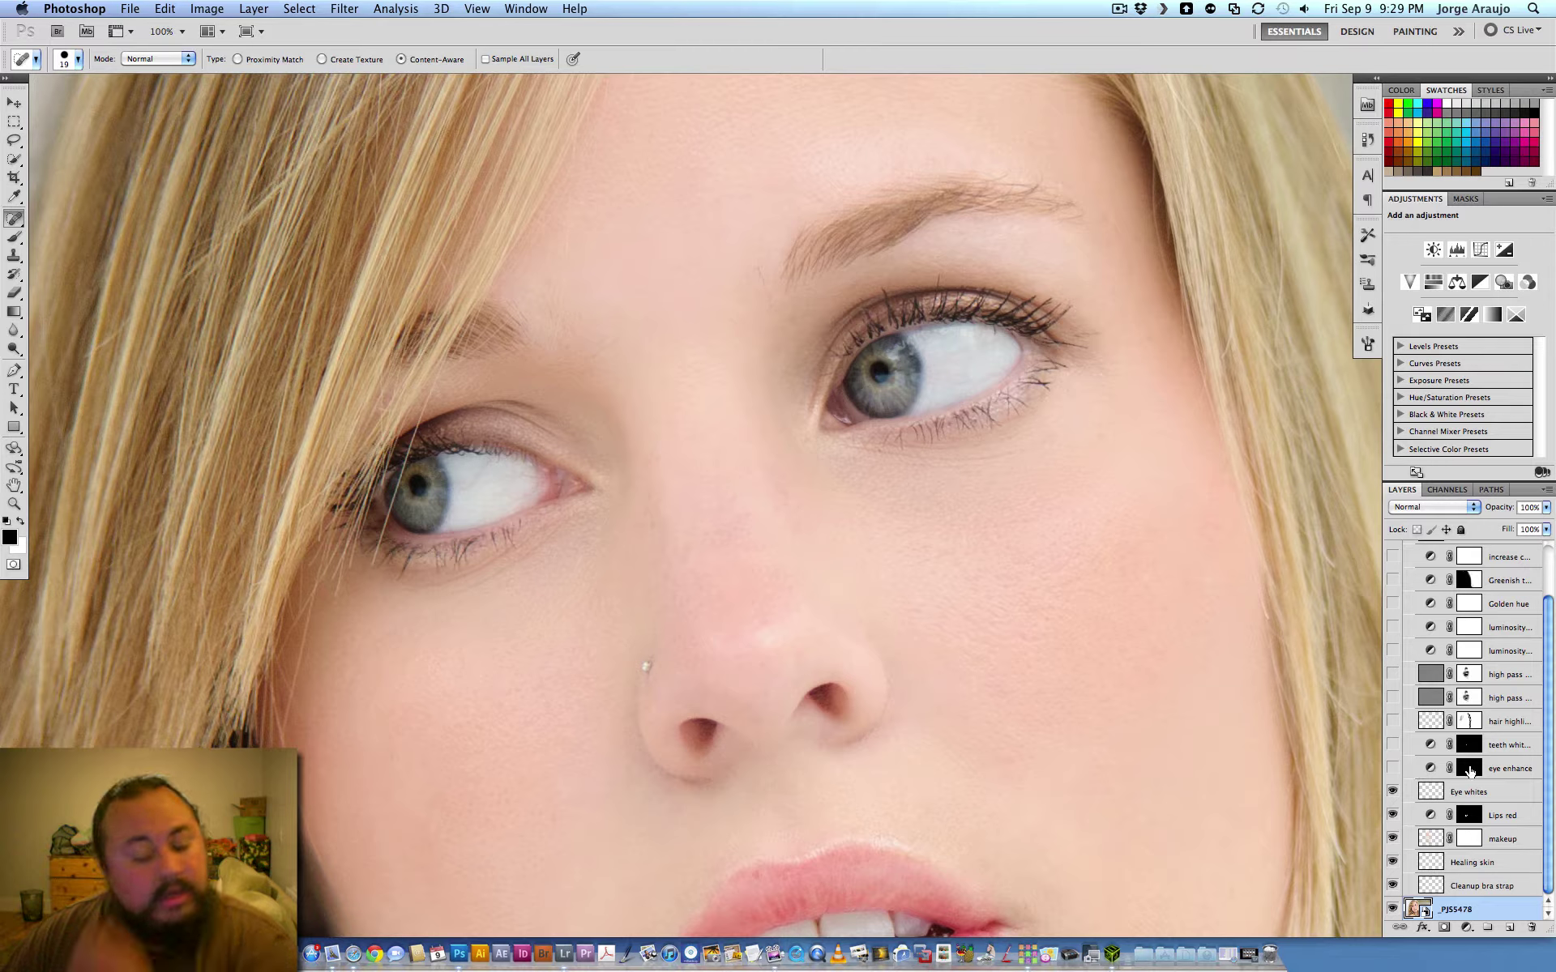
Show the eye enhance layer, comparing the irises with and without it close up and in the full portrait
left_click(1392, 768)
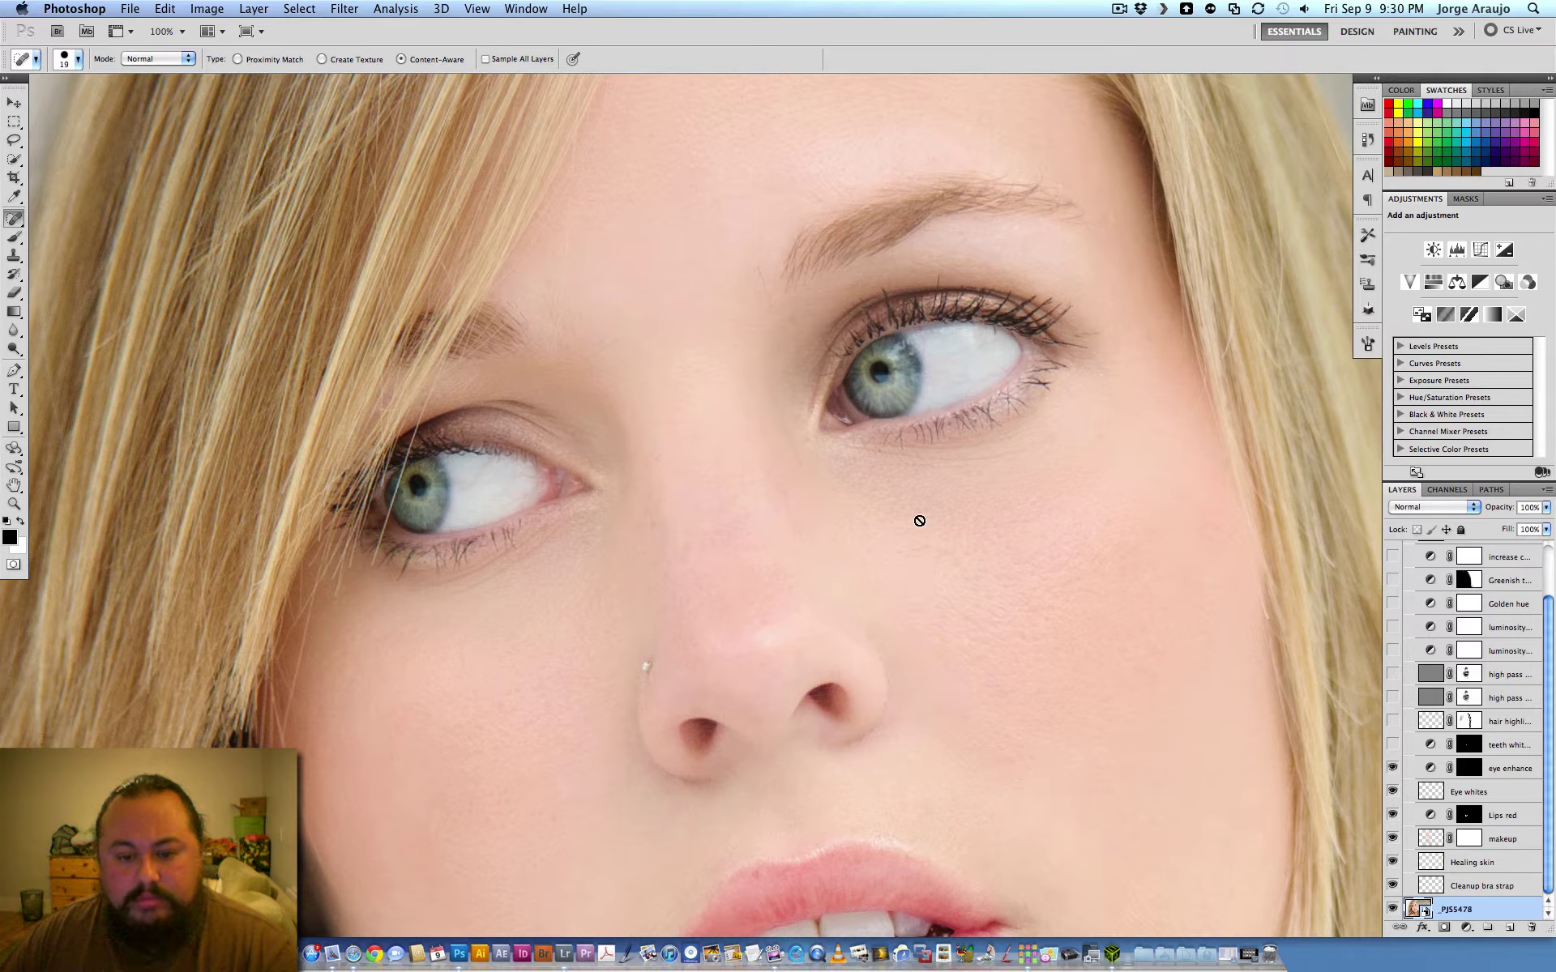
left_click(1394, 767)
left_click(1393, 767)
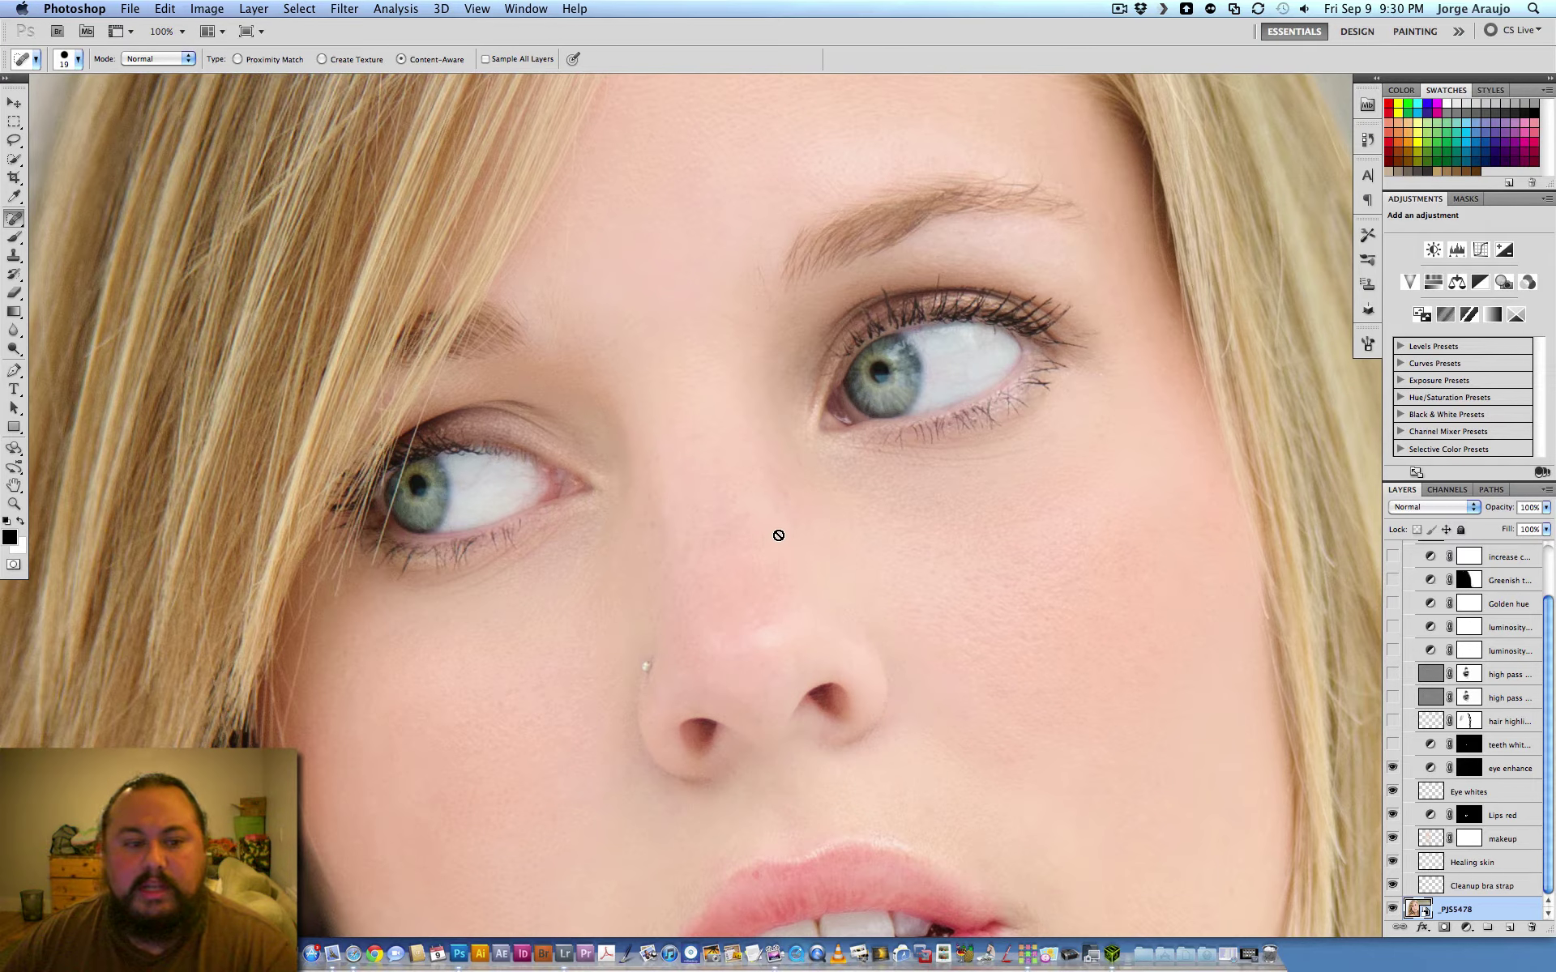
scroll(782, 538, "down", 2)
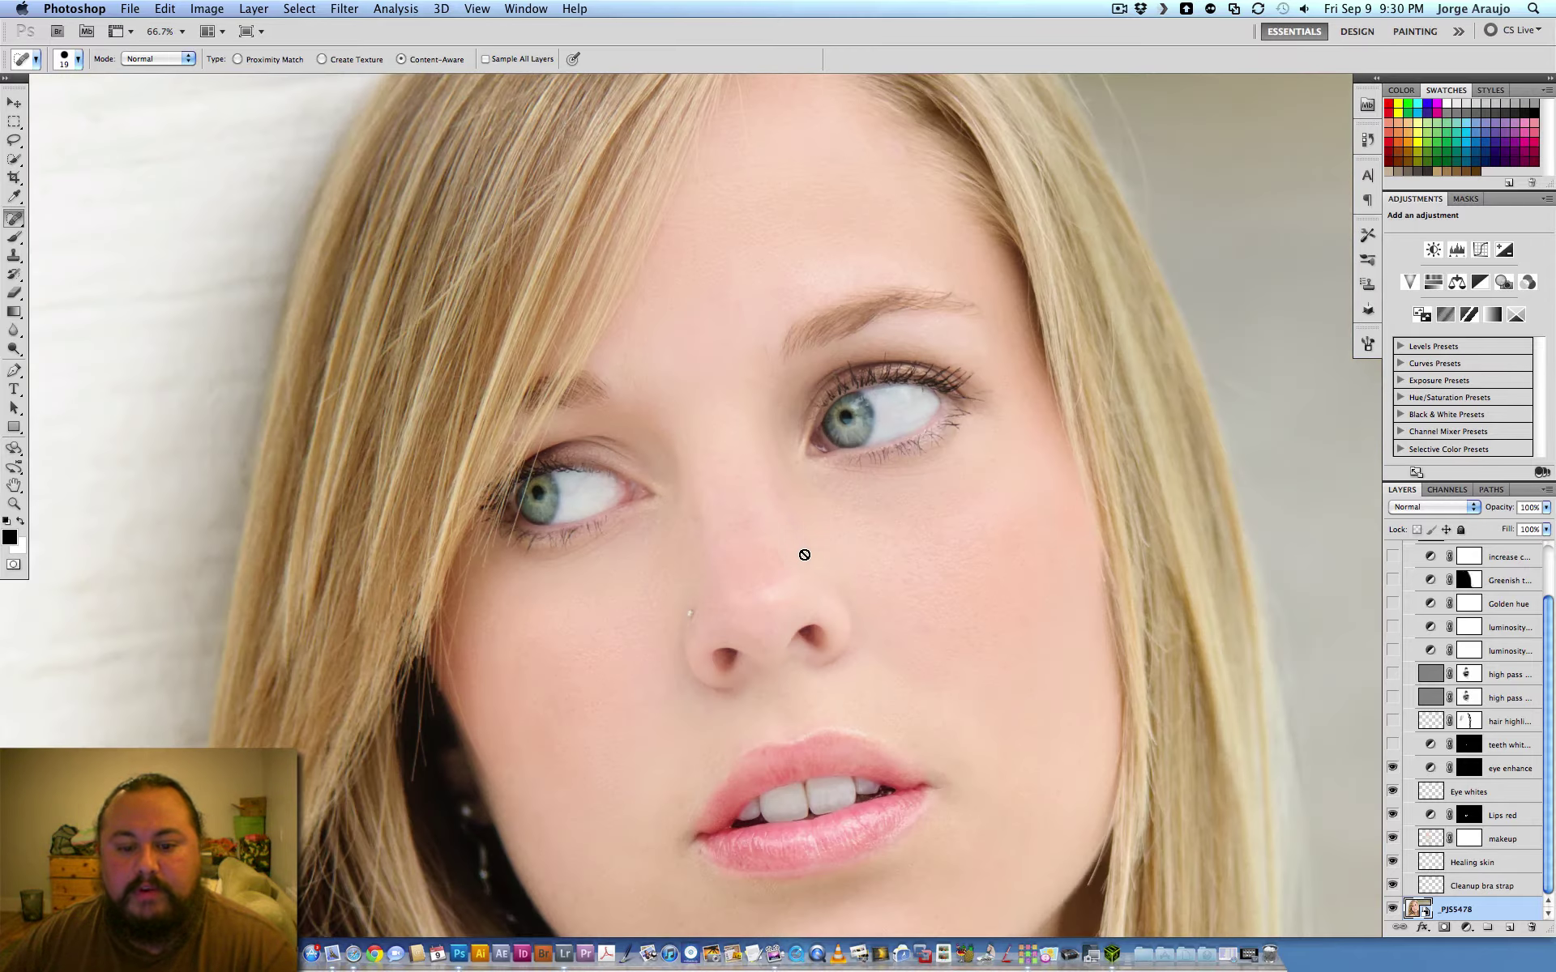
scroll(890, 617, "down", 1)
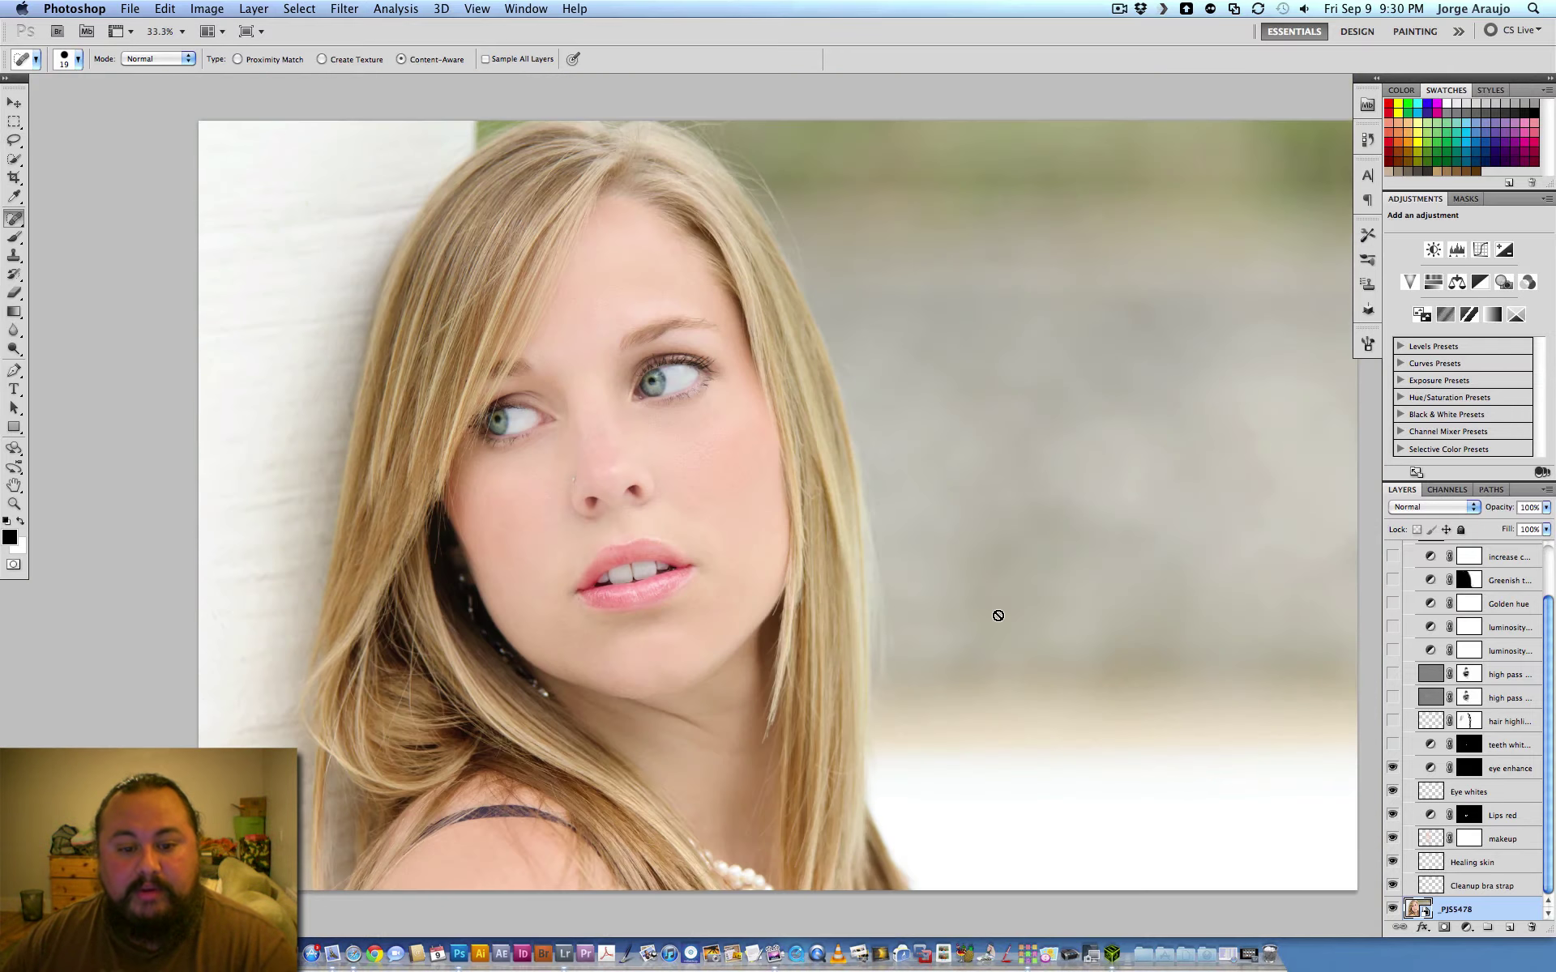
left_click(1393, 768)
left_click(1393, 768)
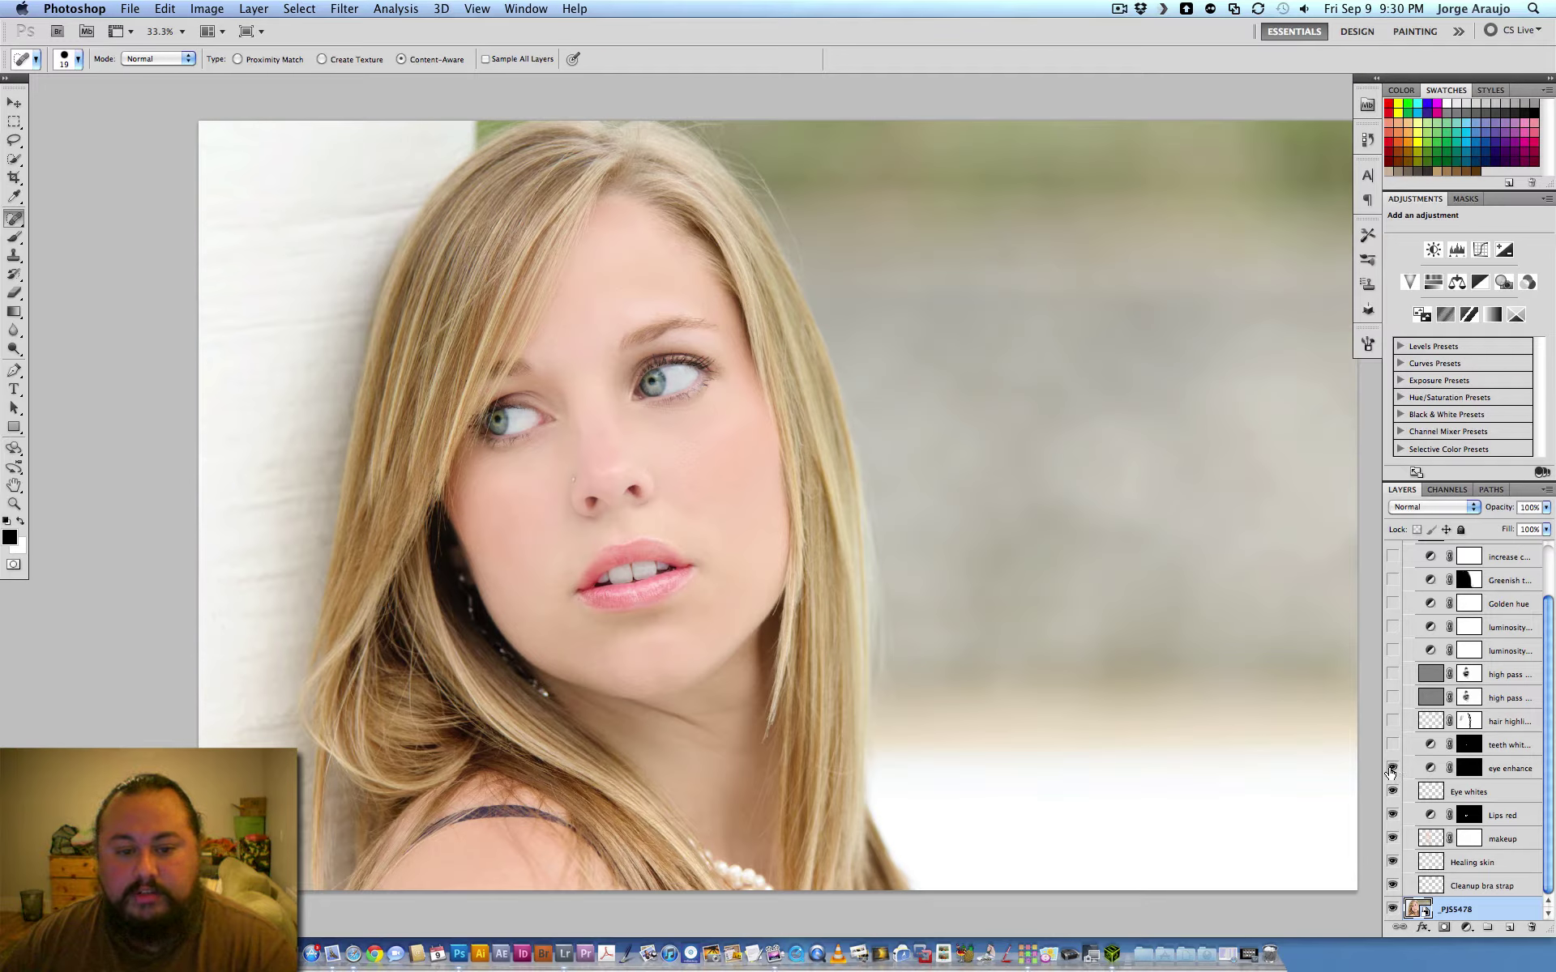
Show the teeth whitening layer while viewing the mouth at 100%
scroll(887, 334, "up", 2)
scroll(733, 414, "left", 5)
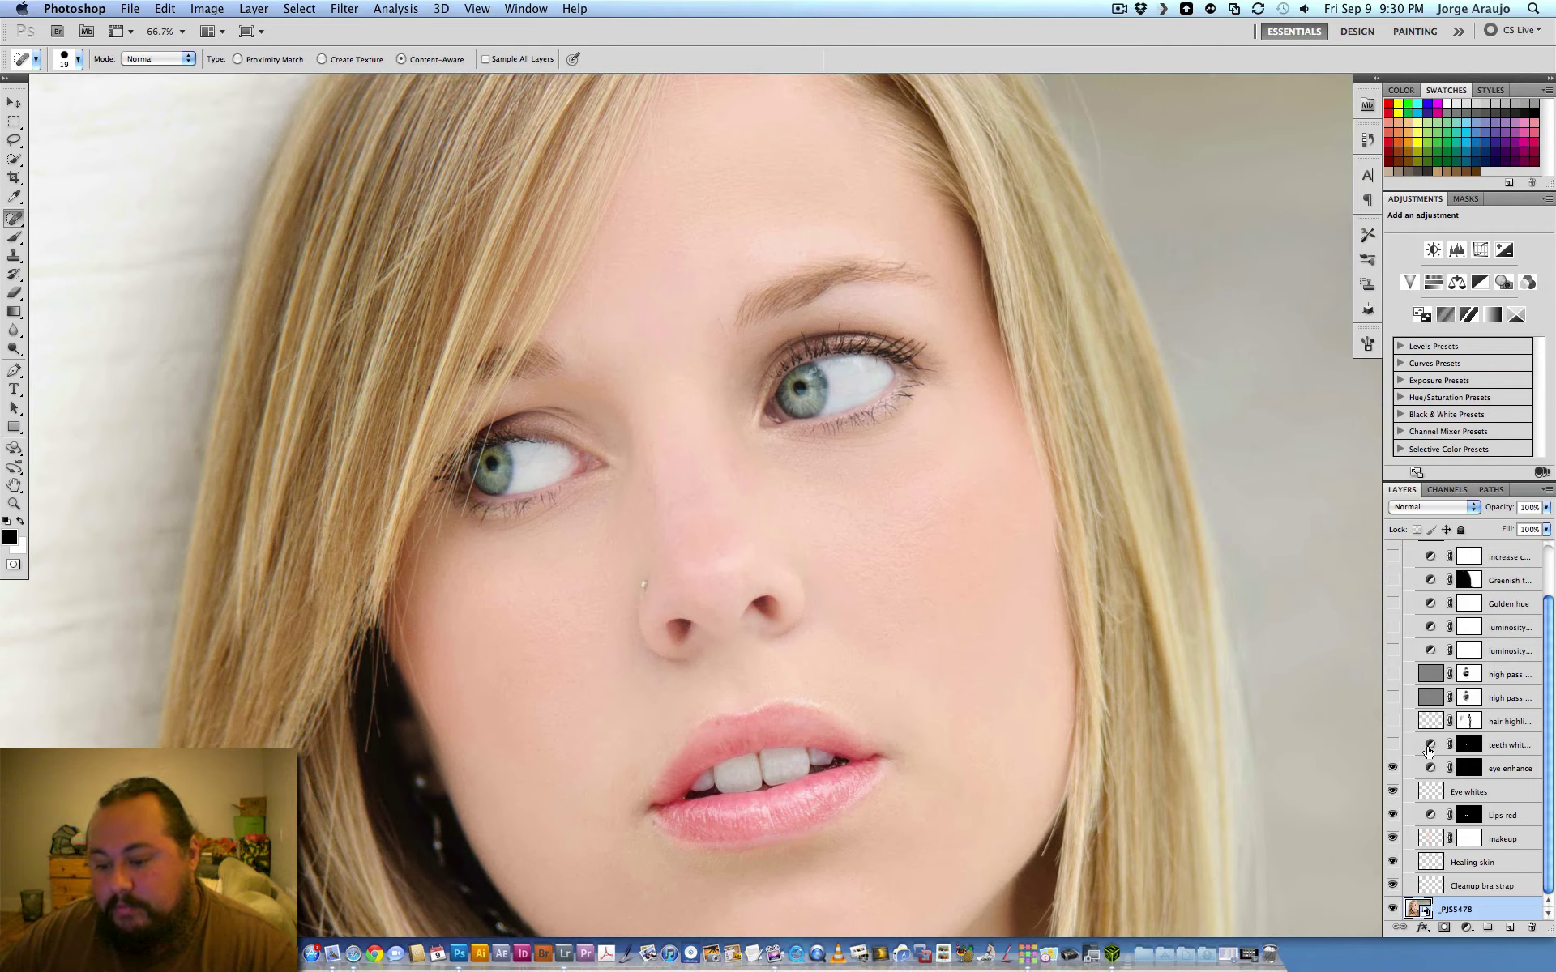
scroll(819, 764, "up", 1)
scroll(851, 532, "down", 8)
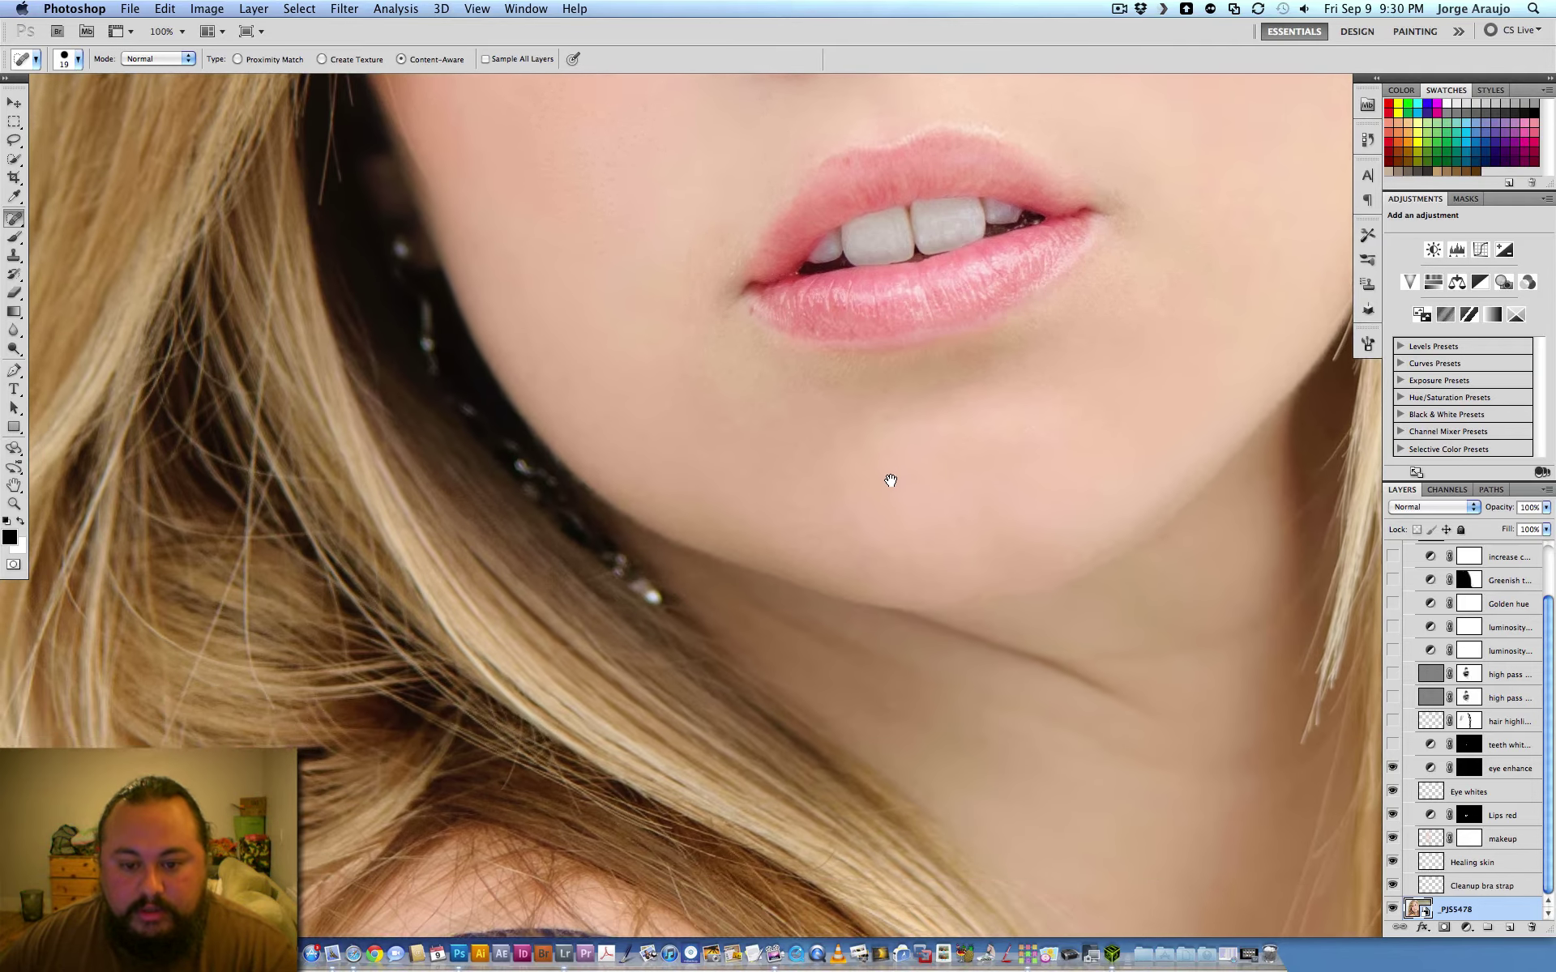
scroll(890, 480, "down", 3)
scroll(878, 507, "up", 4)
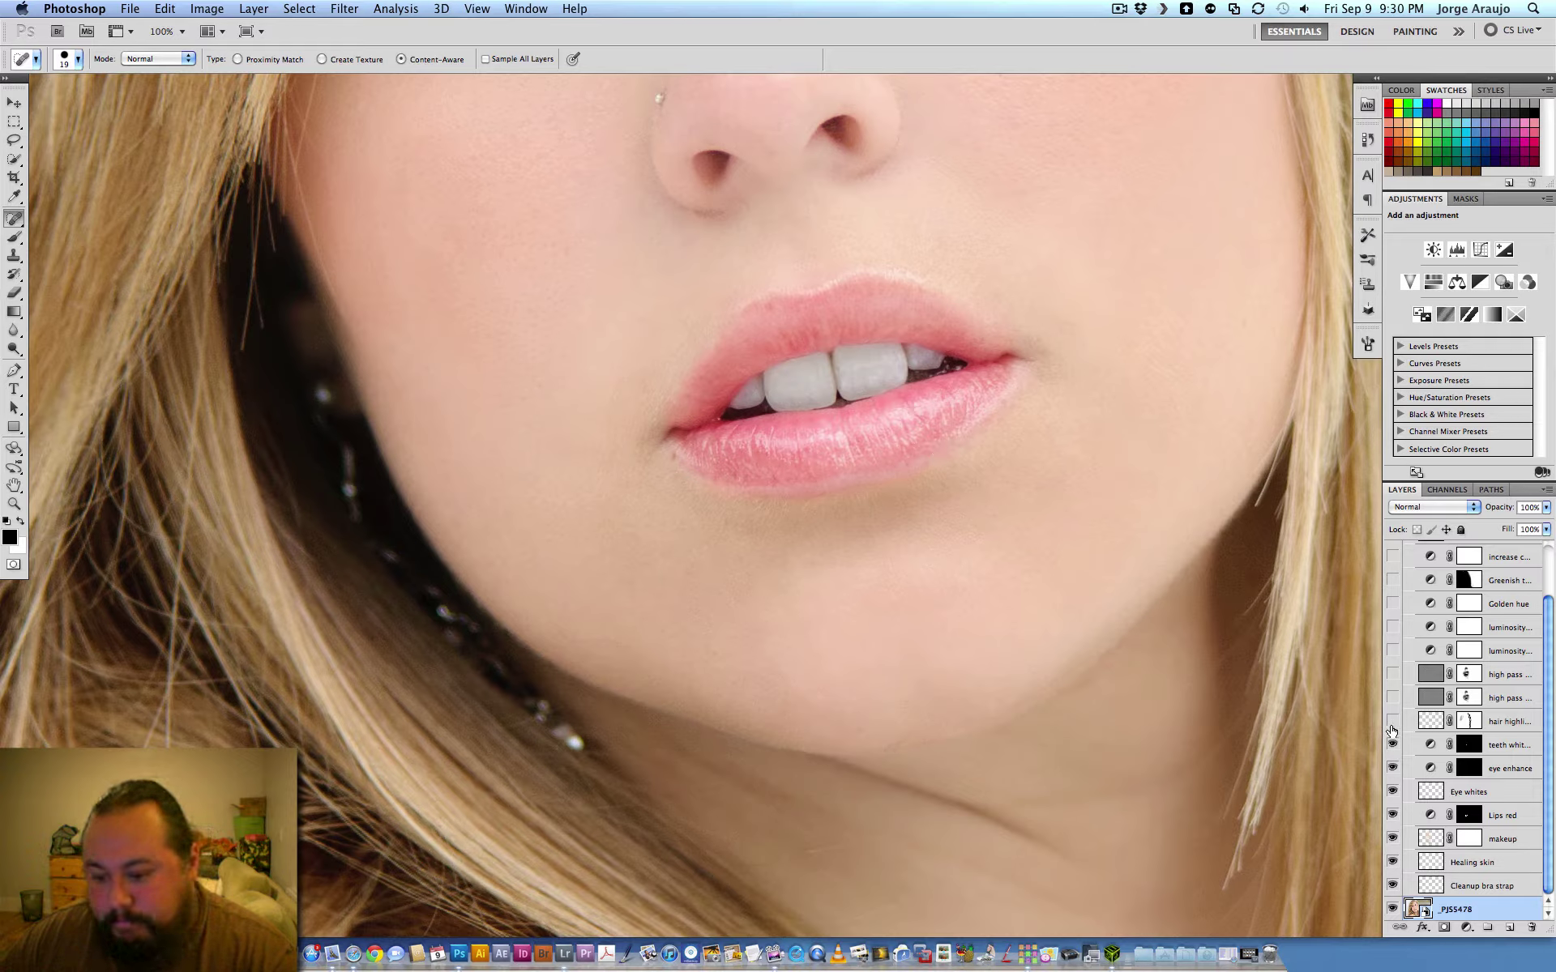
Choose the Quick Selection tool and select the hair highlights layer with the whole head in view
key("super+minus")
key("super+minus")
key("super+minus")
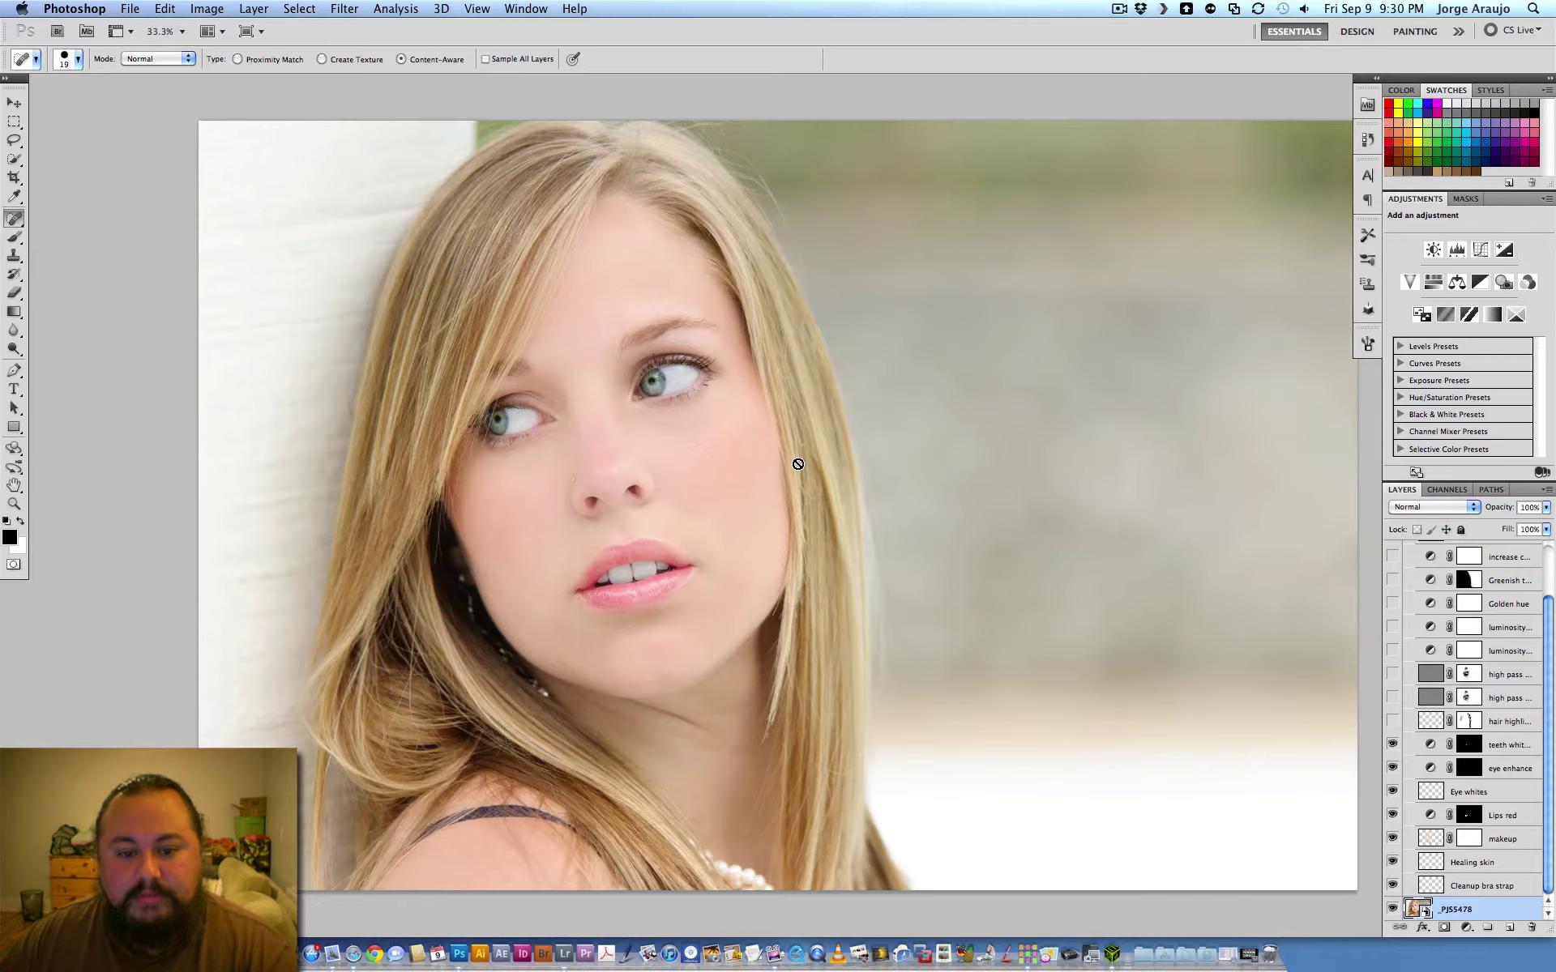
left_click_drag(798, 463, 943, 445)
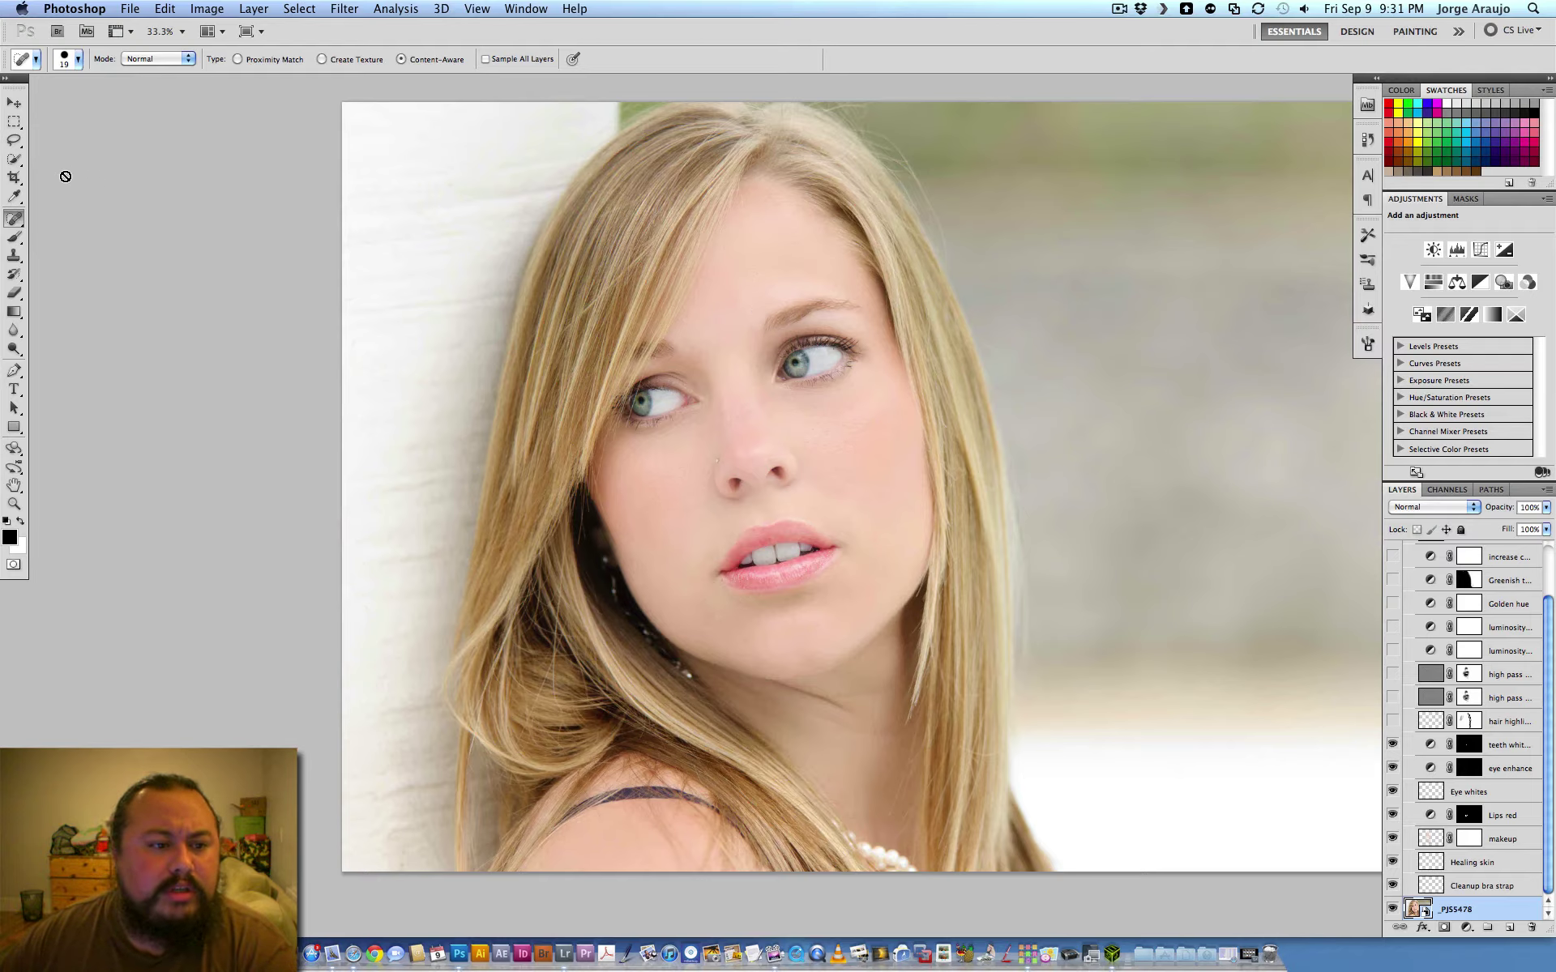
left_click(15, 161)
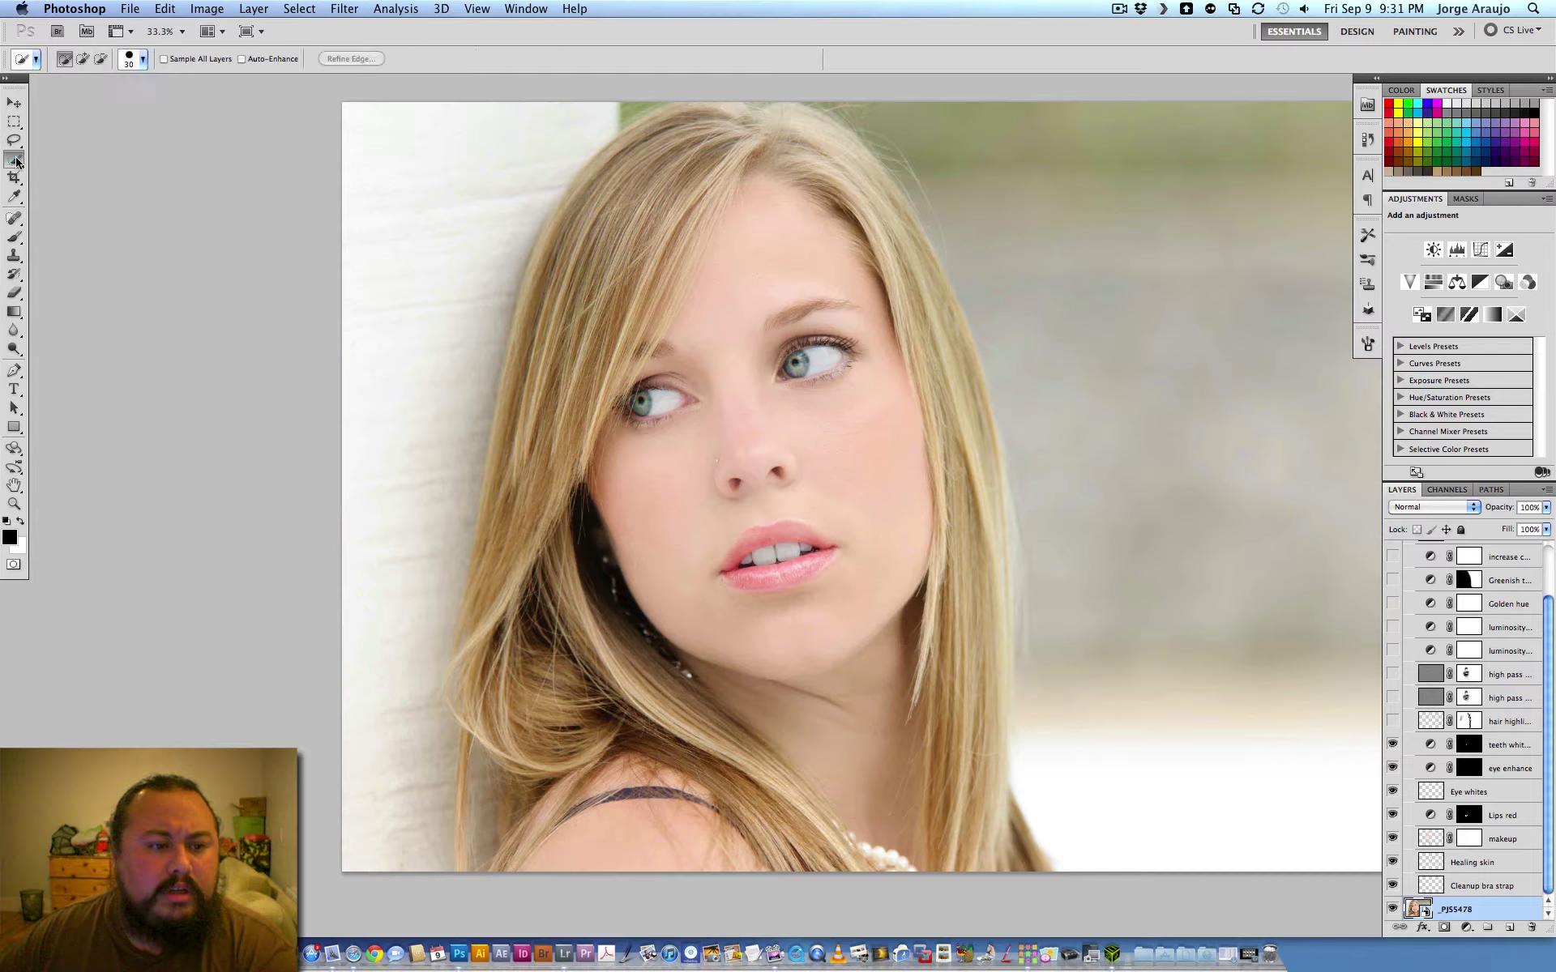
left_click(1510, 722)
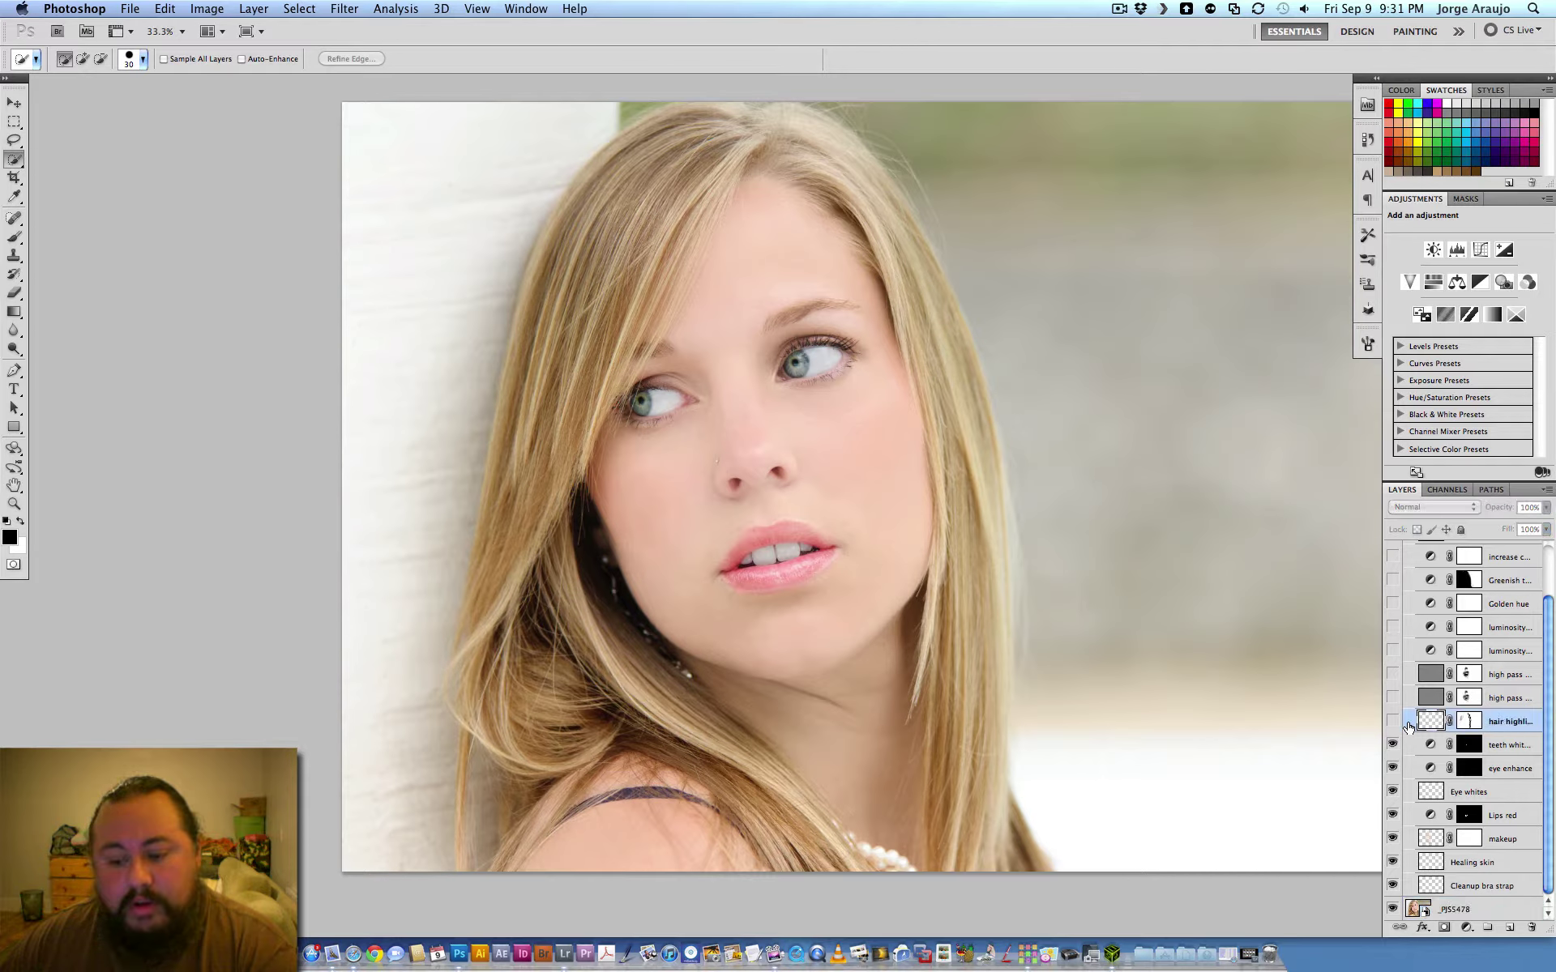
Show the hair highlights layer and compare the hair with and without it
left_click(1393, 723)
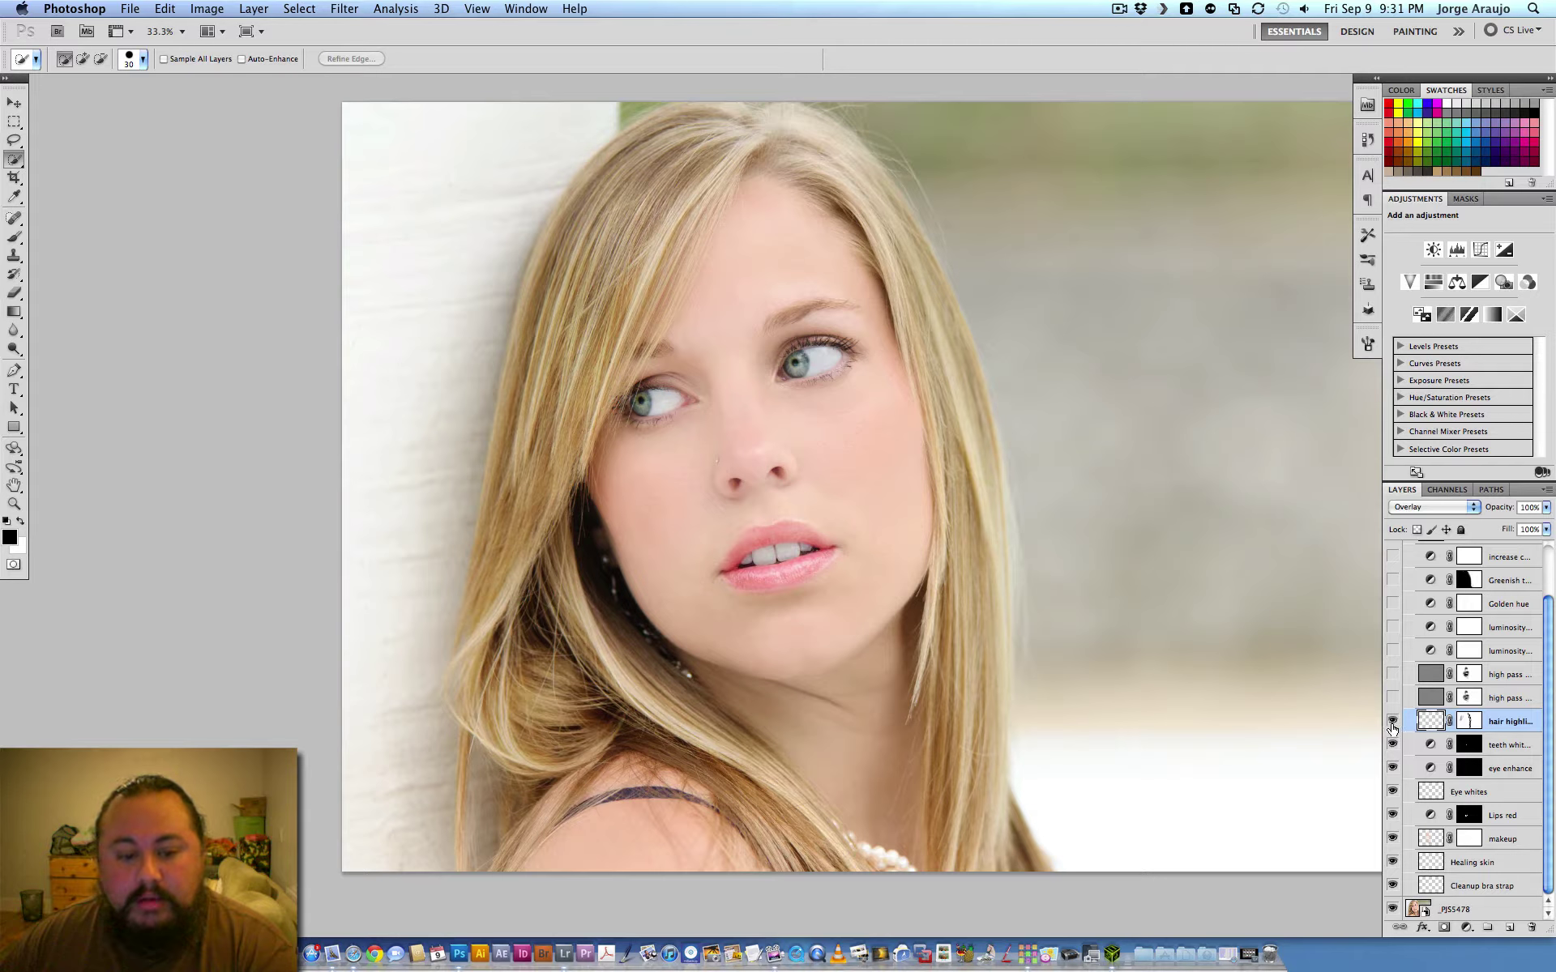
left_click(1393, 723)
left_click(1391, 724)
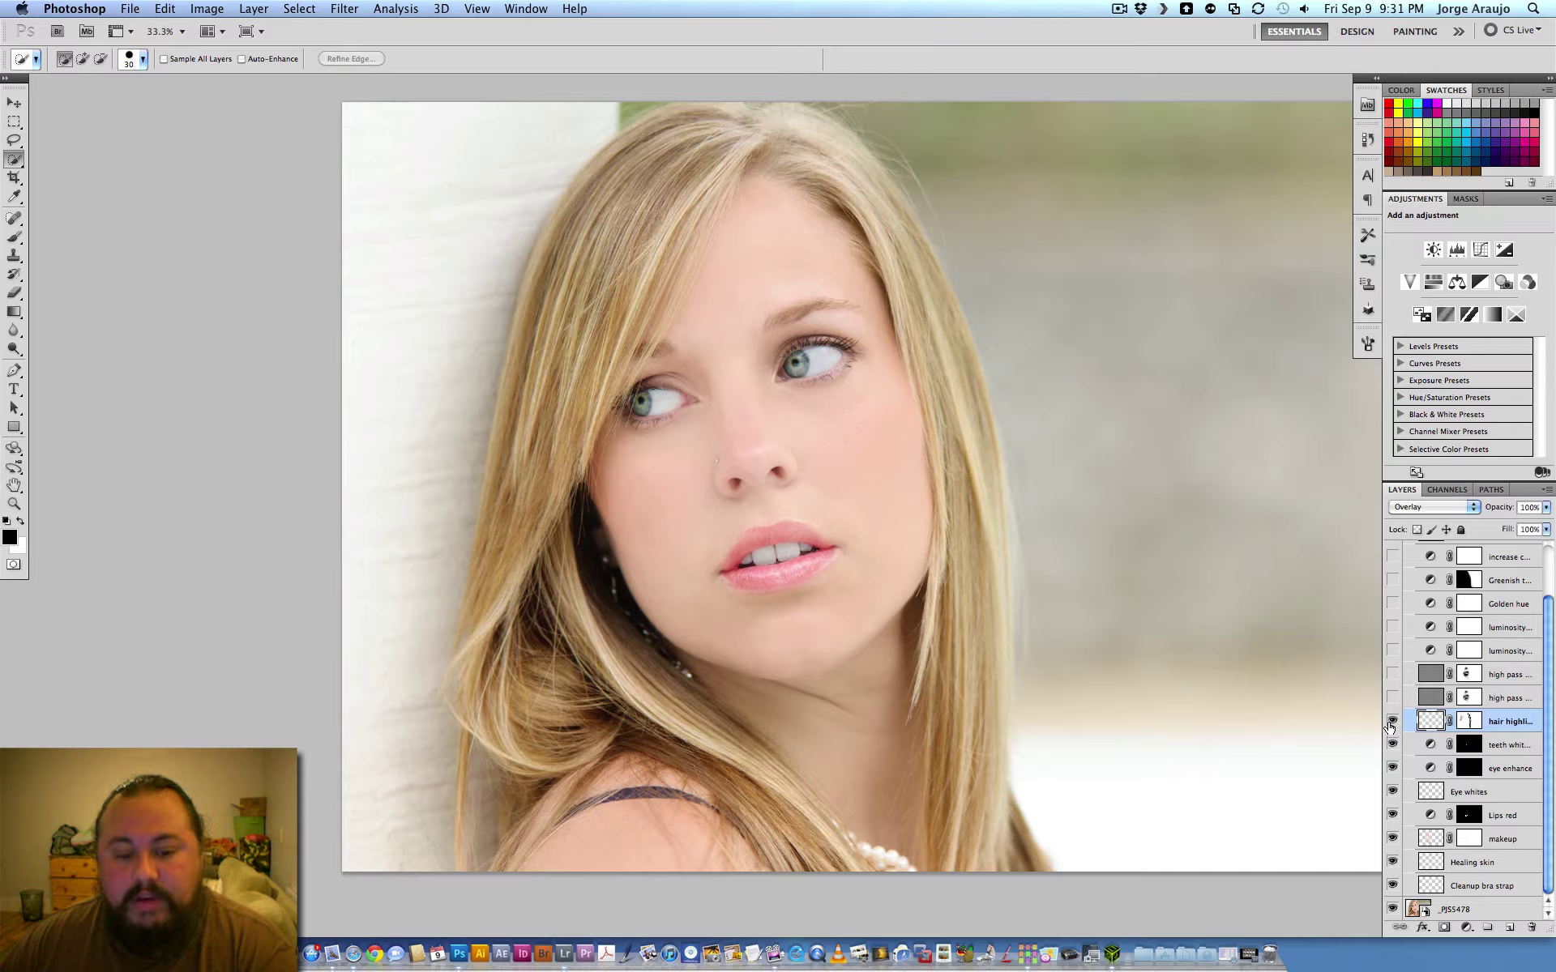
left_click(1391, 723)
left_click(1390, 724)
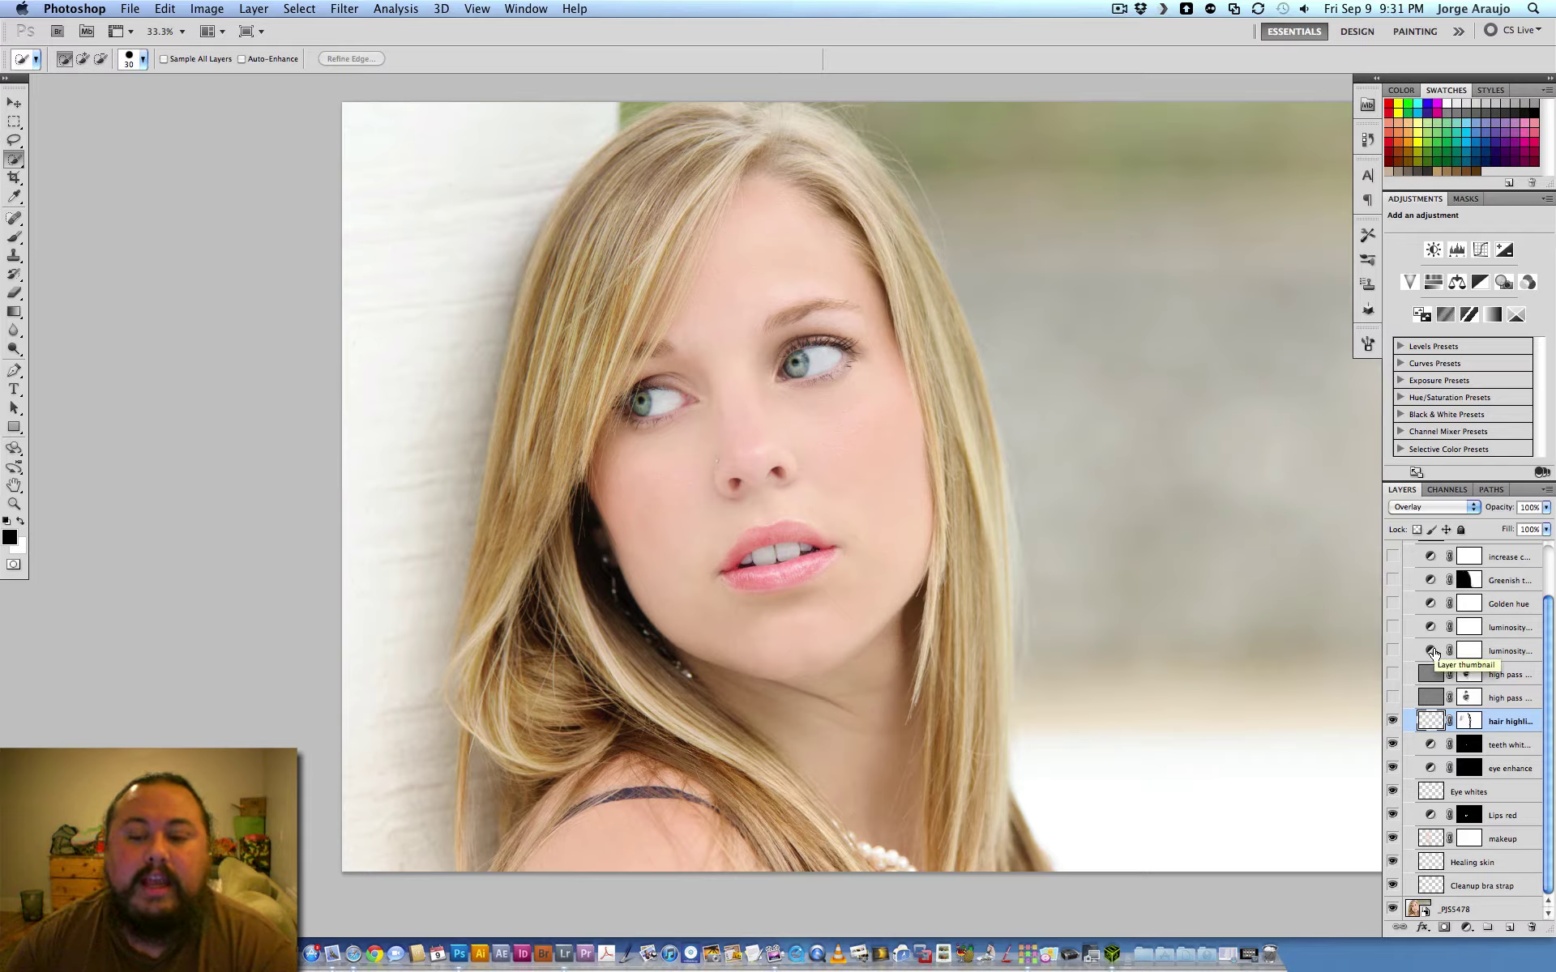
left_click(1393, 722)
left_click(1392, 722)
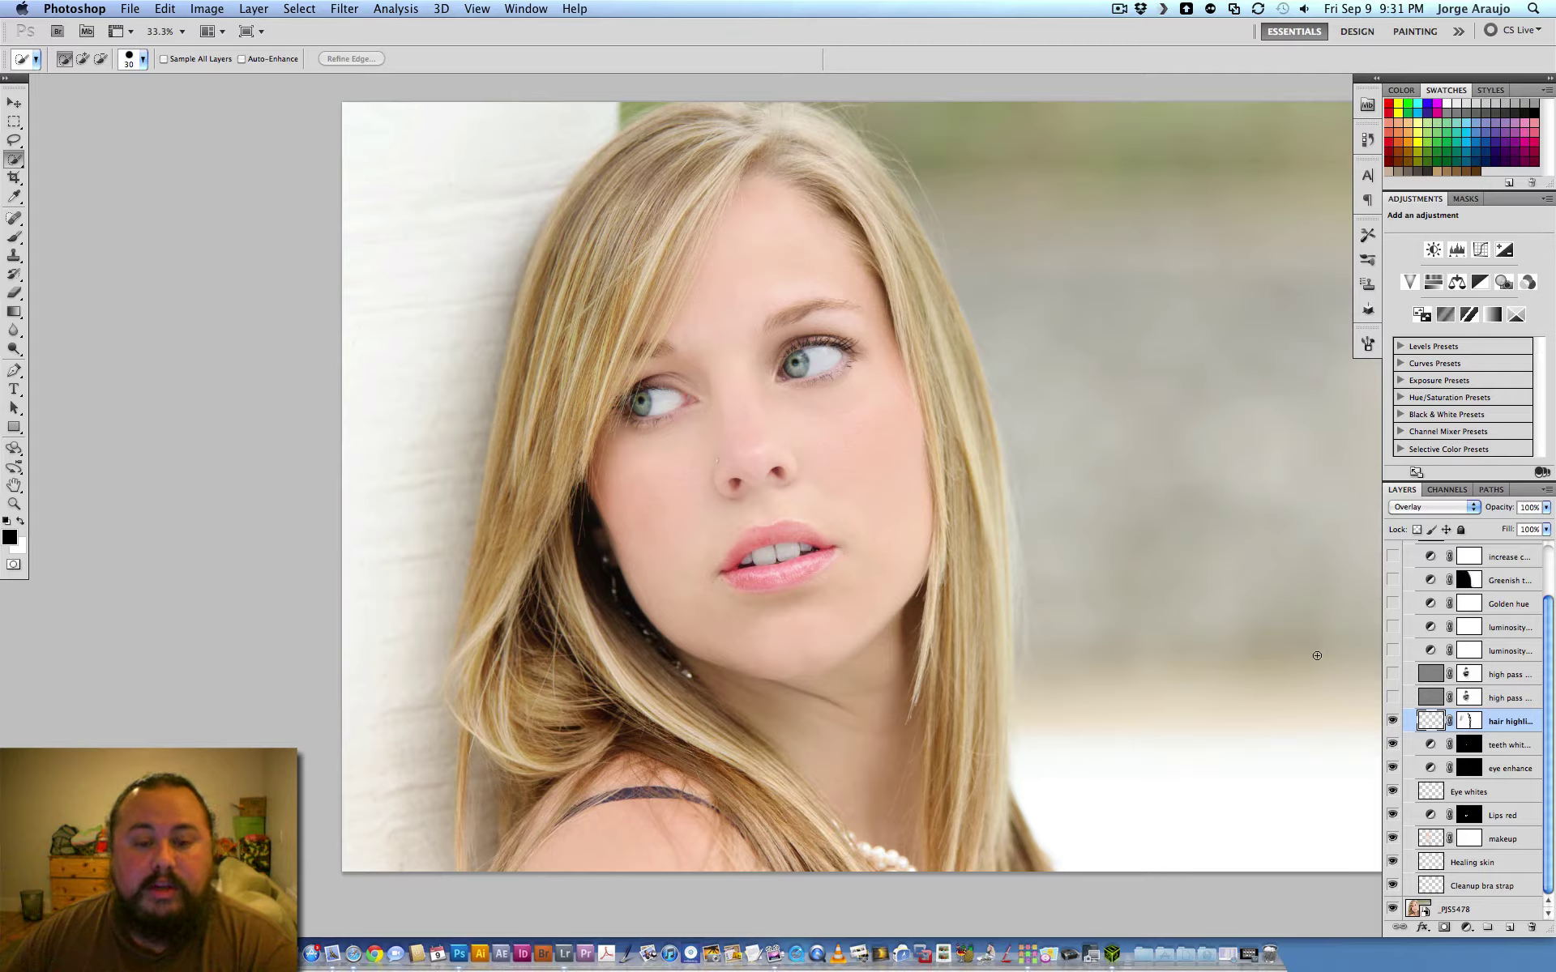
Locate the High Pass filter among the Other filters and show the lower high pass layer
left_click(354, 9)
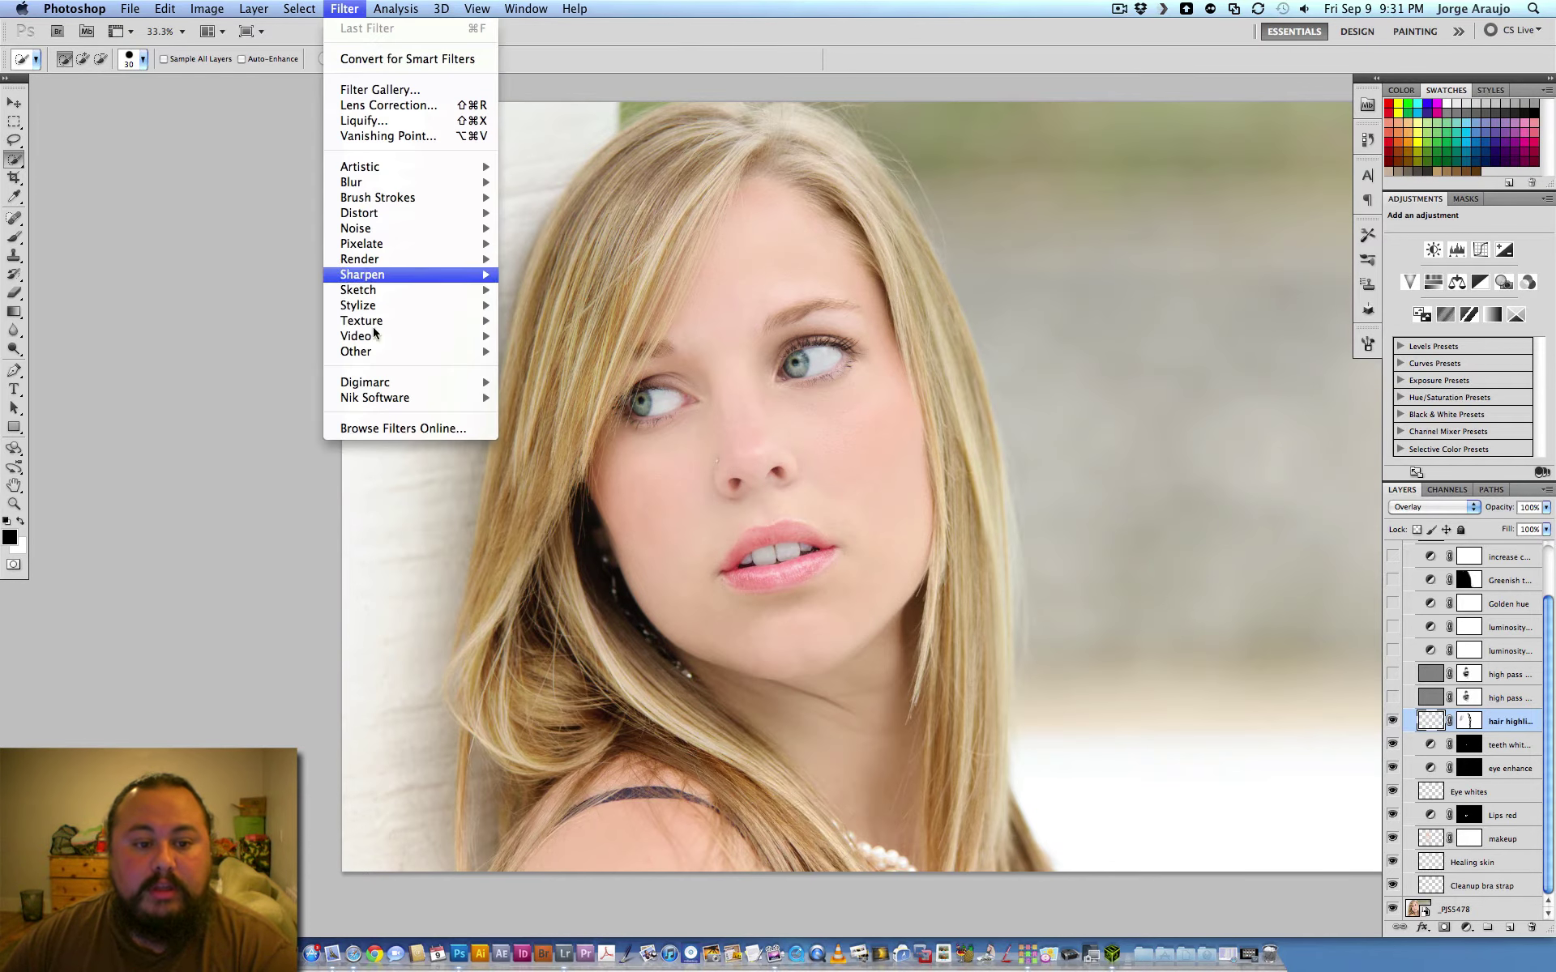
mouse_move(382, 352)
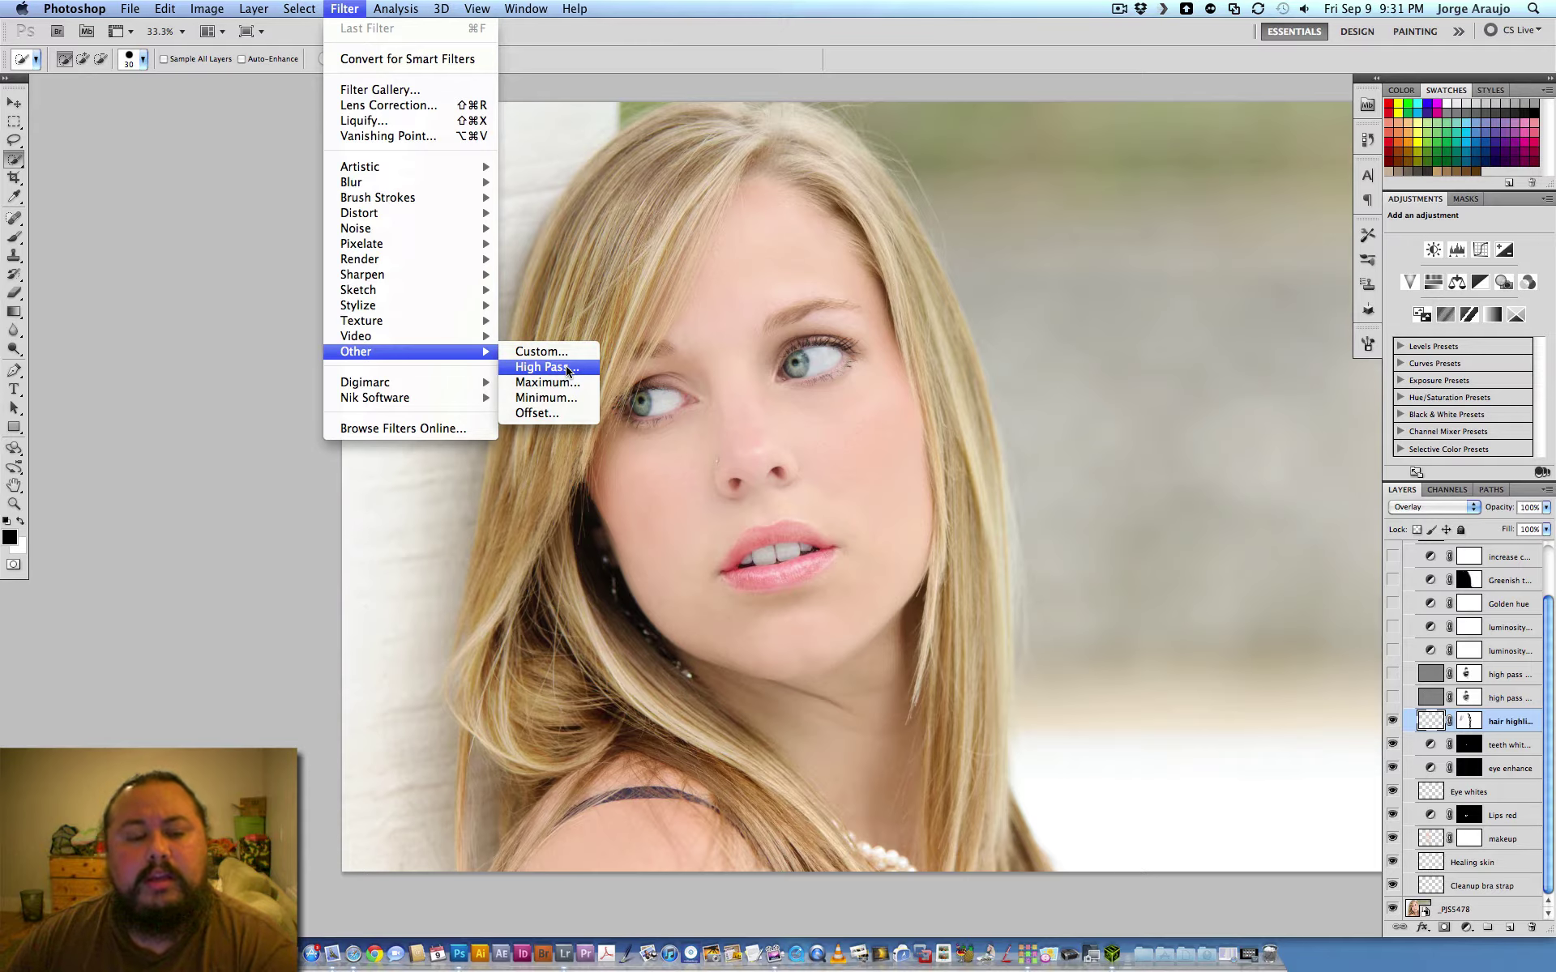
left_click(1395, 707)
left_click(1392, 698)
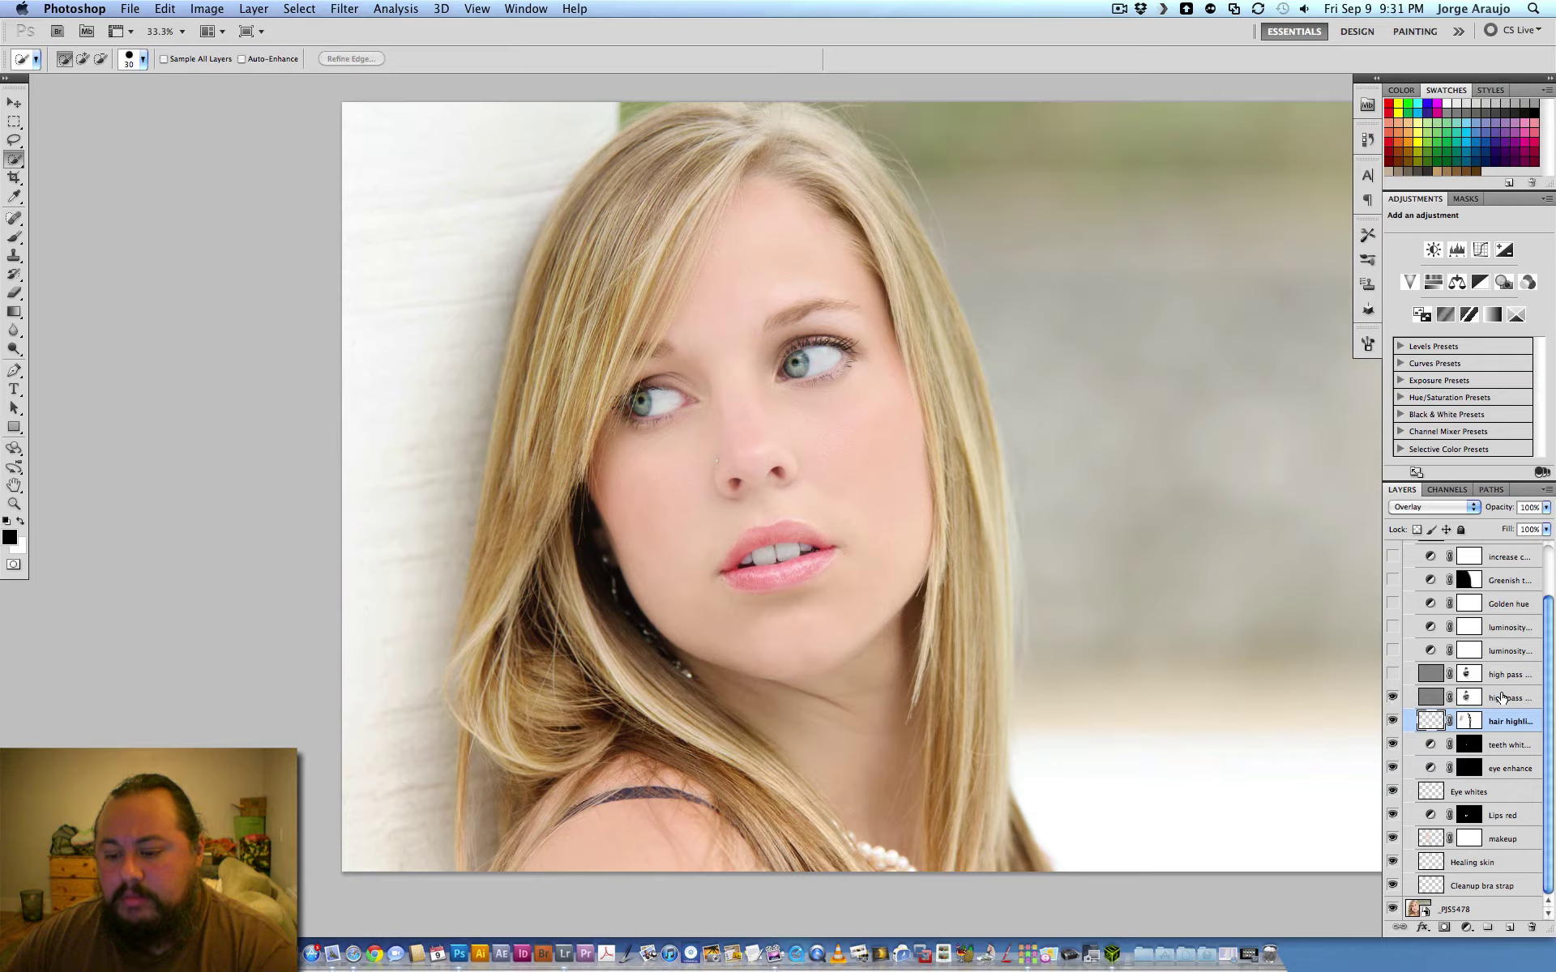
Set the lower high pass layer's blend mode to Normal and disable its layer mask
left_click(1505, 698)
left_click(1431, 508)
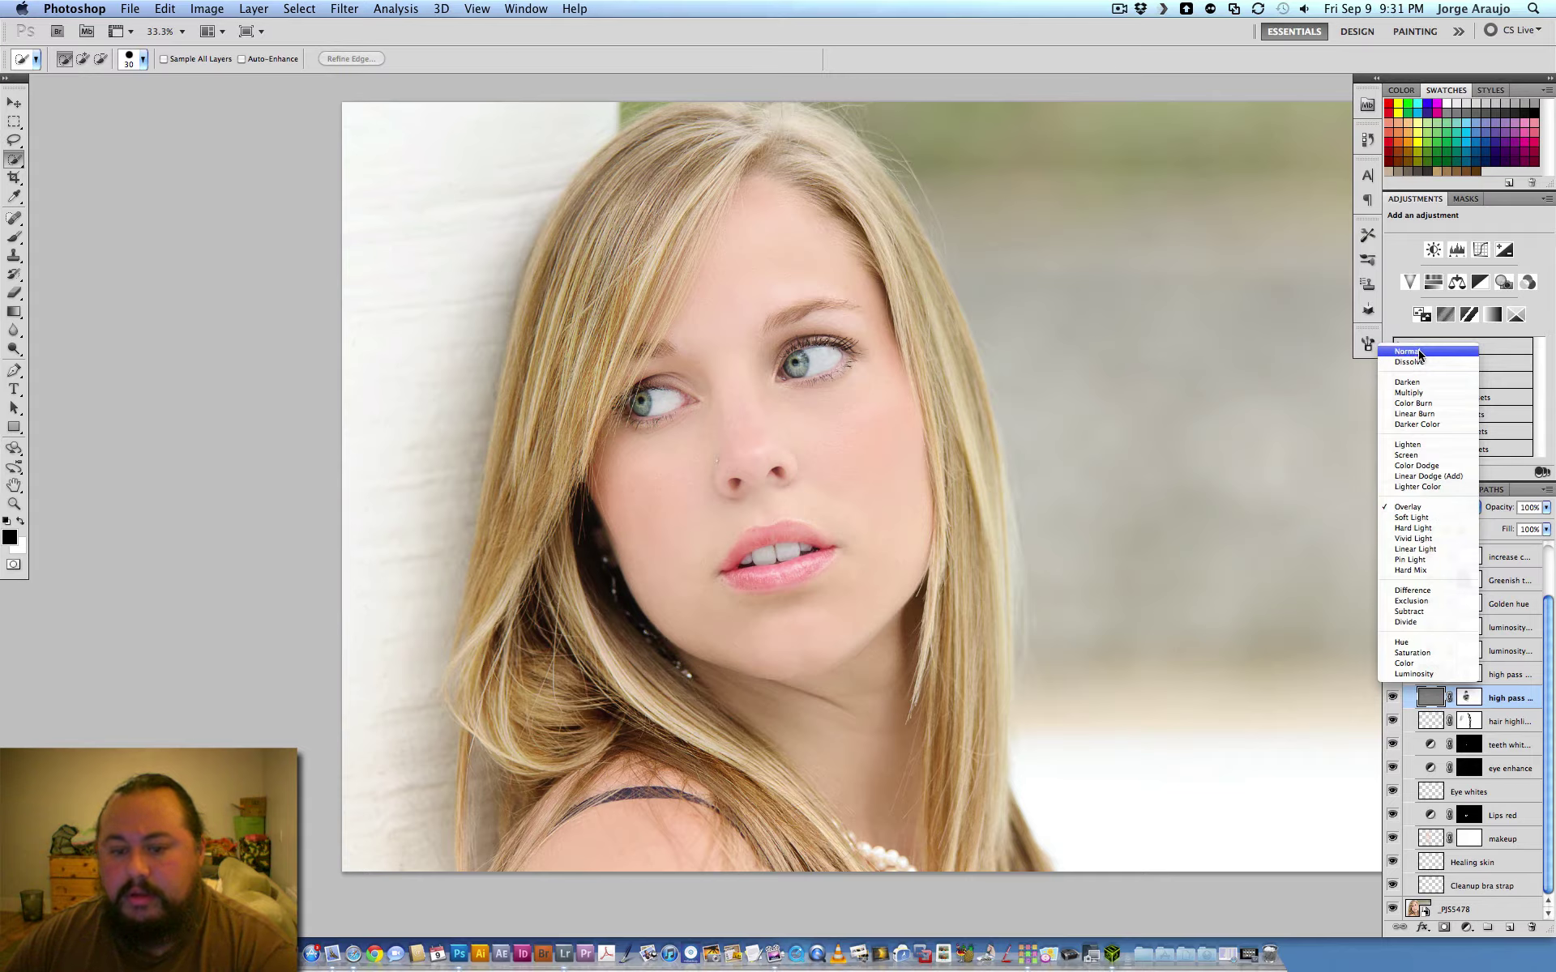
left_click(1407, 351)
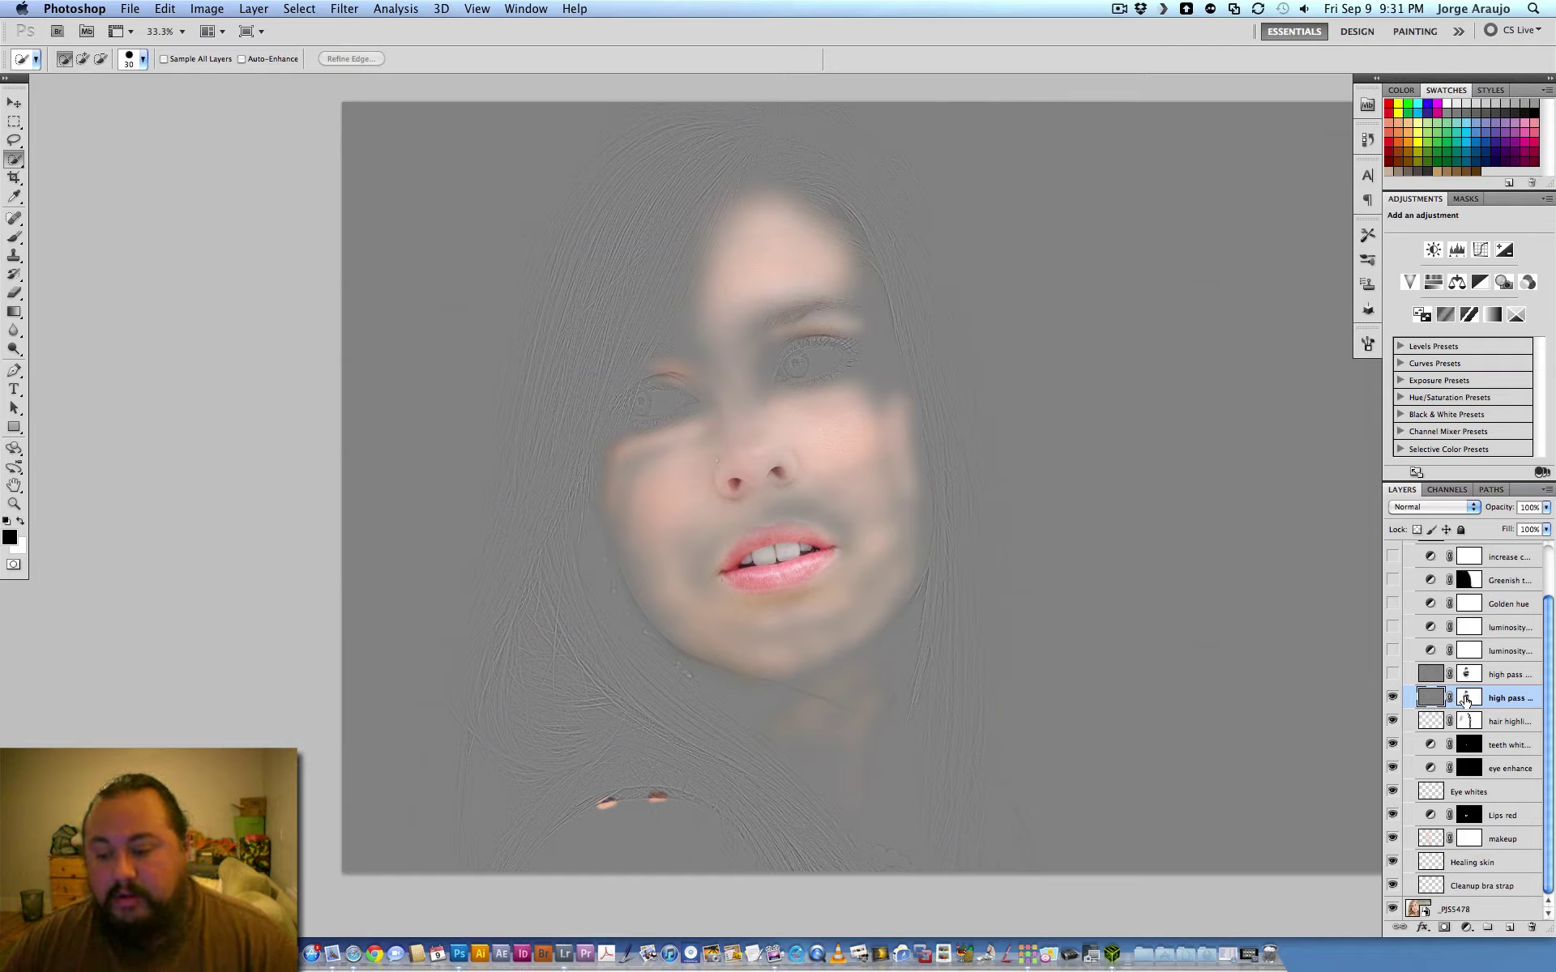
left_click(1468, 697, "shift")
Examine the high pass layer's edge detail in the eyes and hair at 100%
key("super+1")
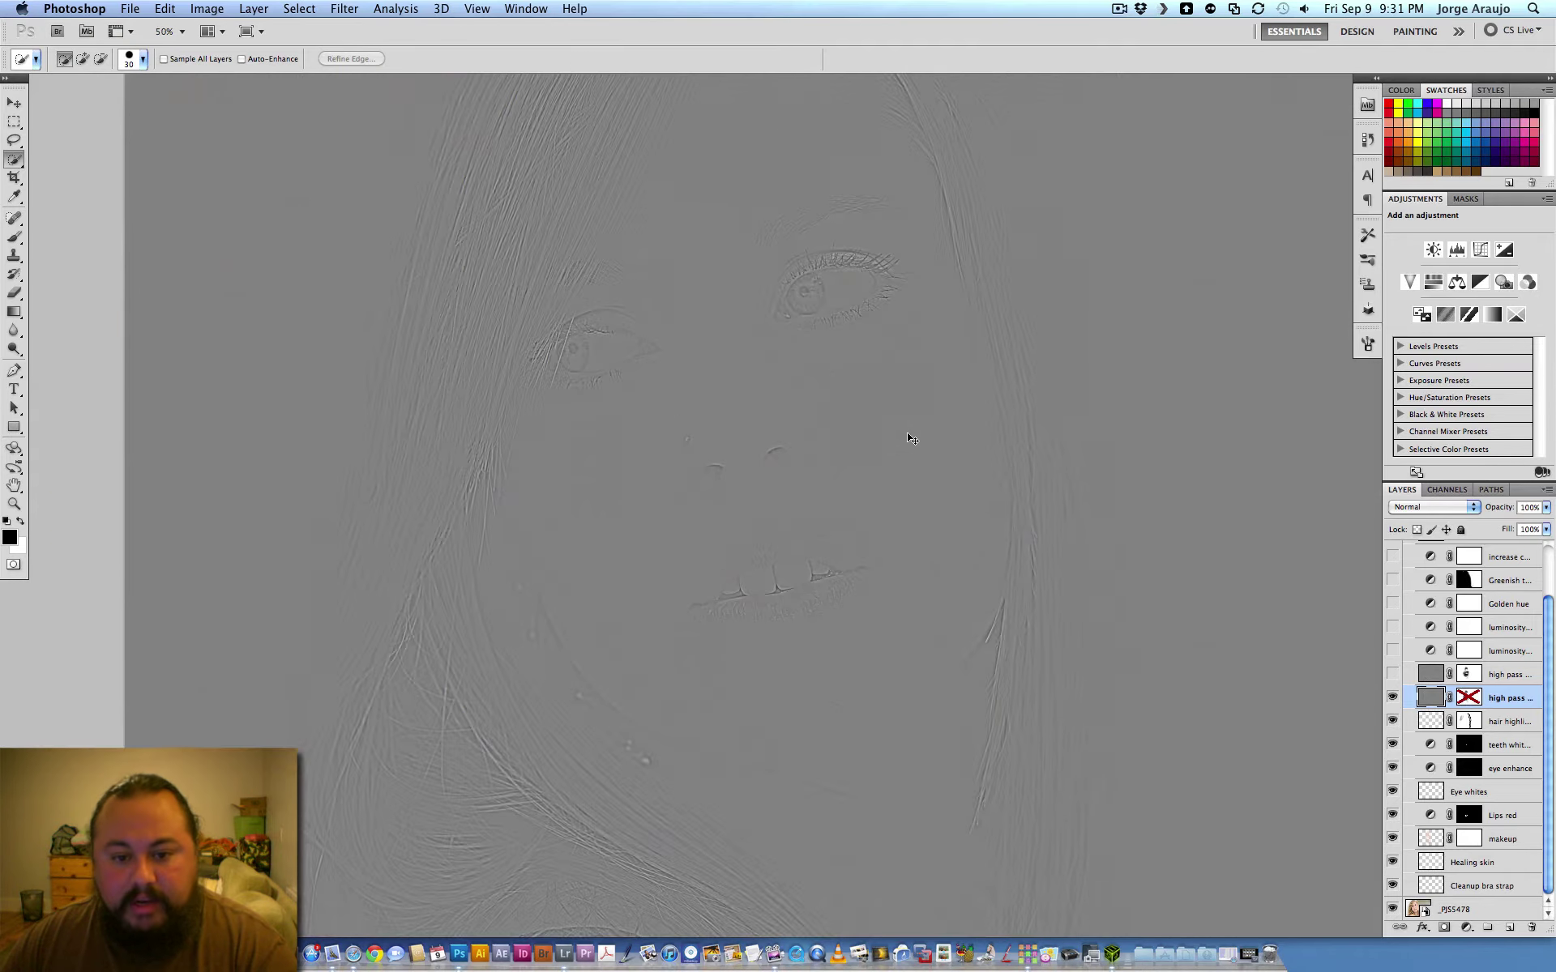
scroll(832, 463, "up", 10)
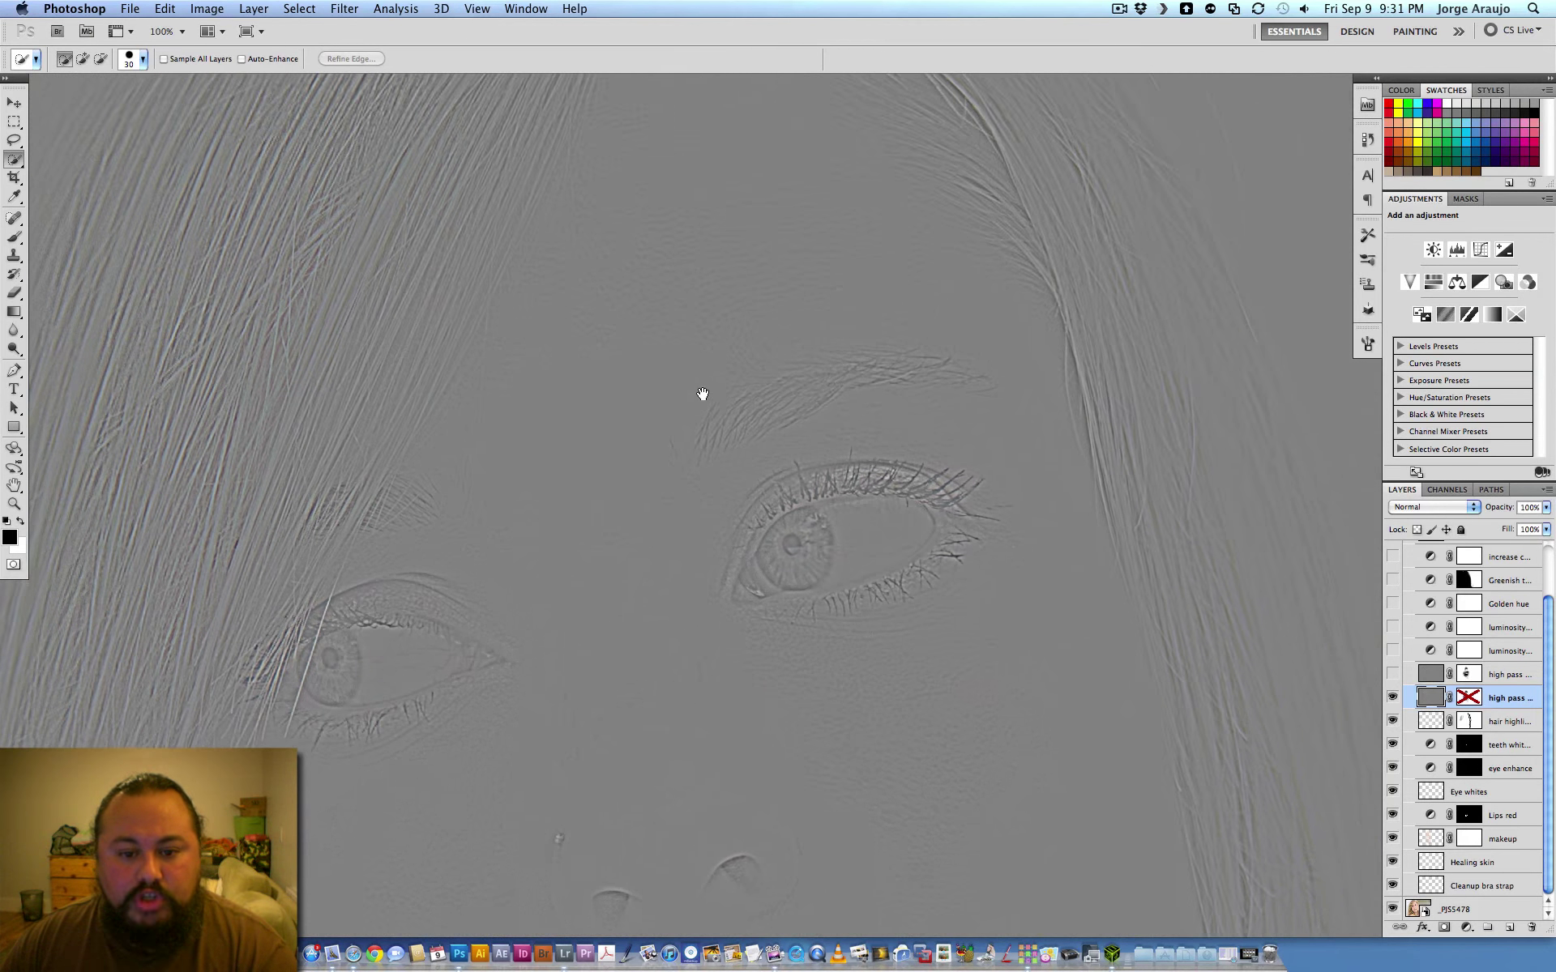
scroll(544, 444, "left", 7)
scroll(544, 444, "up", 2)
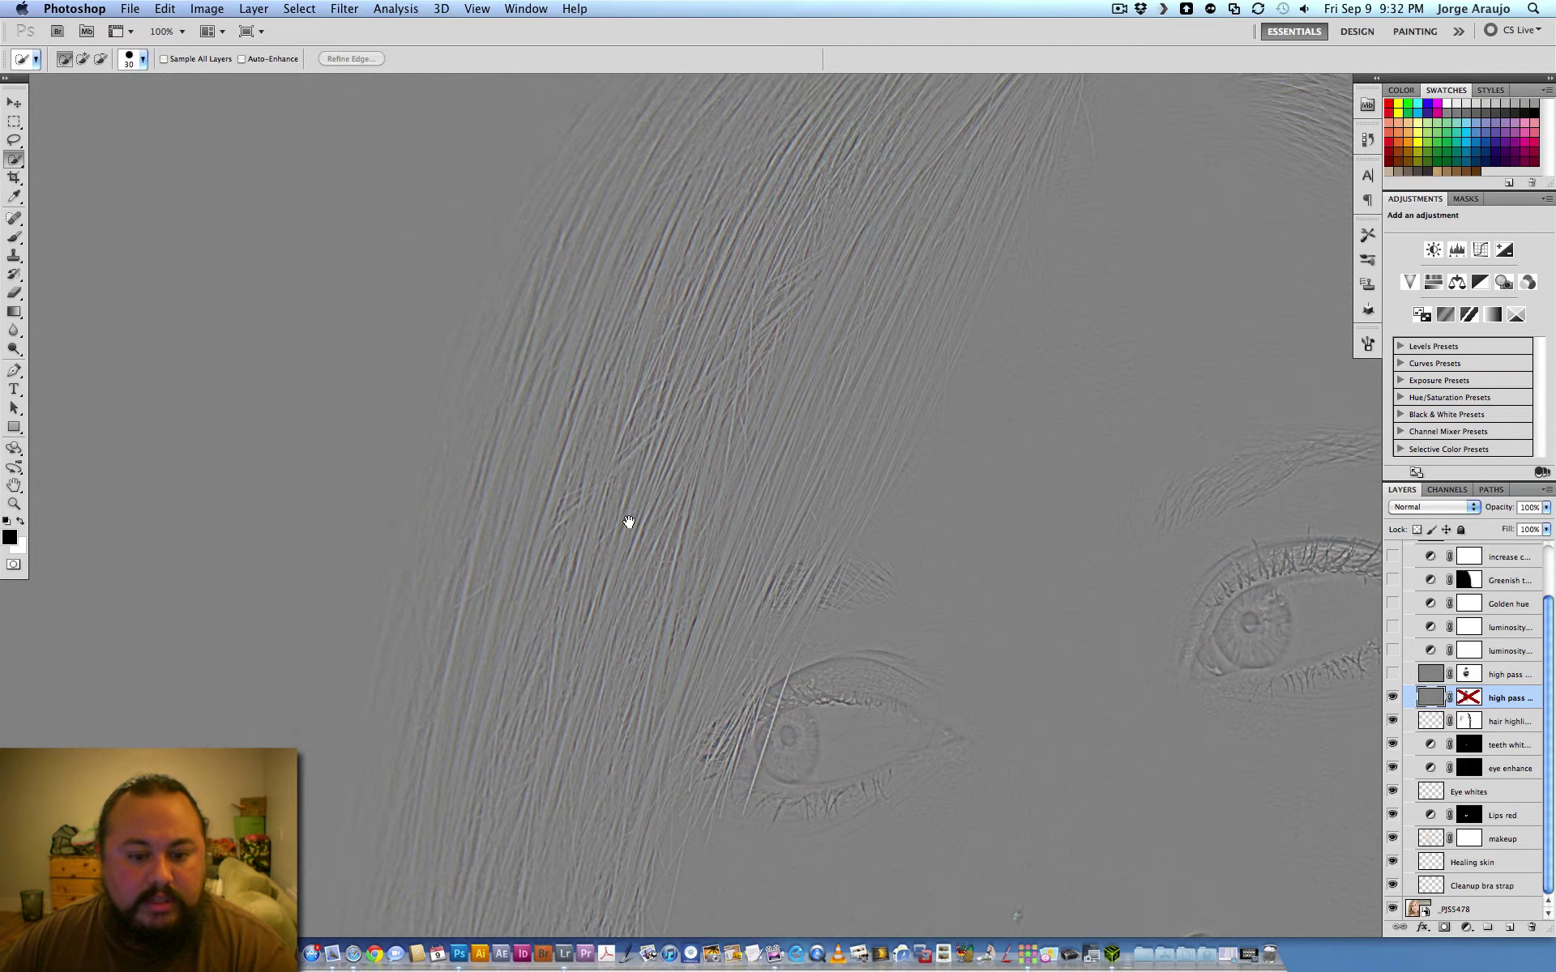
scroll(628, 521, "down", 4)
scroll(629, 521, "right", 3)
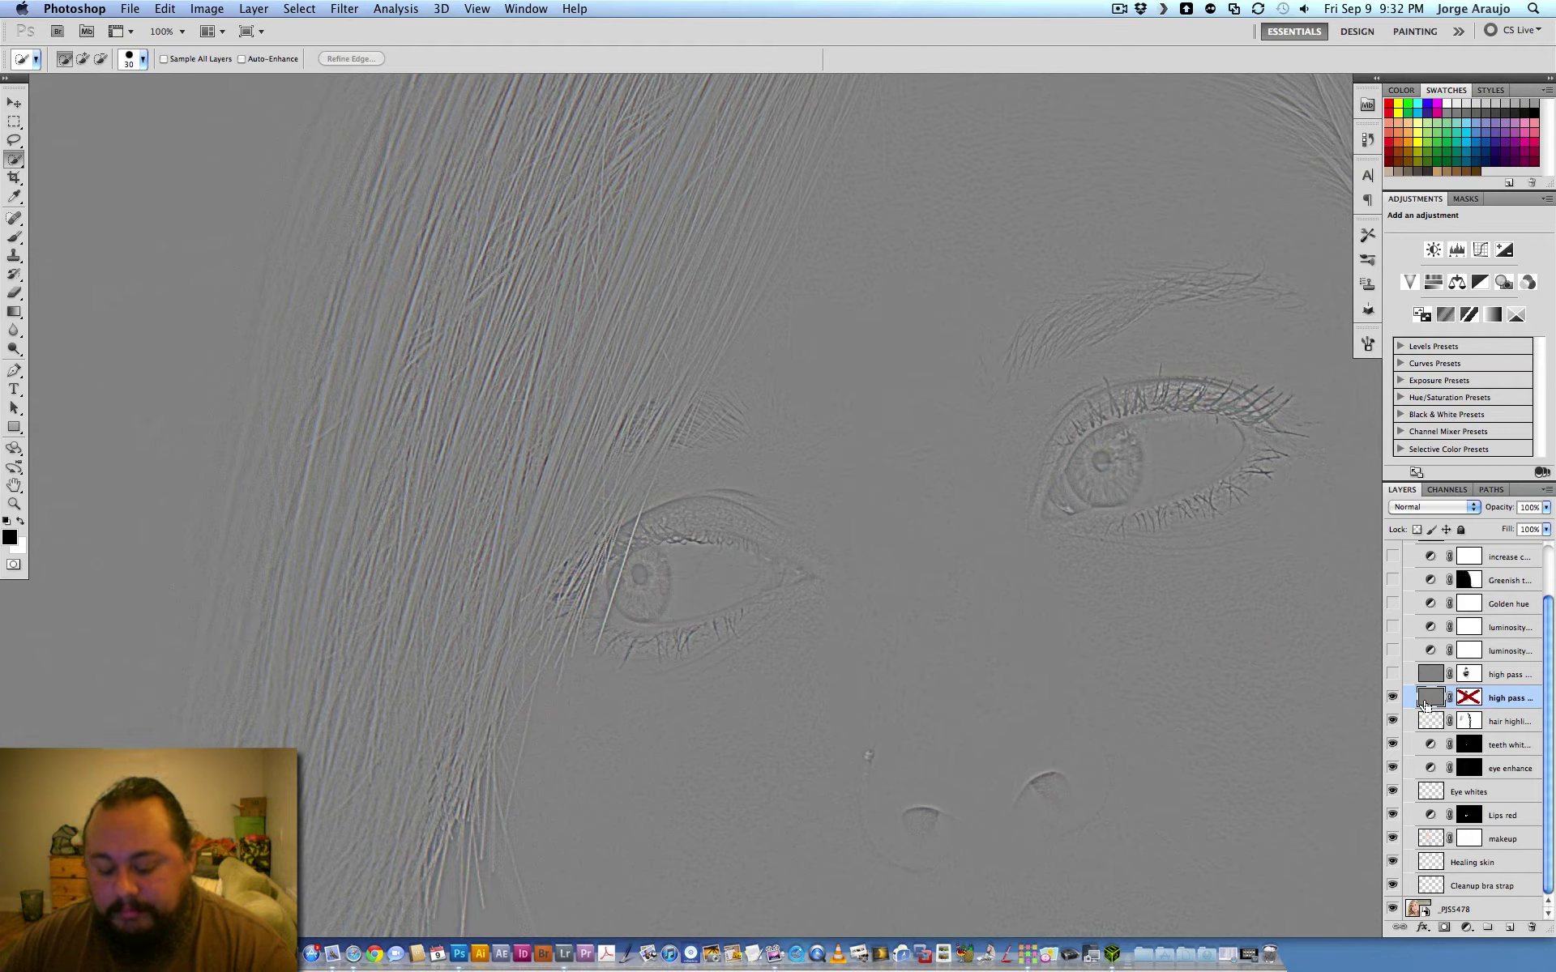
key("super+0")
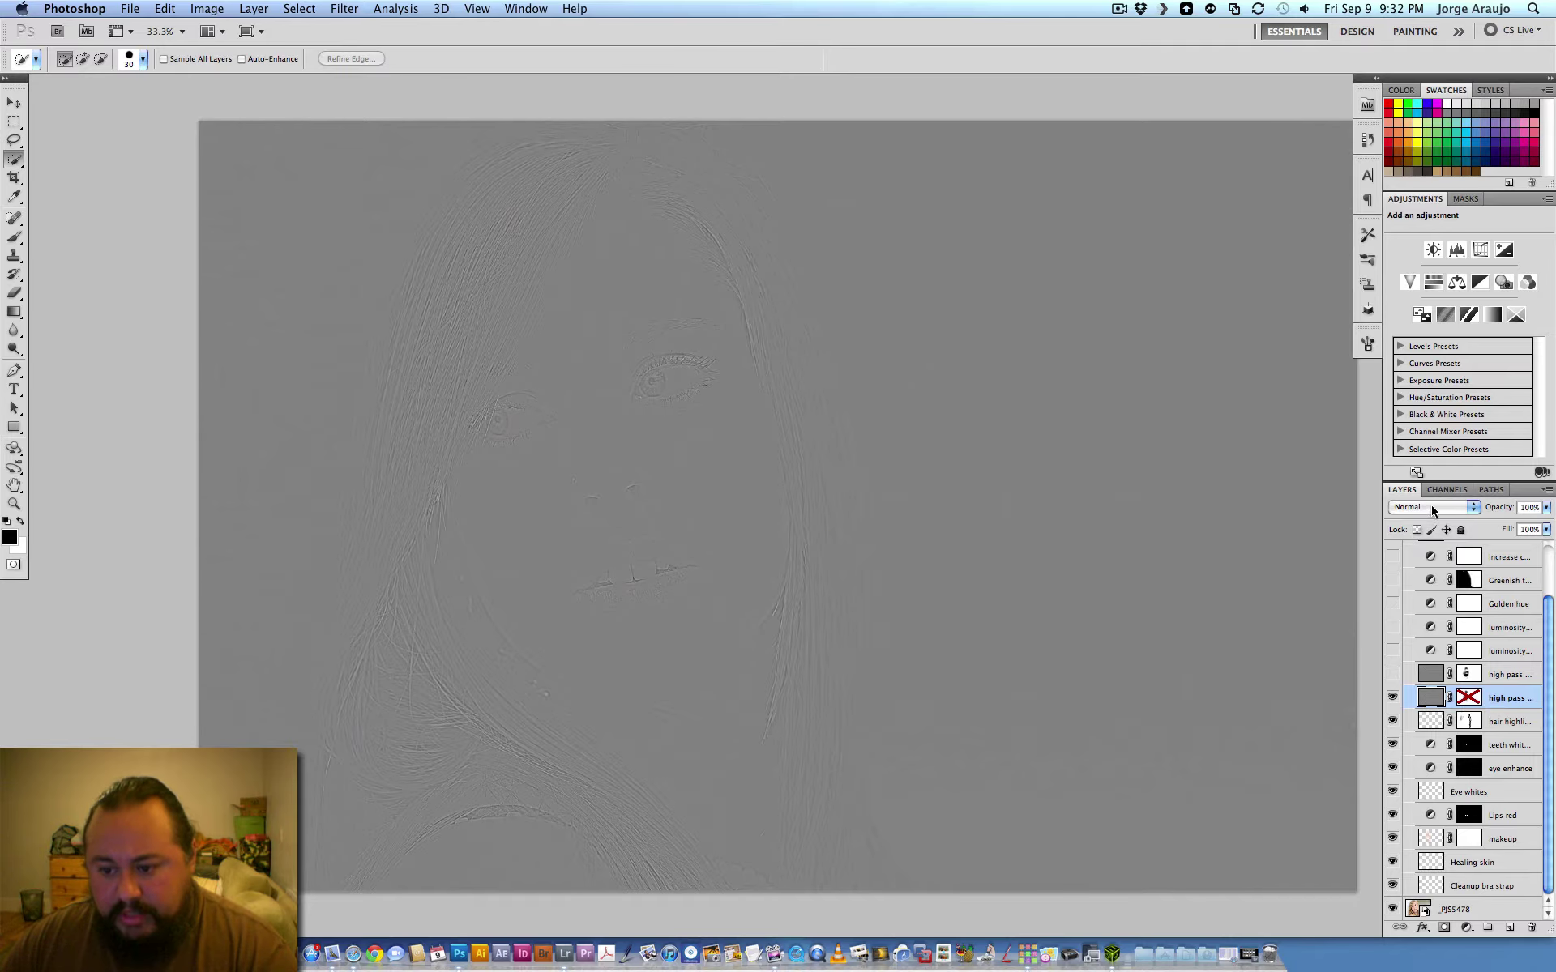
Look up Overlay among the blend modes without applying it, and hide the lower high pass layer
left_click(1433, 508)
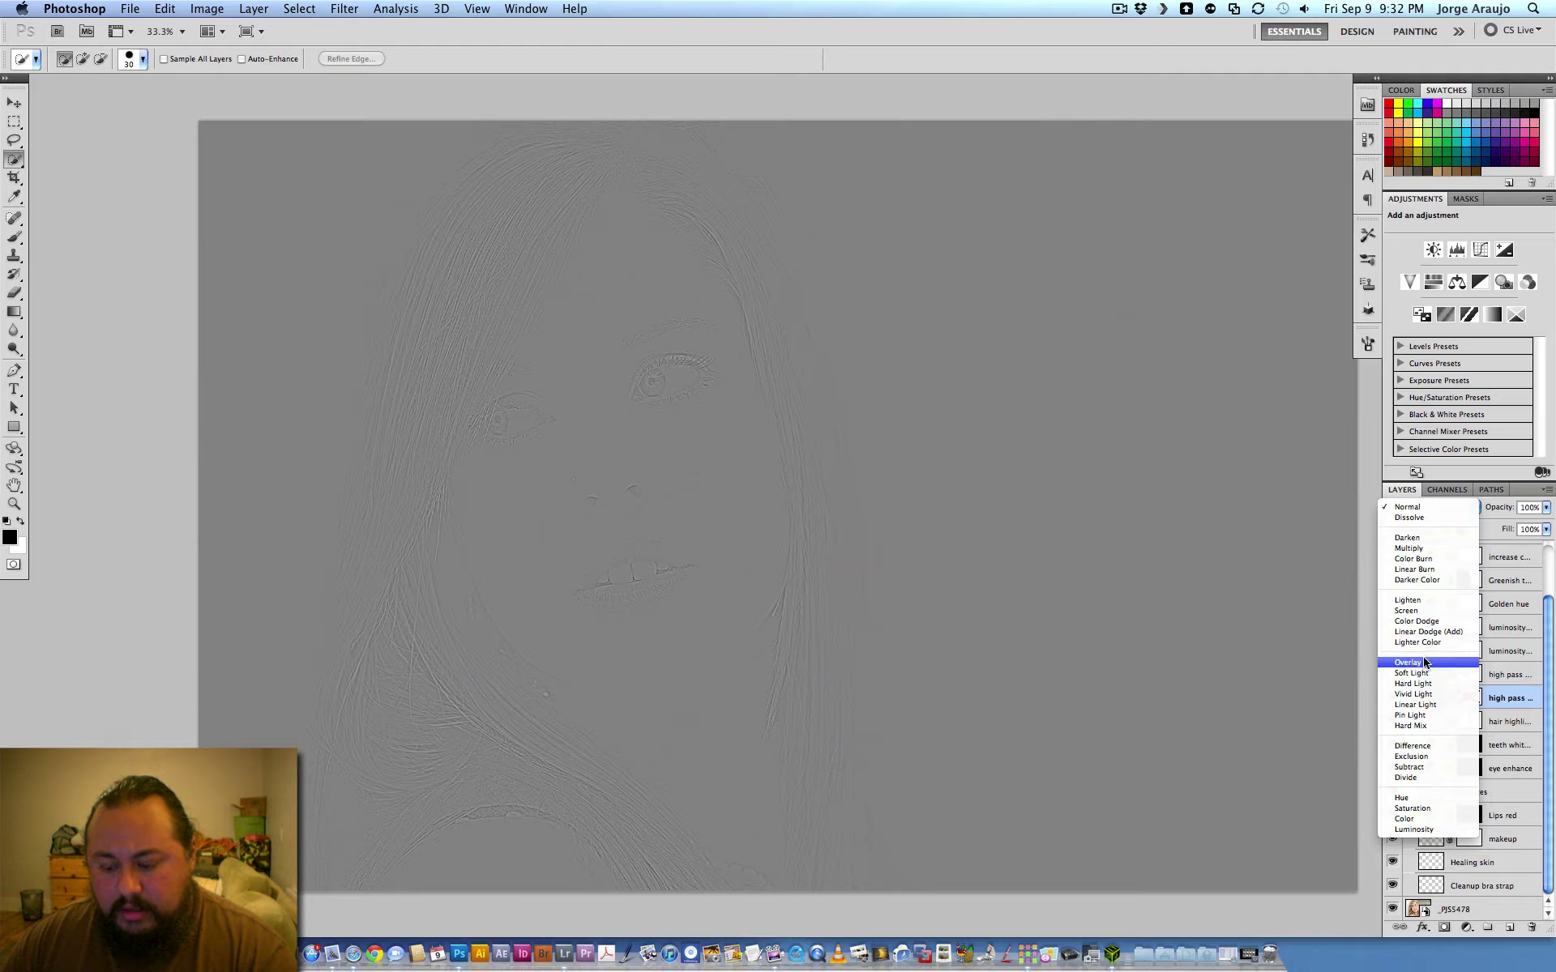
key("Escape")
left_click(1393, 699)
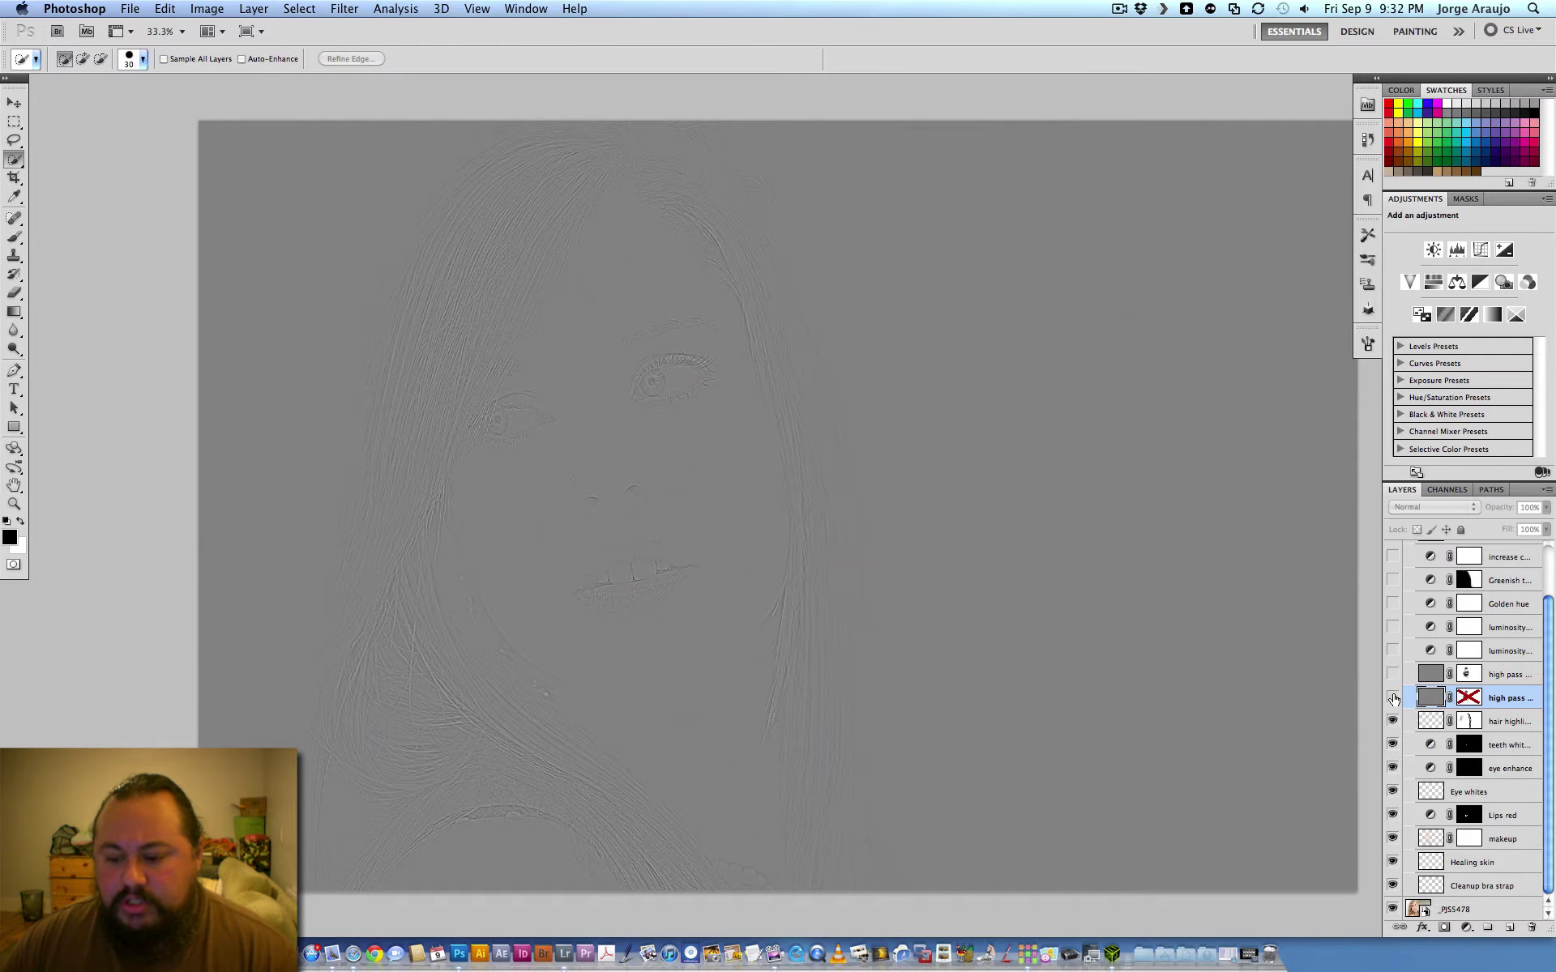
Duplicate all layers from the base photo up to hair highlights and merge the copies into one layer
left_click(1479, 908)
left_click(1499, 724, "shift")
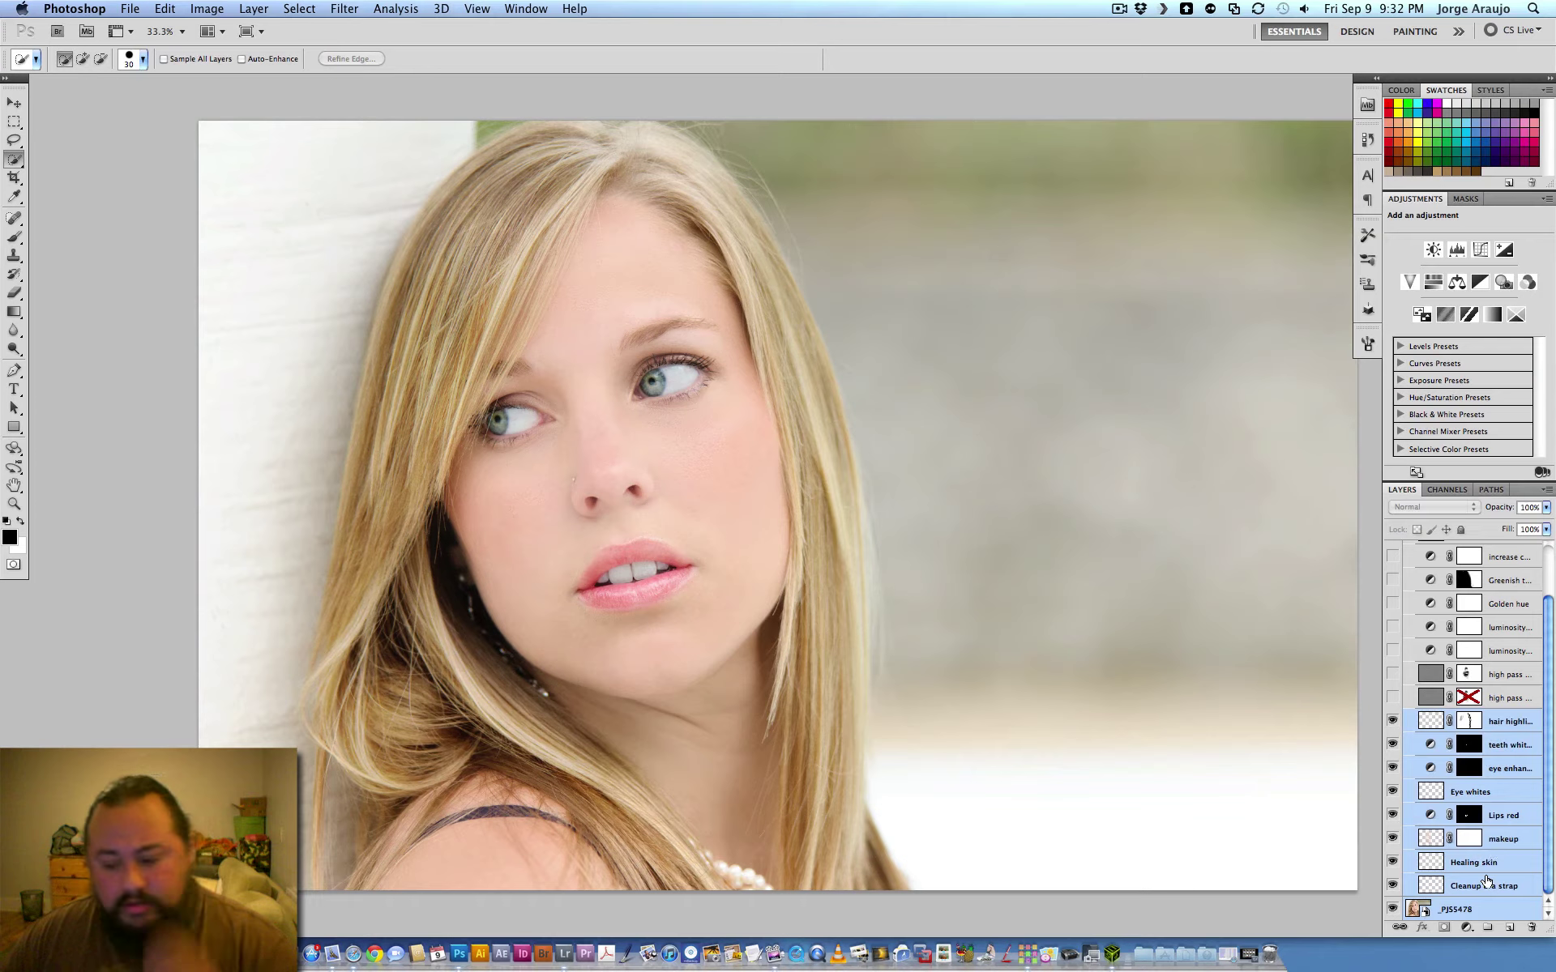
left_click_drag(1497, 910, 1509, 927)
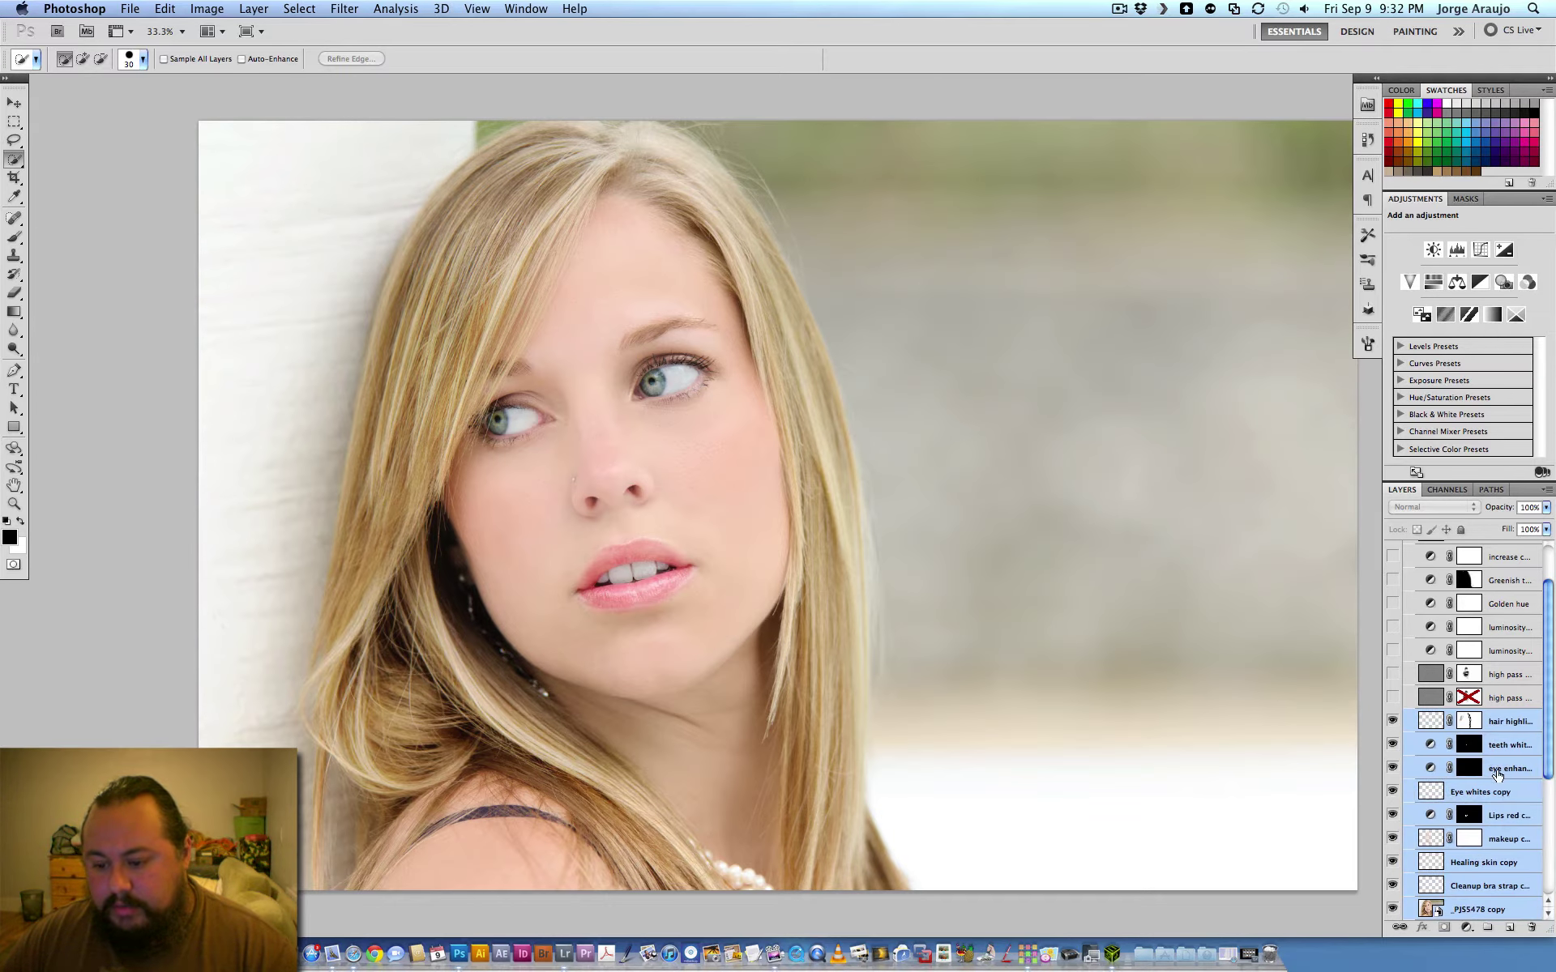
key("super+e")
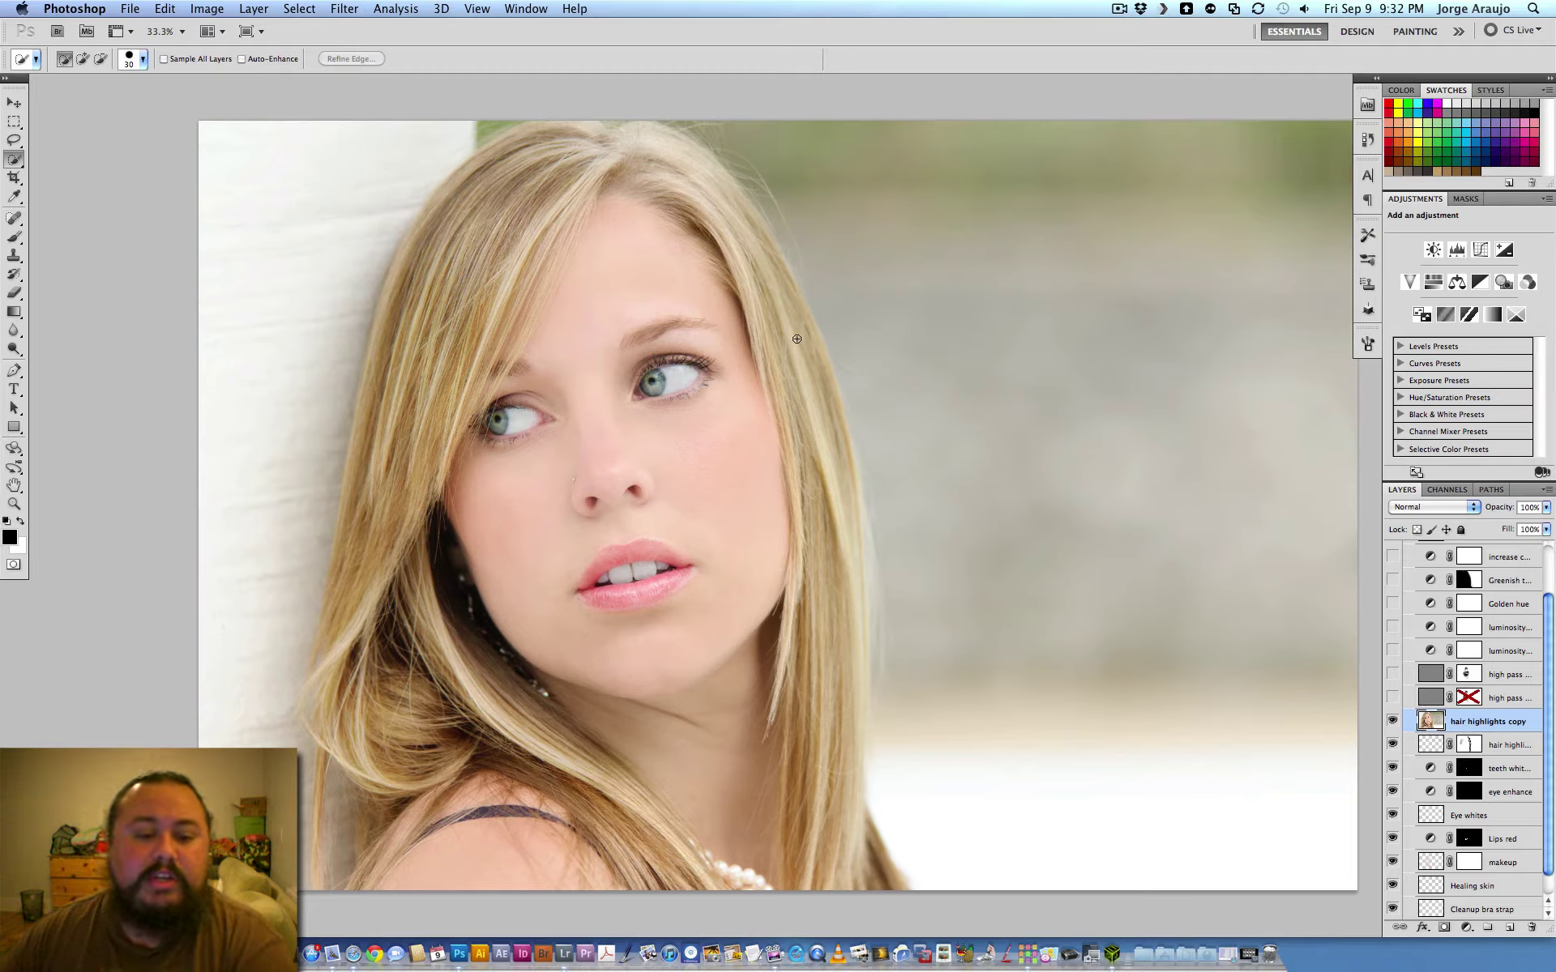
Apply a High Pass filter with a 2-pixel radius to the merged hair highlights copy layer
left_click(345, 8)
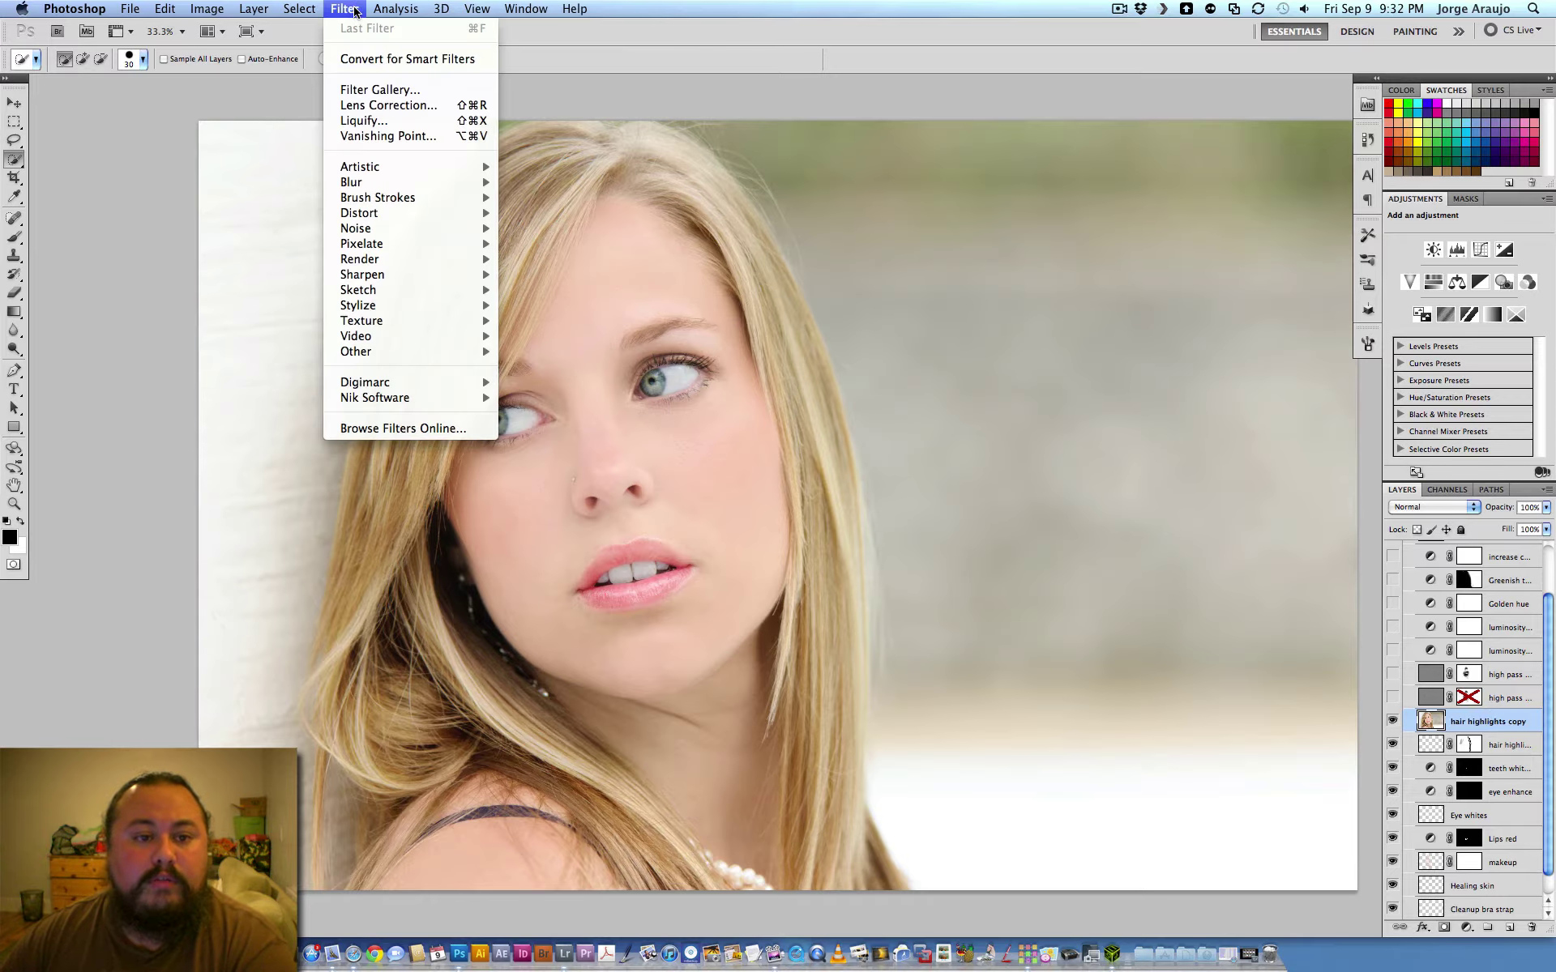
mouse_move(488, 353)
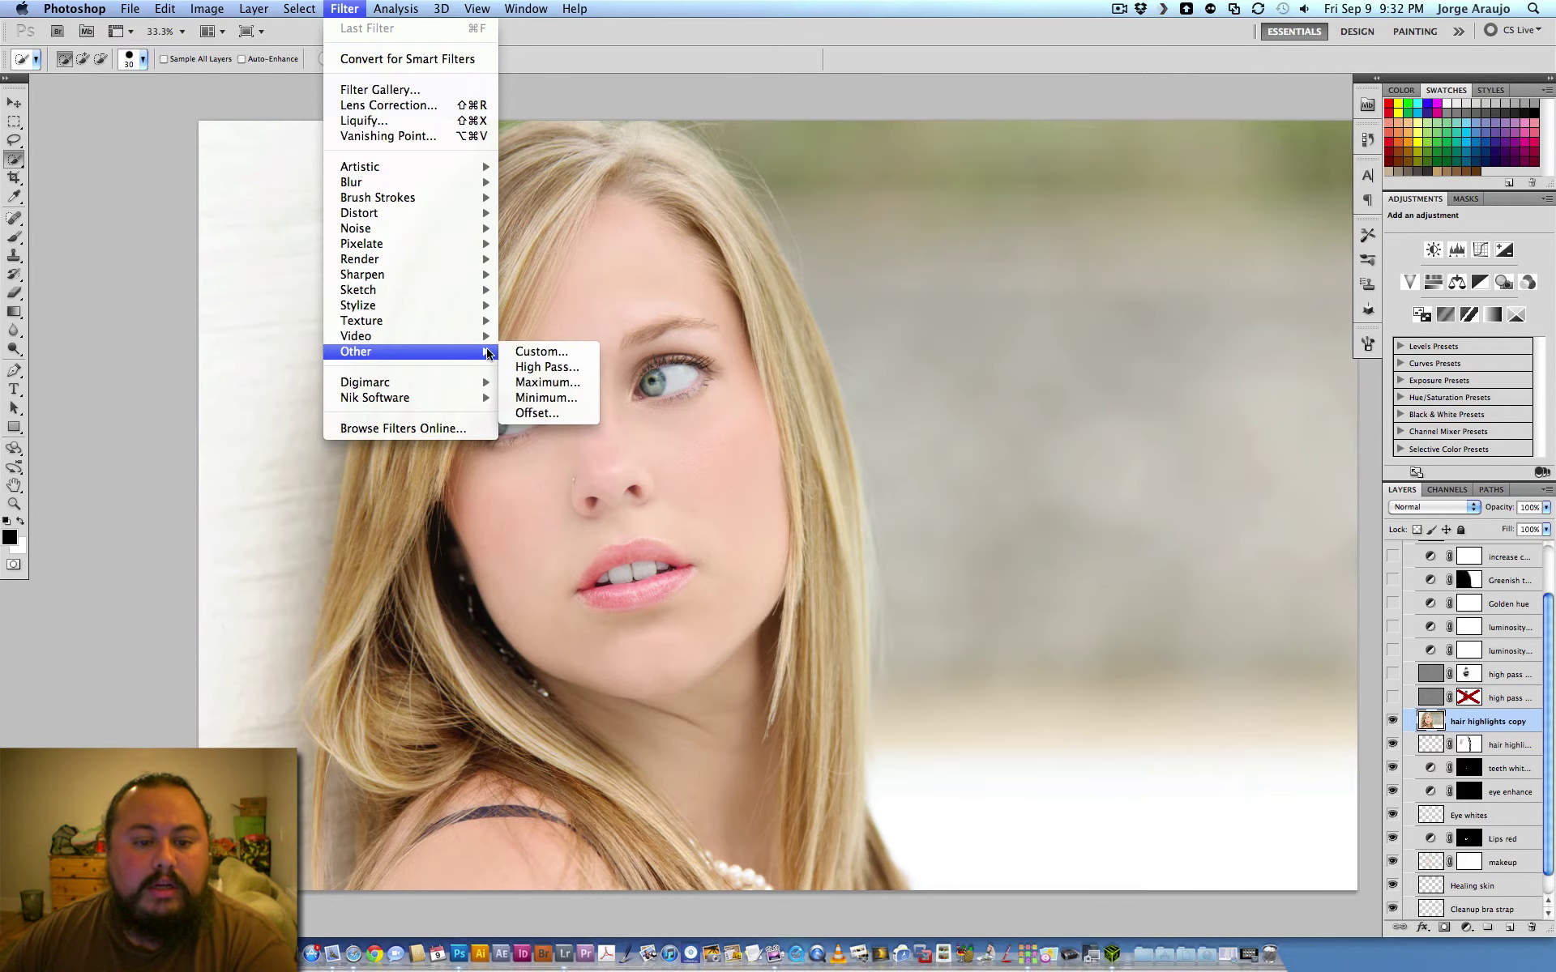
left_click(547, 366)
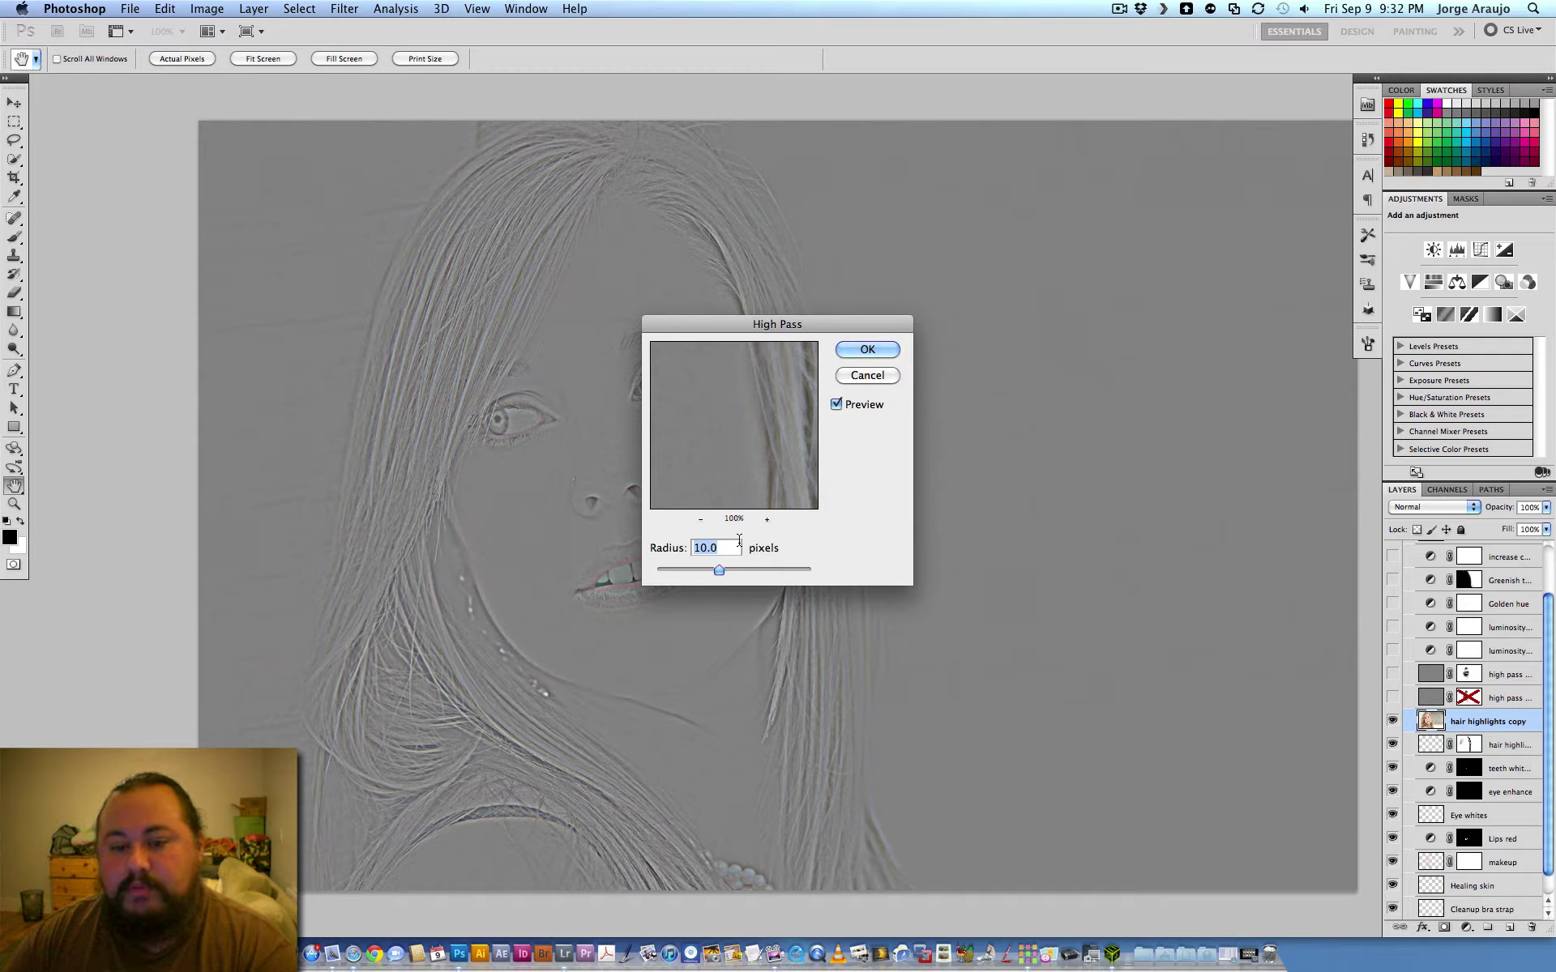
type("2")
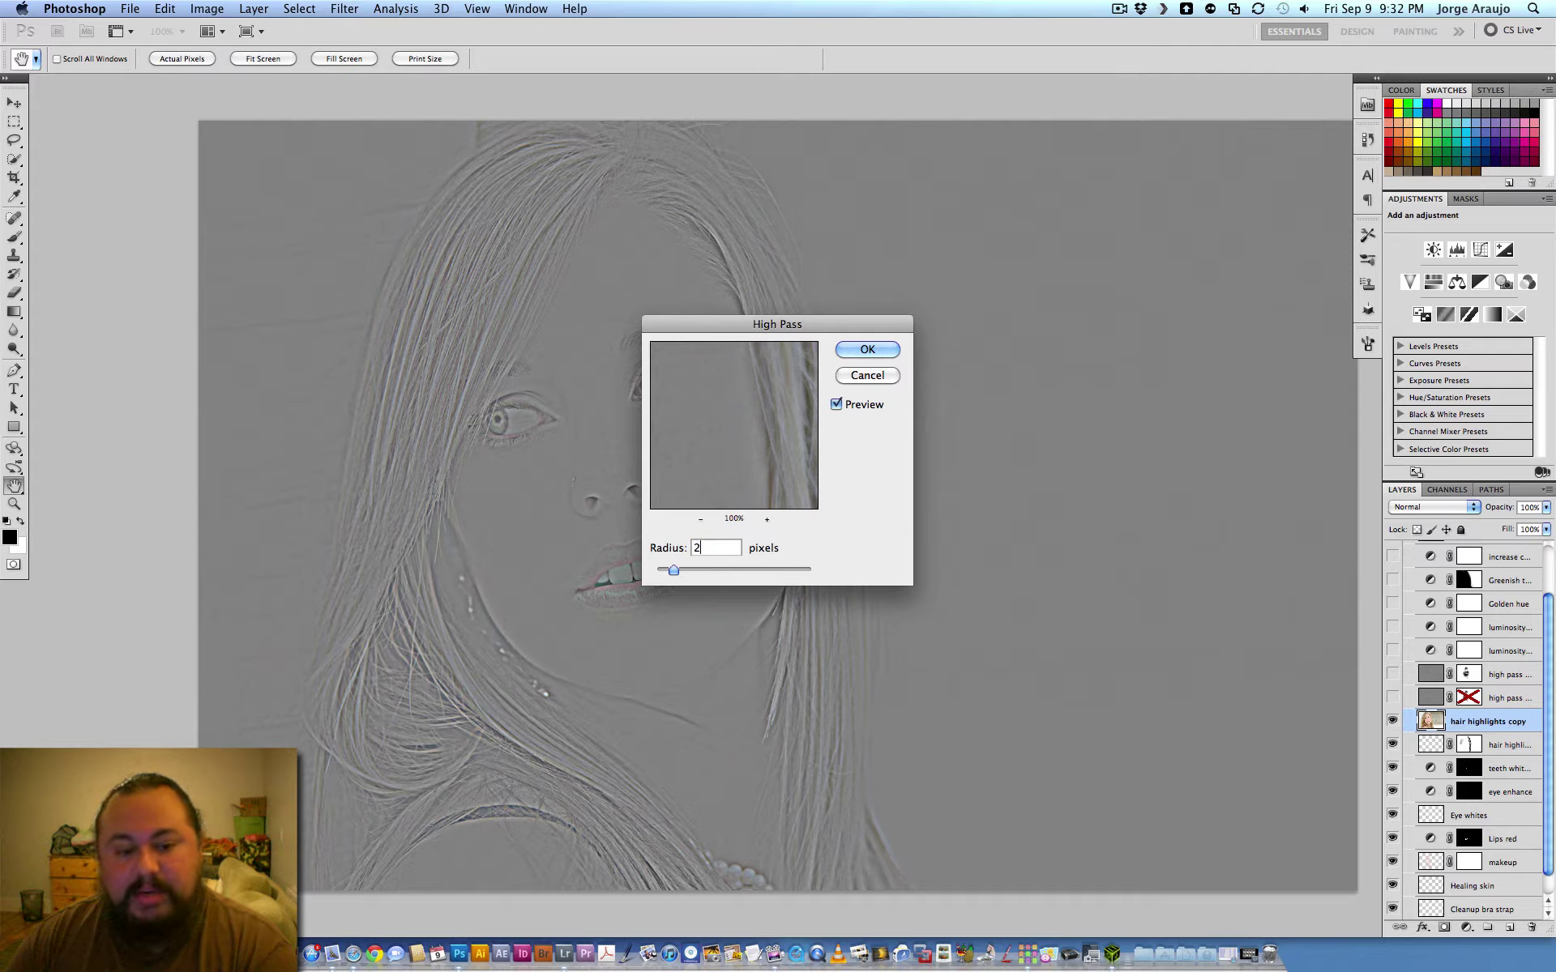
left_click(867, 349)
Inspect the filtered copy's eye and hair detail at 100% and set its blend mode to Overlay
key("w")
key("super+plus")
key("super+plus")
key("super+plus")
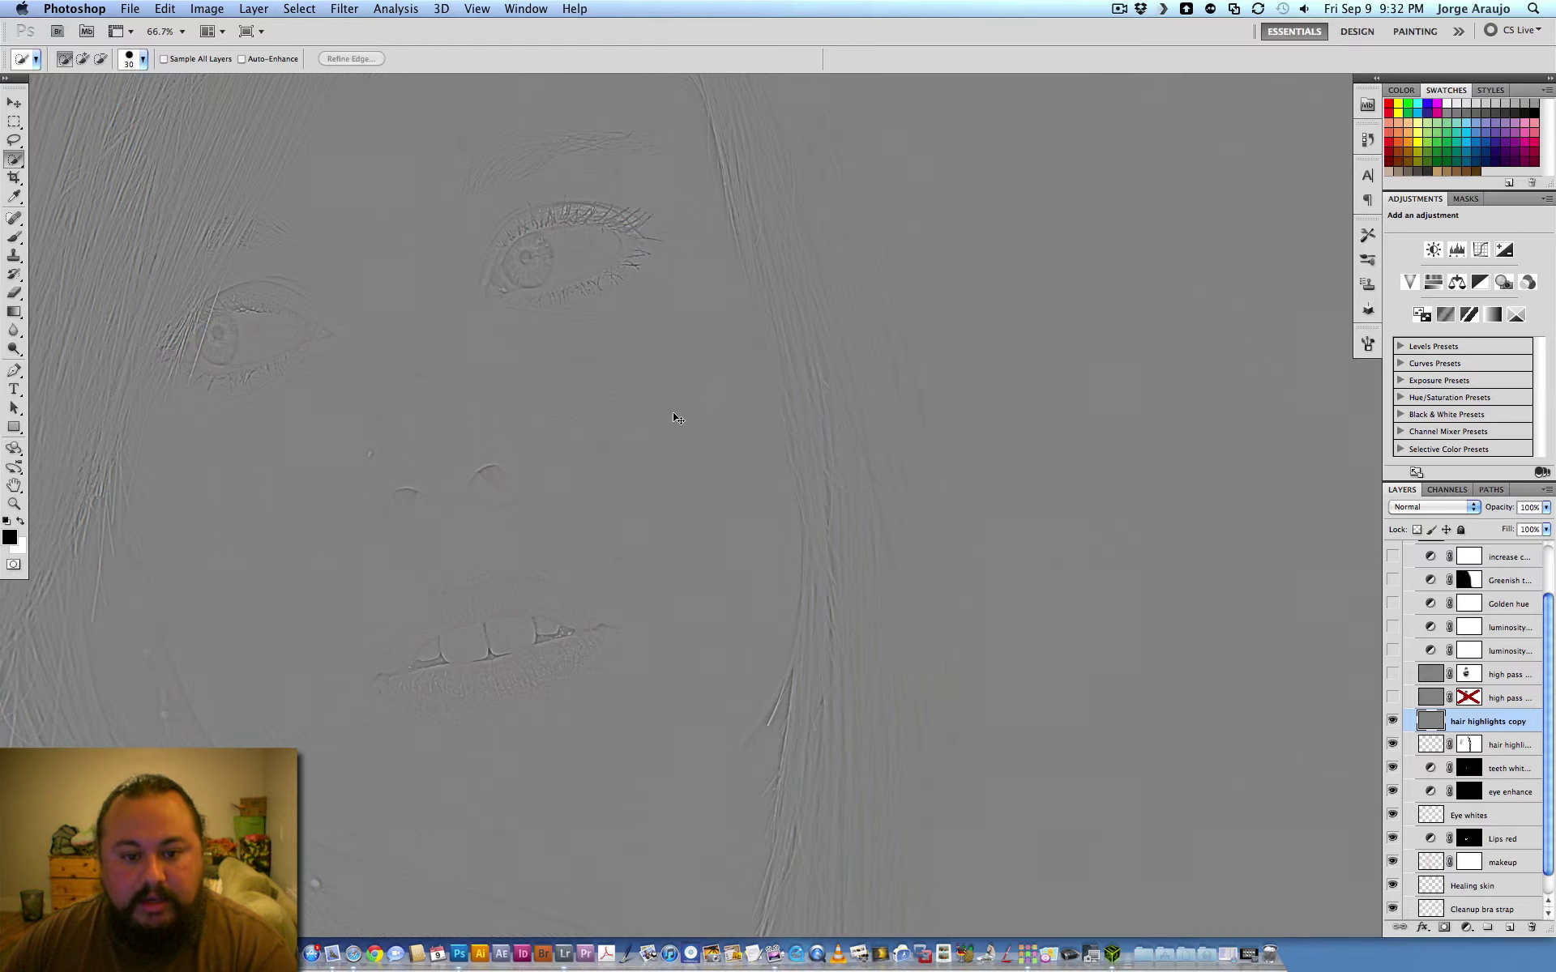
left_click_drag(600, 448, 858, 629)
left_click_drag(410, 194, 686, 407)
scroll(686, 407, "up", 3)
scroll(685, 407, "left", 4)
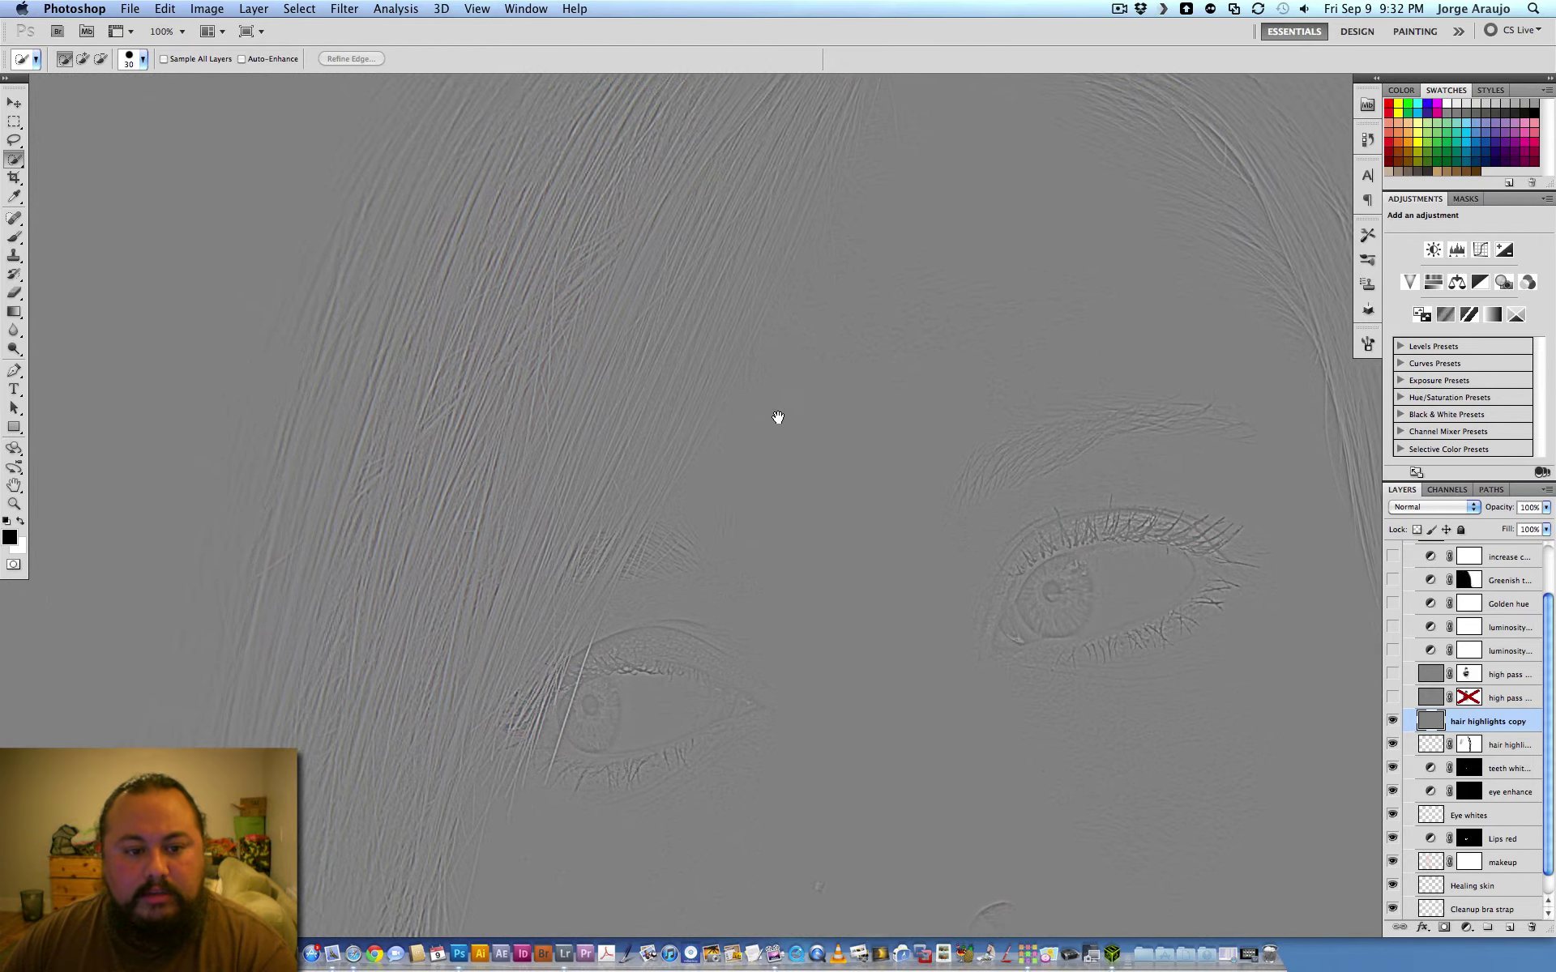
left_click(1424, 508)
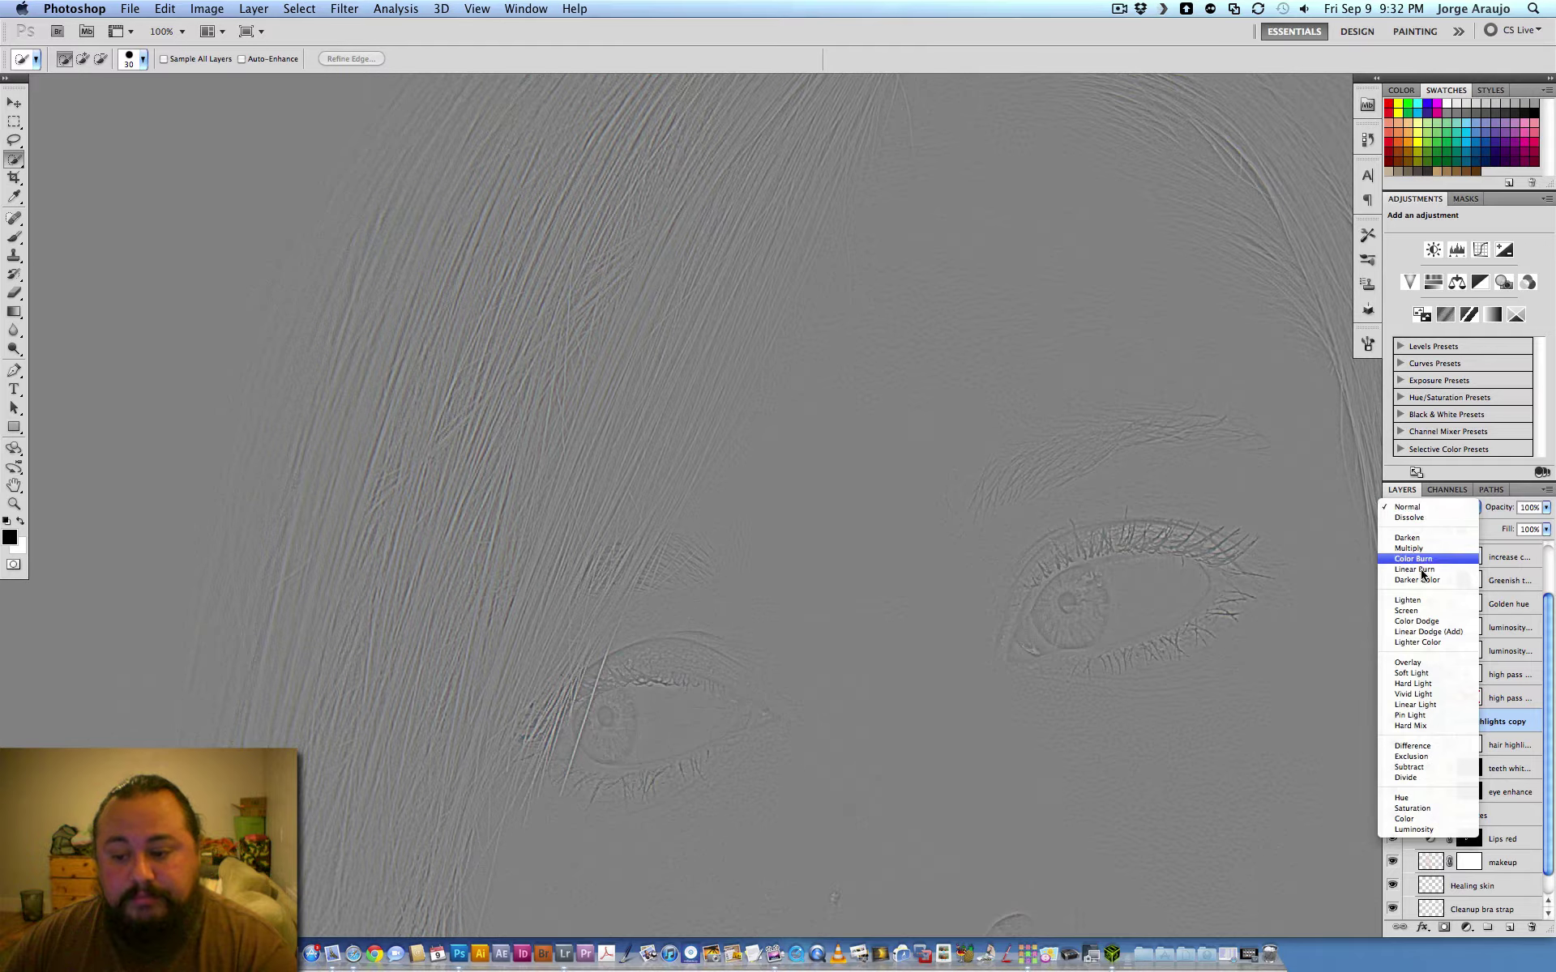
left_click(1408, 662)
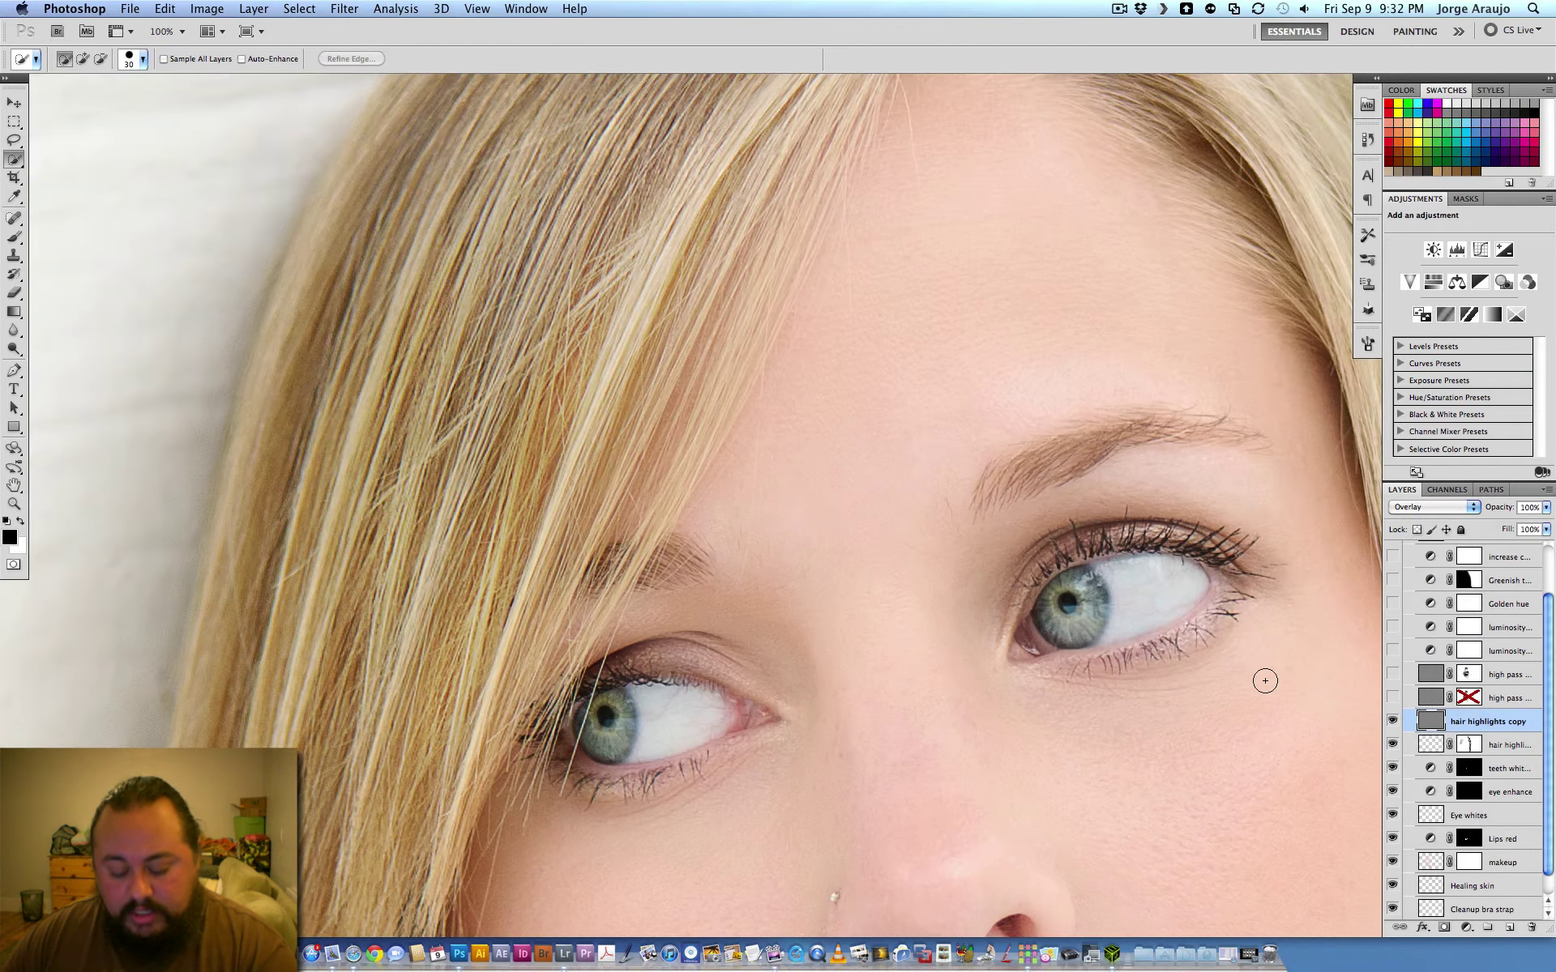
Compare the skin and eye sharpness at 200% with and without the hair highlights copy layer
key("super+plus")
scroll(1084, 442, "down", 10)
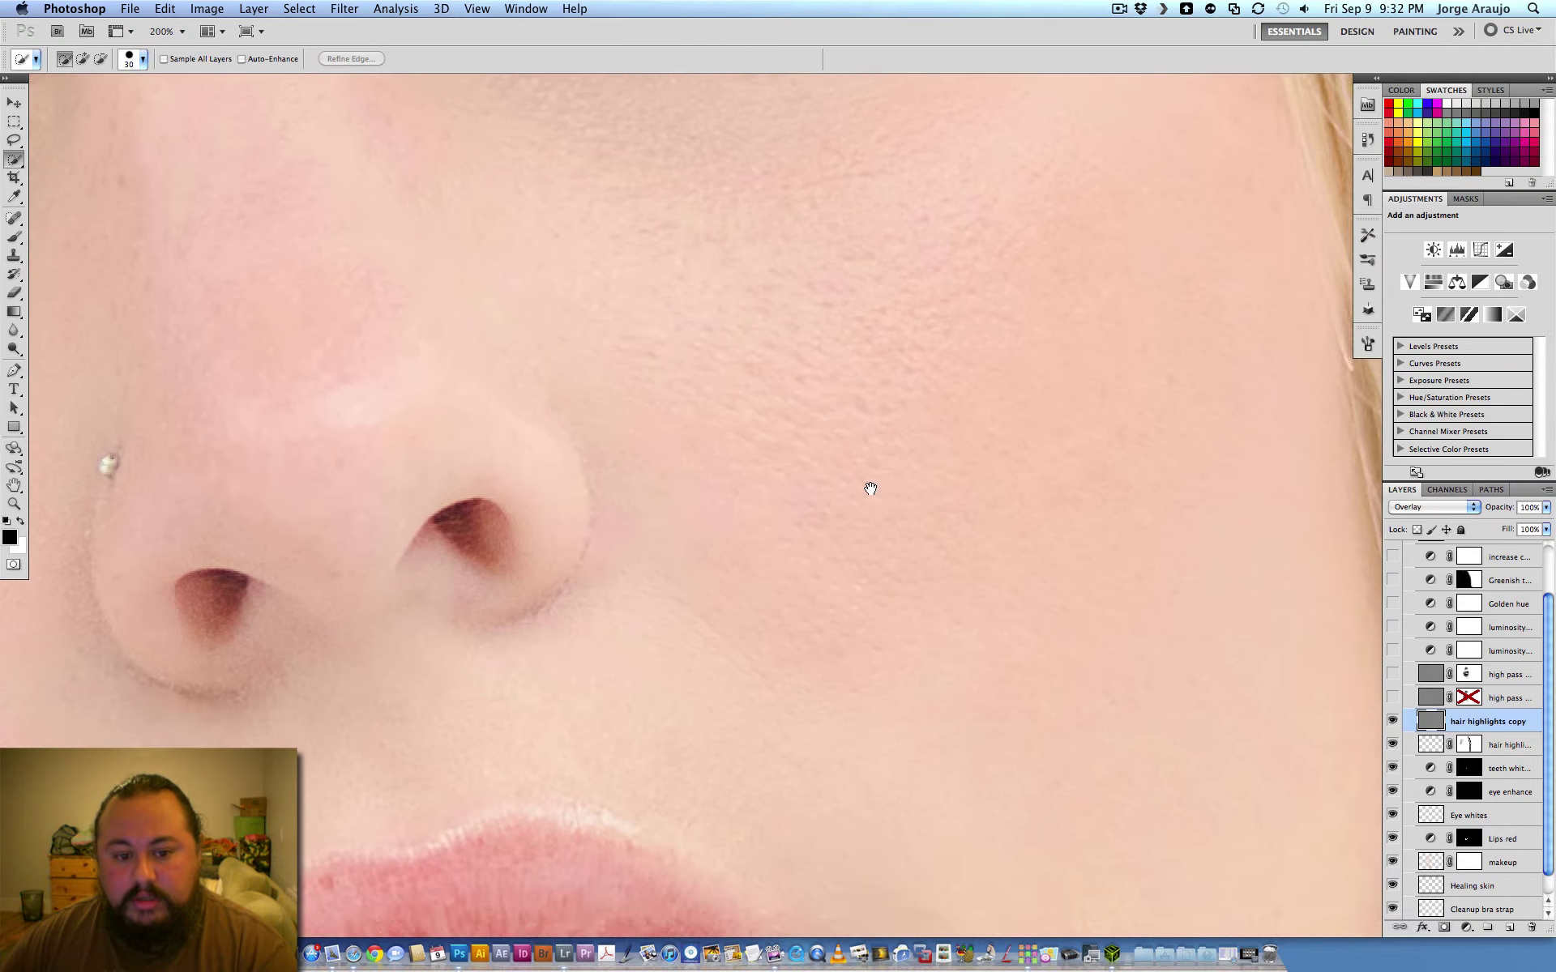
scroll(869, 486, "up", 8)
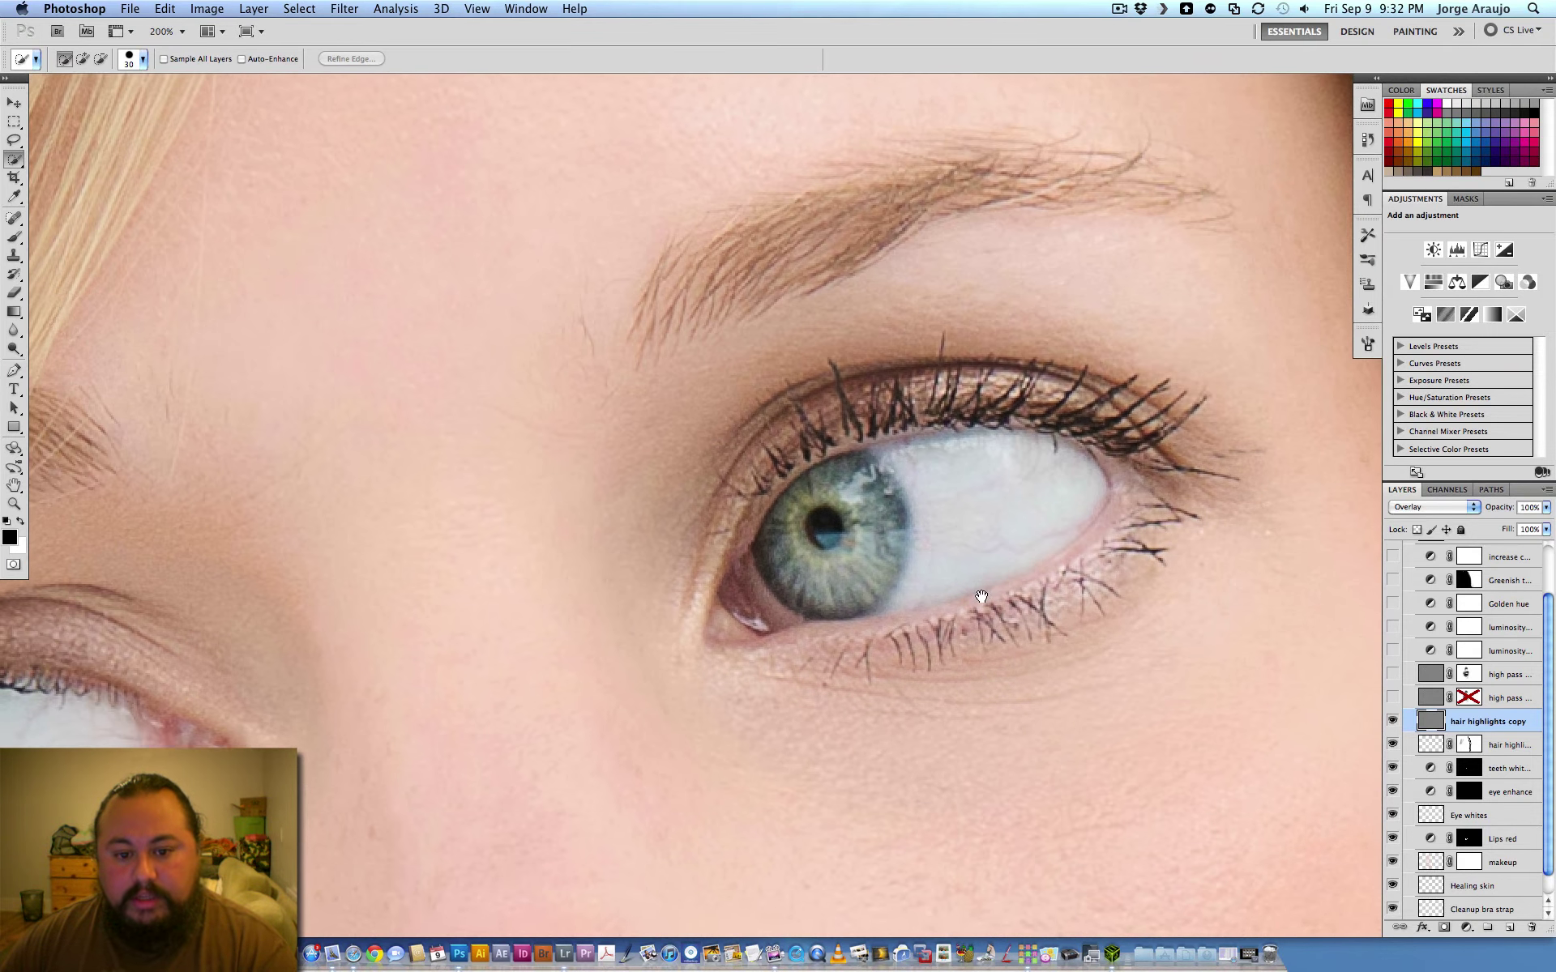
left_click(1393, 722)
left_click(1393, 722)
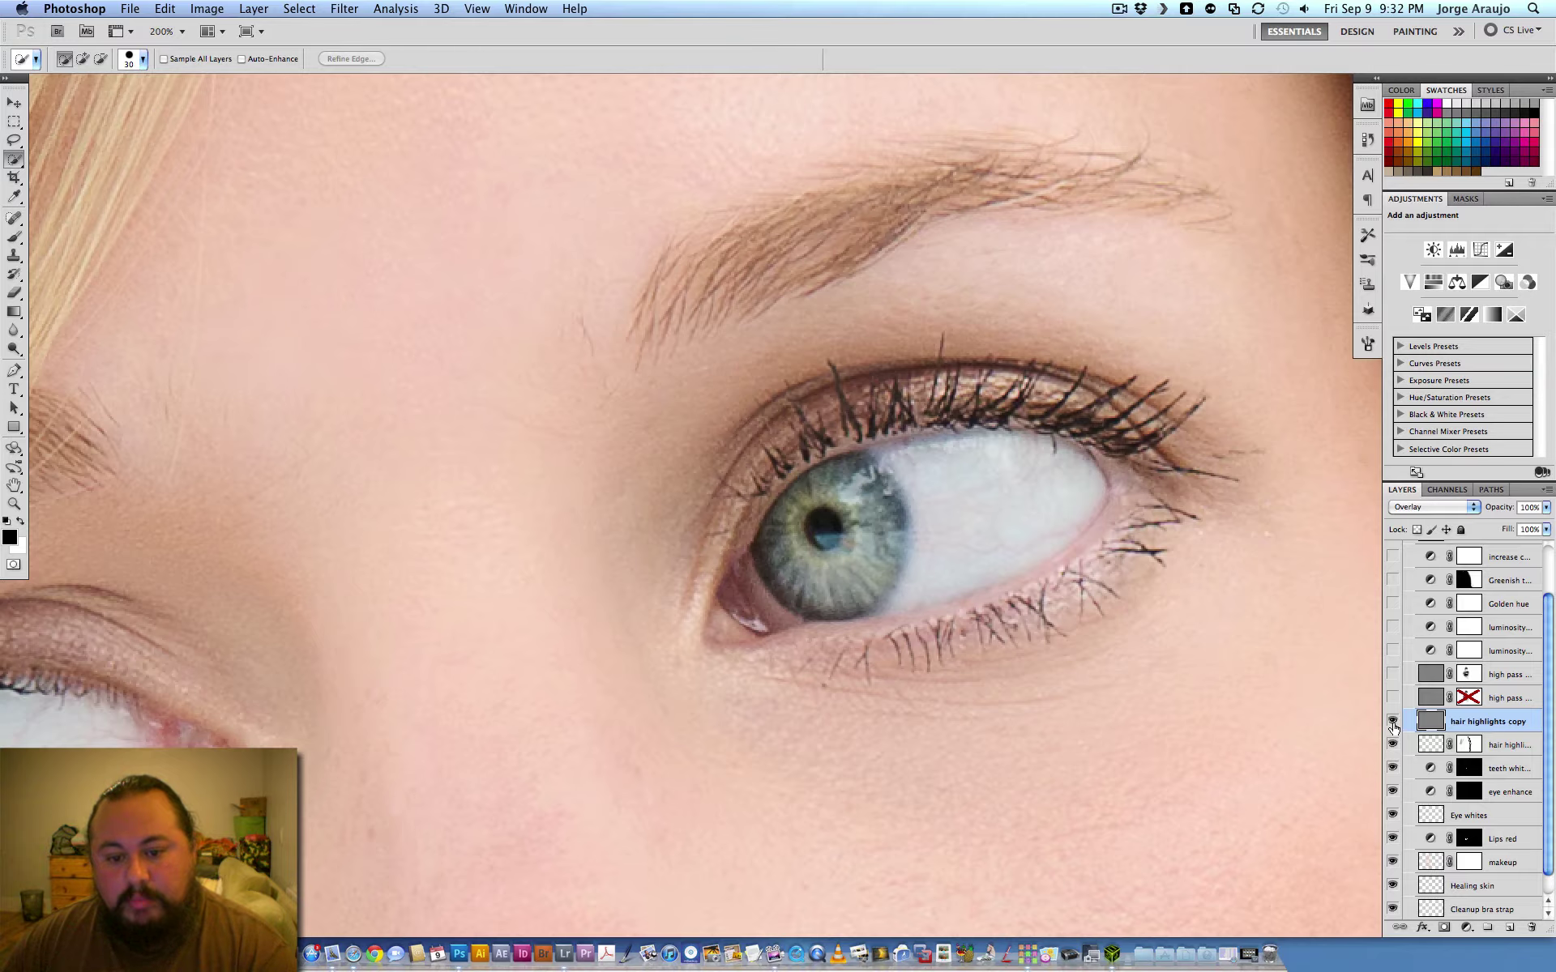
left_click(1393, 723)
left_click(1391, 724)
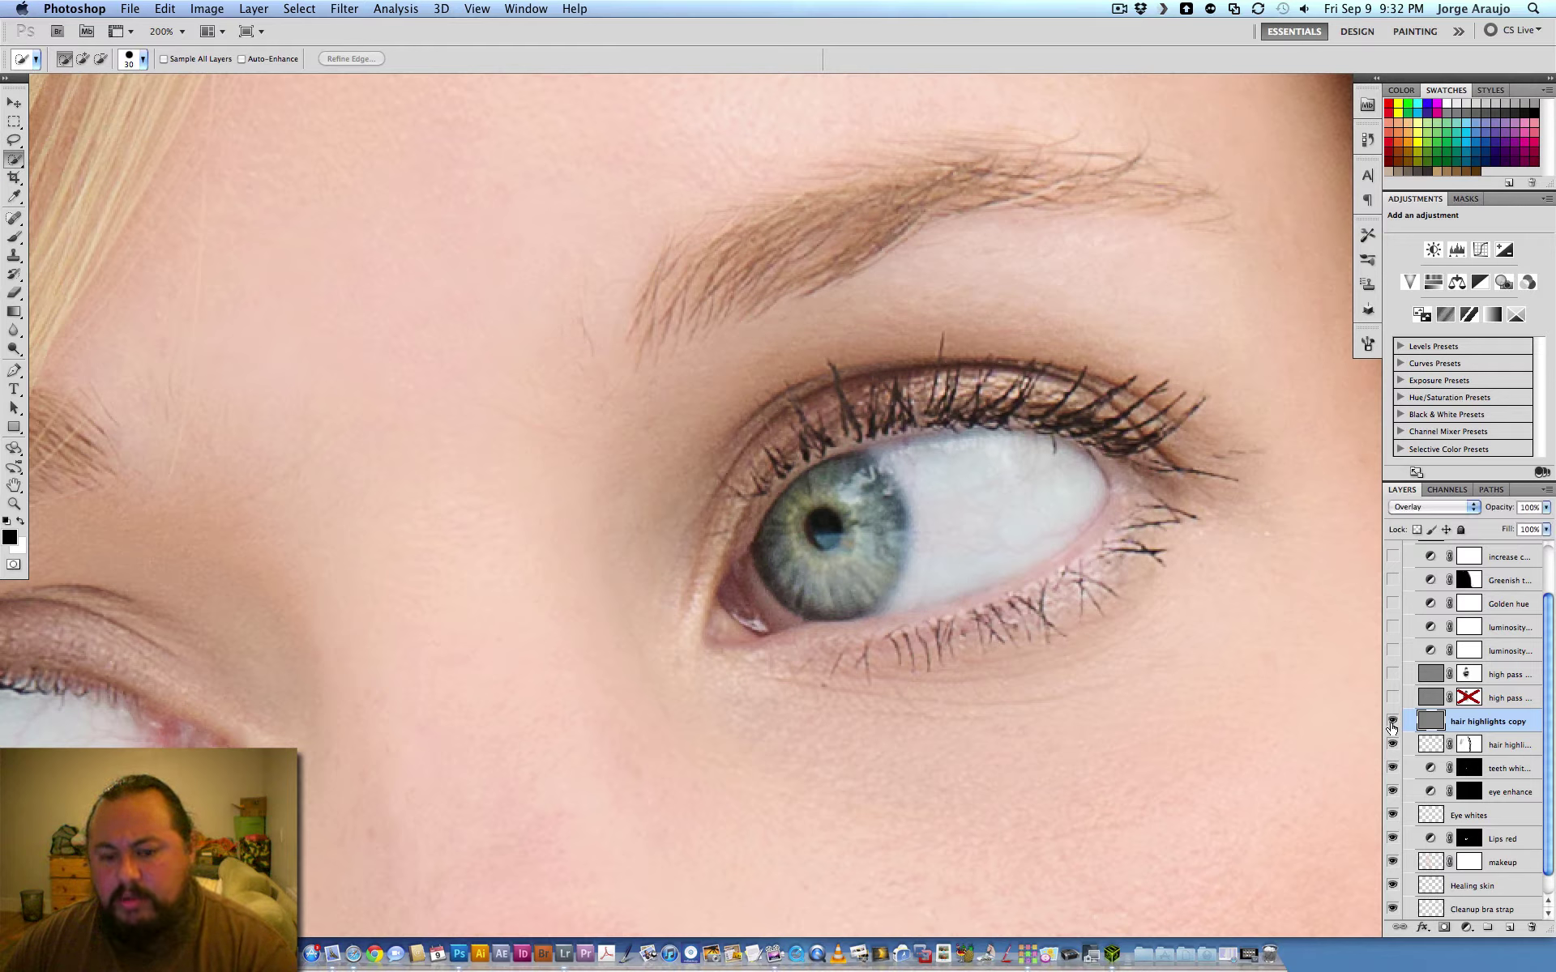
Hide and delete the hair highlights copy layer, with the face in view at 66.7%
left_click(1393, 722)
key("super+minus")
key("super+minus")
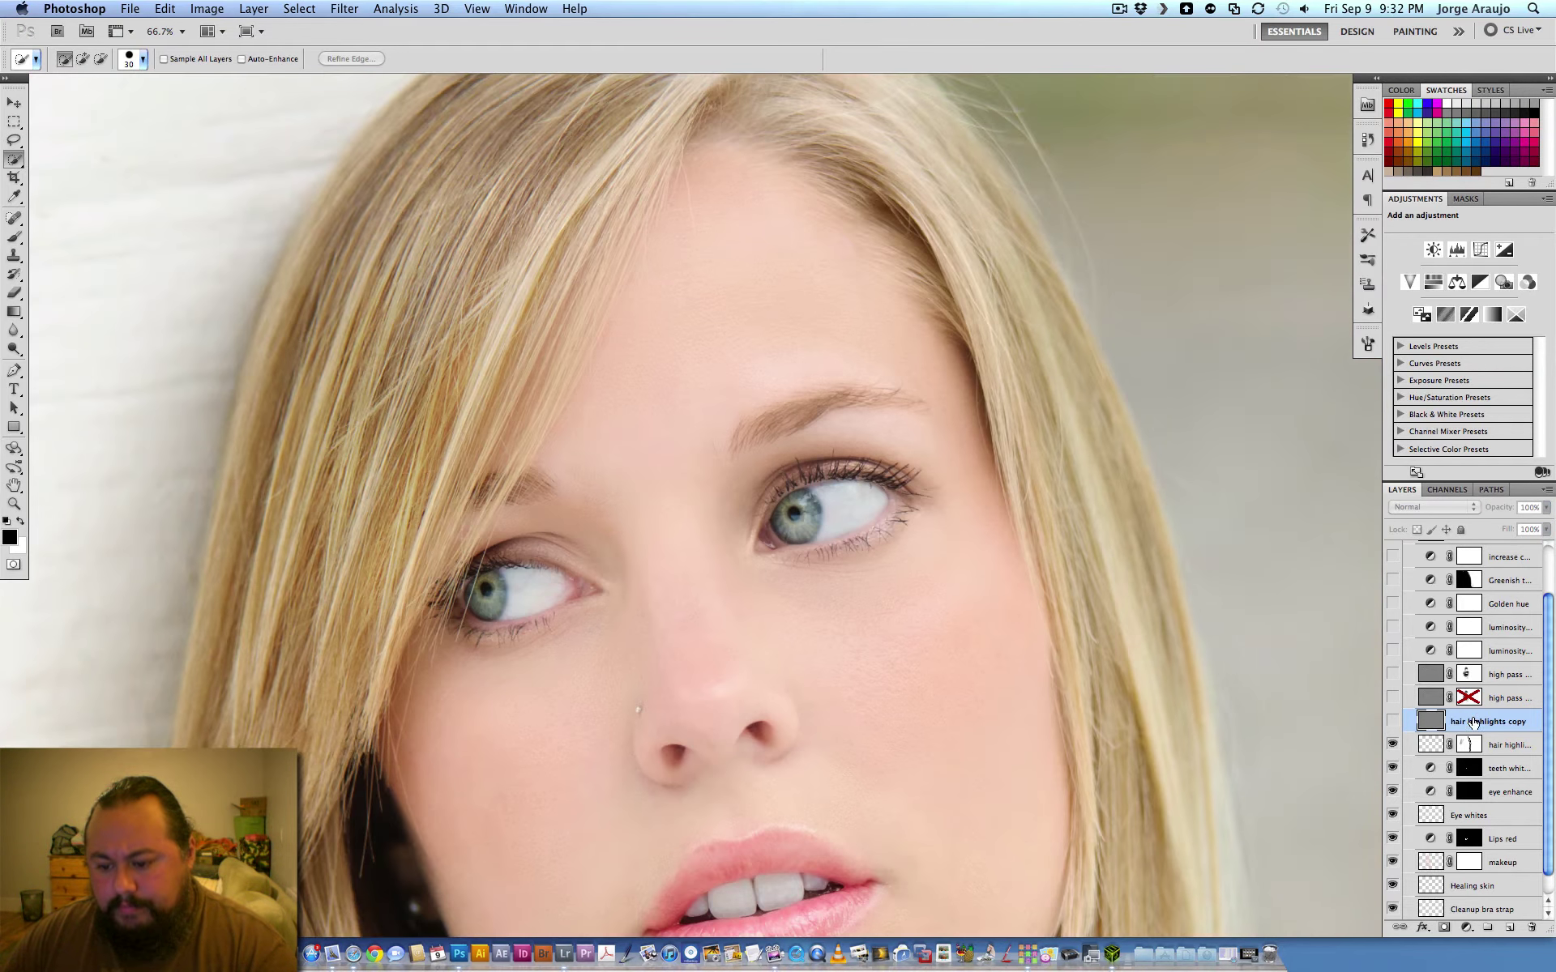
left_click_drag(1474, 722, 1531, 927)
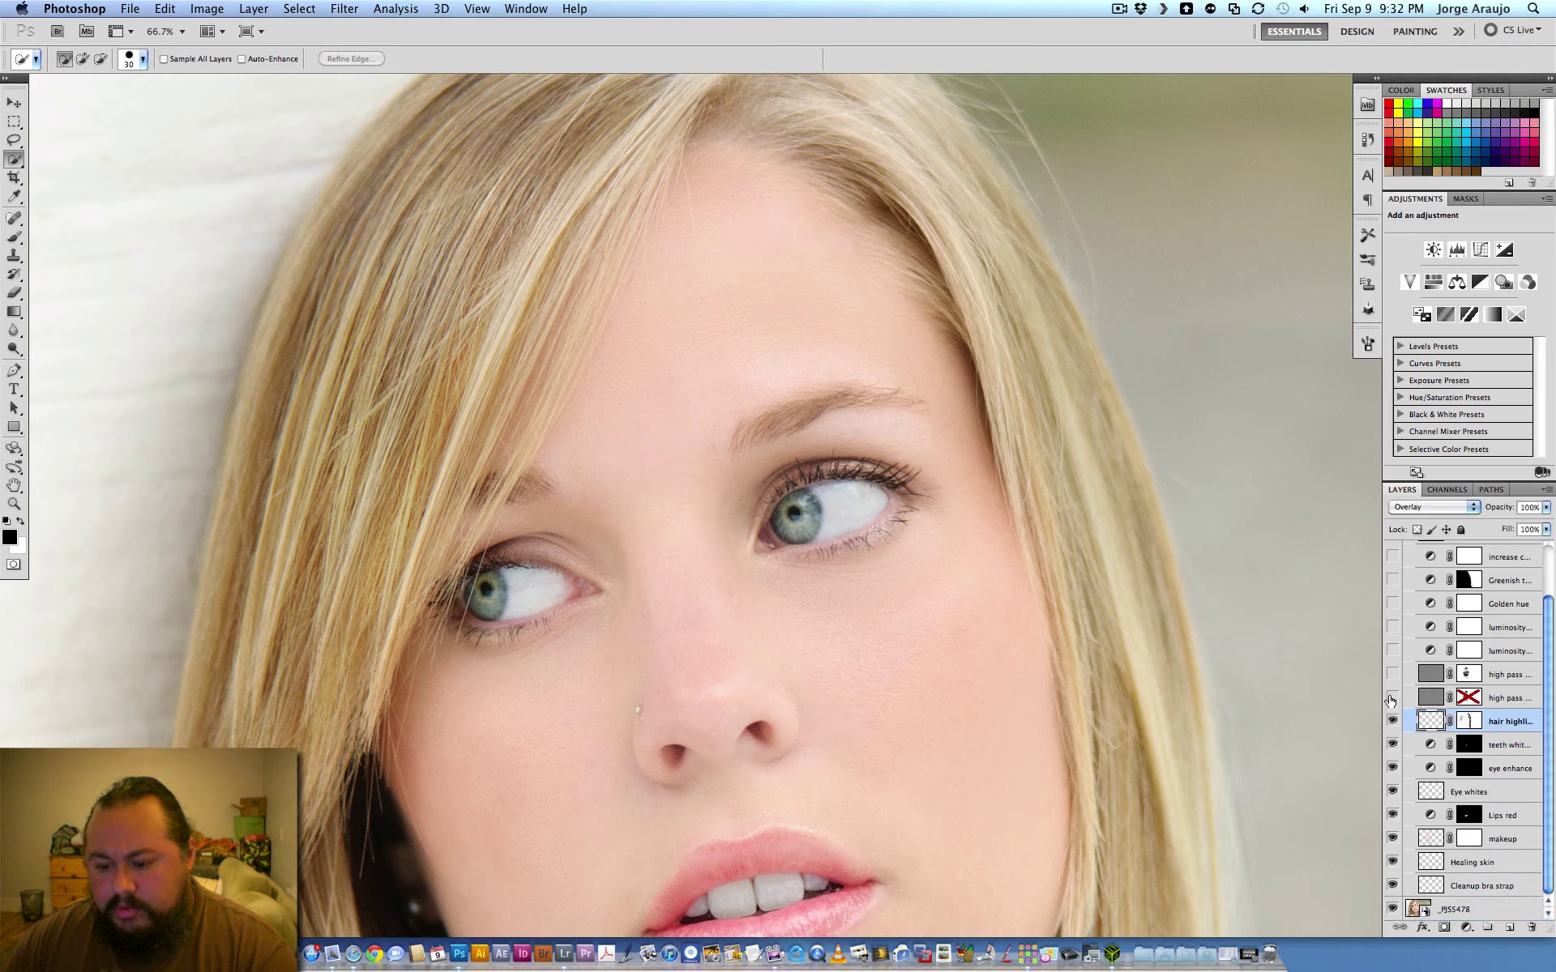
Show the lower high pass layer and set its blend mode to Overlay
left_click(1393, 701)
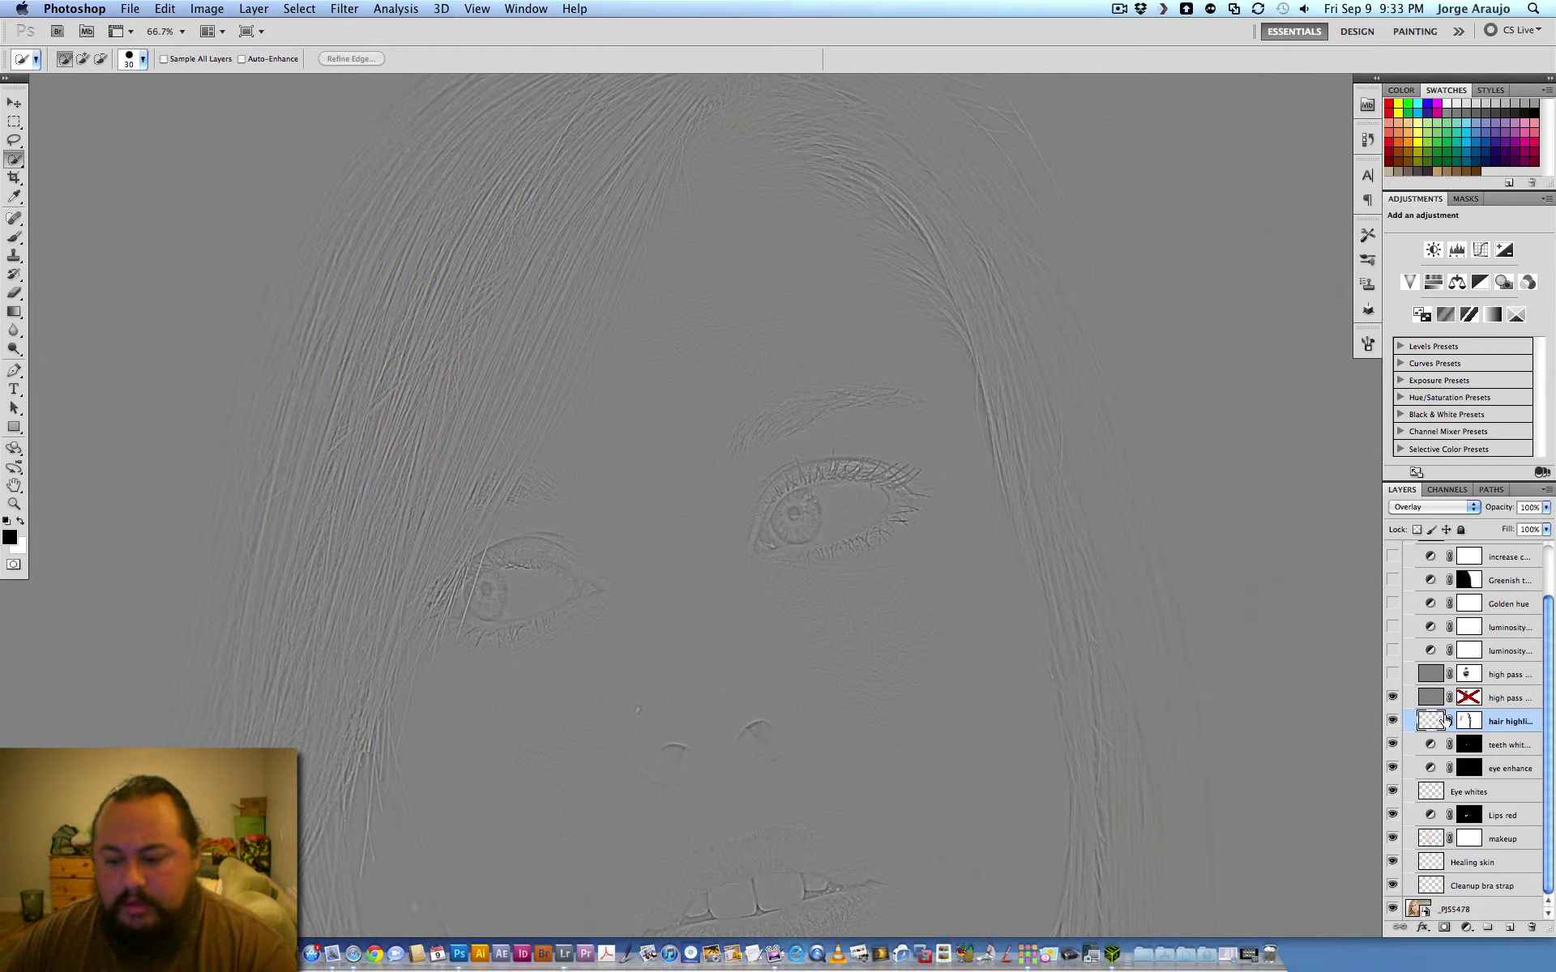
left_click(1481, 697)
left_click(1426, 509)
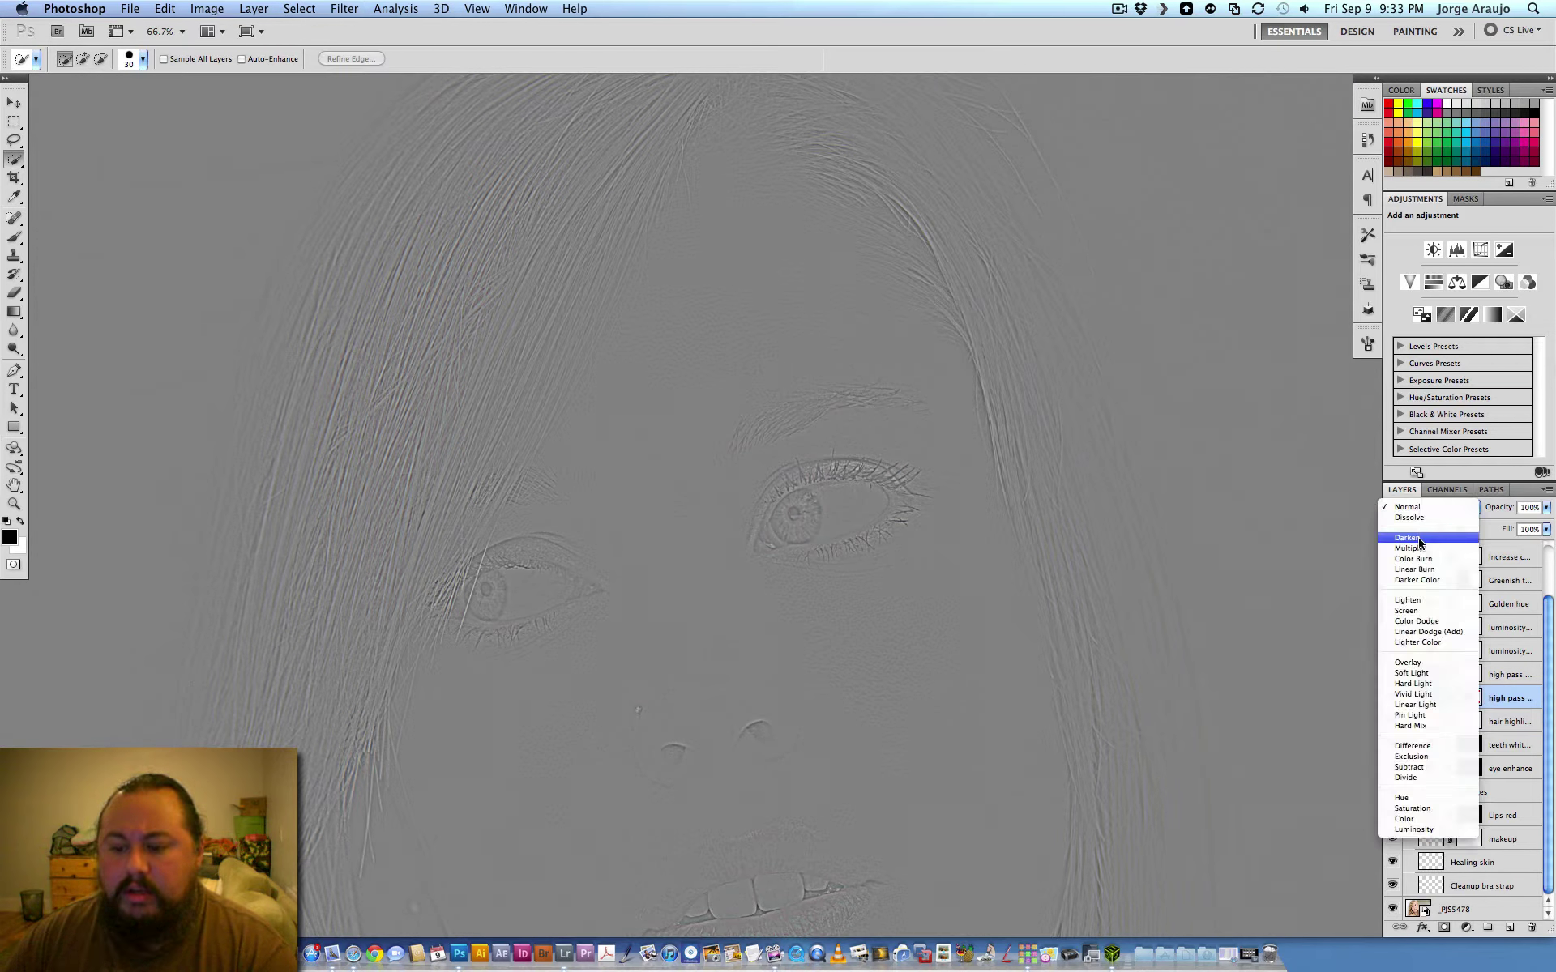
left_click(1408, 662)
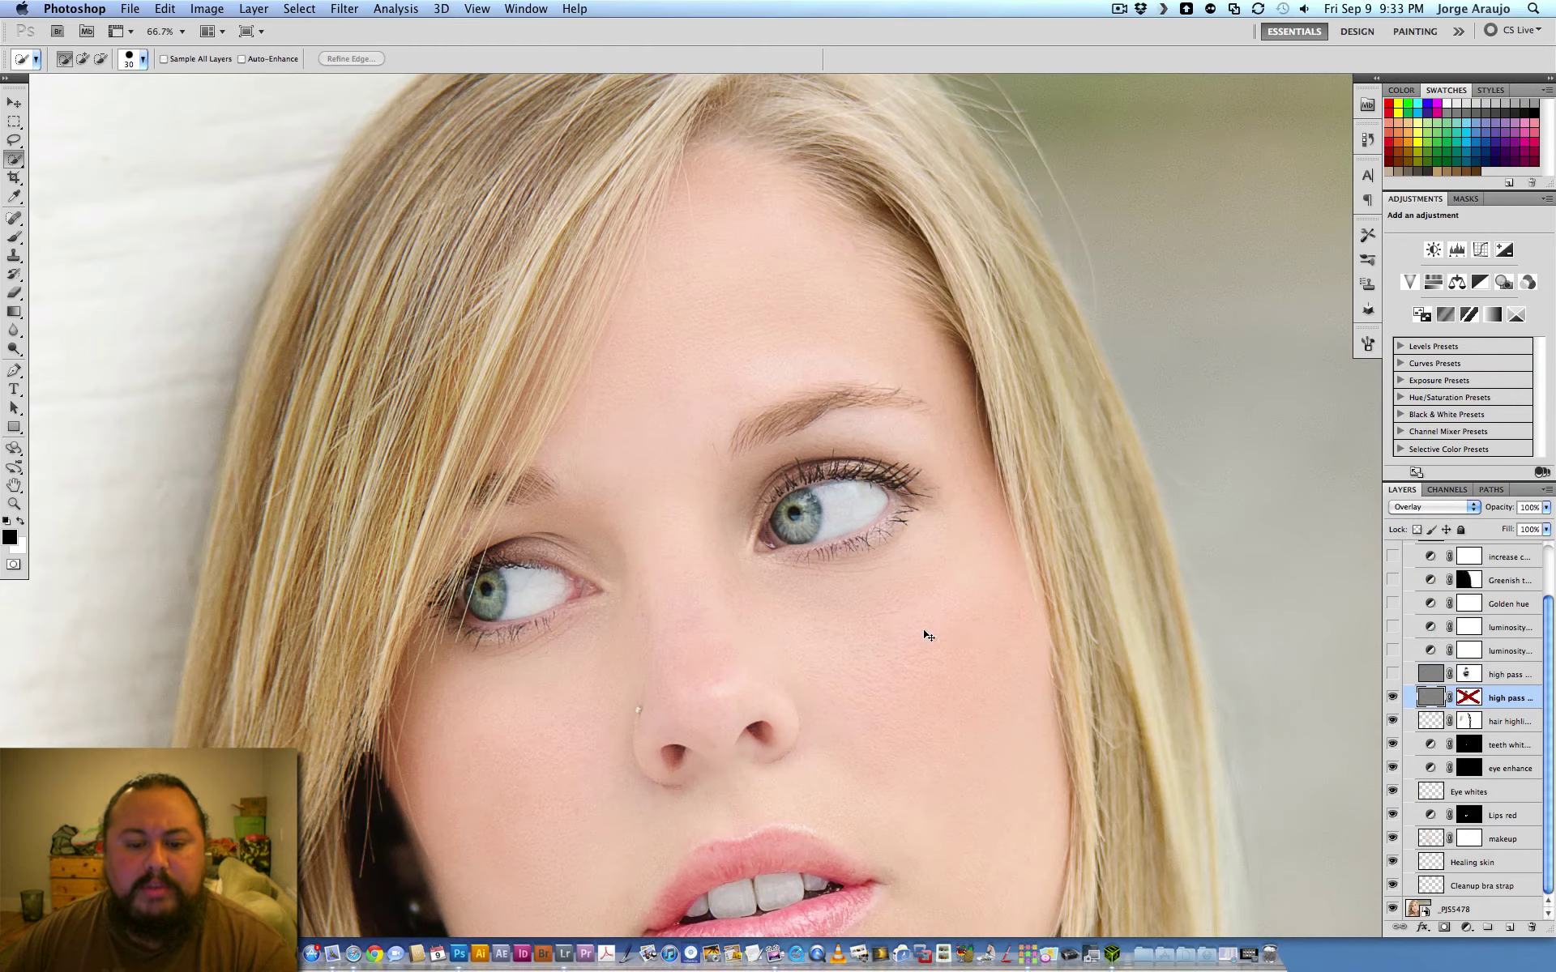
Inspect the face at 100%, enable the lower high pass layer's mask, and show the upper high pass layer
key("super+plus")
scroll(848, 660, "down", 10)
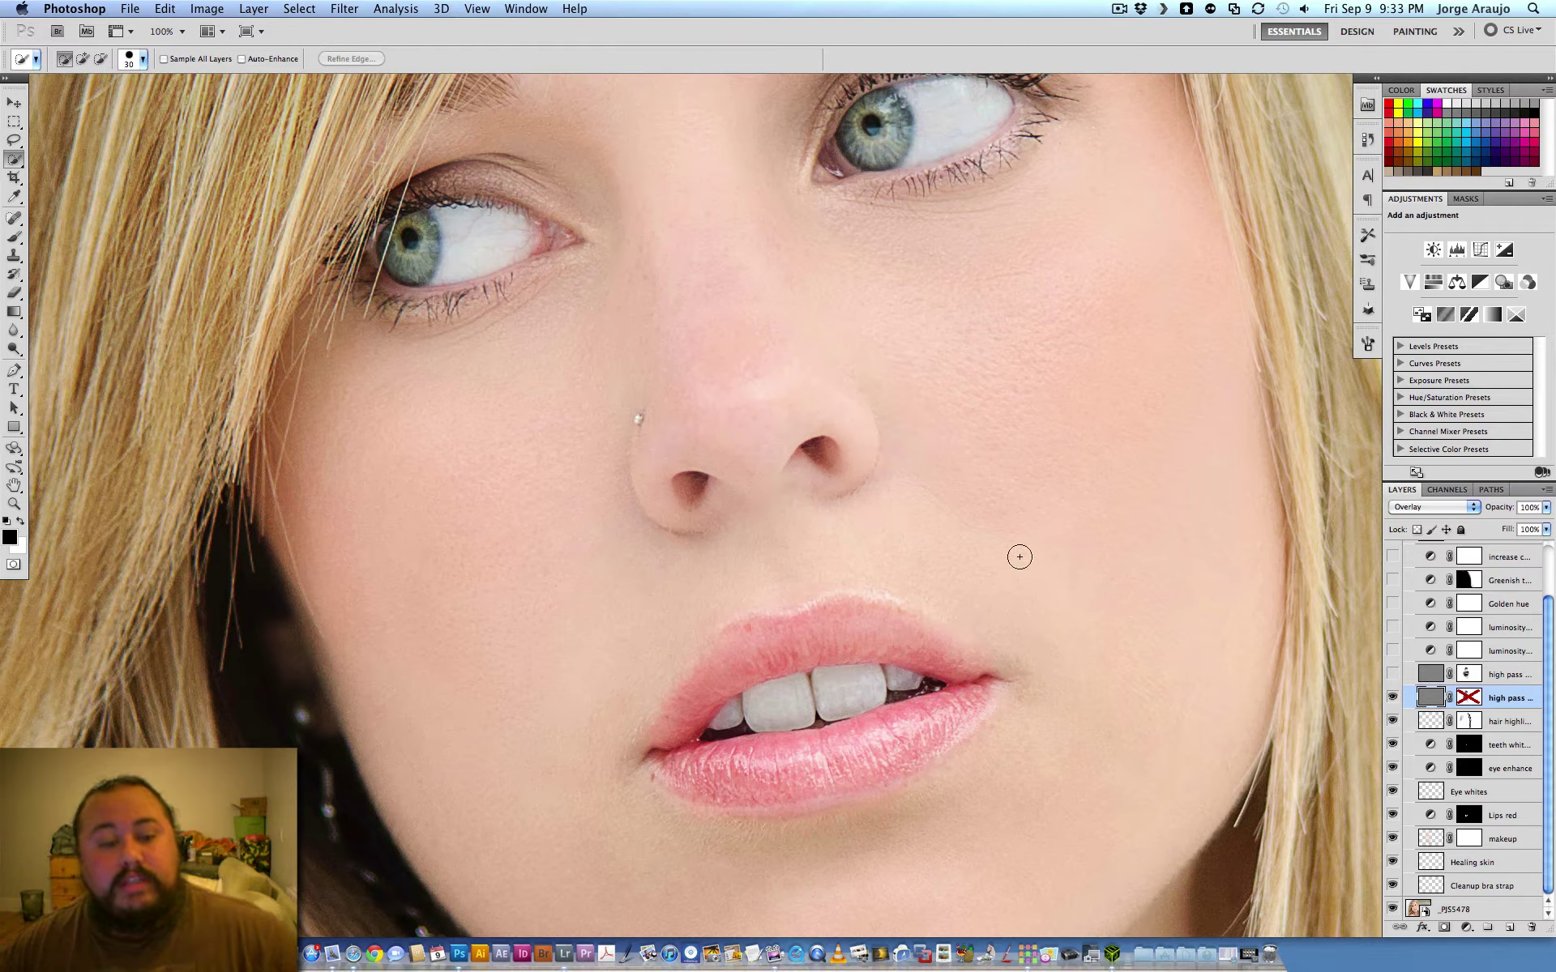
left_click(1469, 698, "shift")
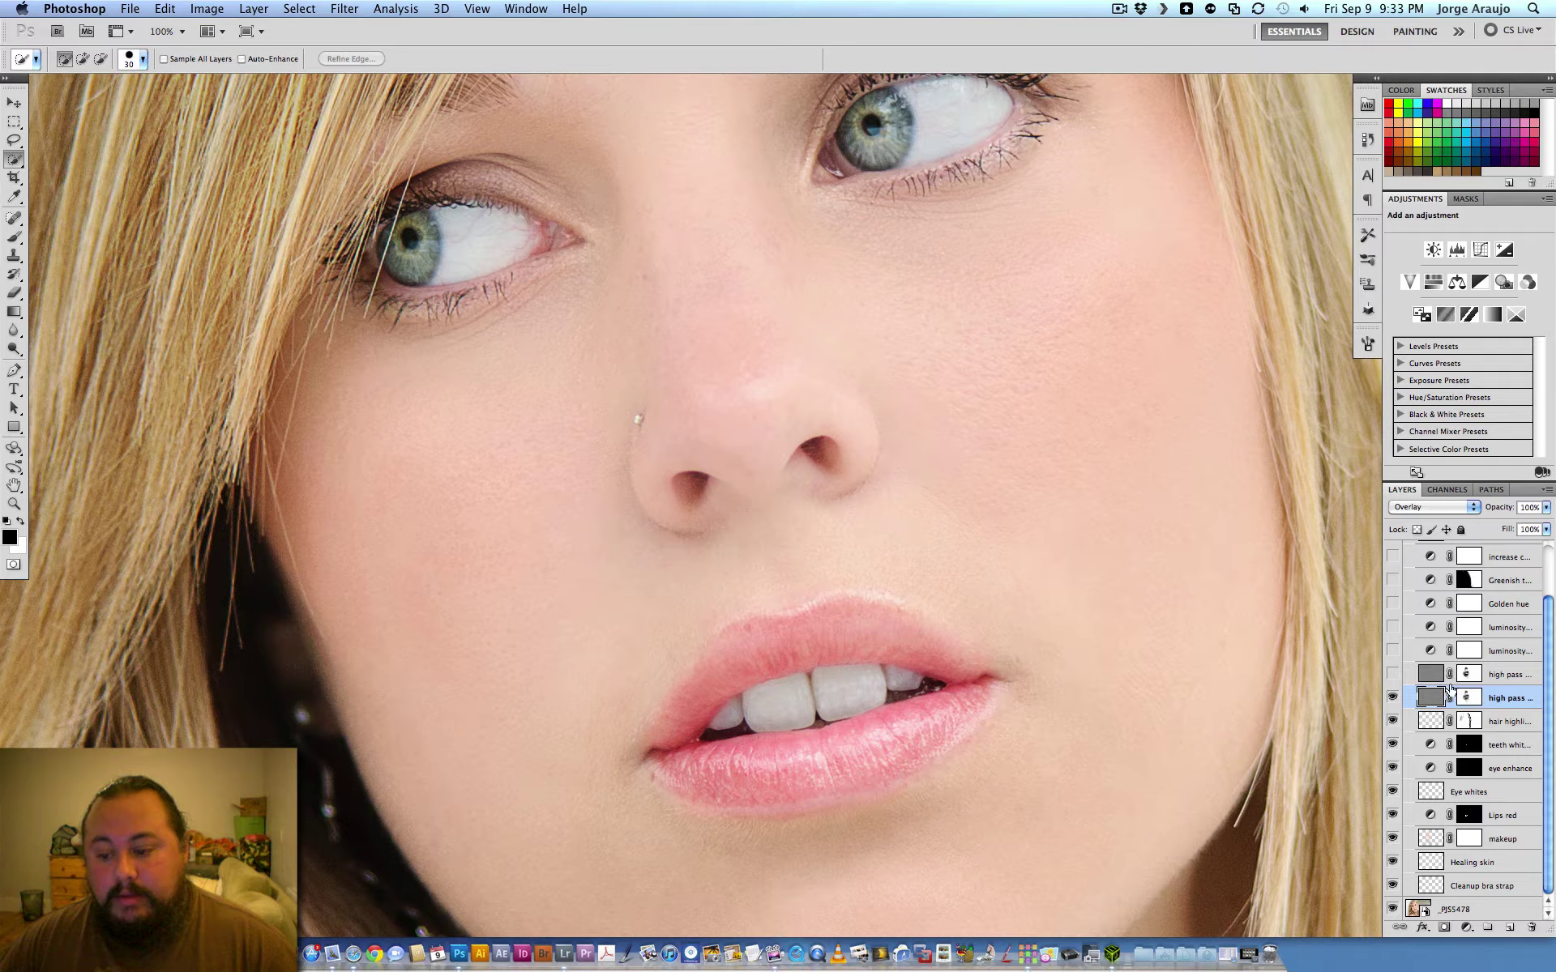
left_click(1392, 676)
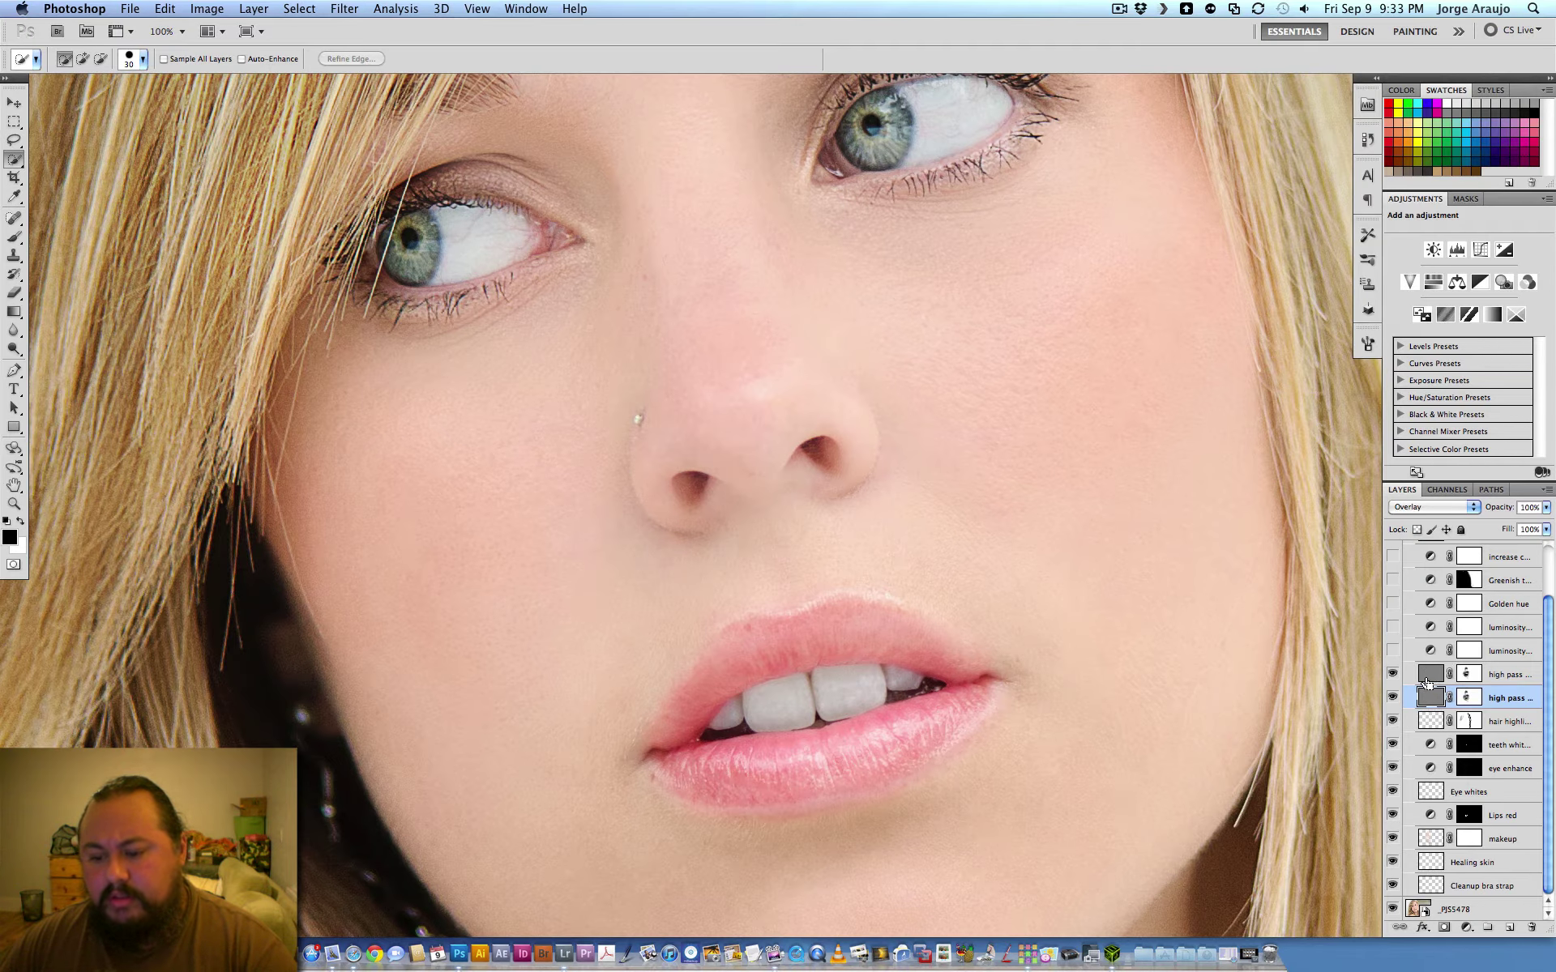
Show the lower luminosity gradient map layer with the whole portrait in view and set its blend mode to Normal
key("super+minus")
key("super+minus")
key("super+minus")
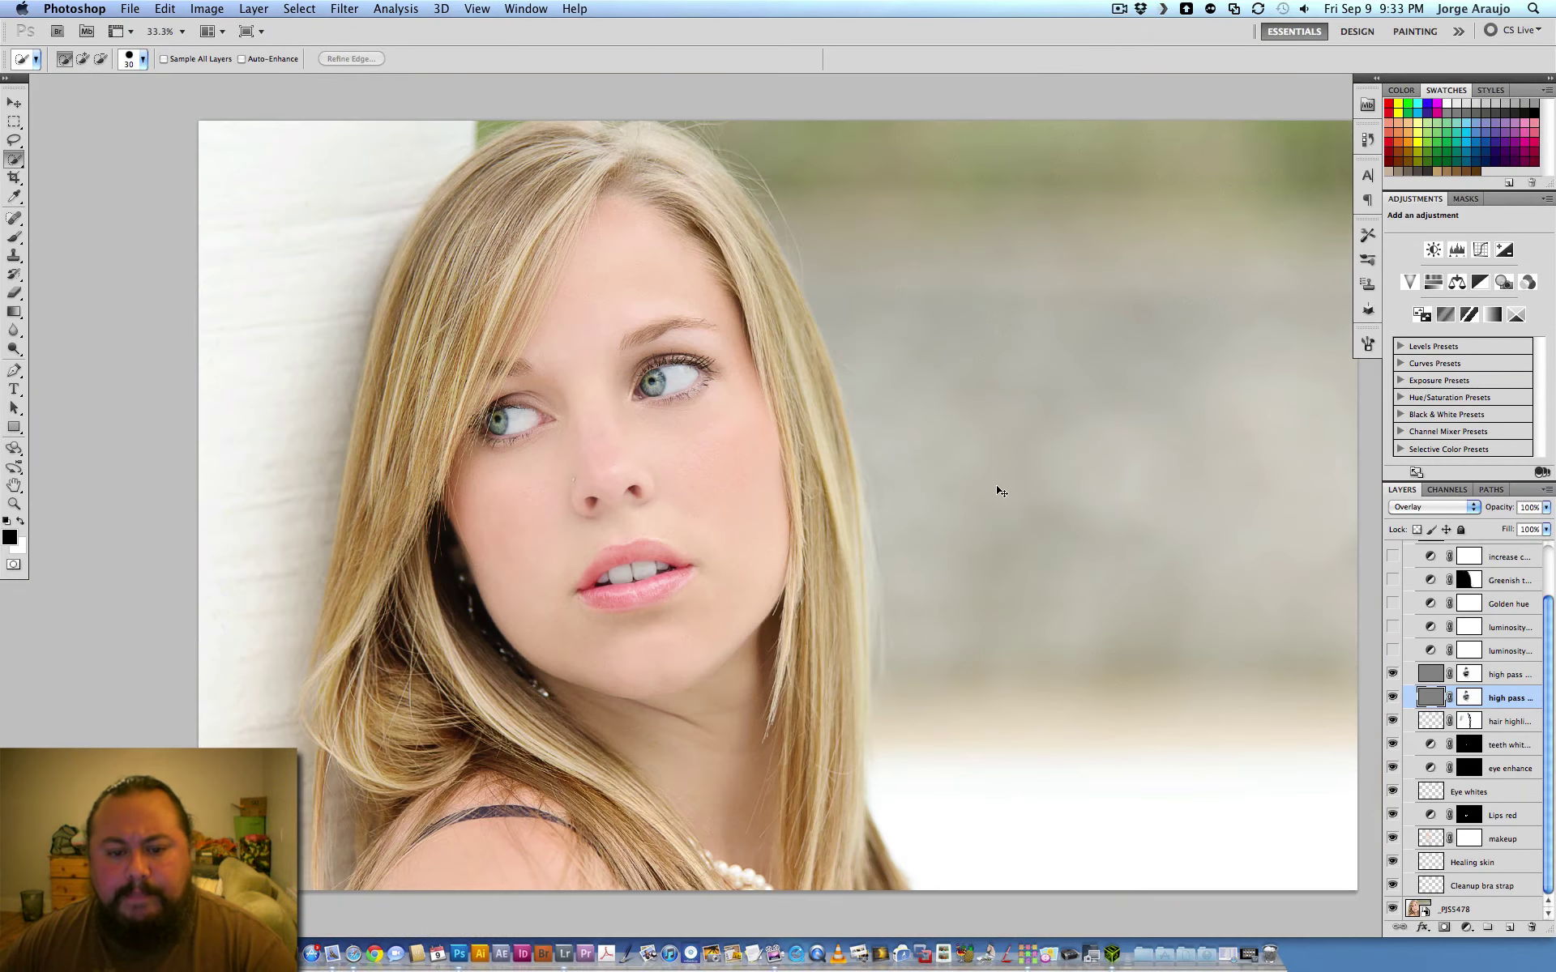
left_click(1505, 652)
left_click(1392, 650)
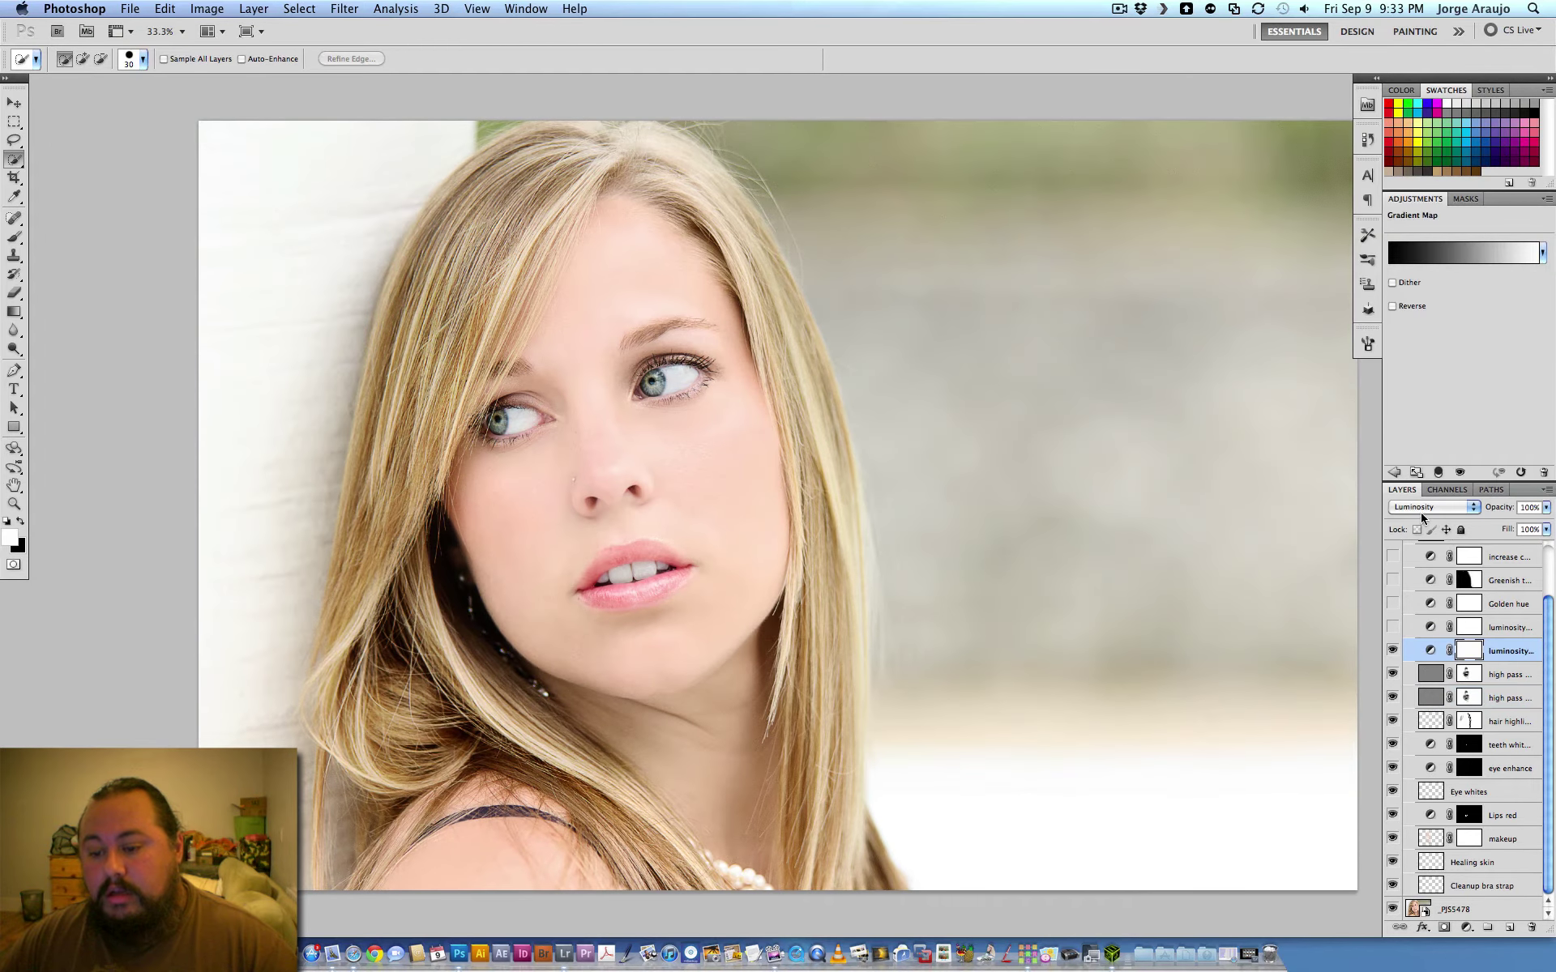
left_click(1421, 507)
left_click(1414, 188)
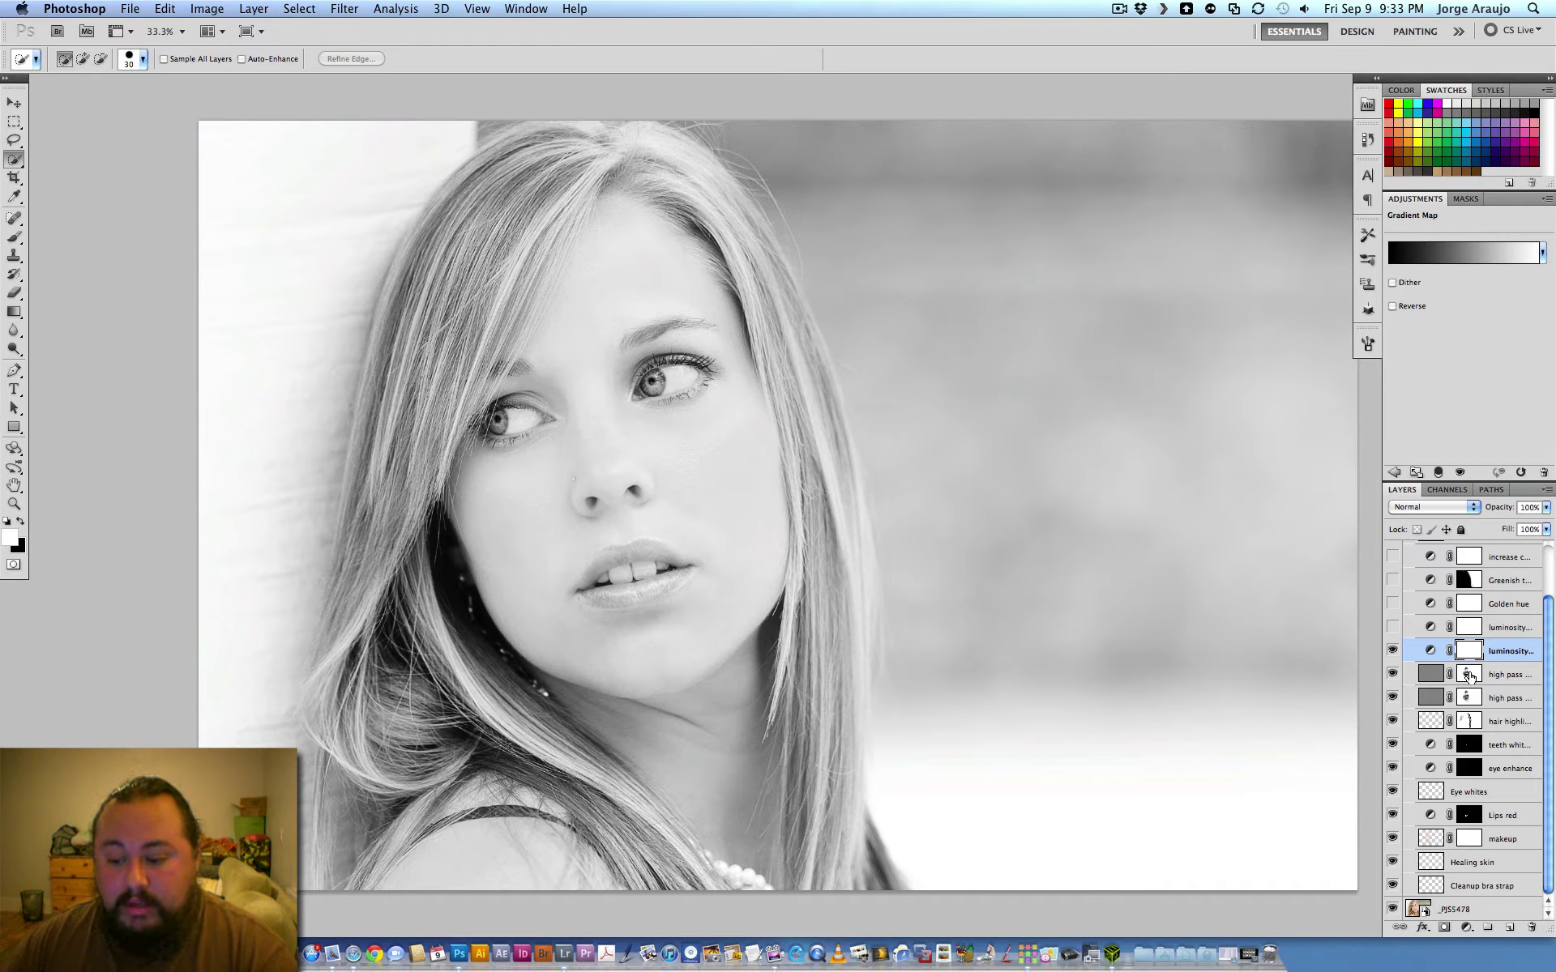
Hide the lower luminosity layer, select the upper high pass layer, and review the available adjustment layer types
left_click(1392, 650)
left_click(1497, 675)
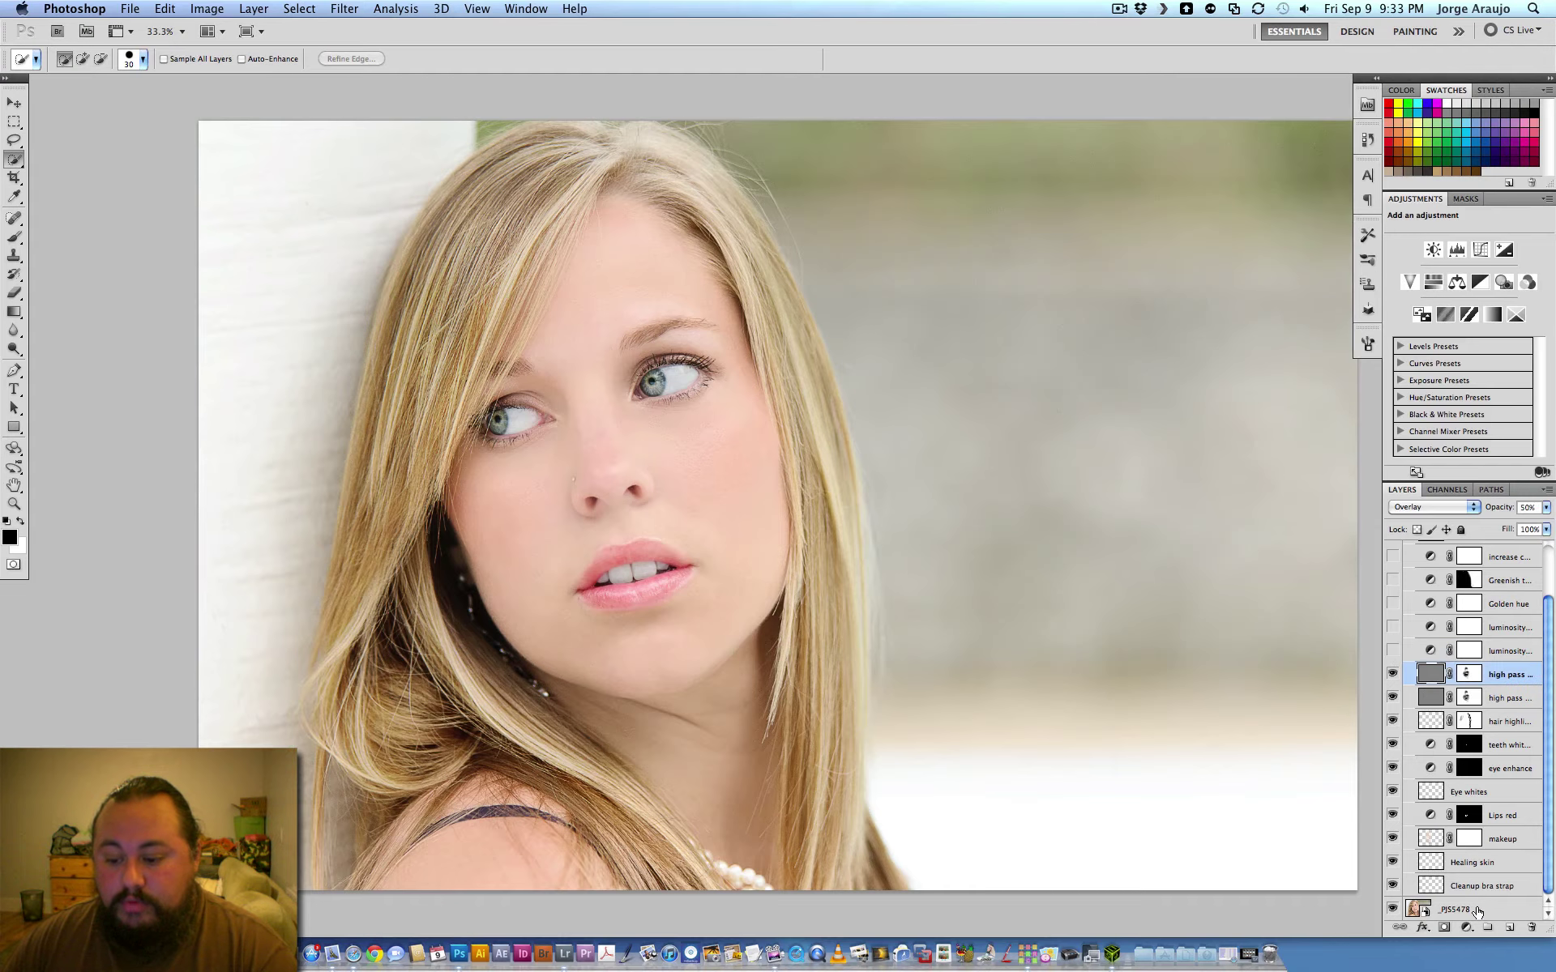
left_click(1466, 928)
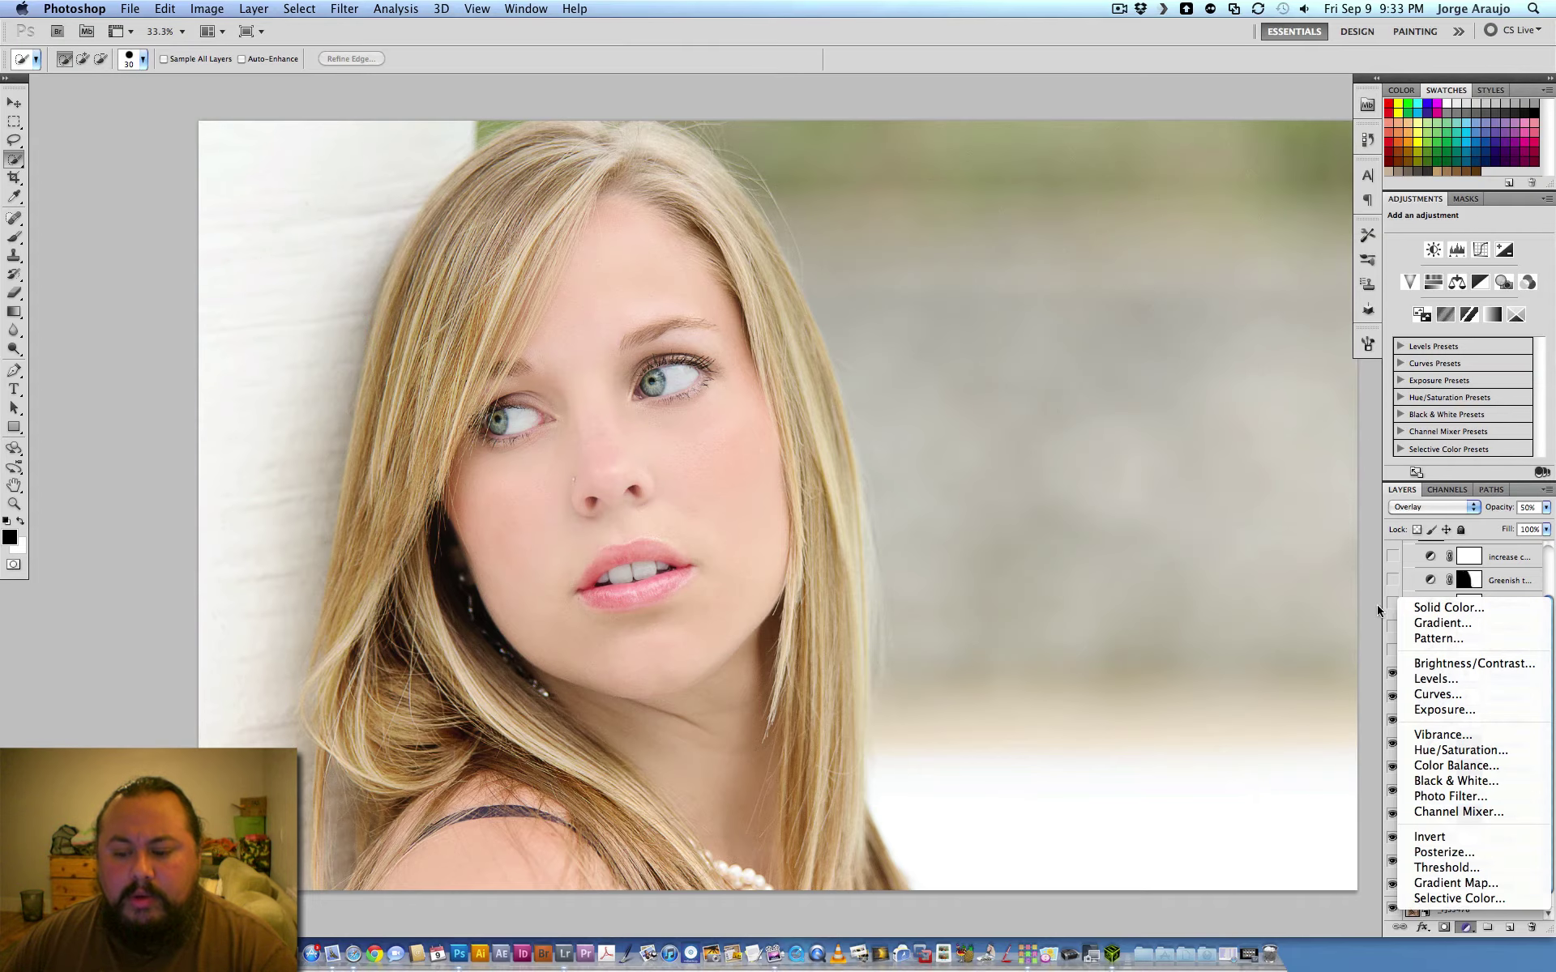
left_click(1303, 648)
left_click(1490, 651)
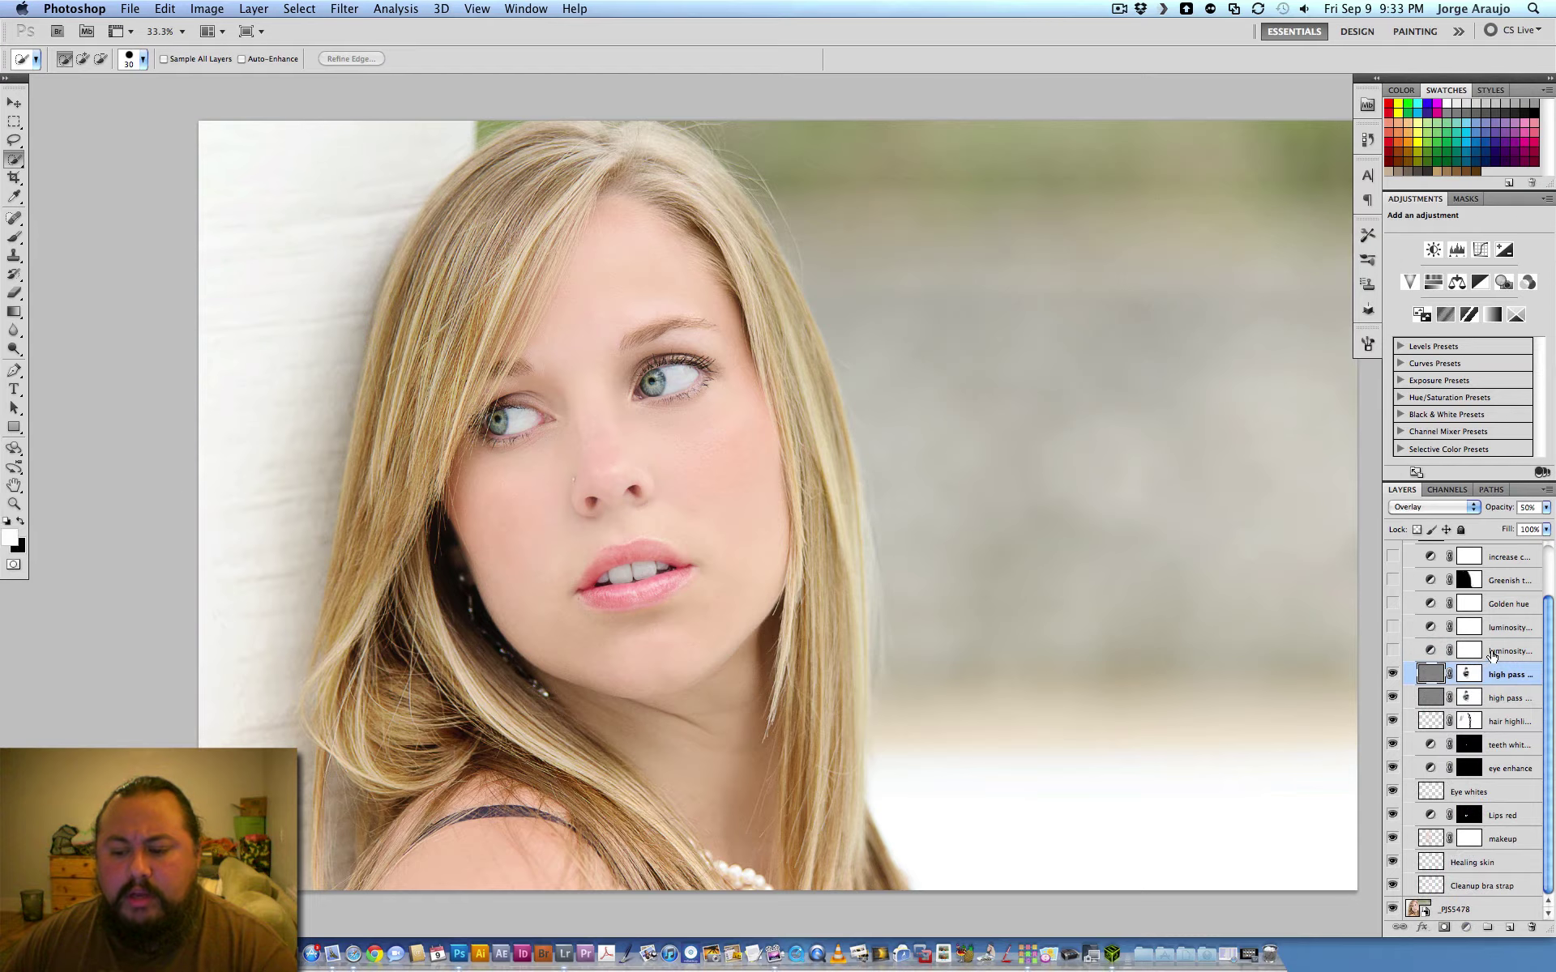
Show the lower luminosity gradient map layer again and set its blend mode to Luminosity
left_click(1392, 650)
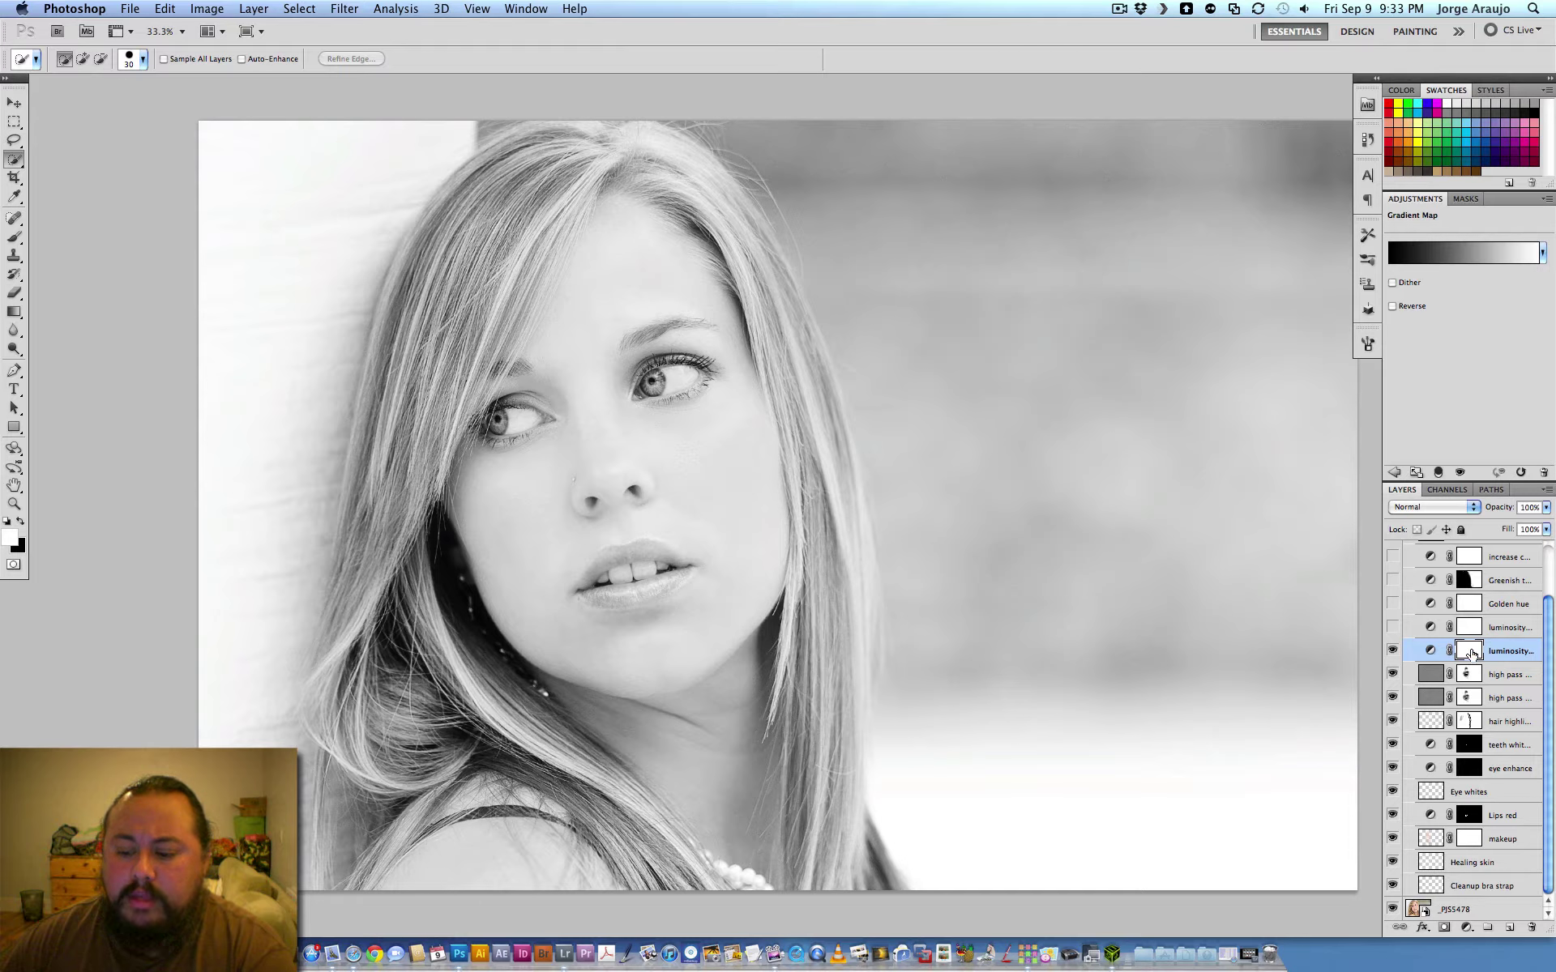
key("x")
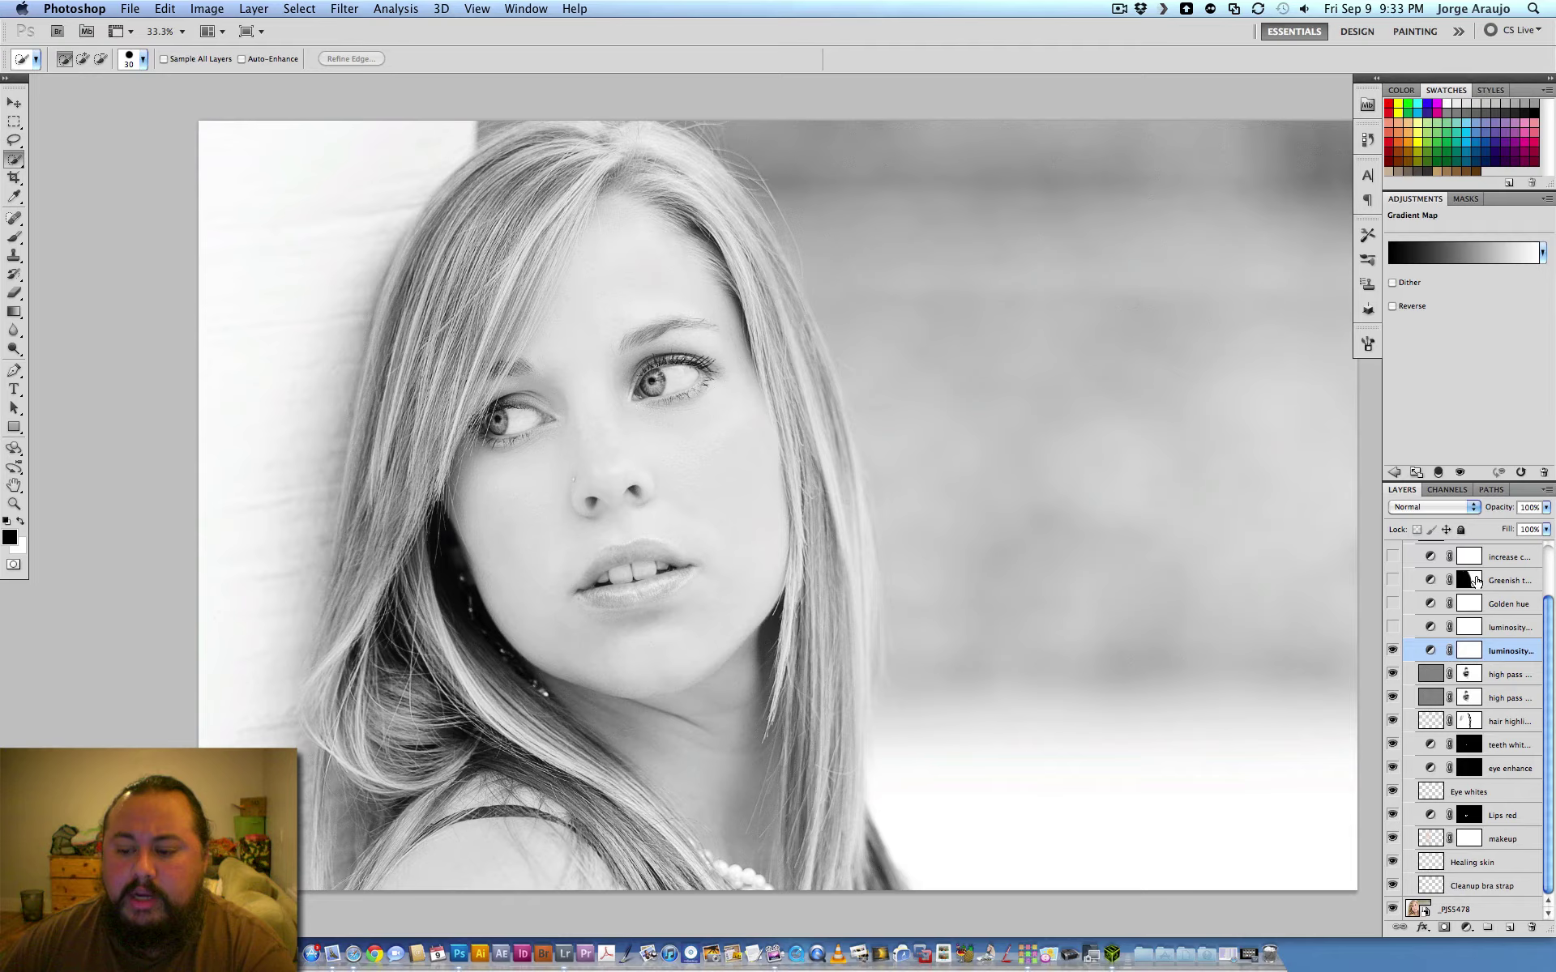
left_click(1442, 508)
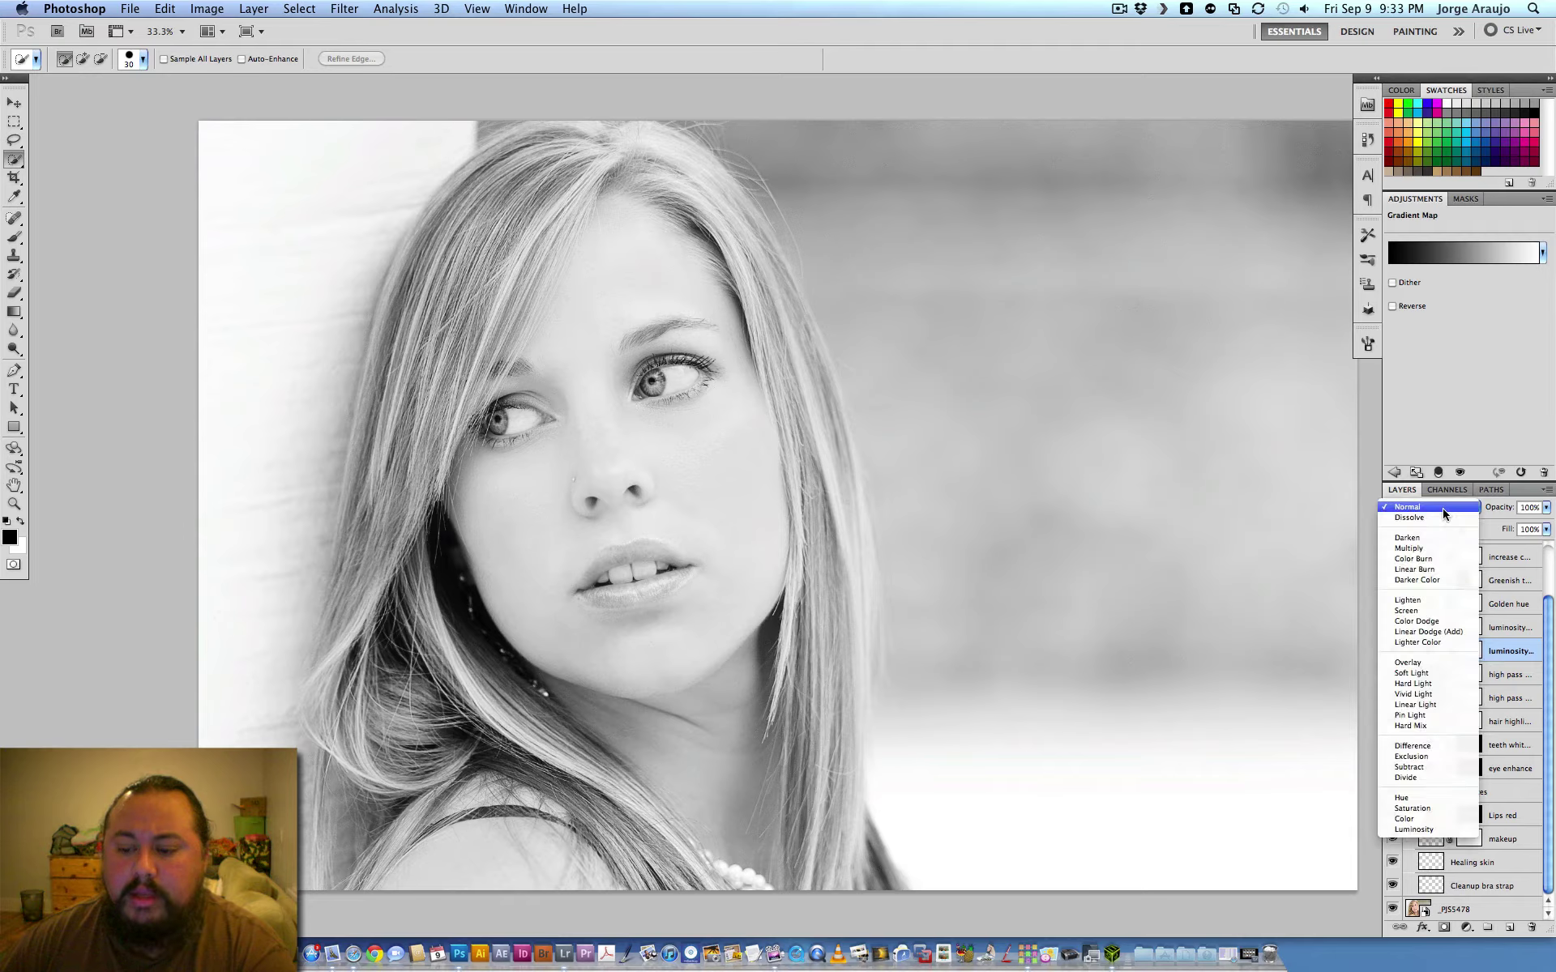
left_click(1421, 830)
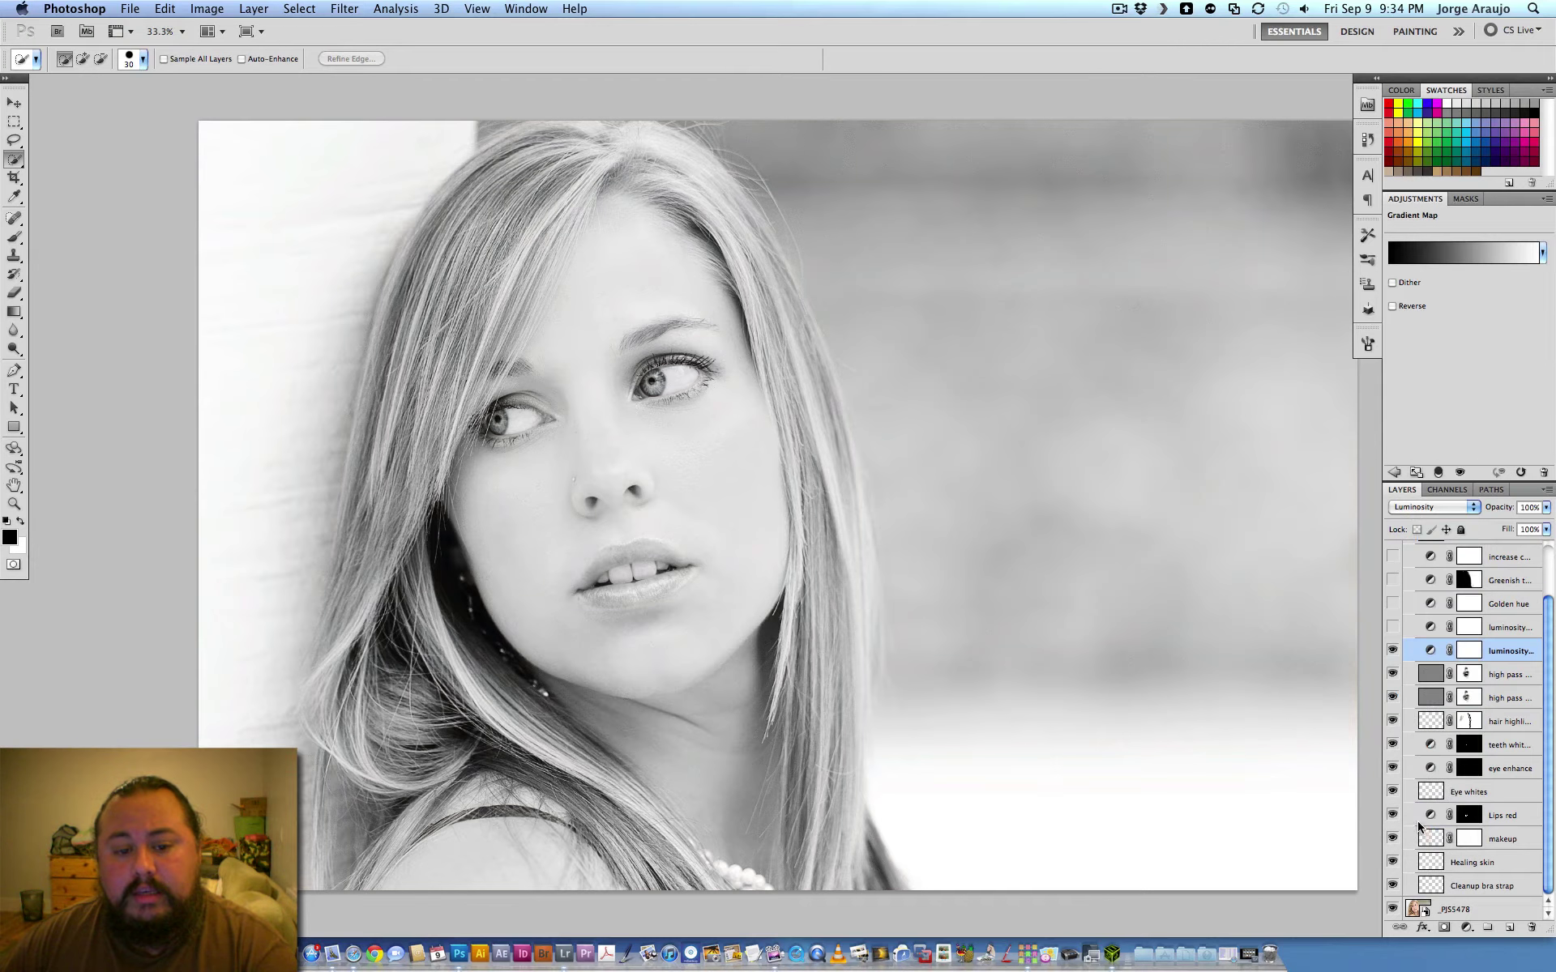
Compare the portrait with and without the lower luminosity layer, and turn on the luminosity layer above it
left_click(1392, 651)
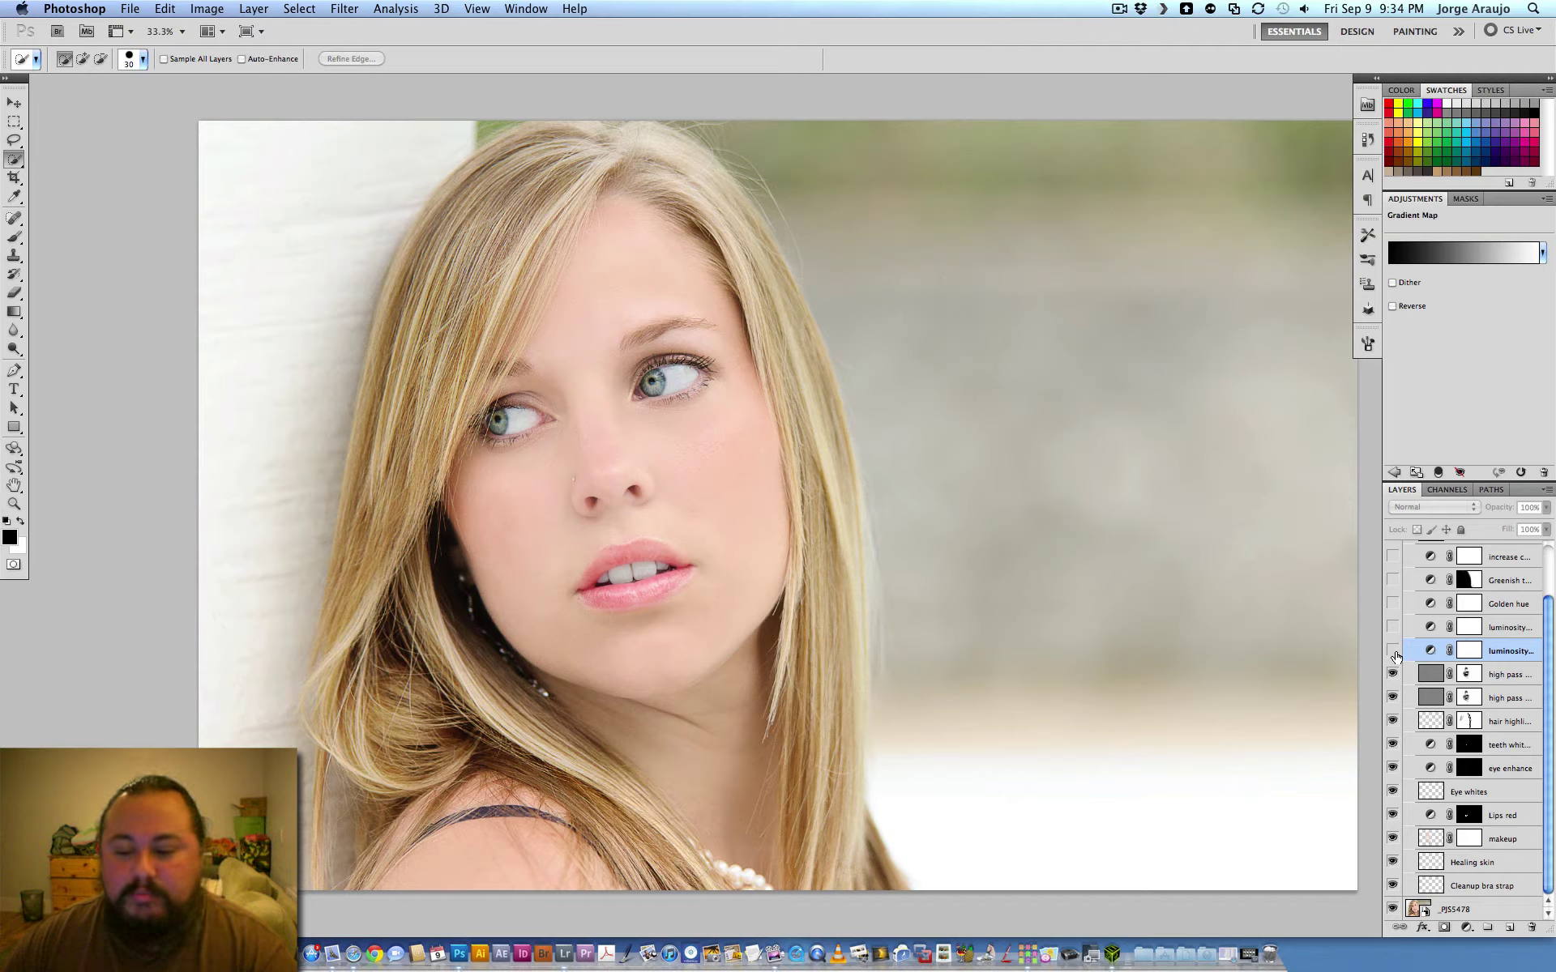
left_click(1393, 653)
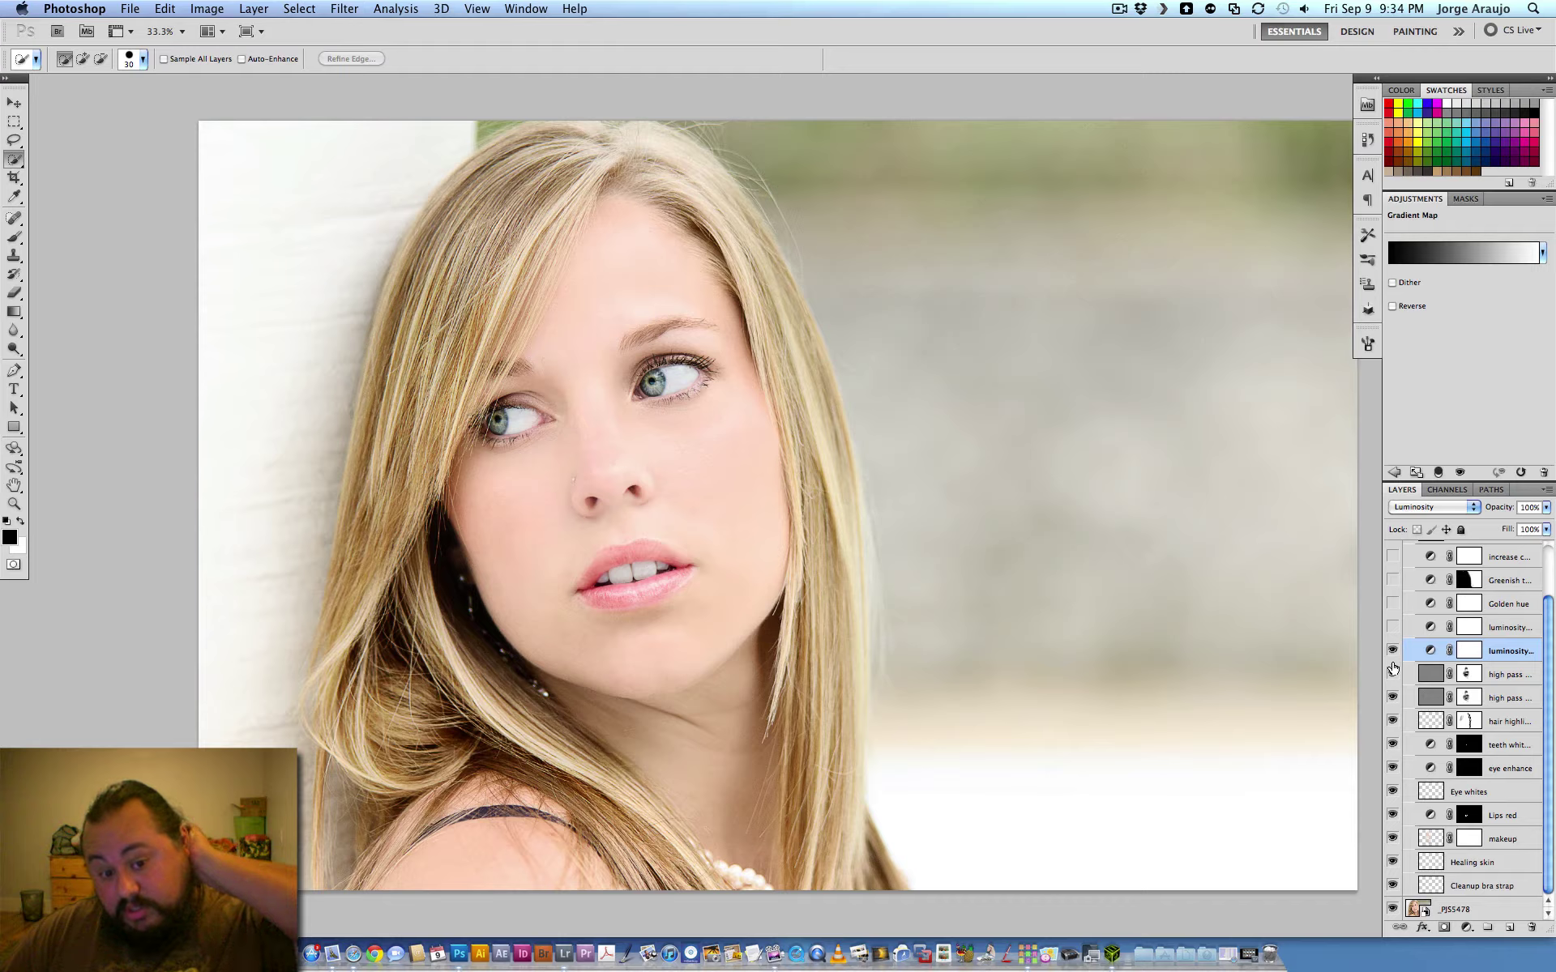
left_click(1393, 651)
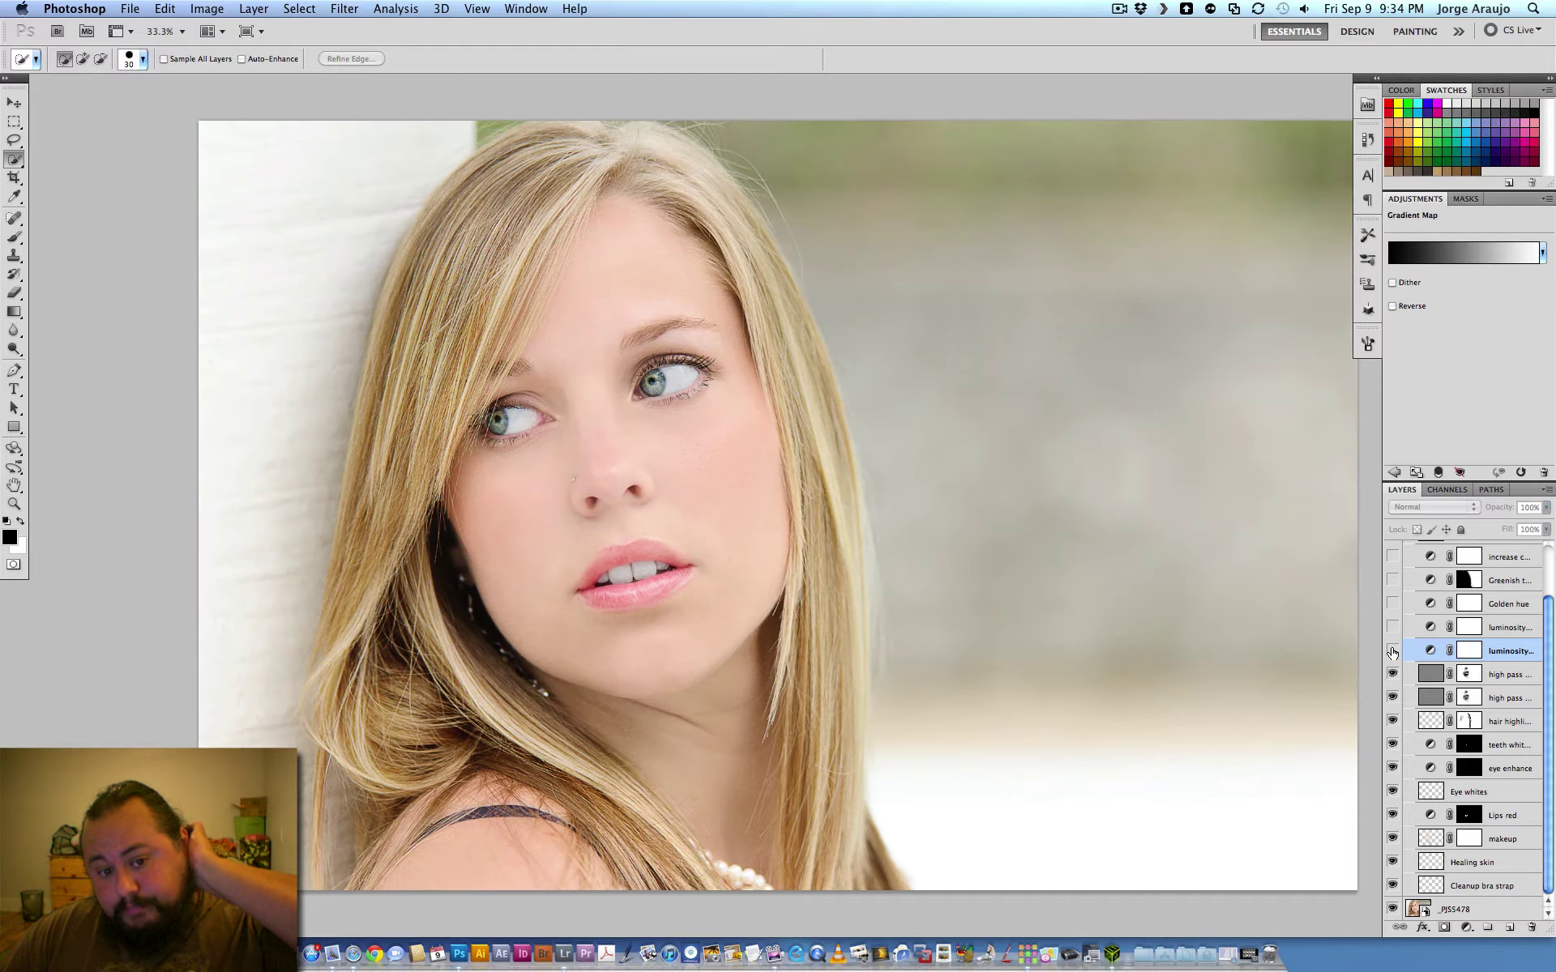
left_click(1393, 652)
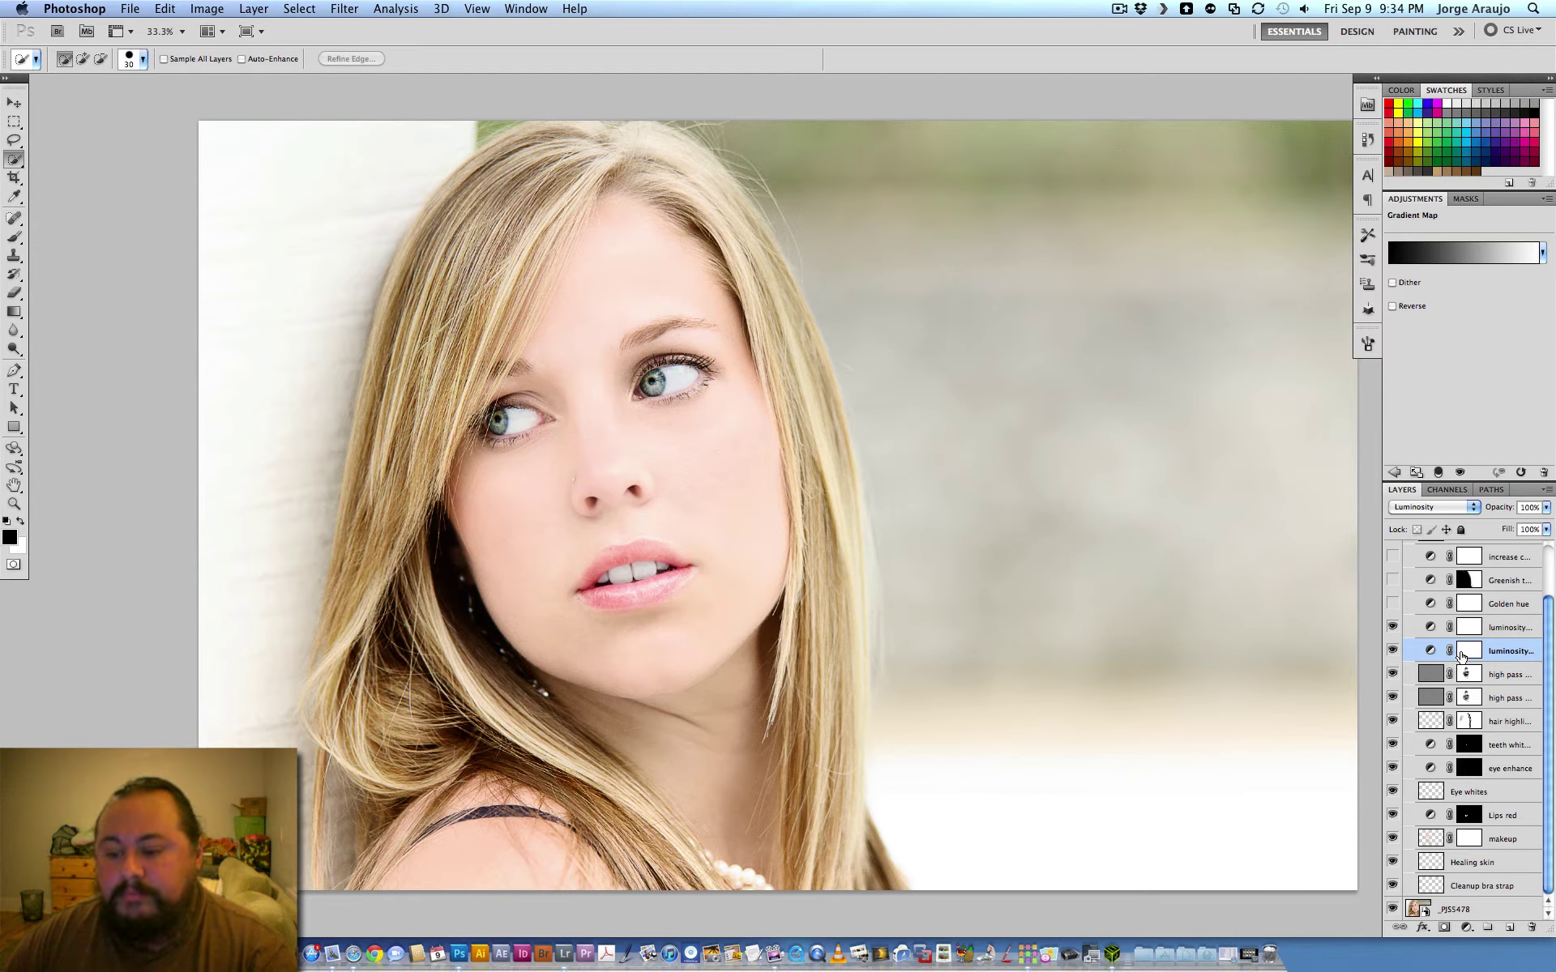
Show the Golden hue gradient map layer and review its black-red-orange-yellow-white gradient in the Gradient Editor
left_click(1507, 604)
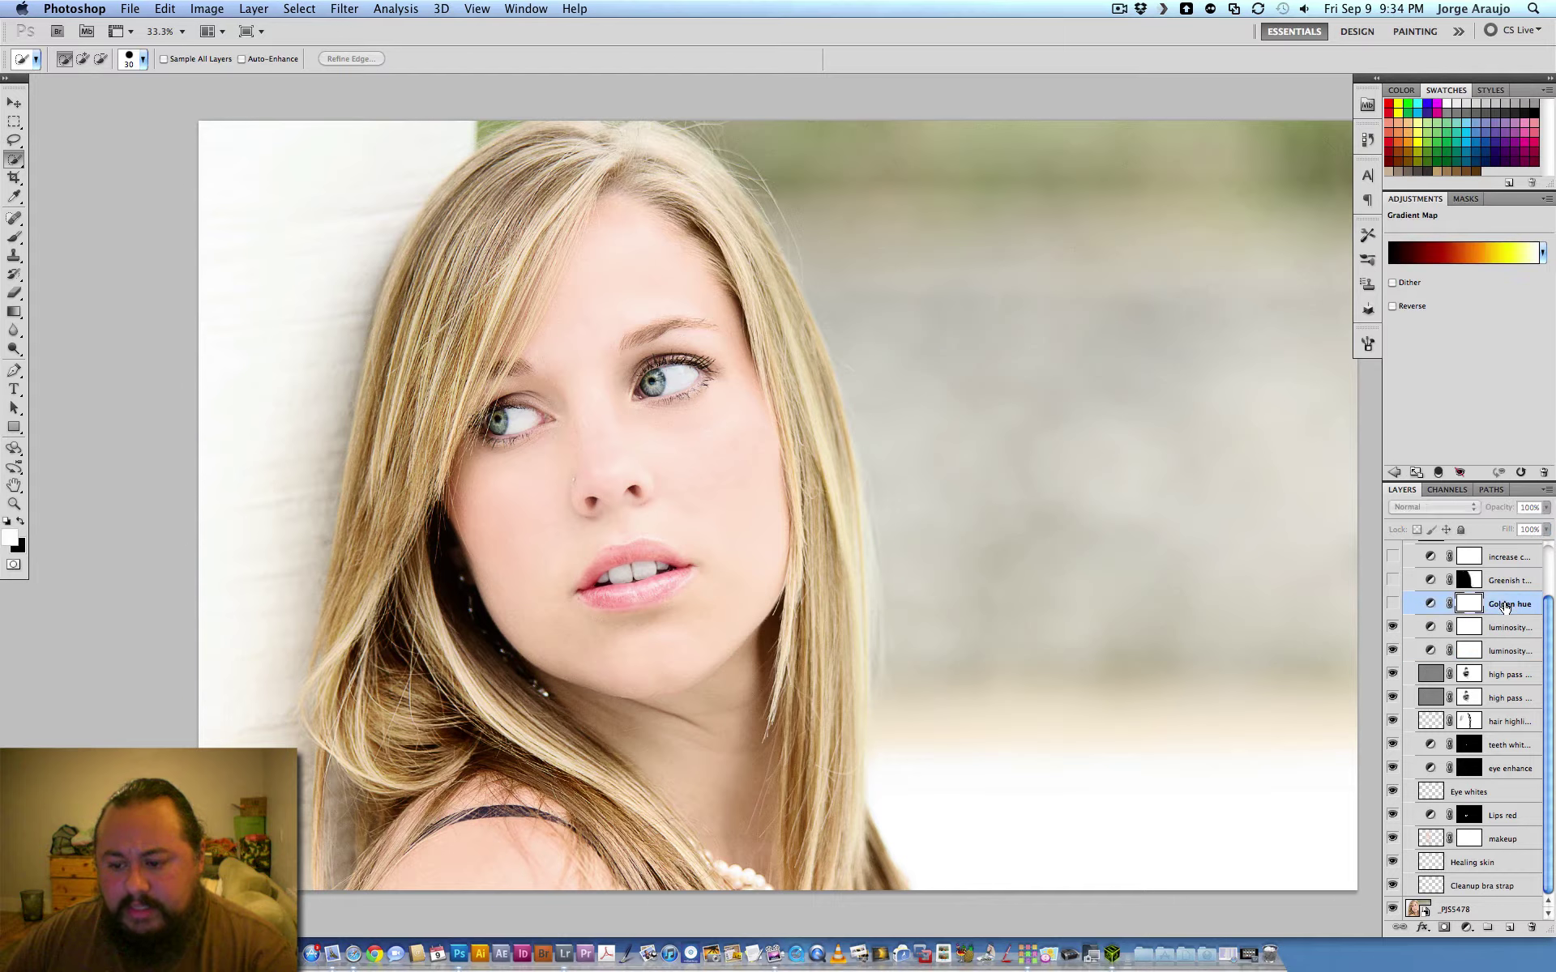
left_click(1393, 604)
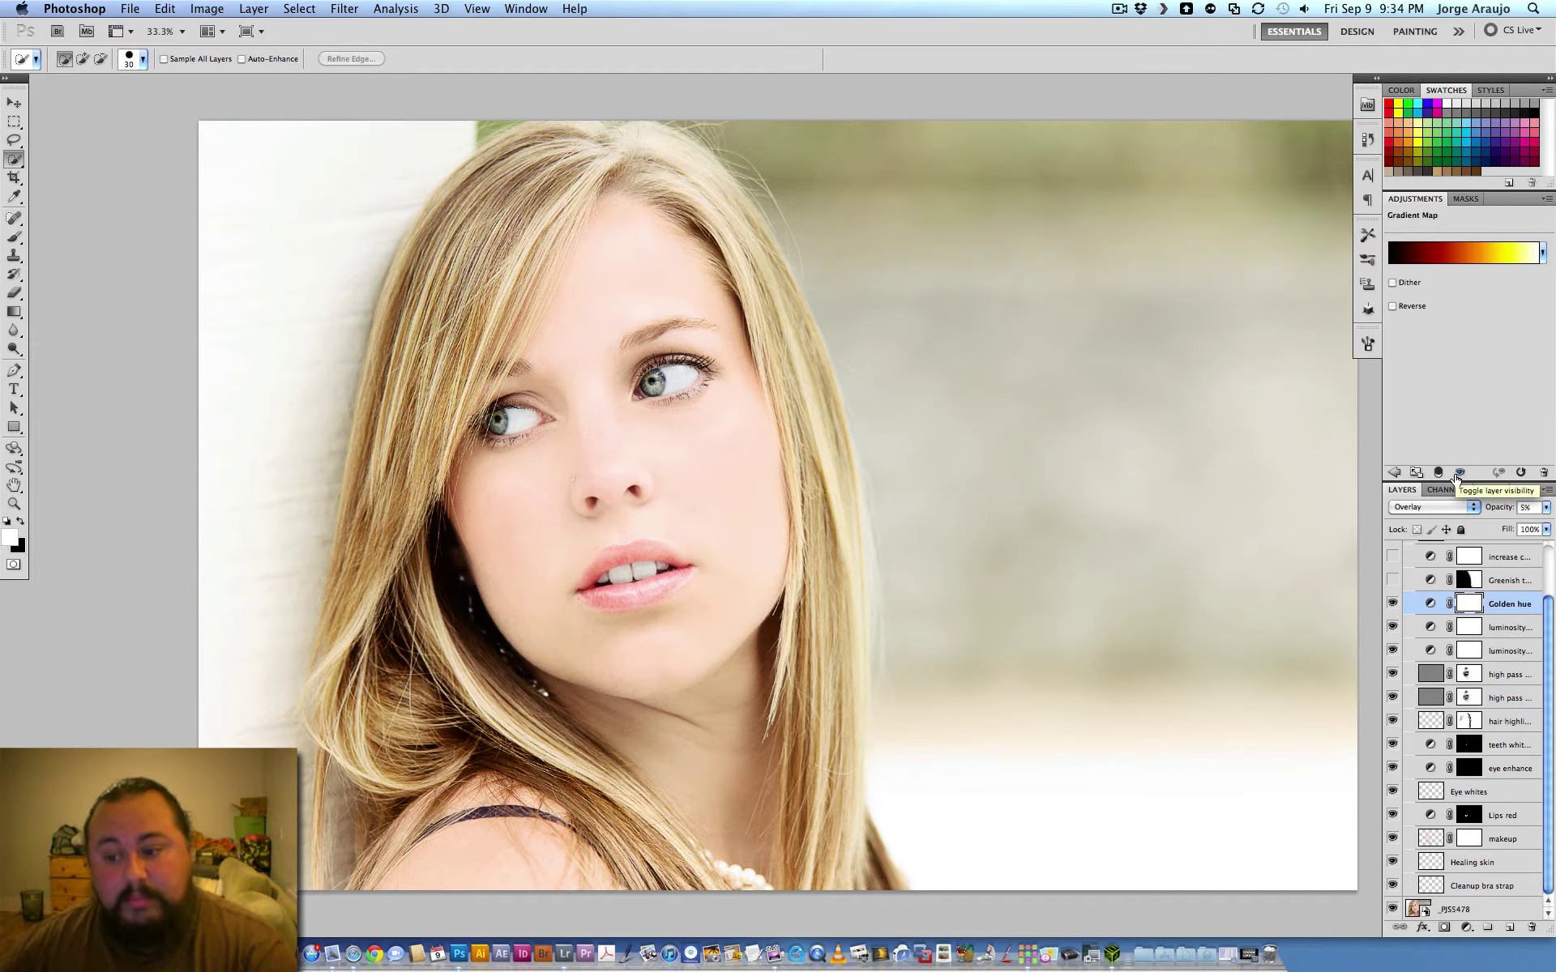
left_click(1466, 258)
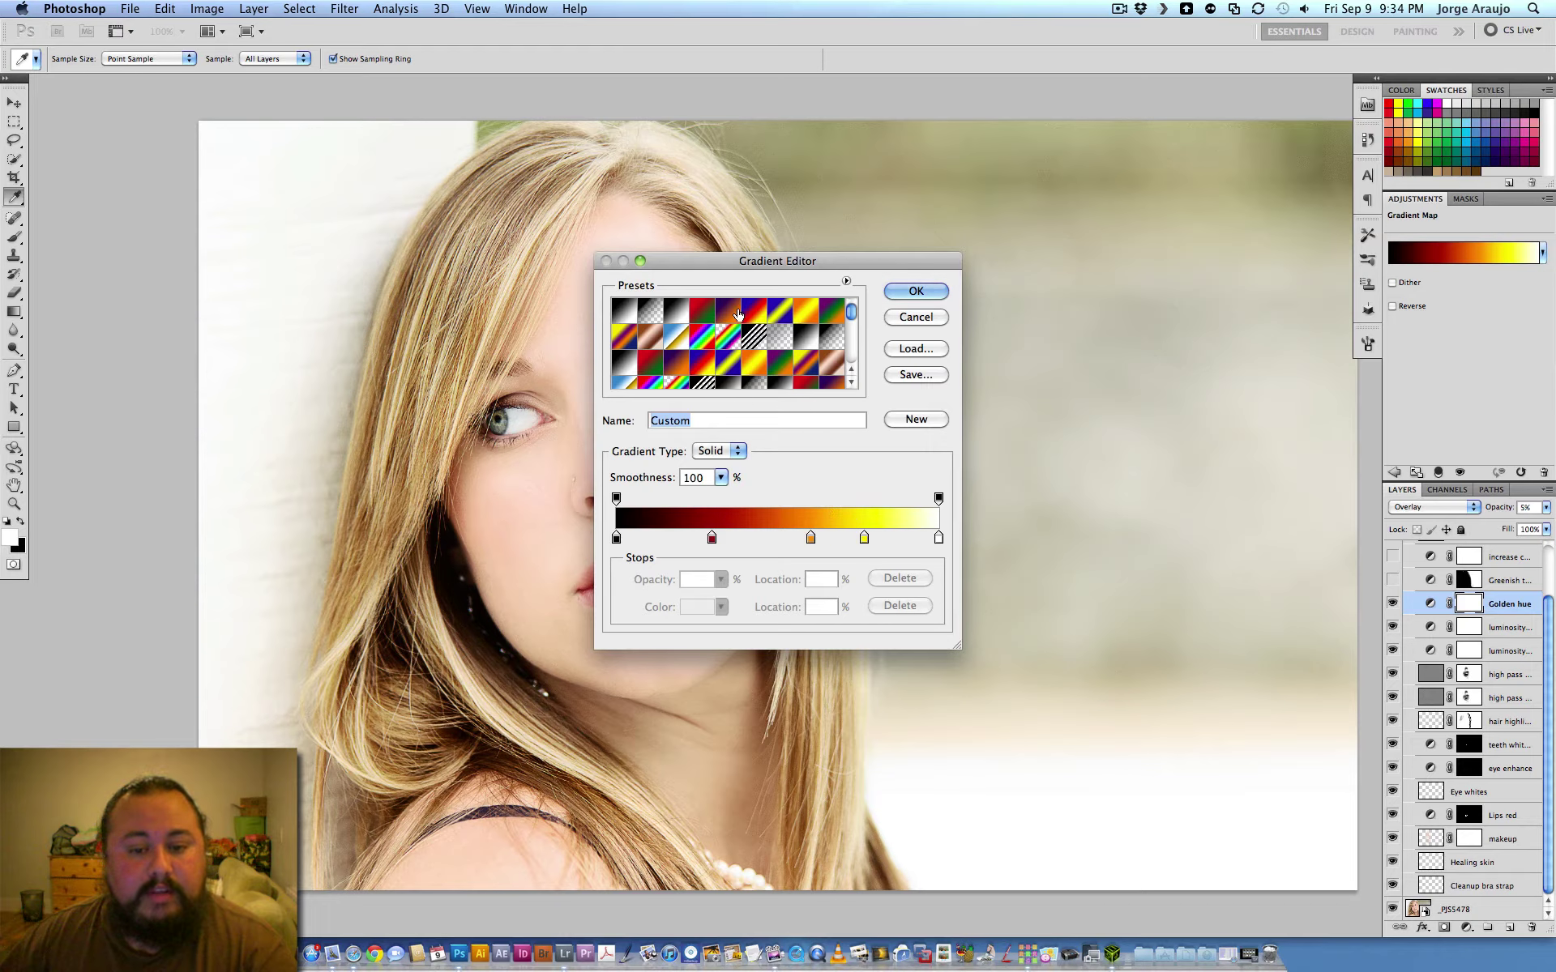
mouse_move(852, 320)
left_mouse_down()
mouse_move(852, 366)
mouse_move(862, 300)
left_mouse_up()
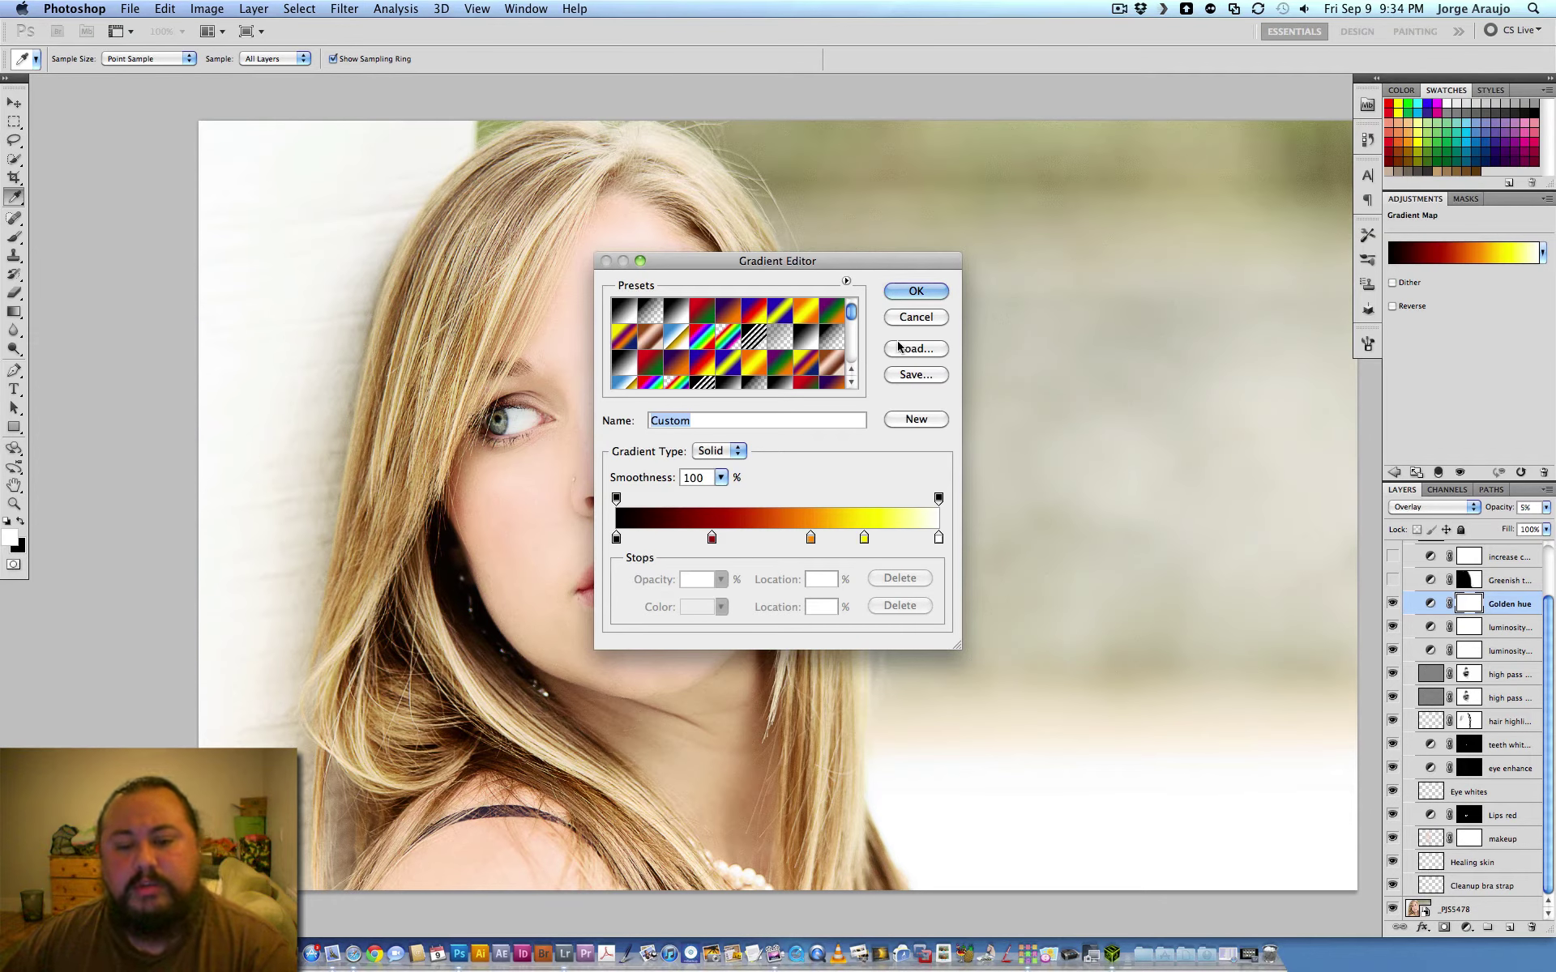
left_click(915, 291)
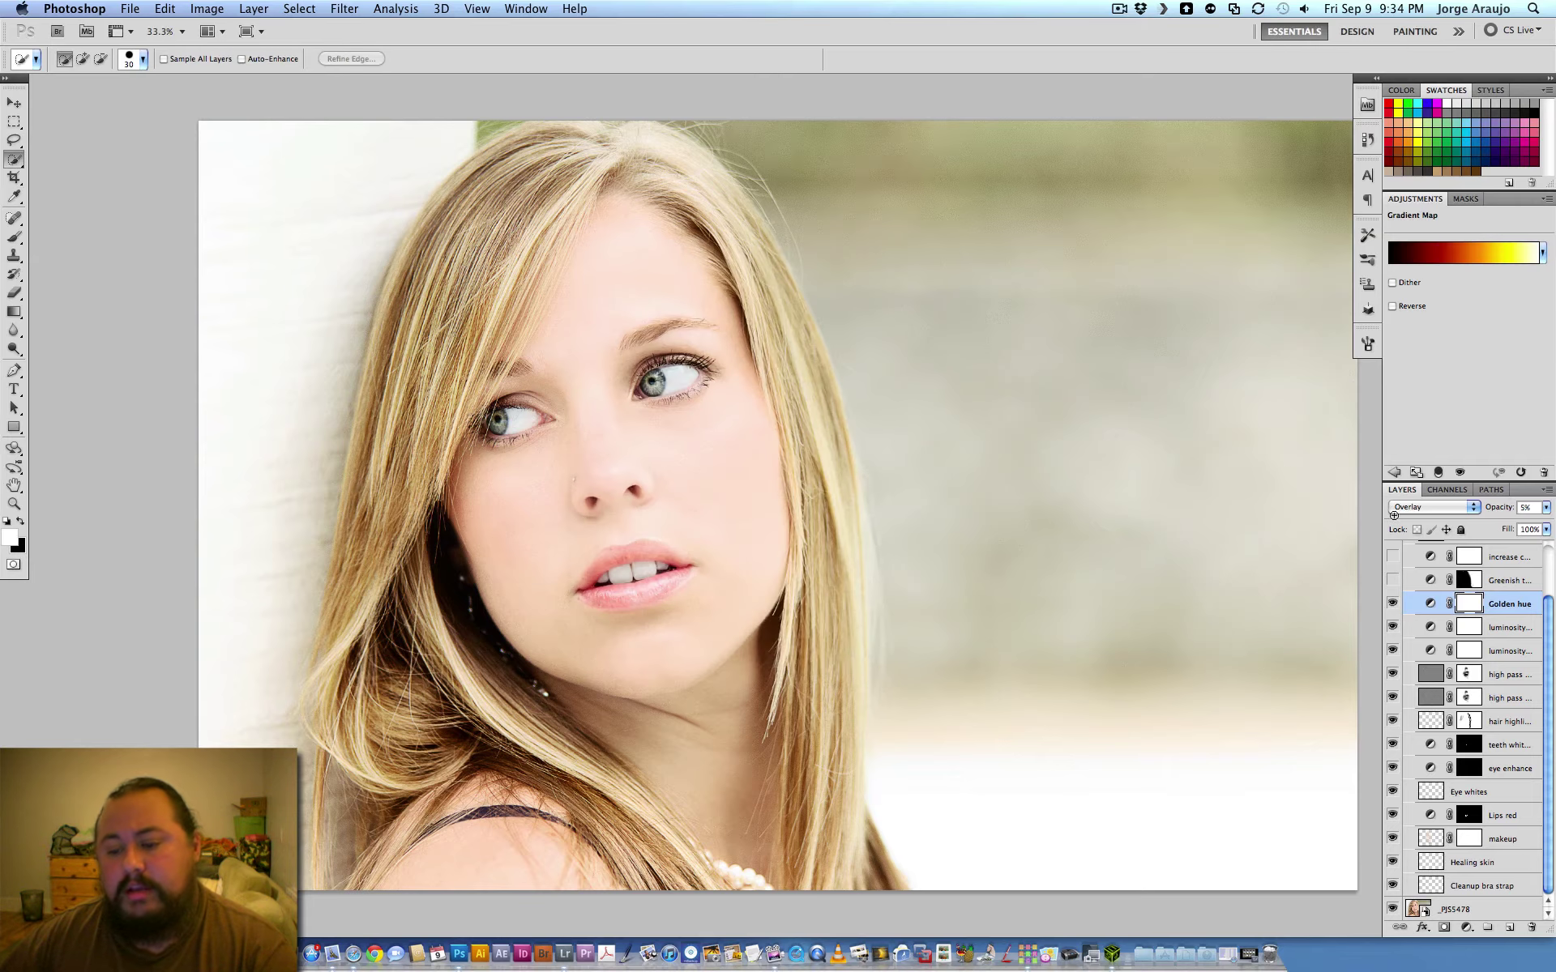
Raise the Golden hue layer's opacity to 100% and set its blend mode to Normal
left_click(1546, 509)
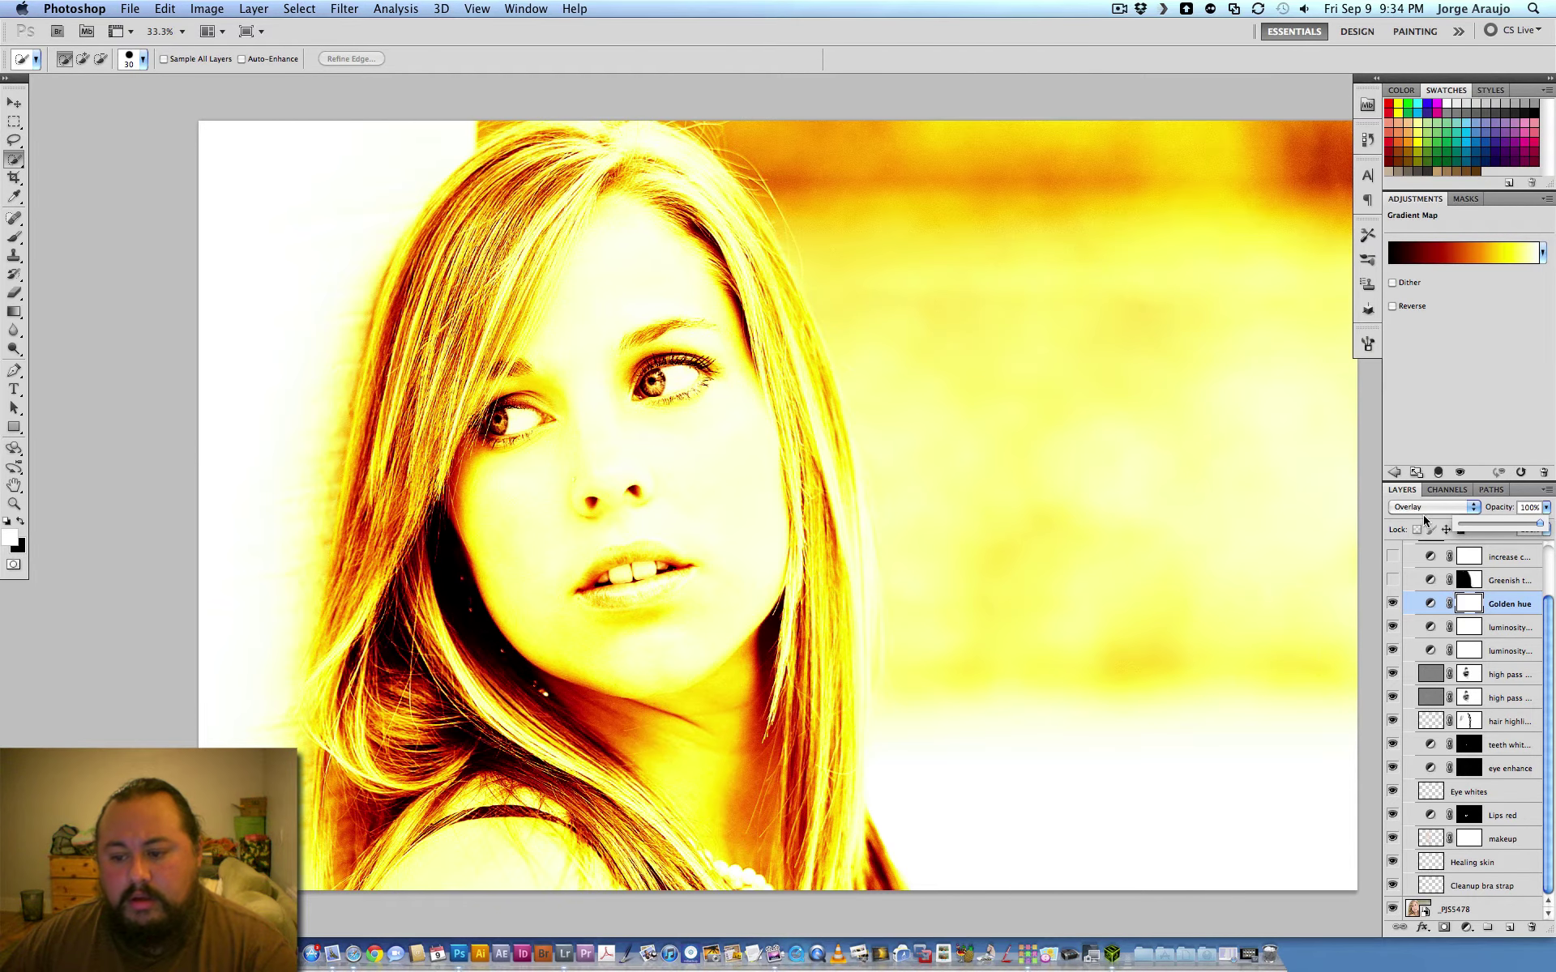
left_click(1428, 509)
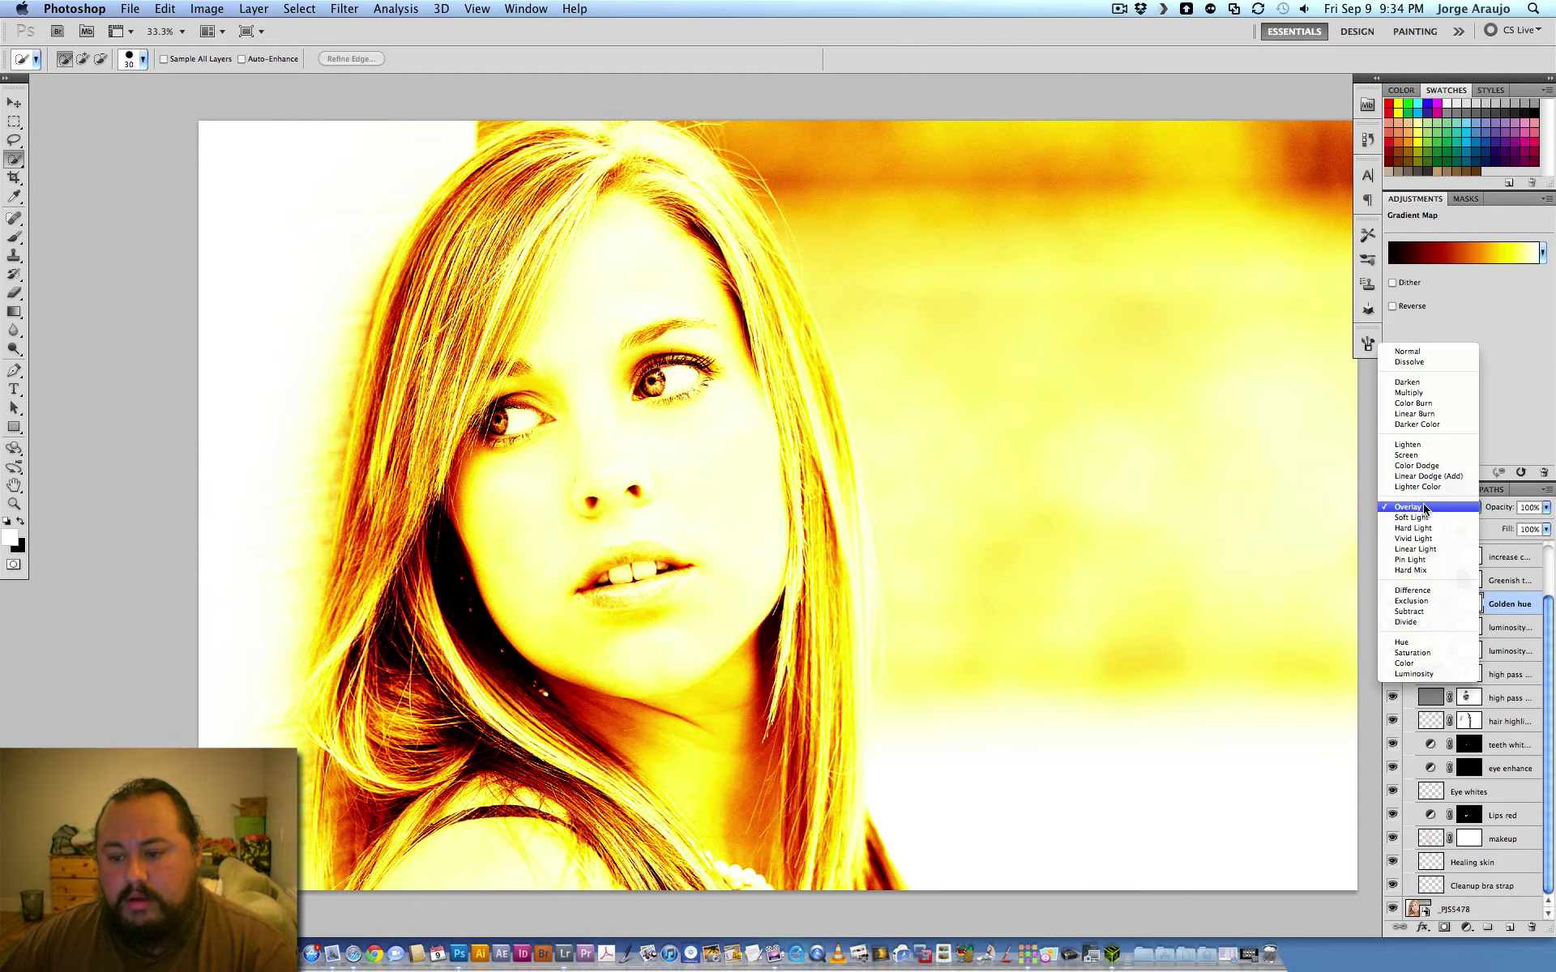
left_click(1417, 351)
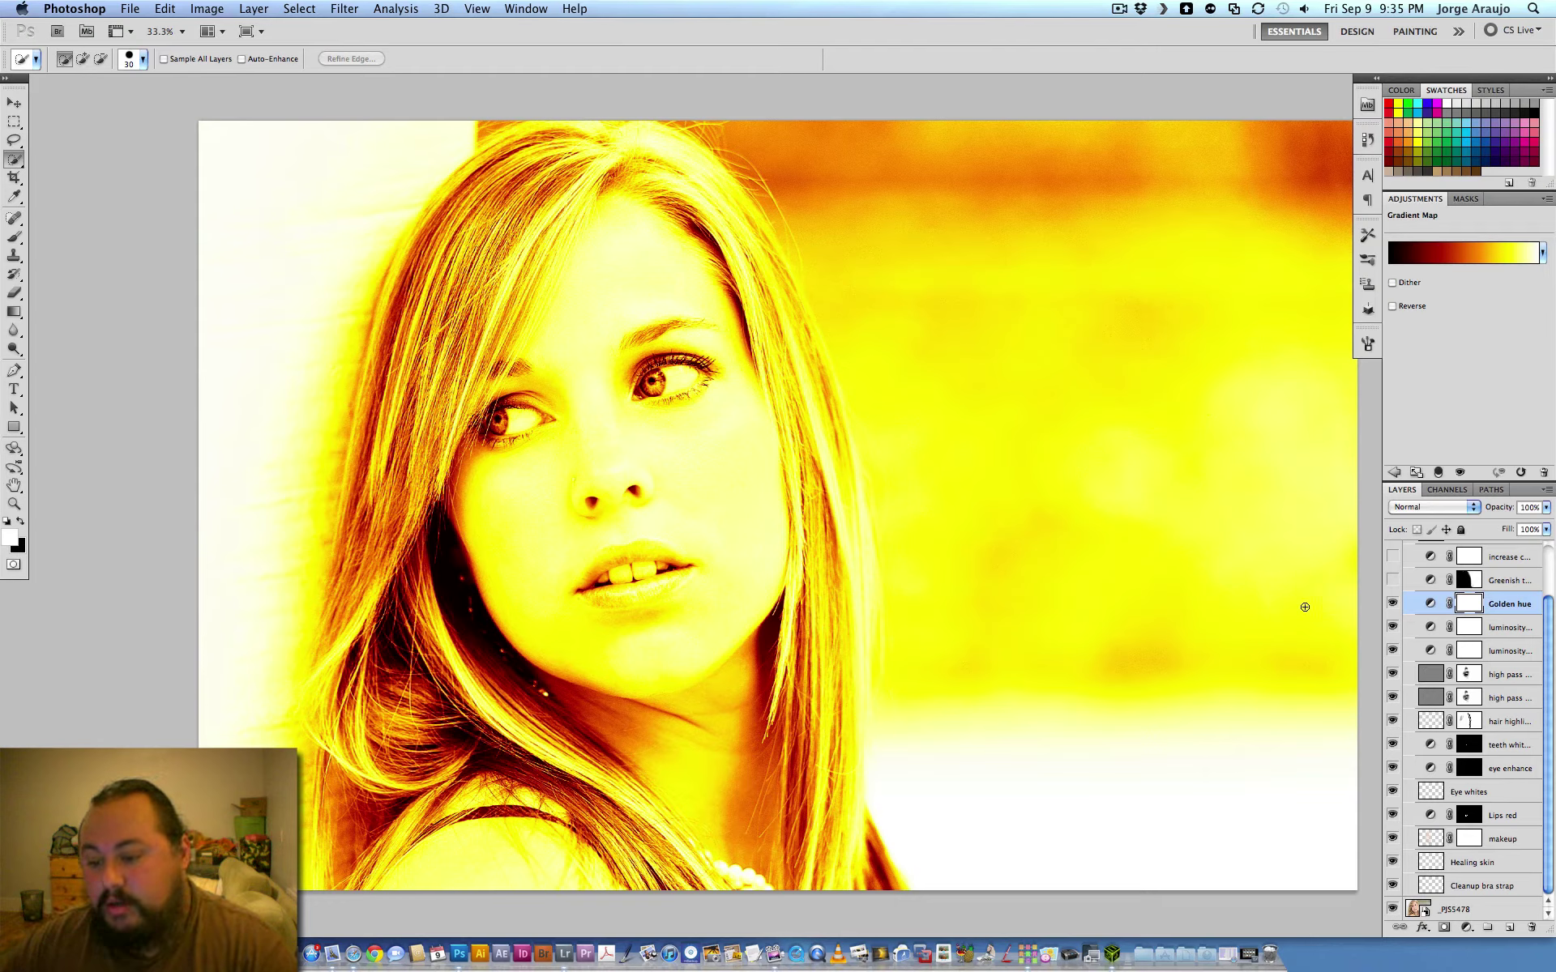
Set the Golden hue layer's blend mode to Overlay and its opacity to 5%
left_click(1428, 507)
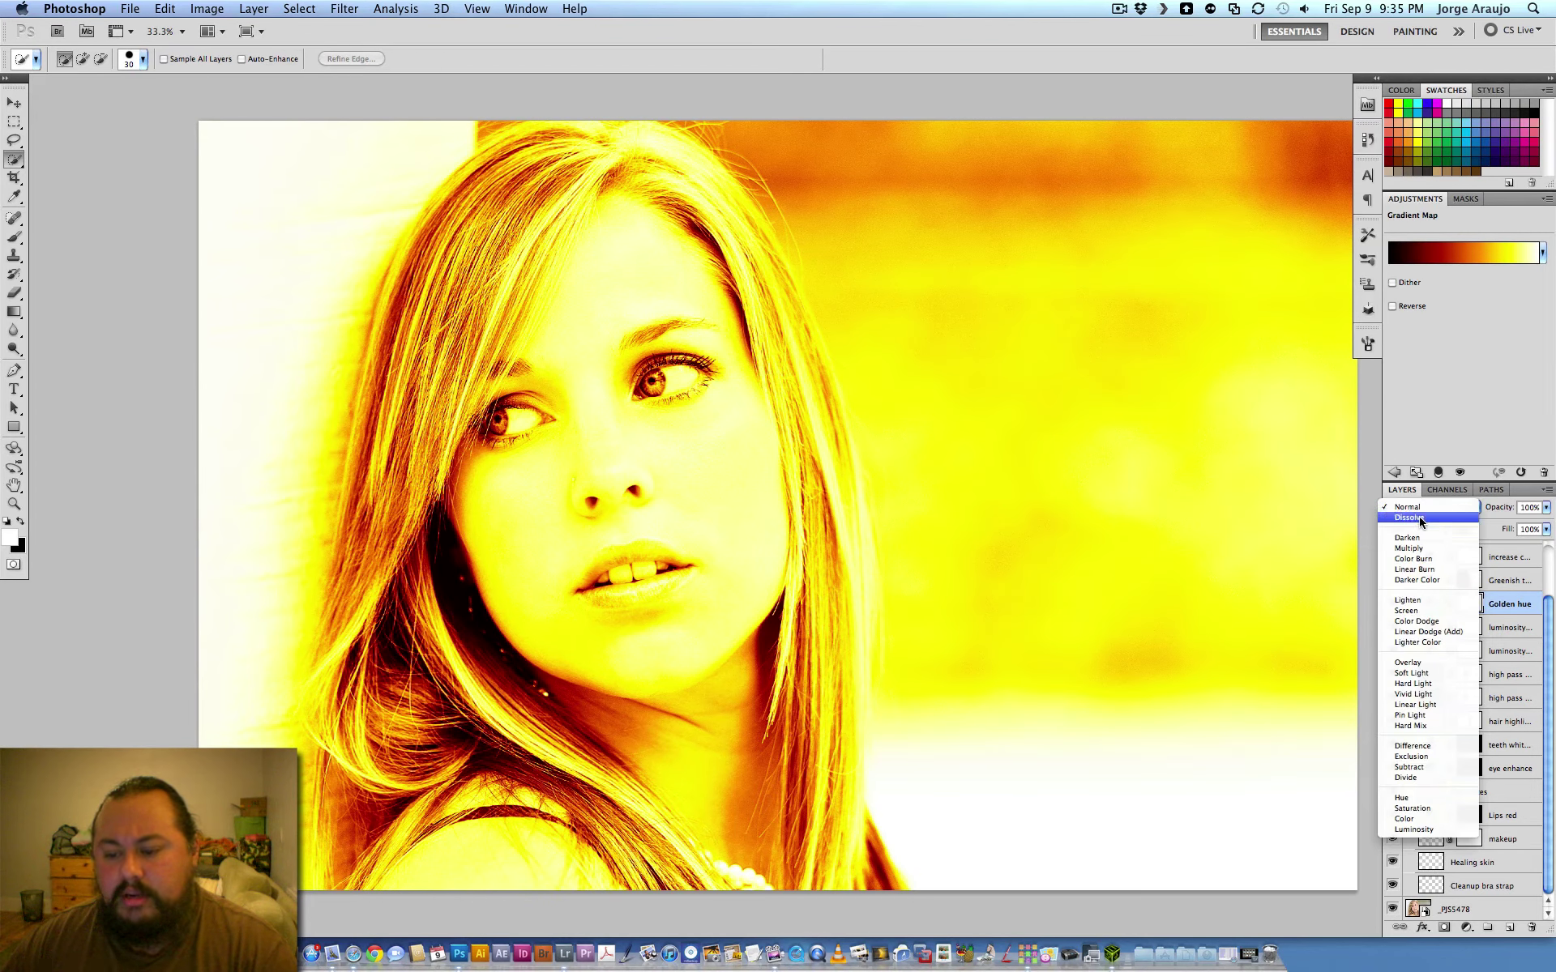
left_click(1420, 663)
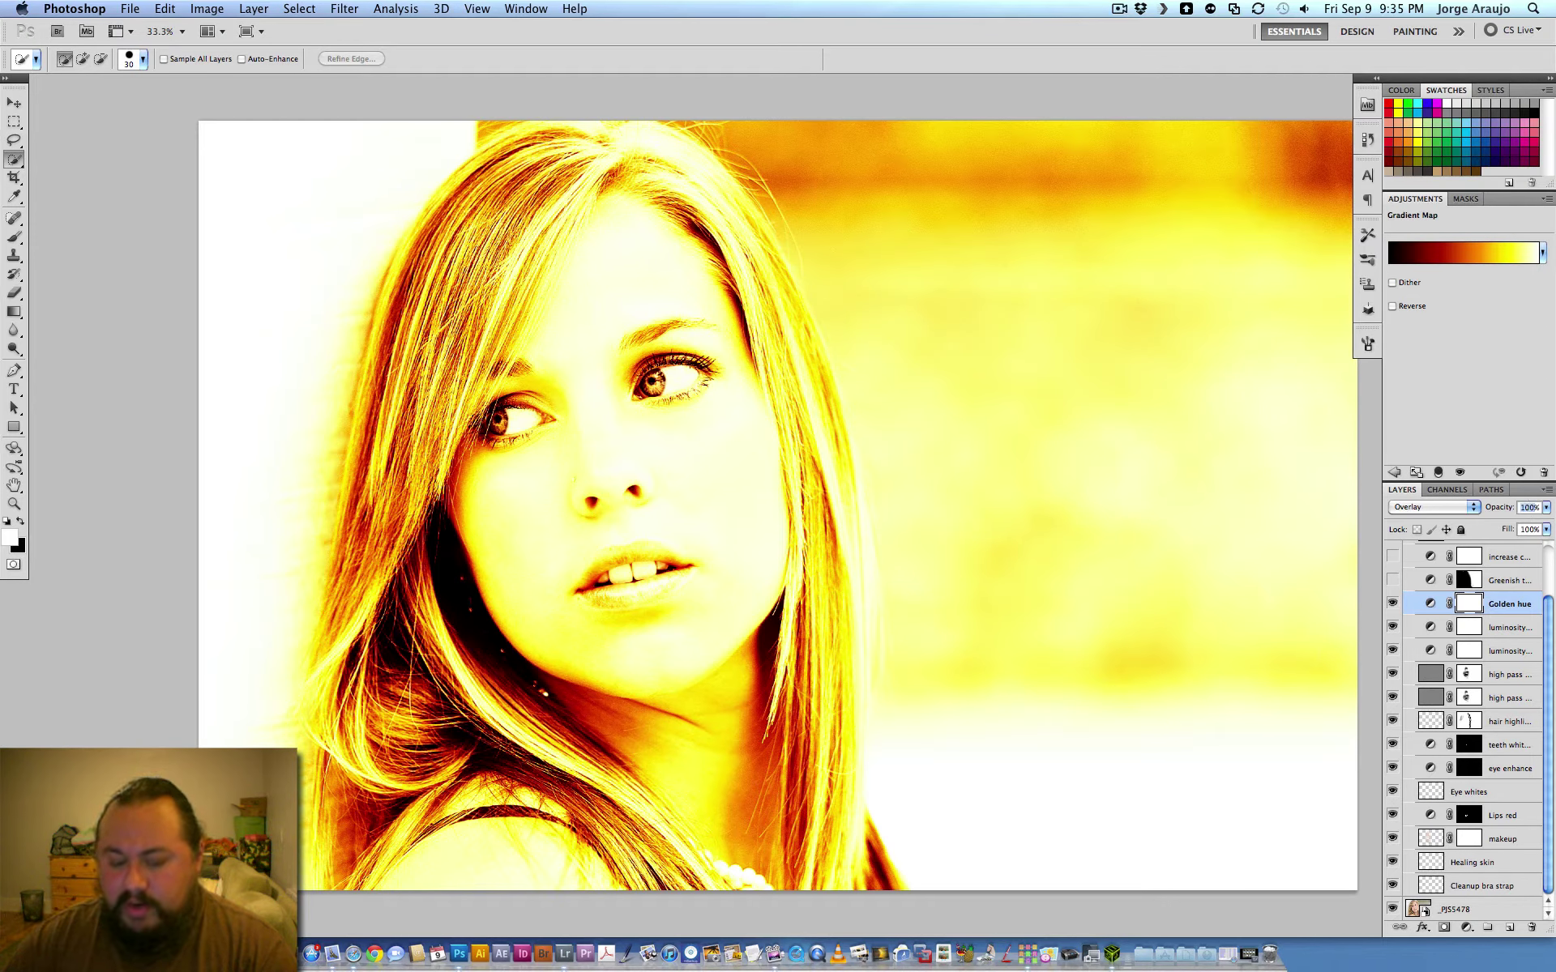
type("05")
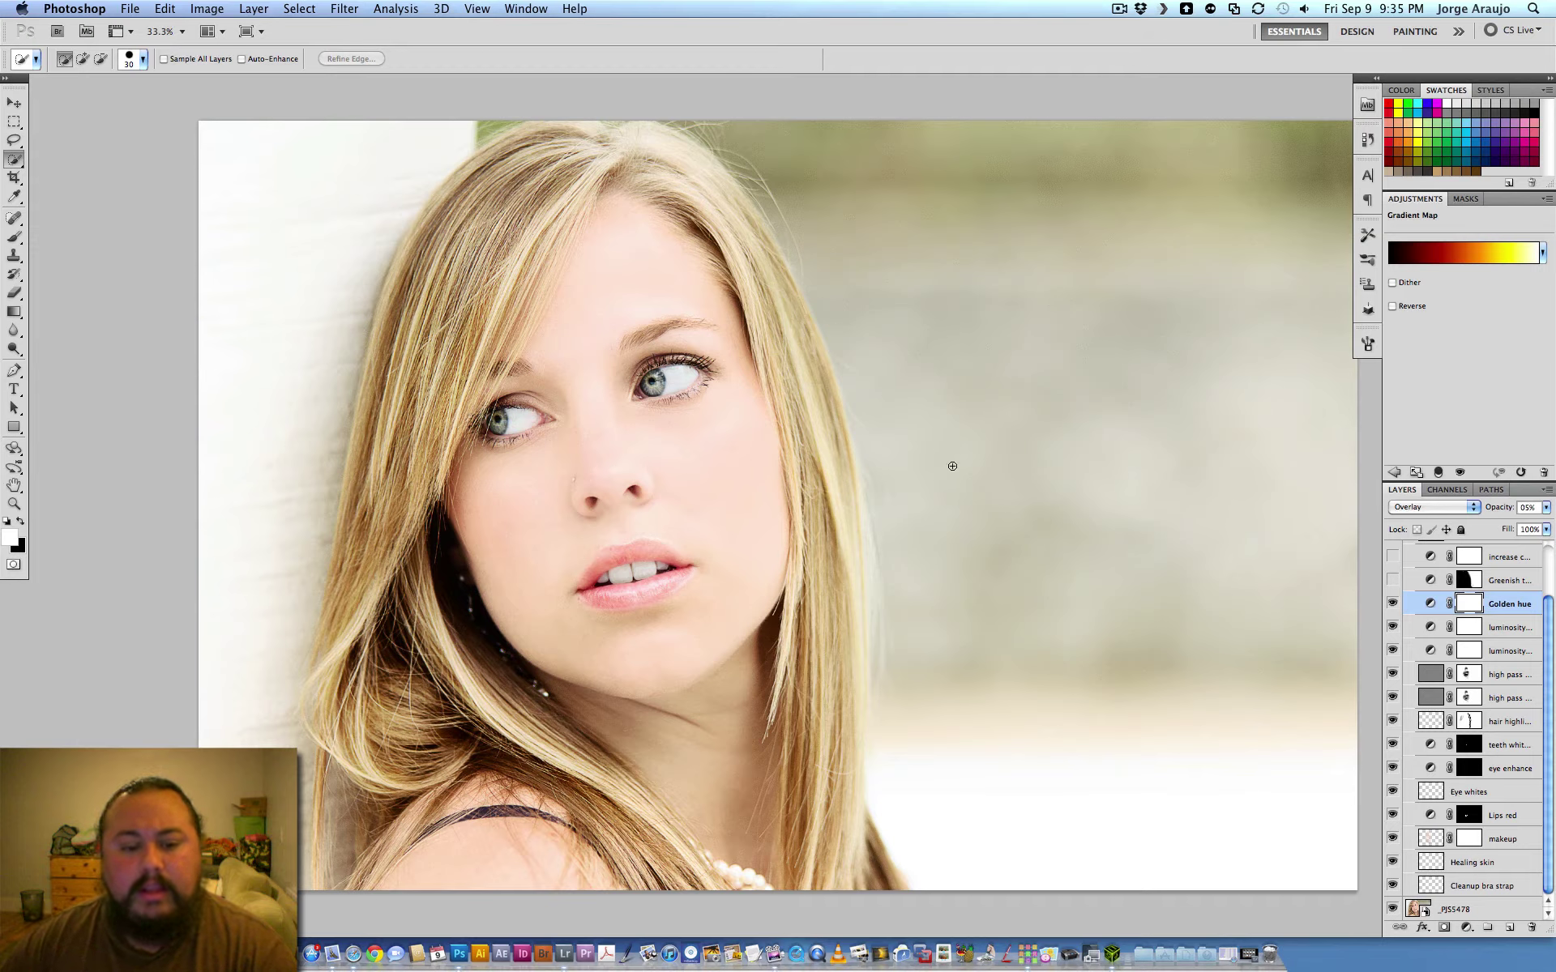
Compare the portrait's color tone with and without the Golden hue layer
left_click(1392, 604)
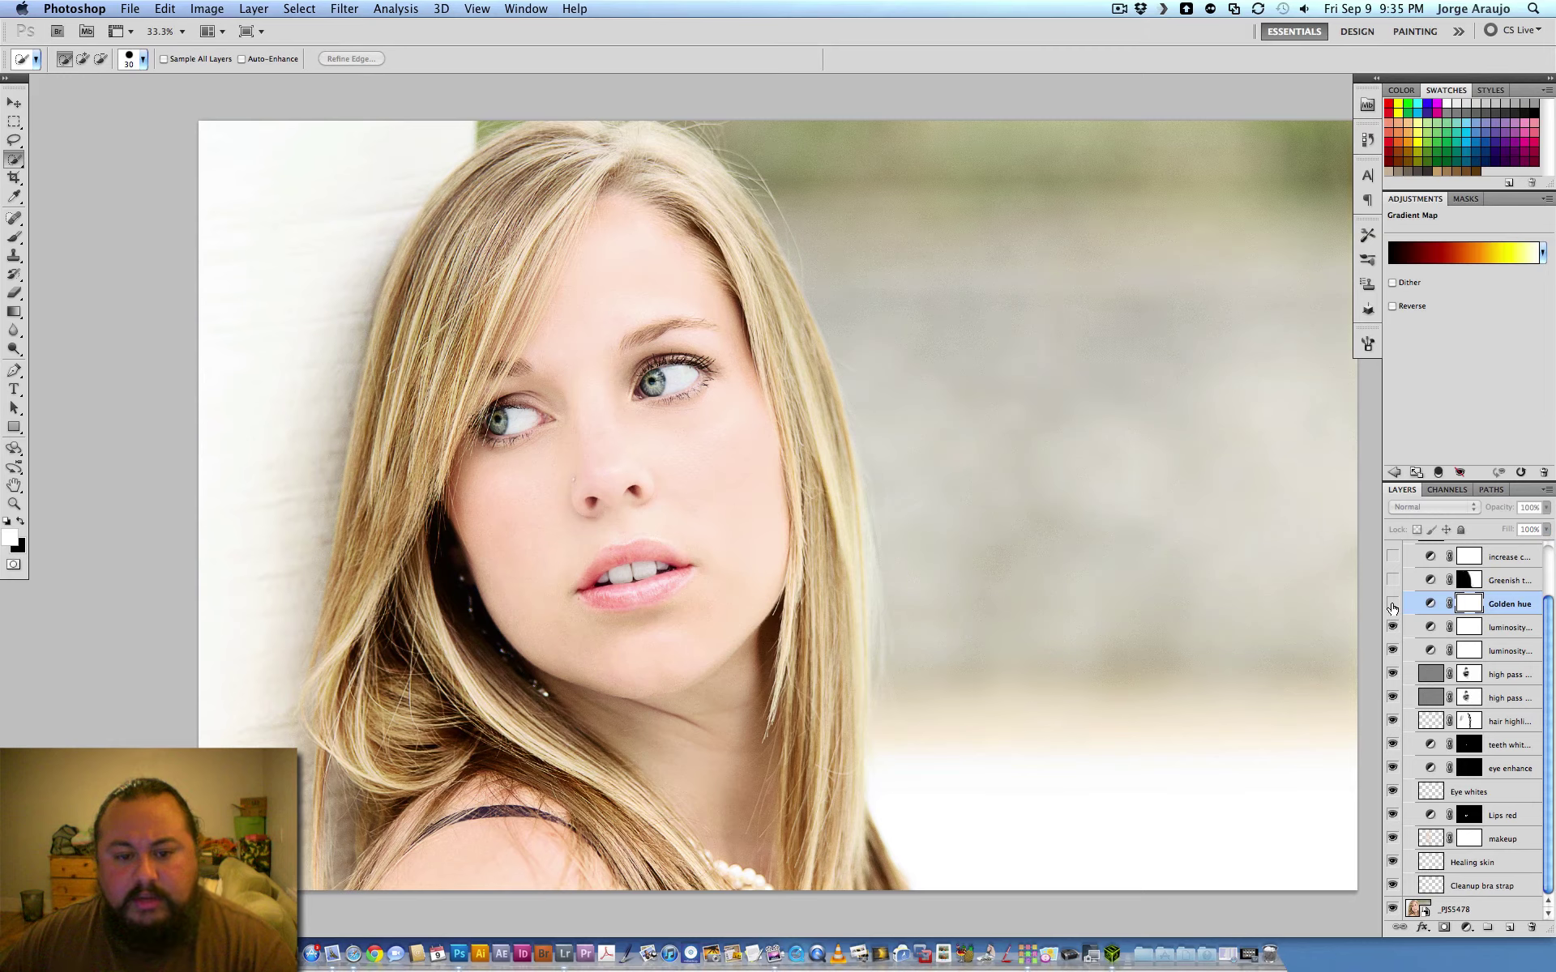
left_click(1392, 604)
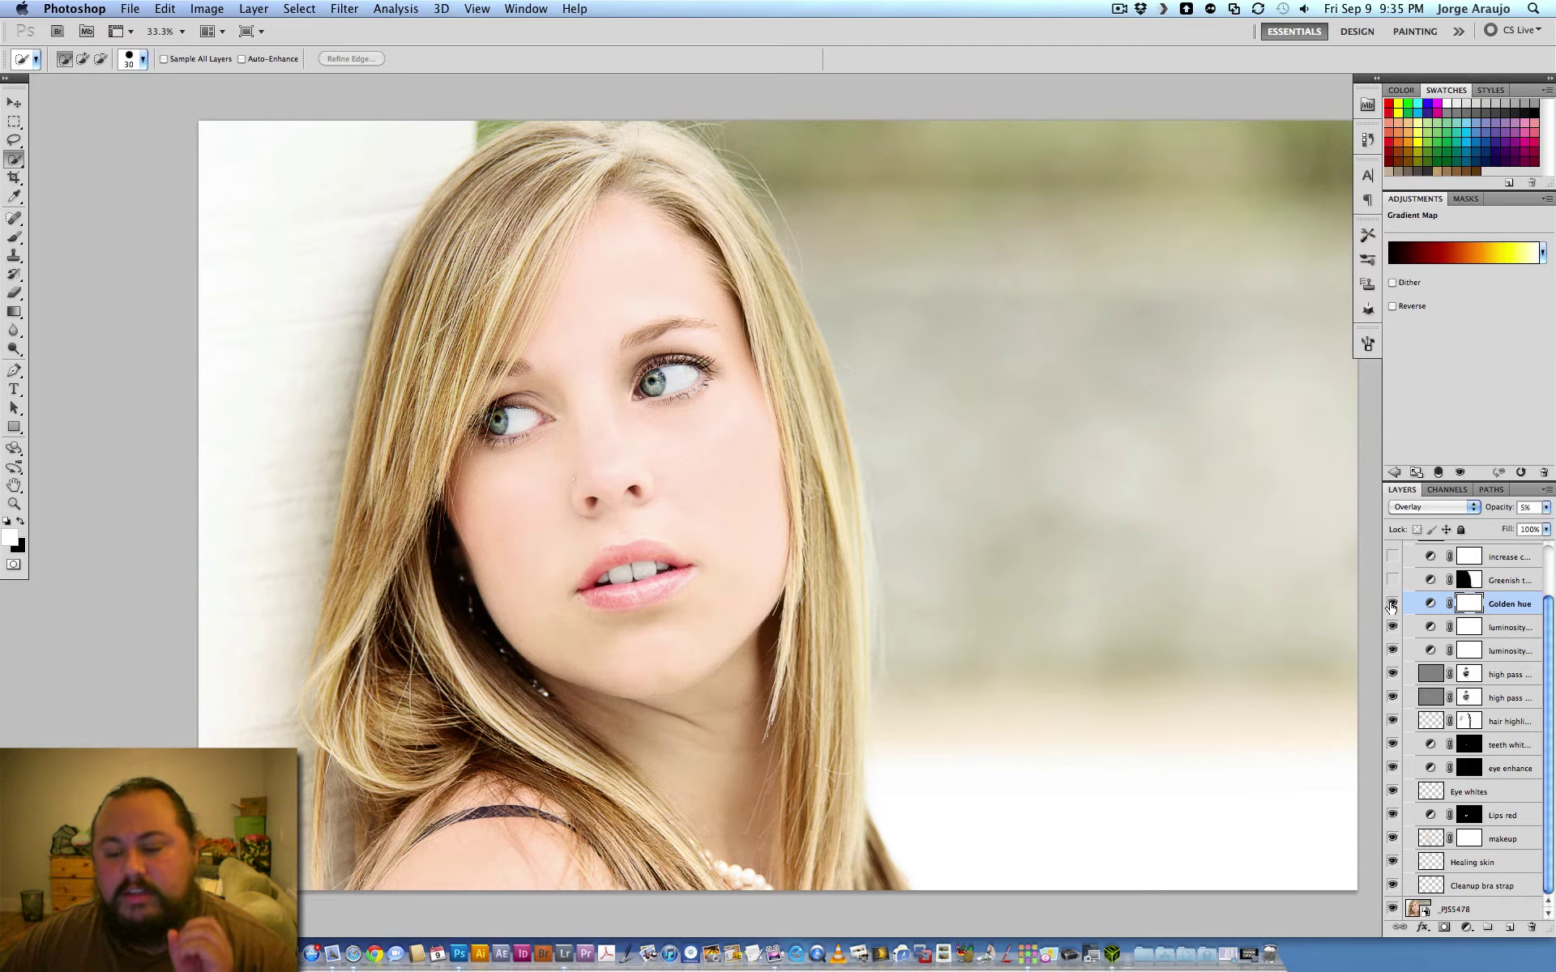
left_click(1392, 604)
left_click(1392, 604)
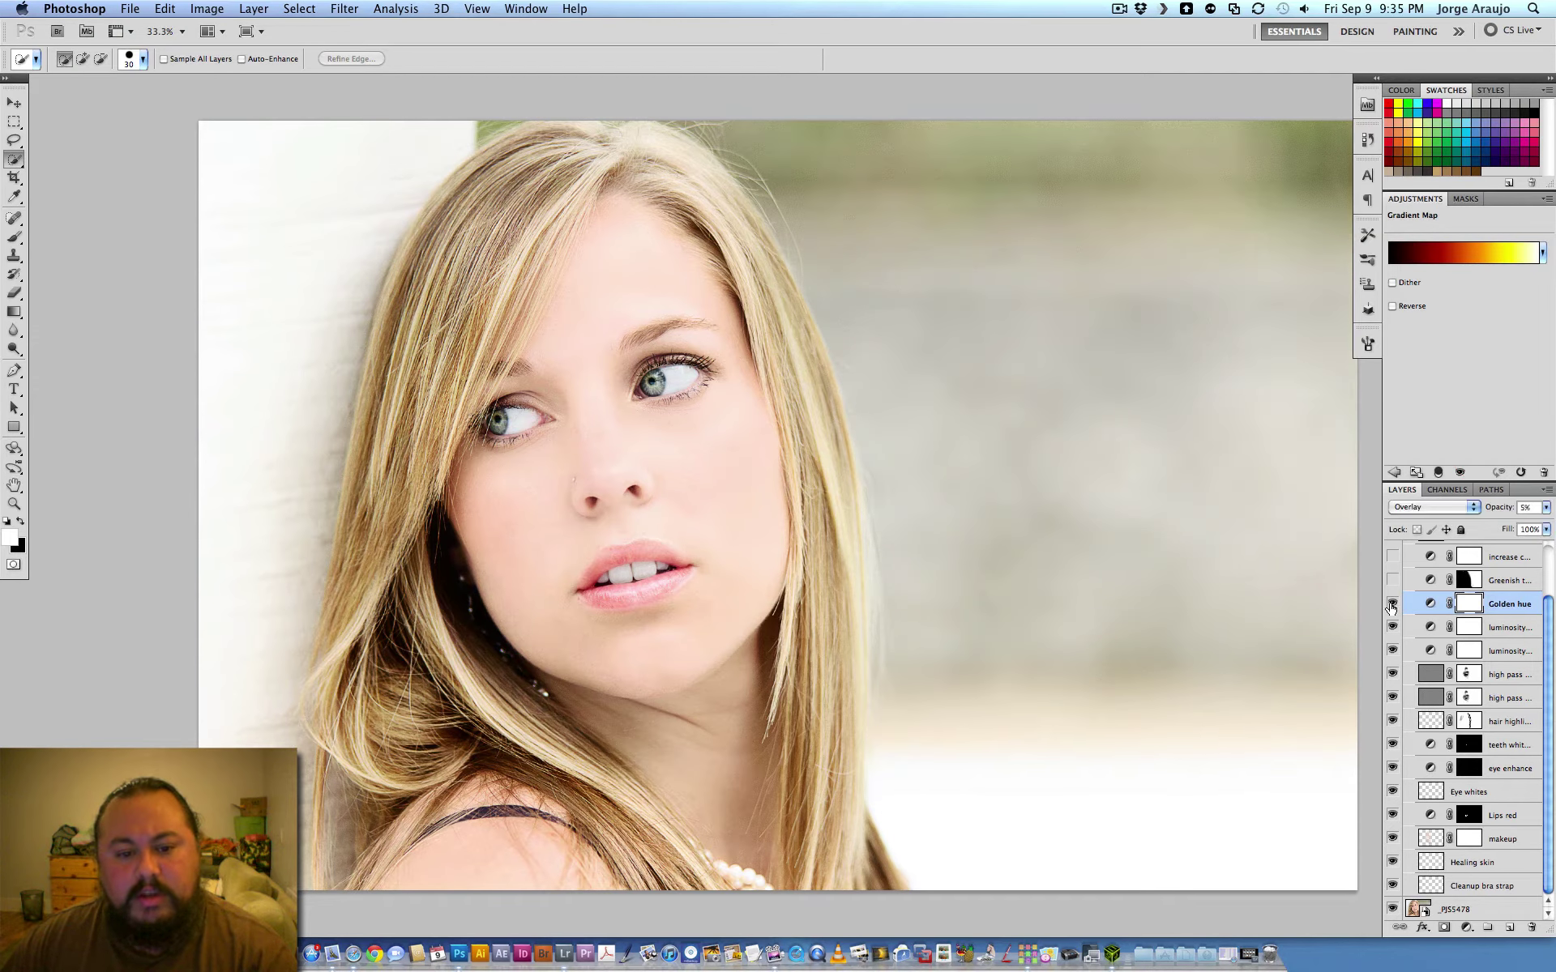
scroll(1487, 636, "up", 3)
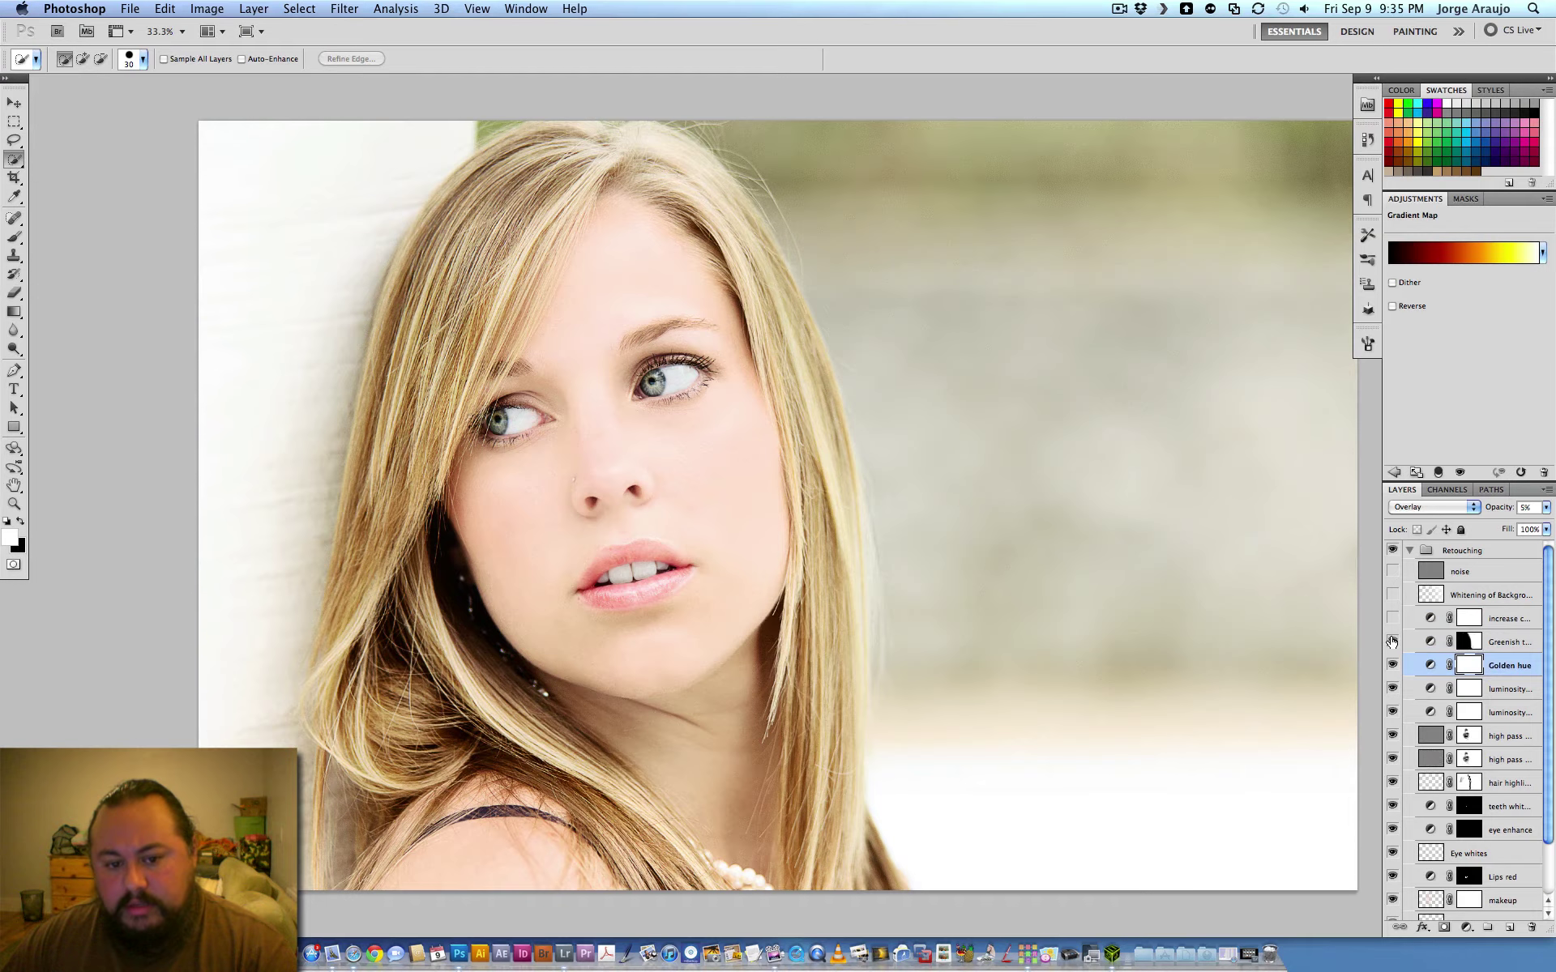
Disable the Greenish tone gradient map layer's mask and raise the layer's opacity to 100% in Normal mode
left_click(1499, 642)
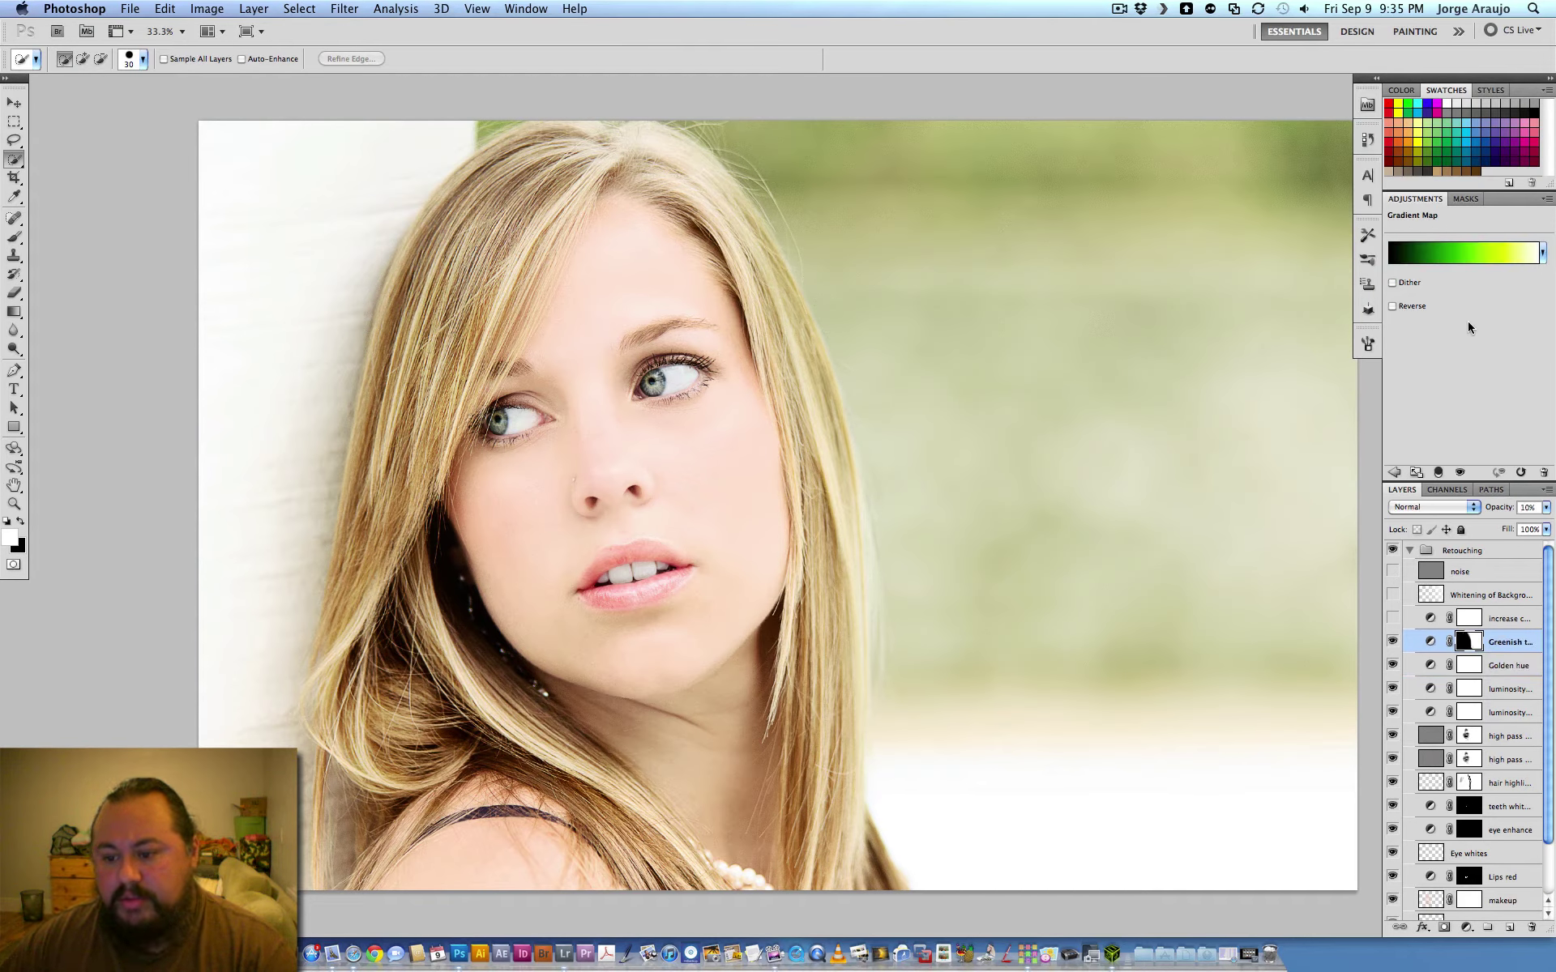
left_click(1471, 642, "shift")
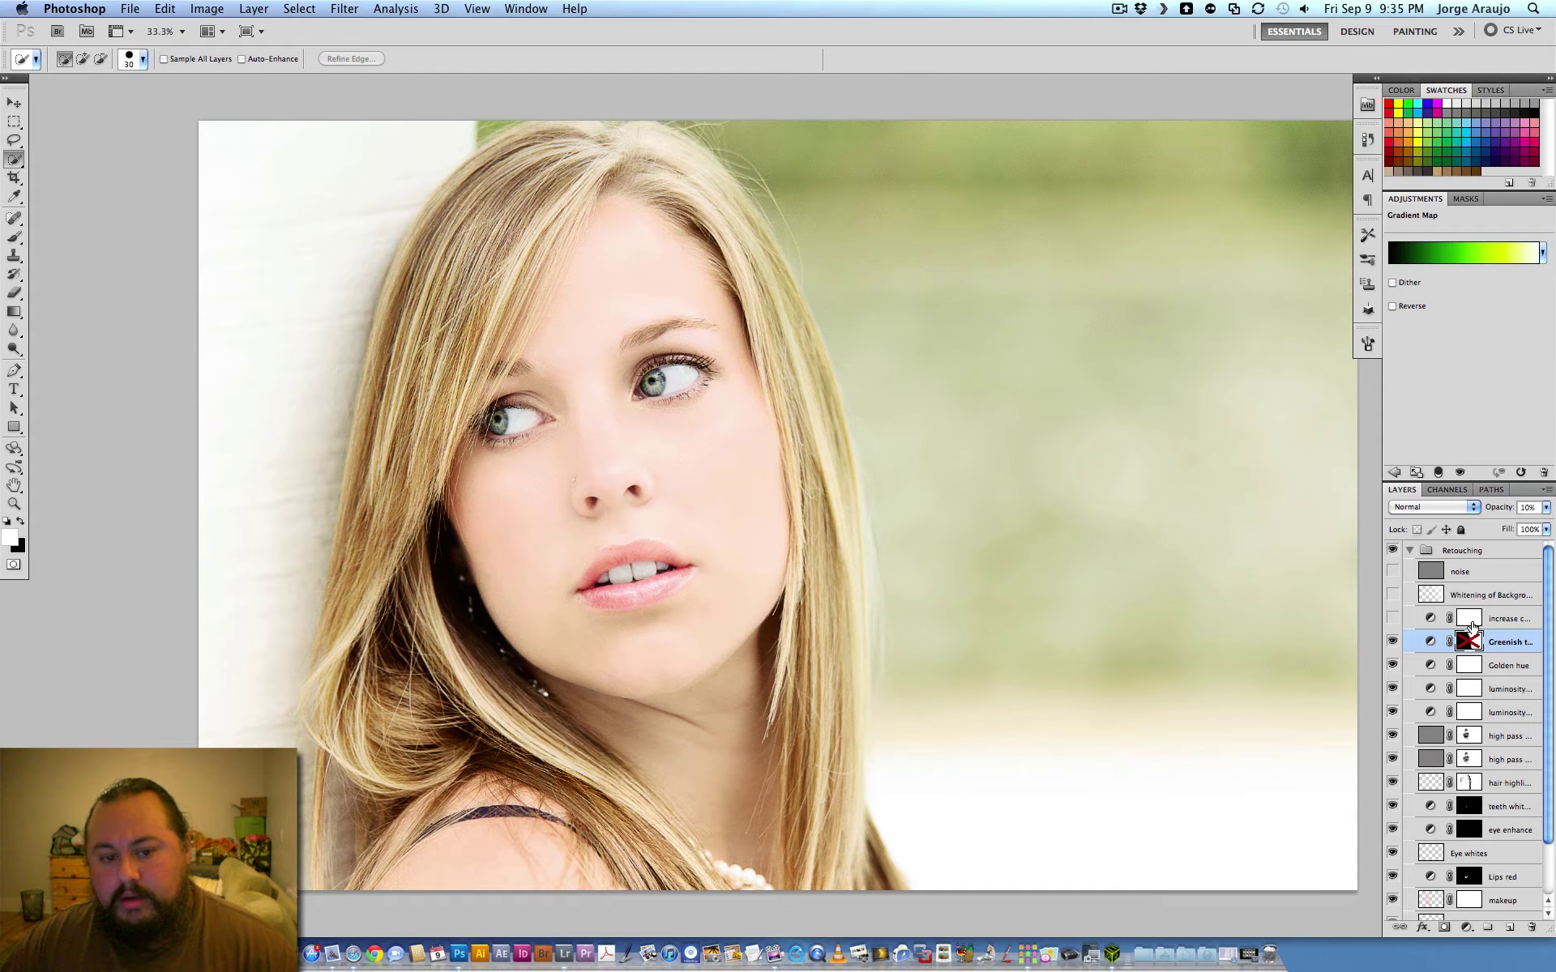
left_click(1546, 509)
left_click_drag(1548, 531, 1548, 531)
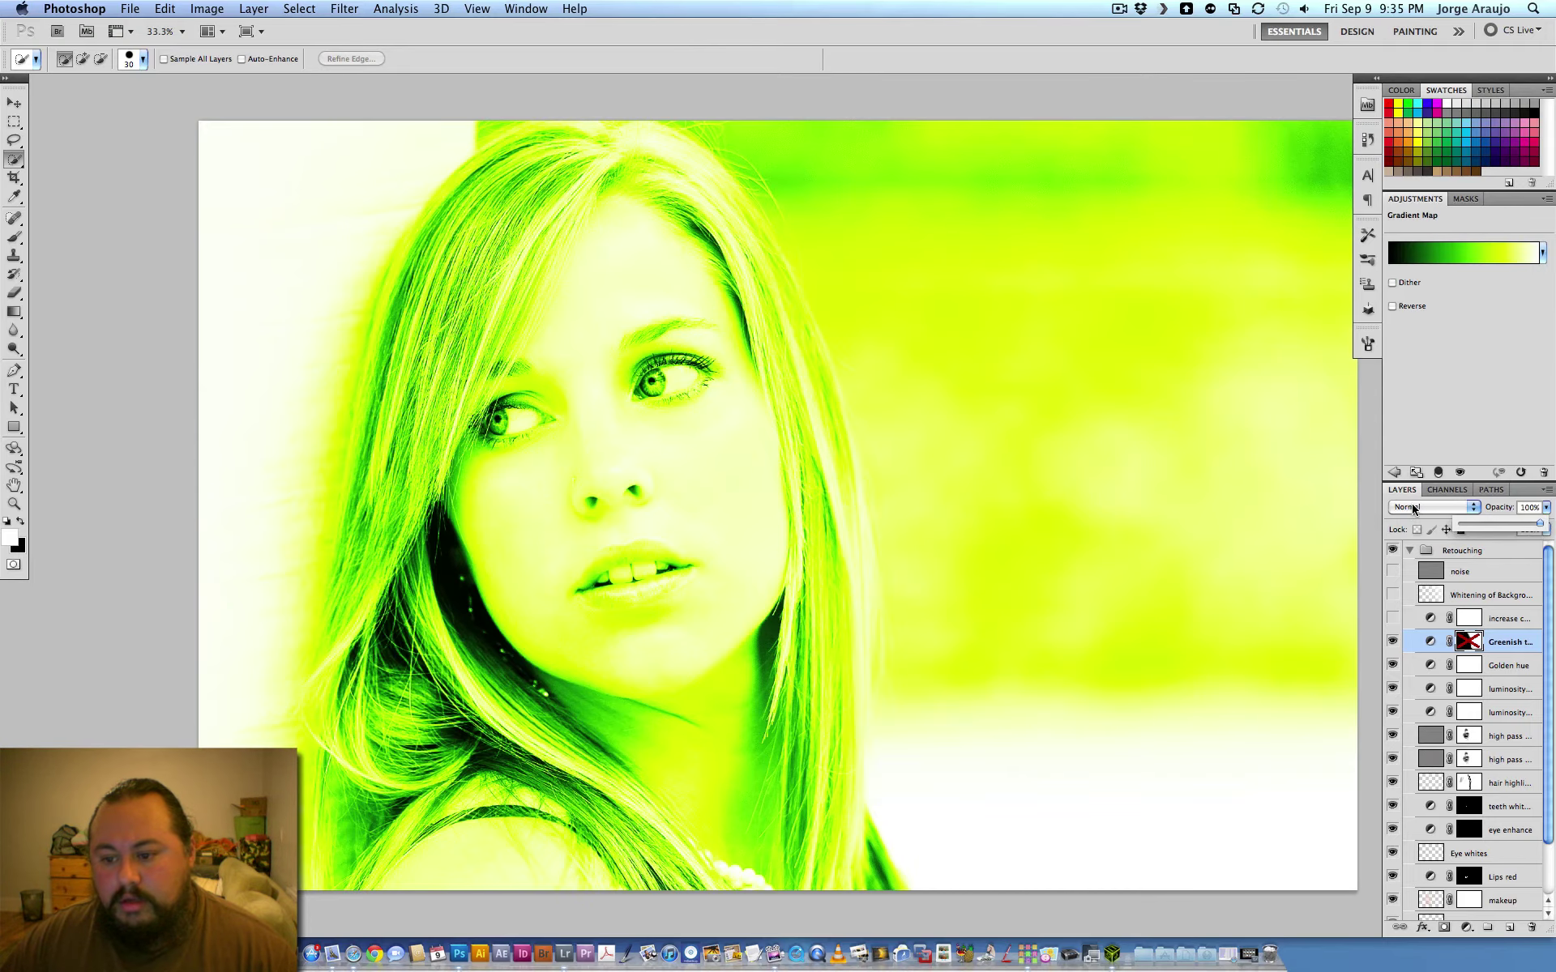
left_click(1410, 507)
left_click(1410, 509)
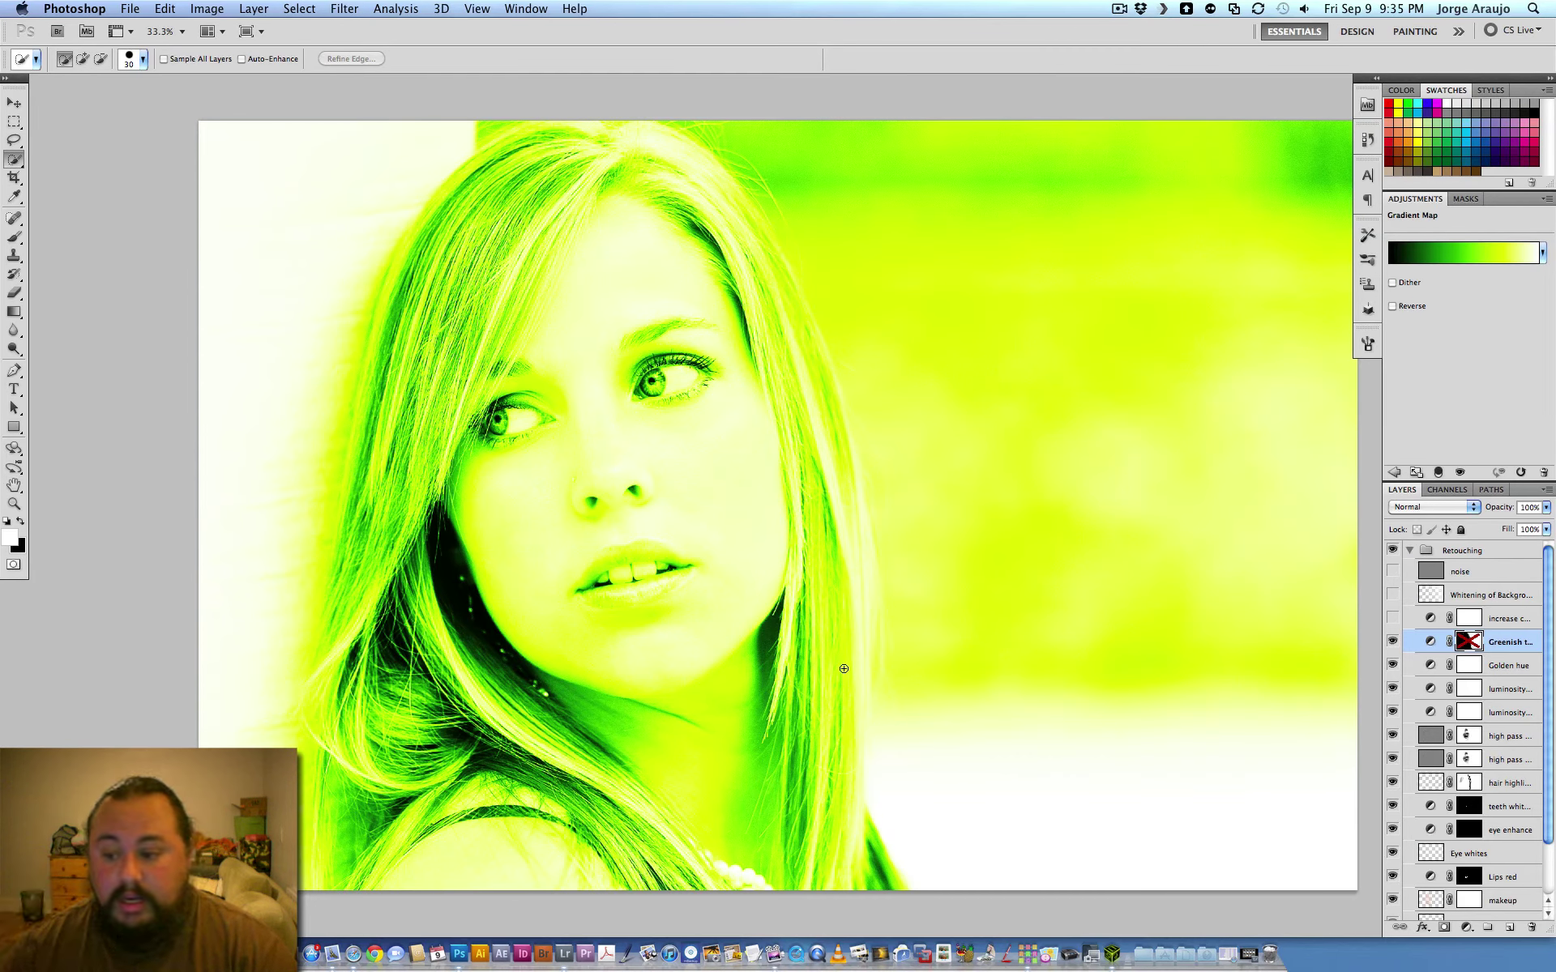
Set the Greenish tone layer's opacity to 10% and compare the portrait with and without the layer
key("1")
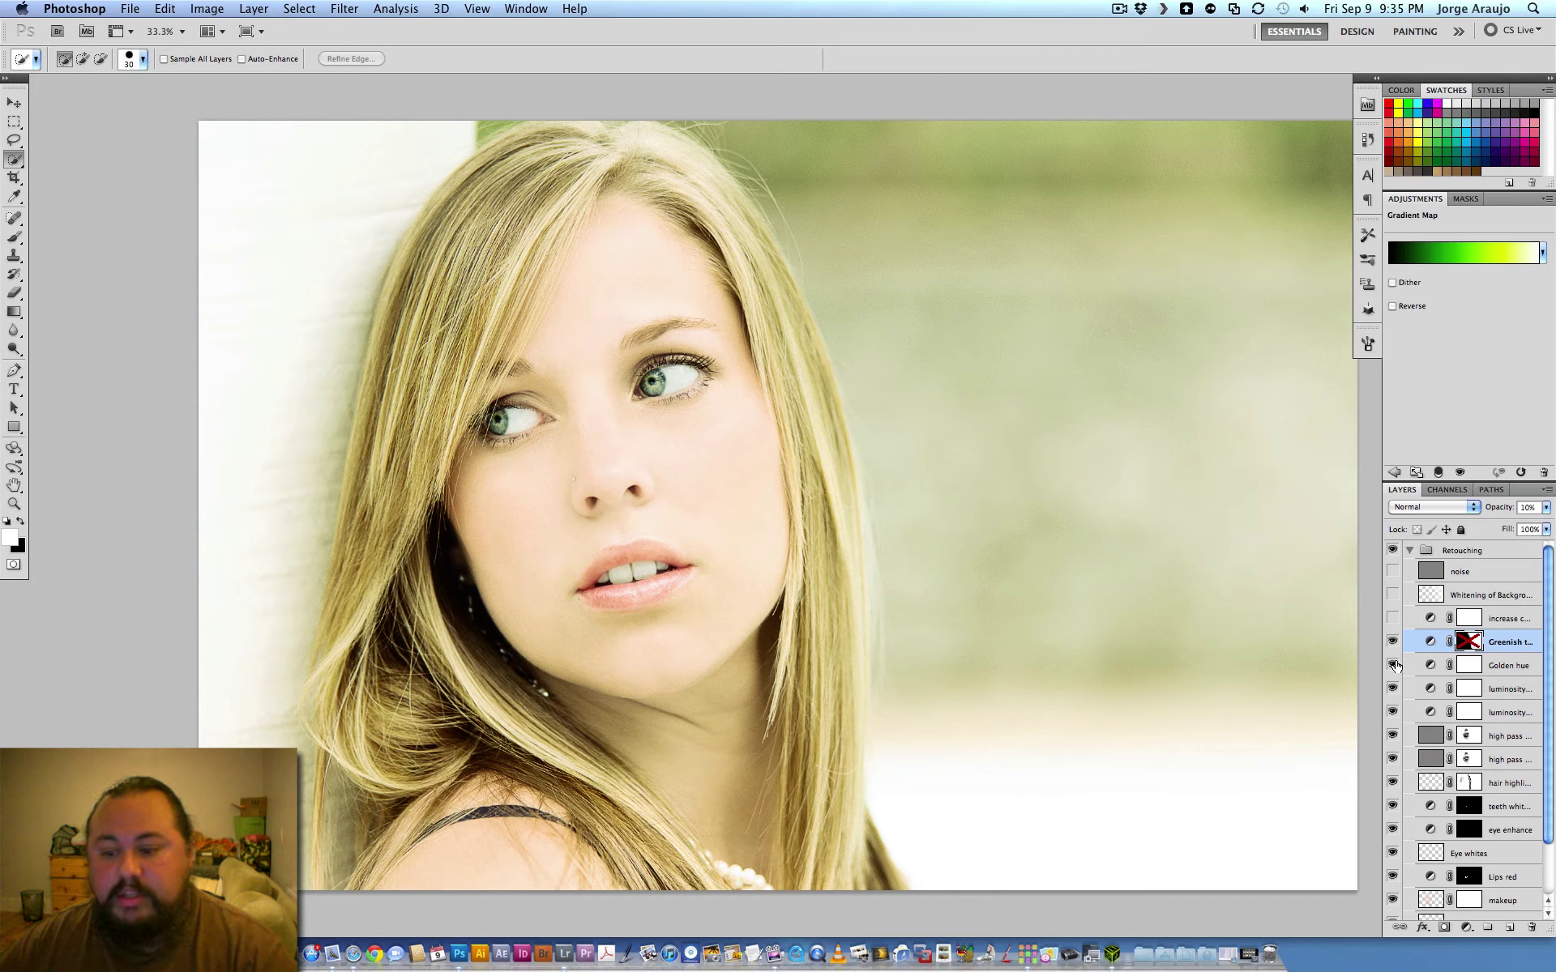
left_click(1392, 642)
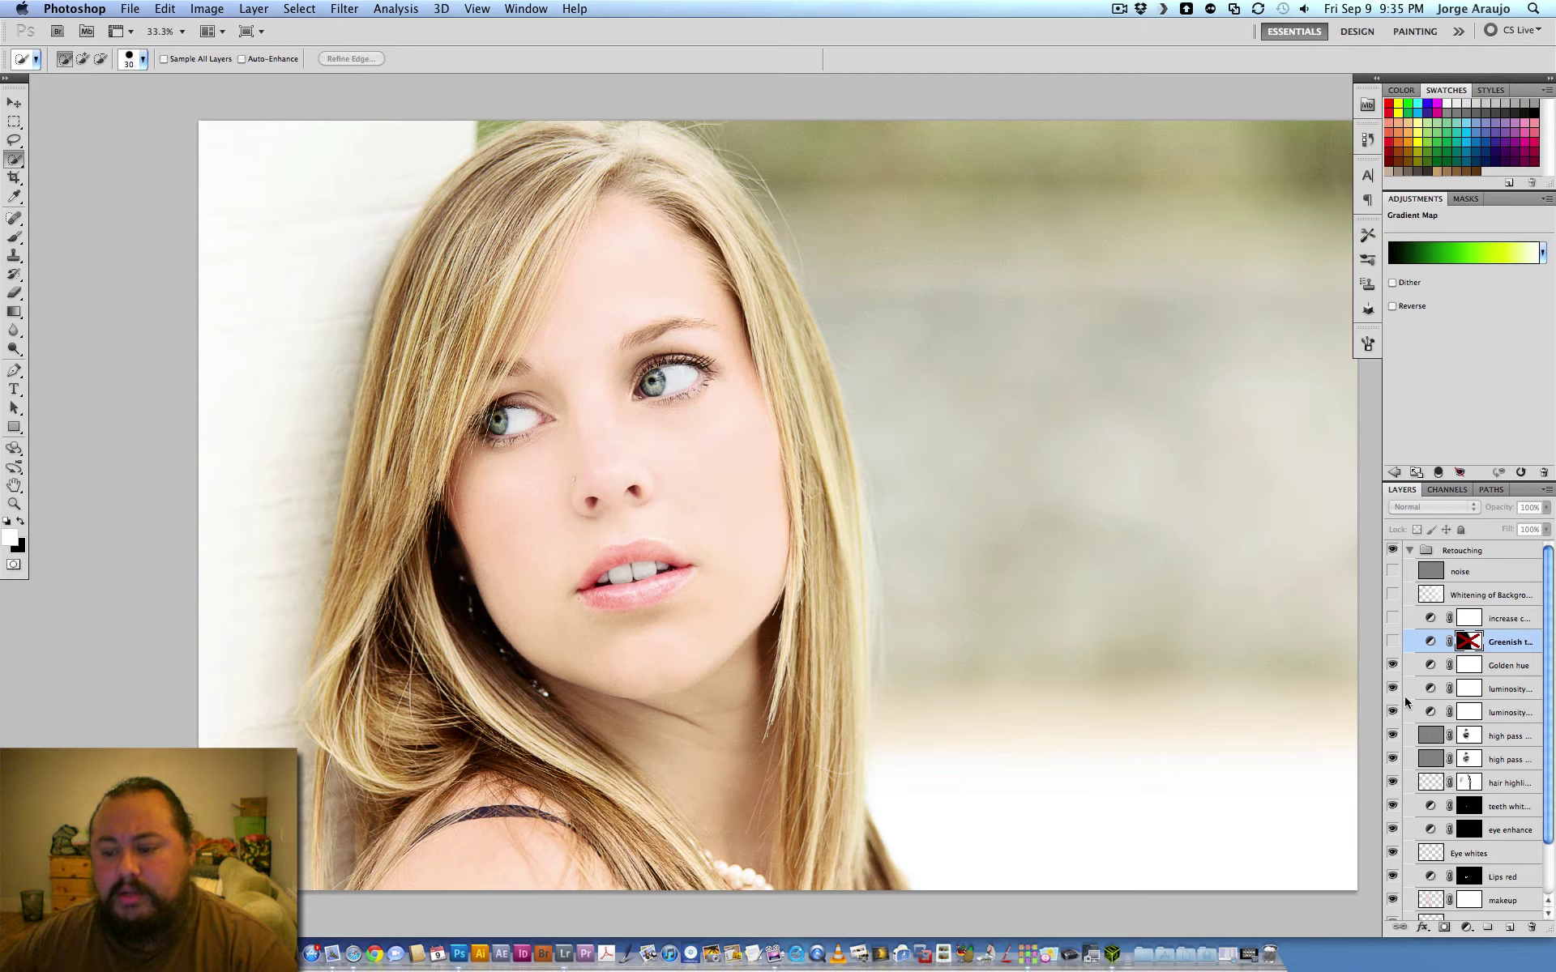
left_click(1393, 643)
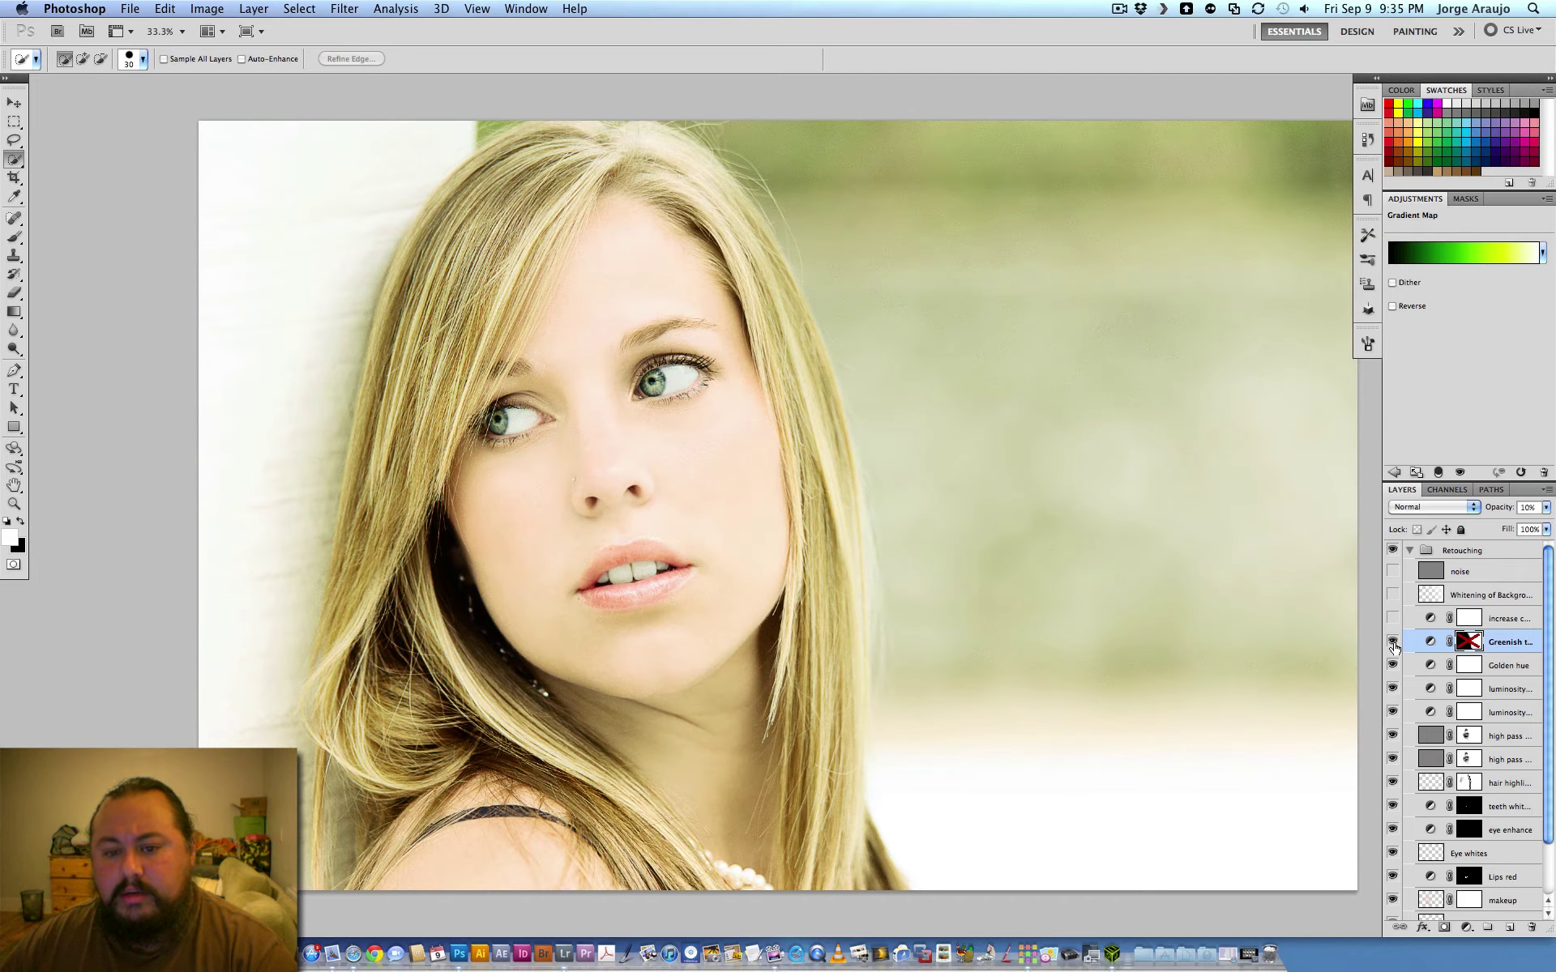
left_click(1393, 644)
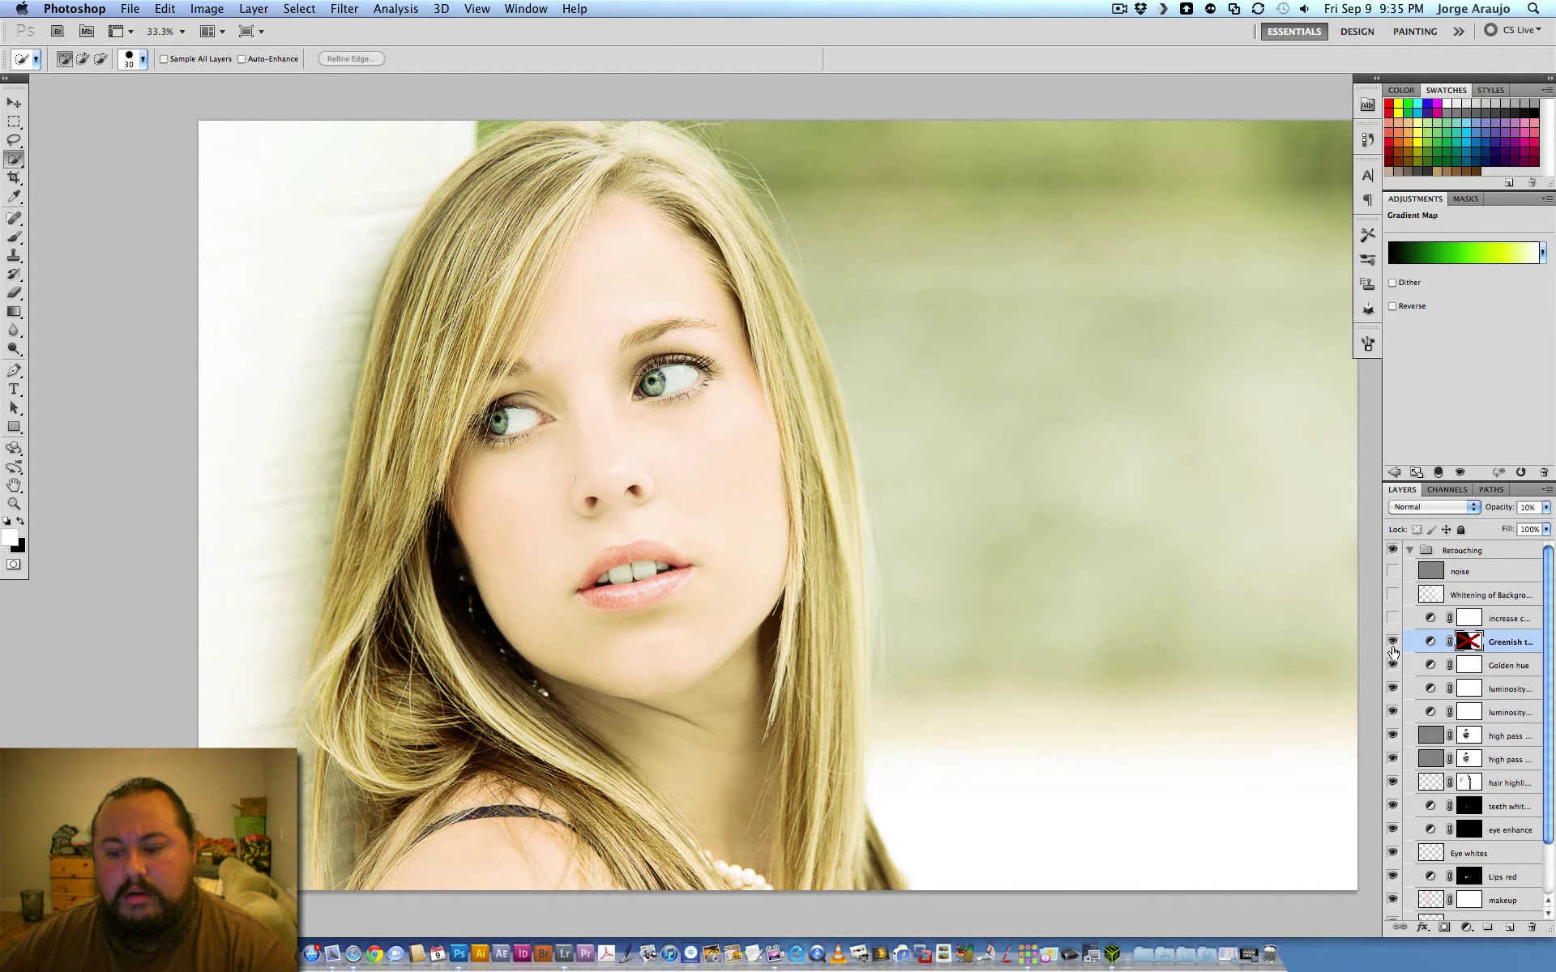
Re-enable the Greenish tone layer's mask so the tint applies only to the background, and switch to the Move tool
left_click(1471, 643, "shift")
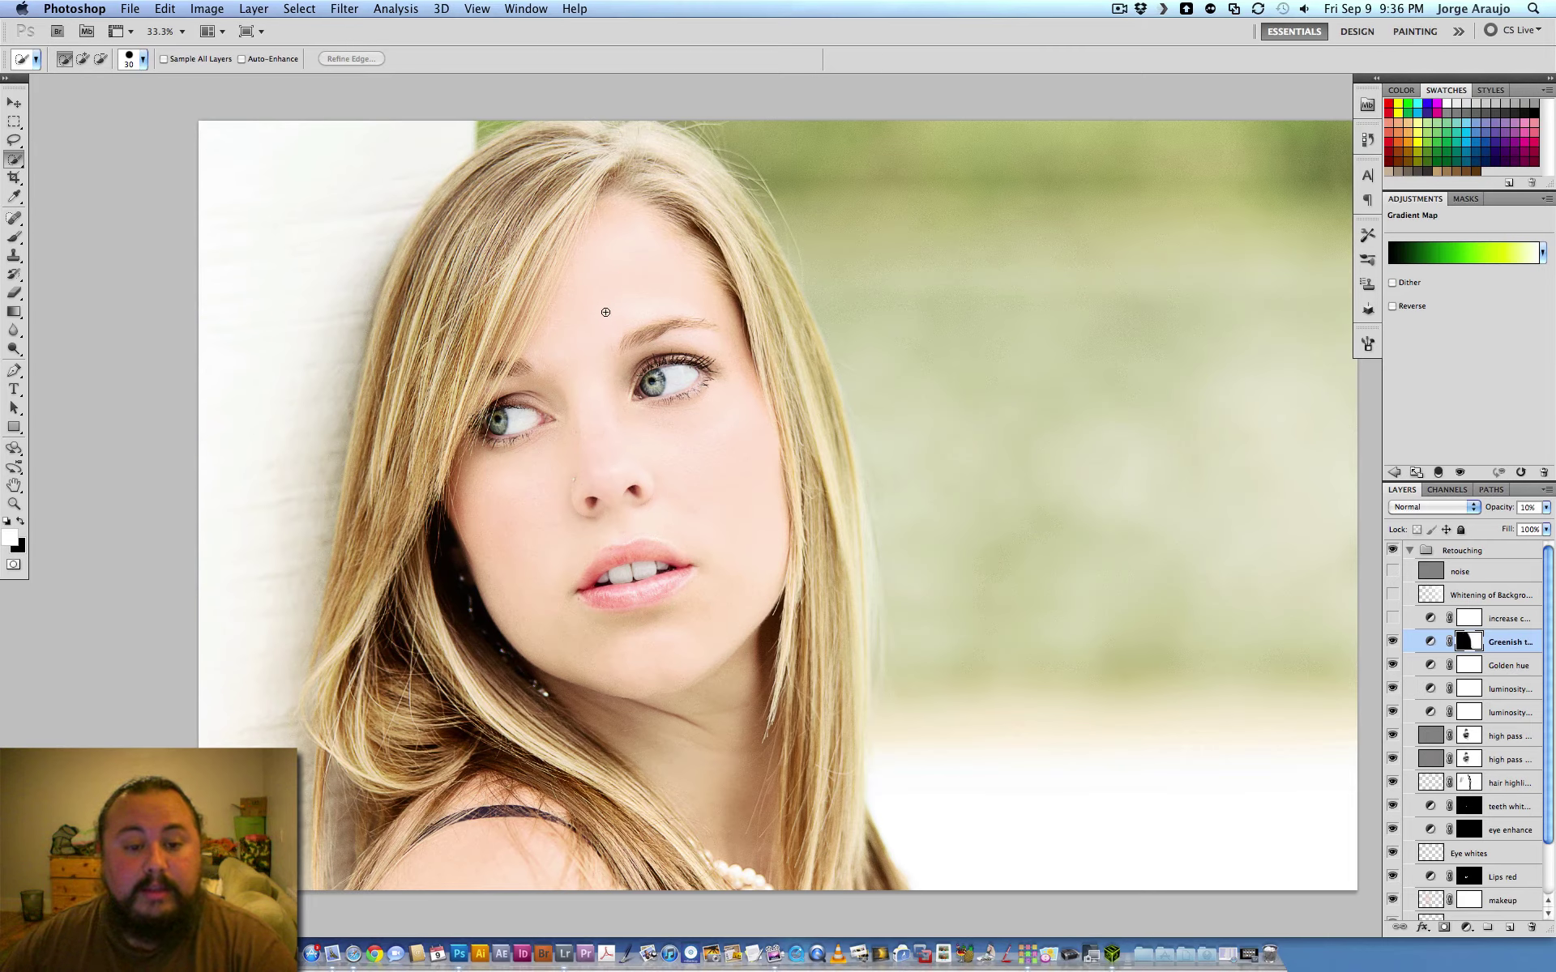
left_click(14, 102)
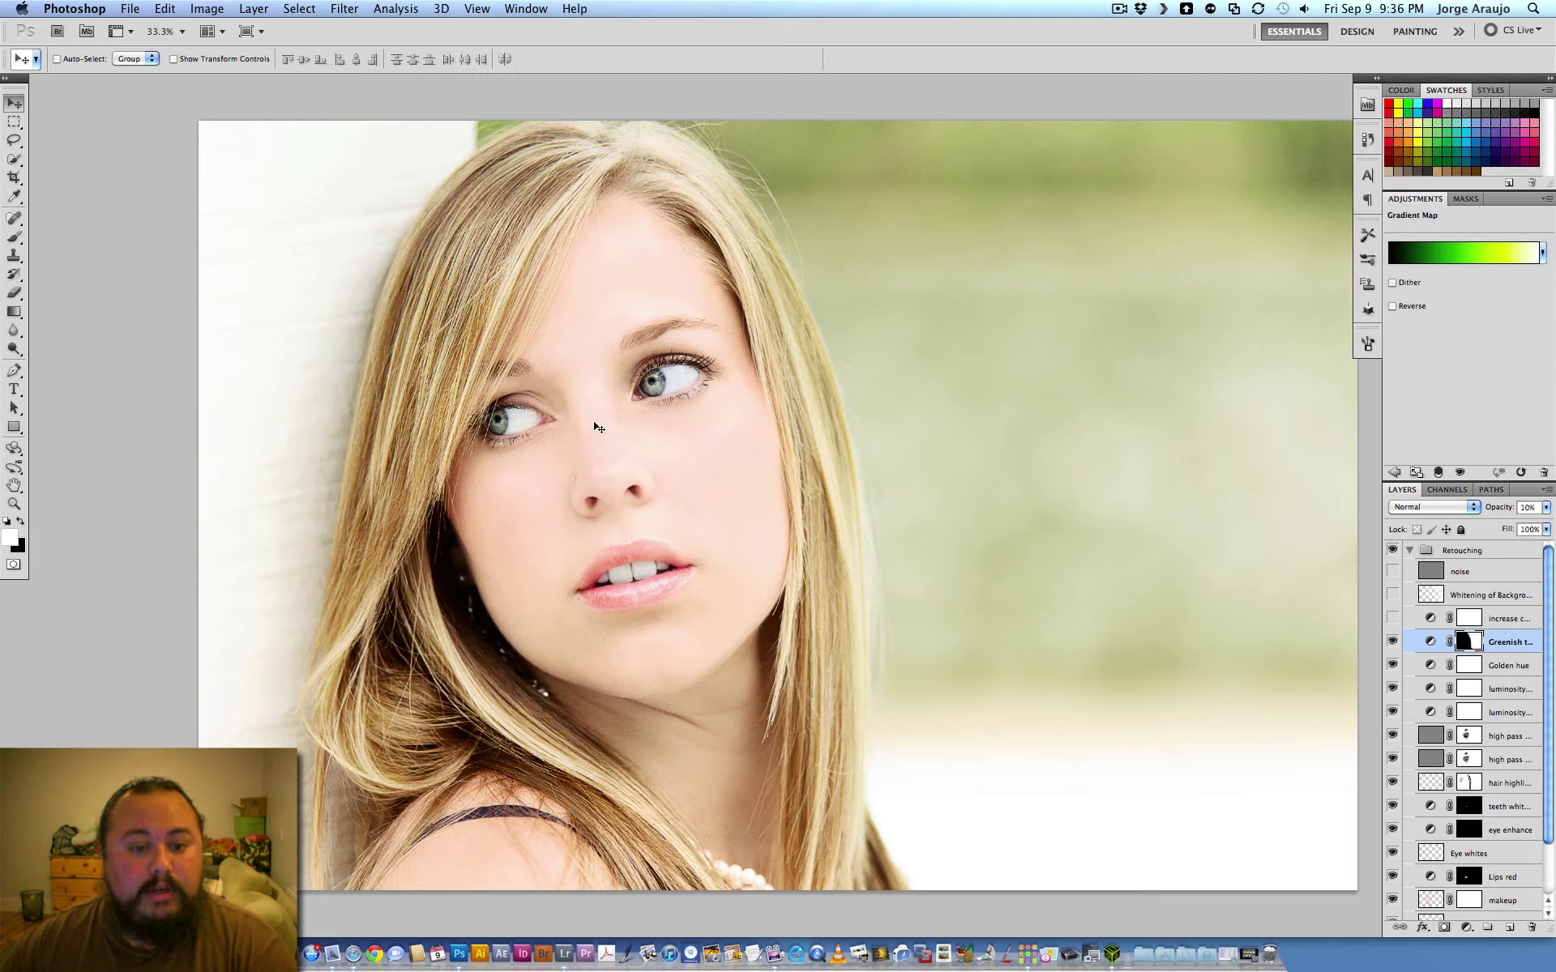
left_click(1473, 646, "shift")
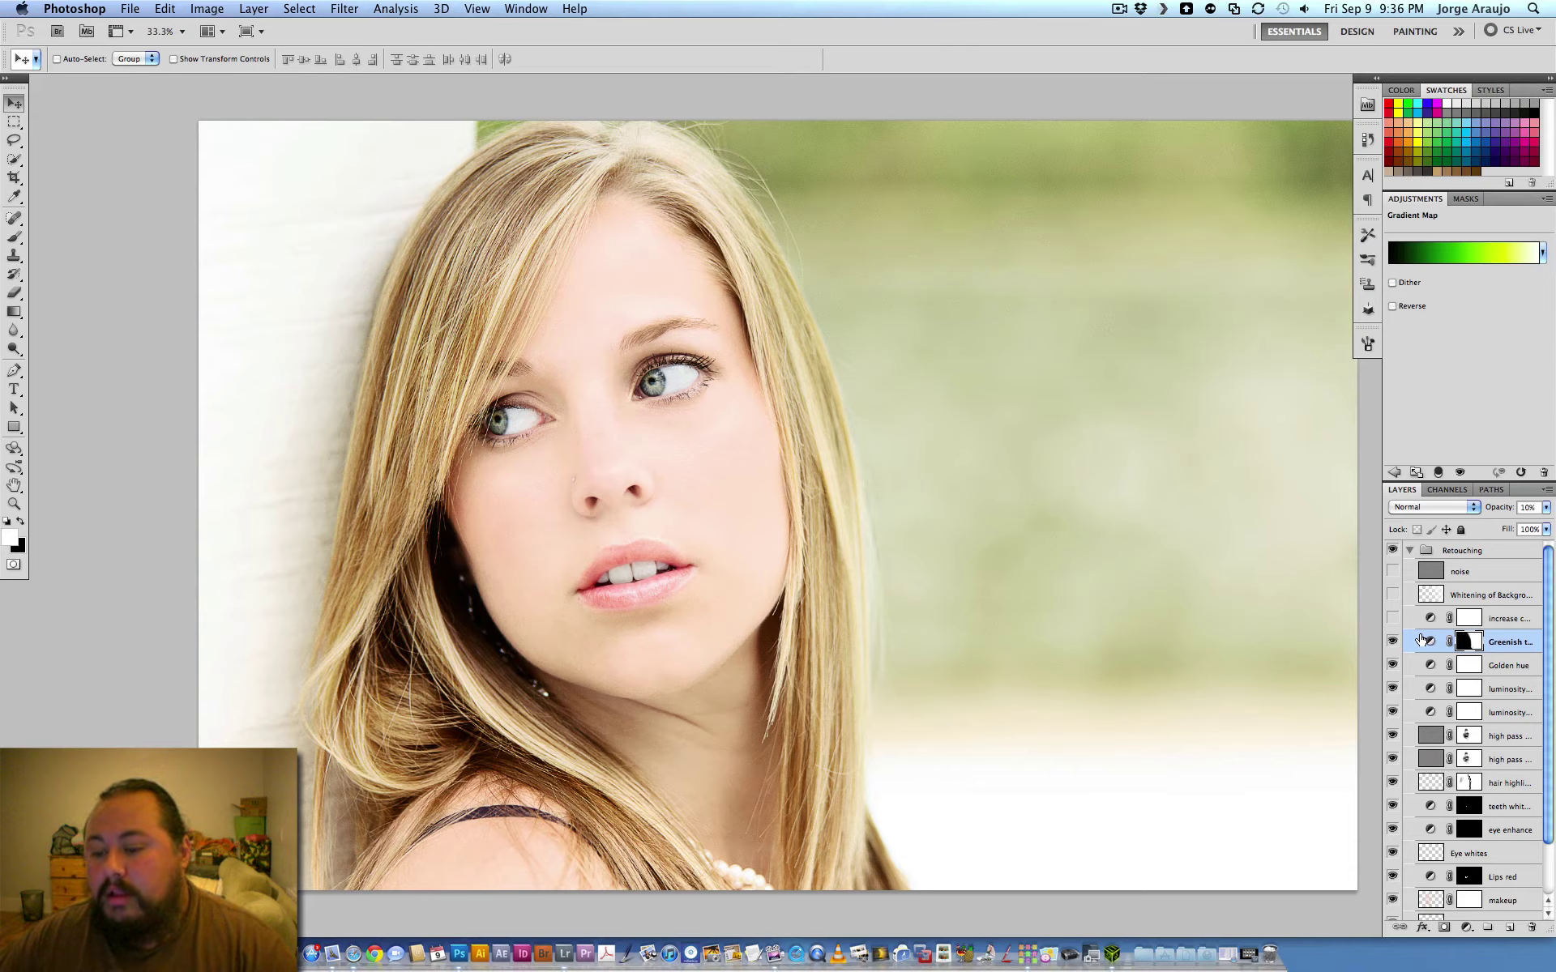
Widen the panels to read the layer names, compare the image with and without the increase contrast Curves layer, and leave it visible
left_click(1500, 622)
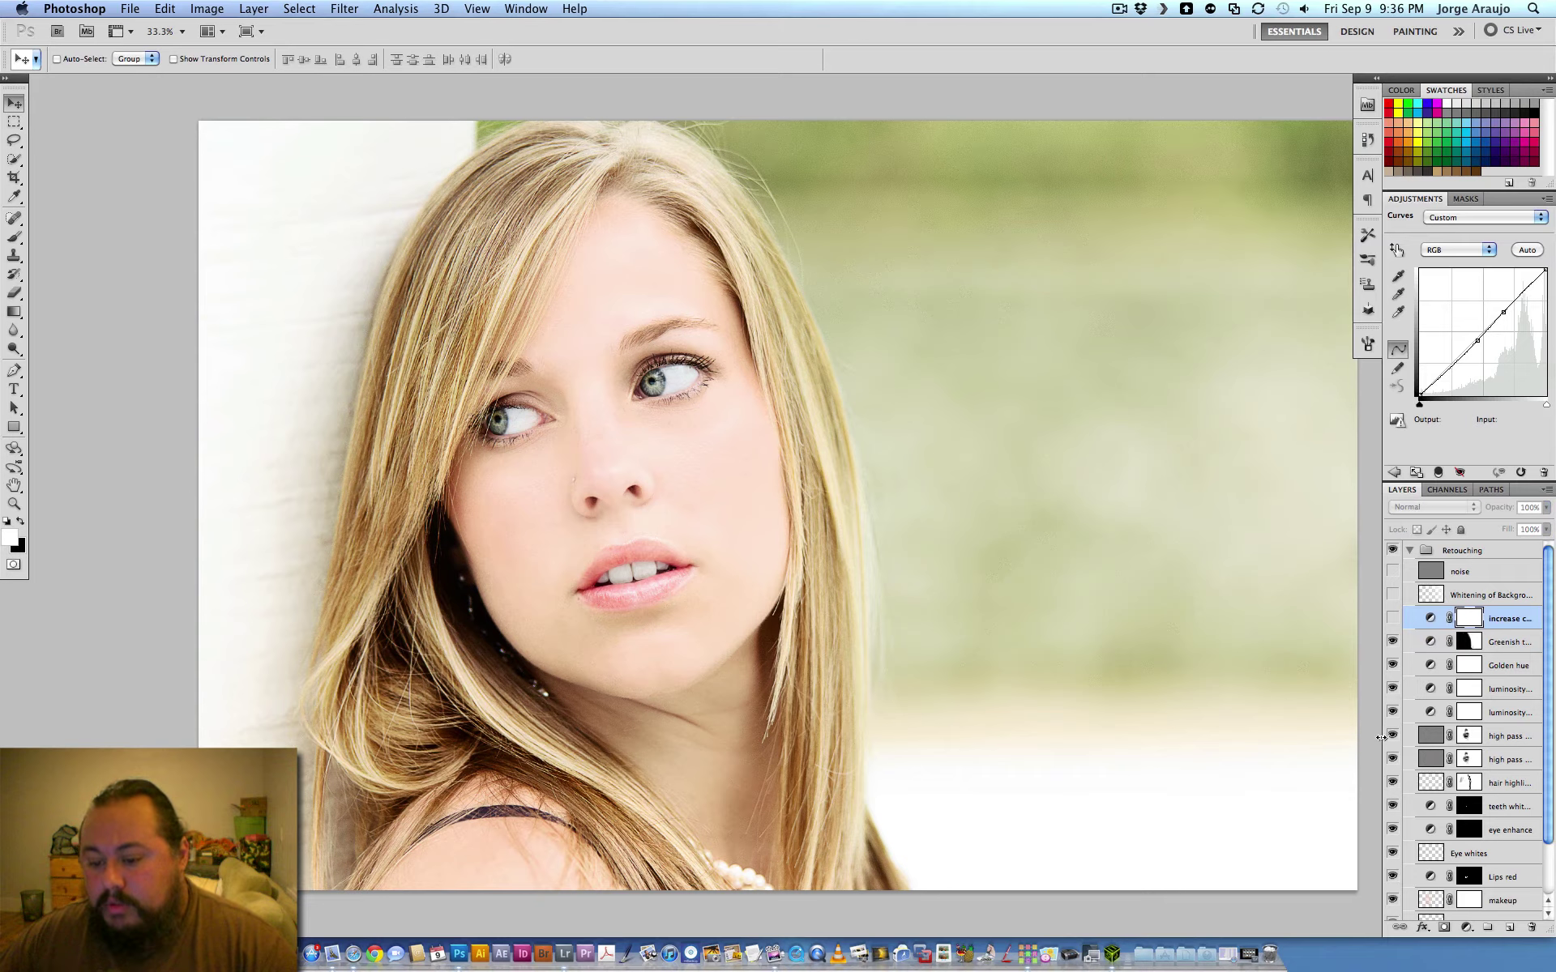
left_click_drag(1389, 742, 1347, 744)
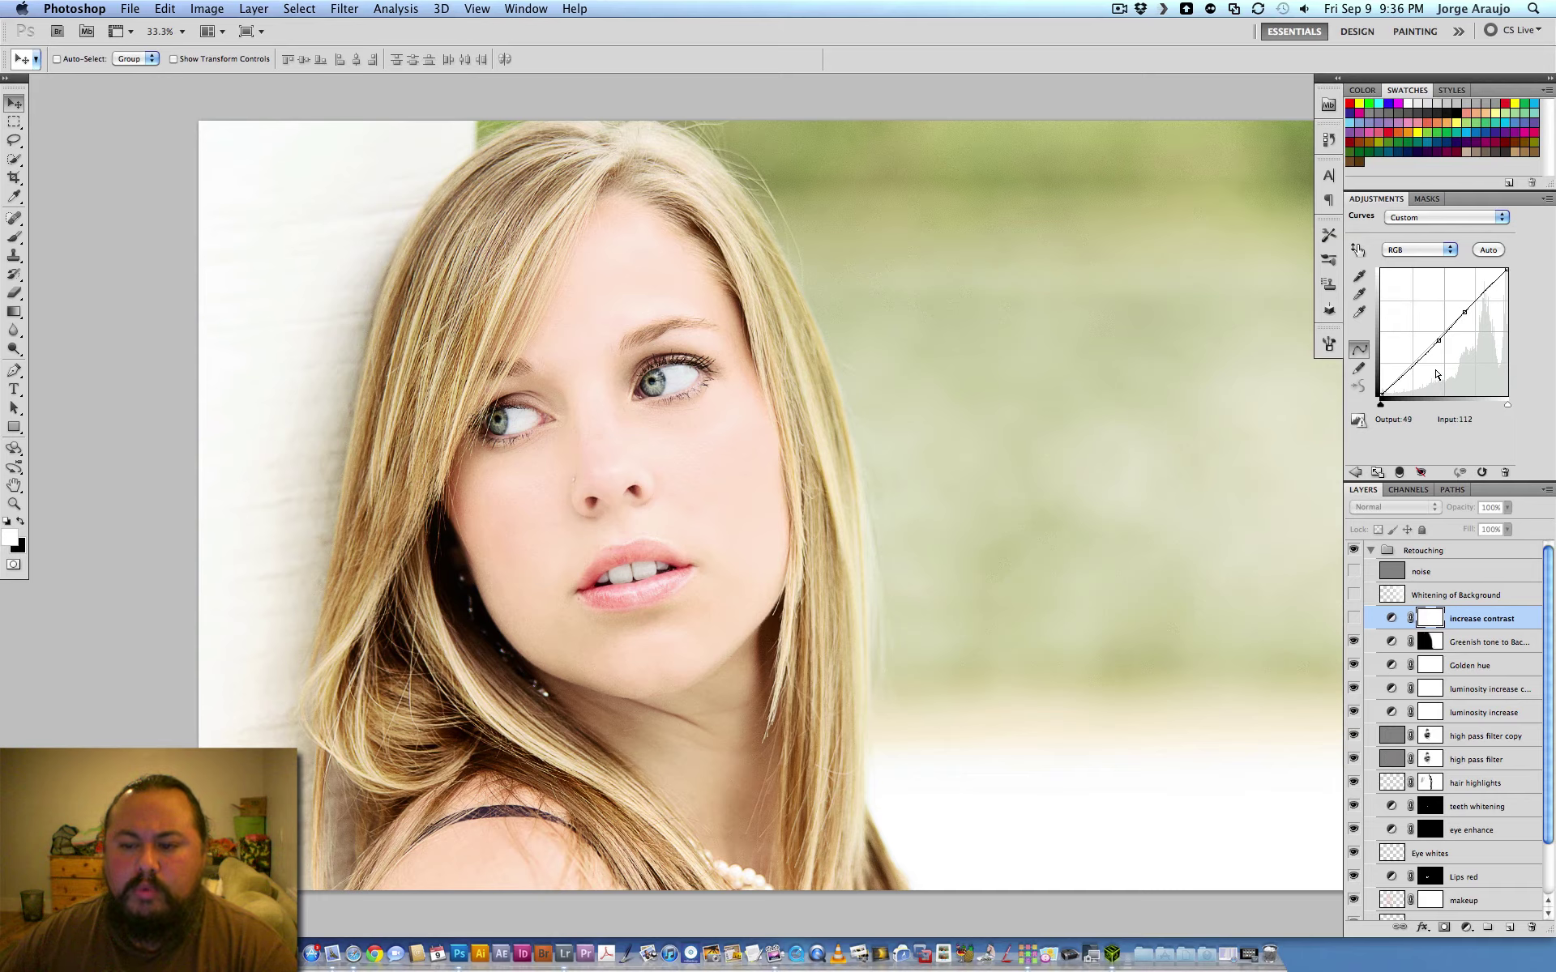
left_click(1353, 620)
left_click(1355, 620)
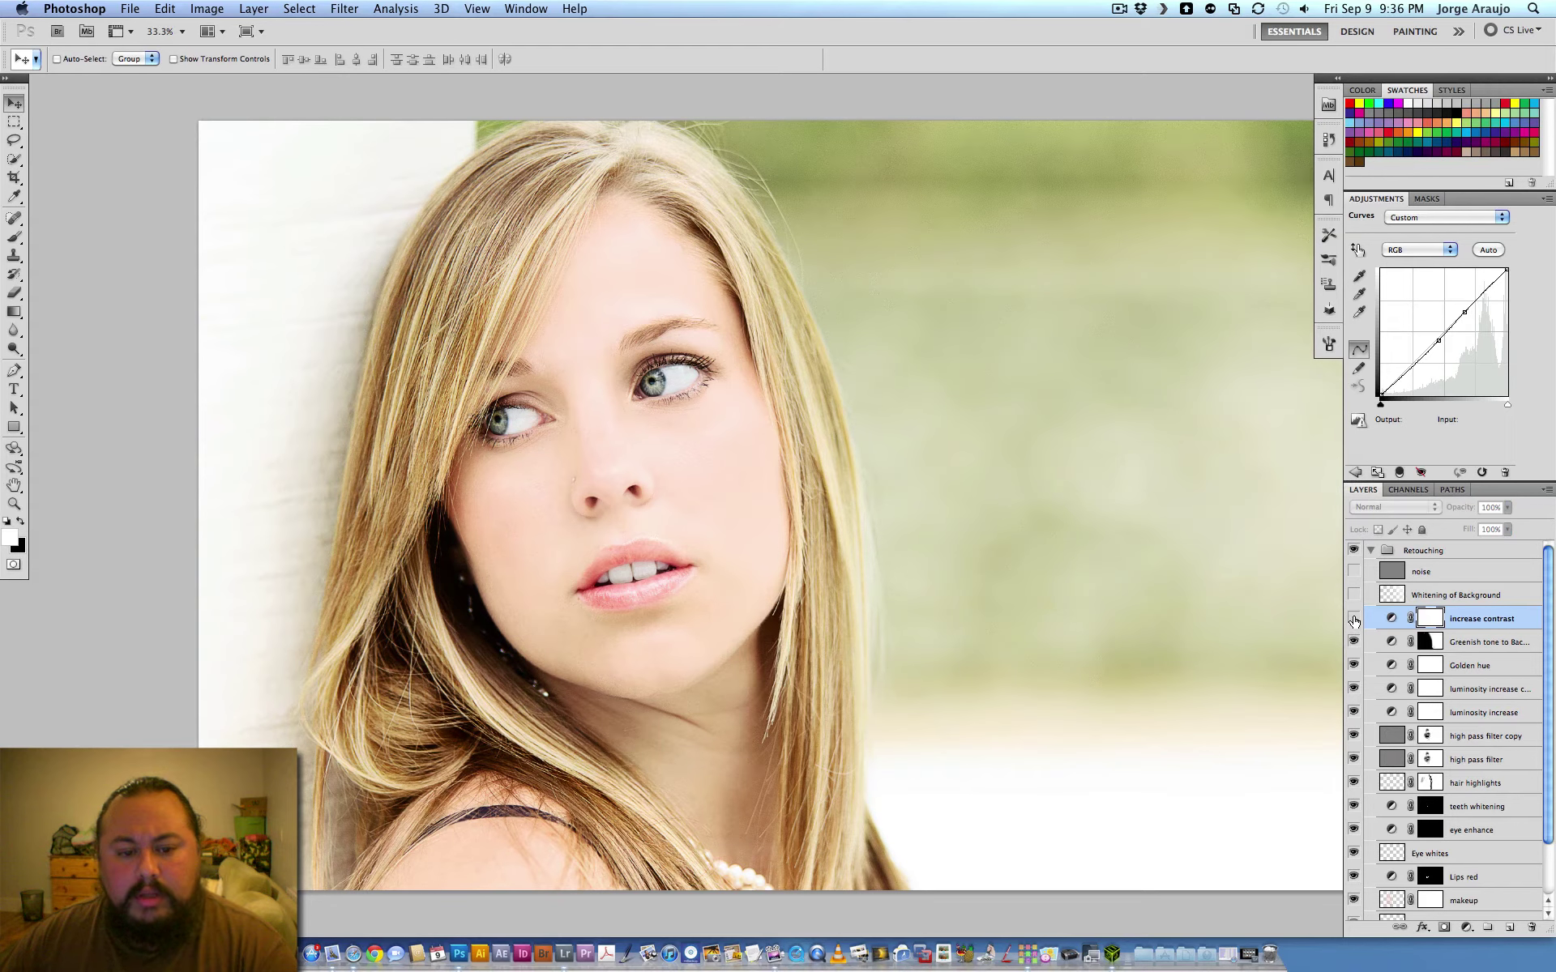
left_click(1353, 620)
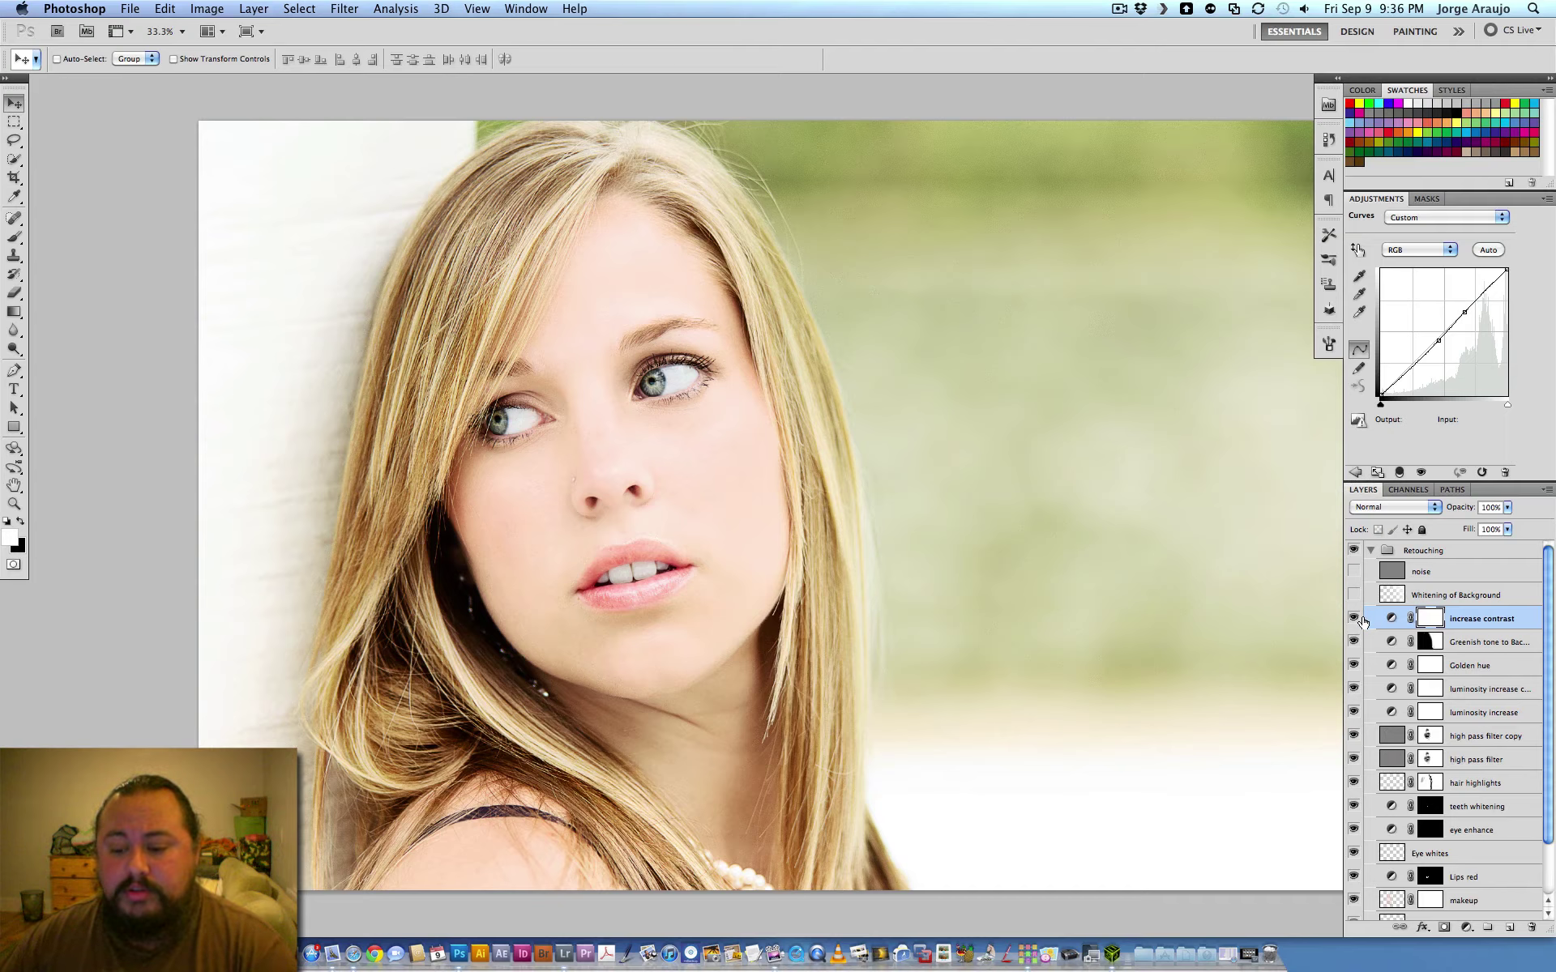
left_click(1353, 621)
left_click(1353, 620)
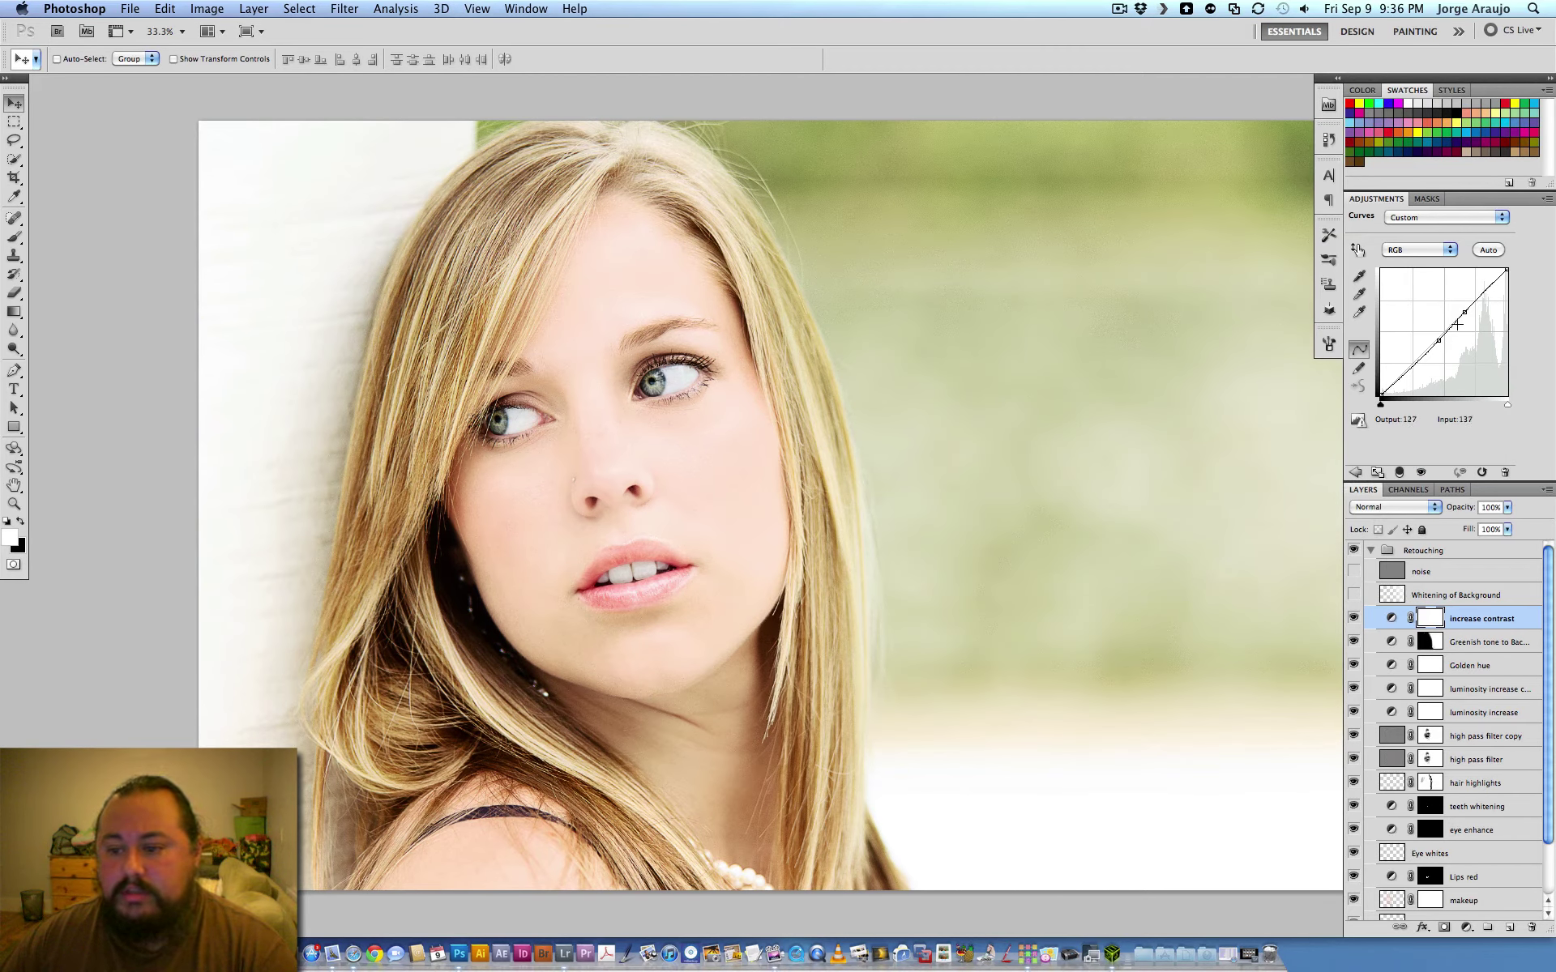
Switch Curves to Expanded View and try pulling the lower point of the increase contrast curve down
left_click(1436, 339)
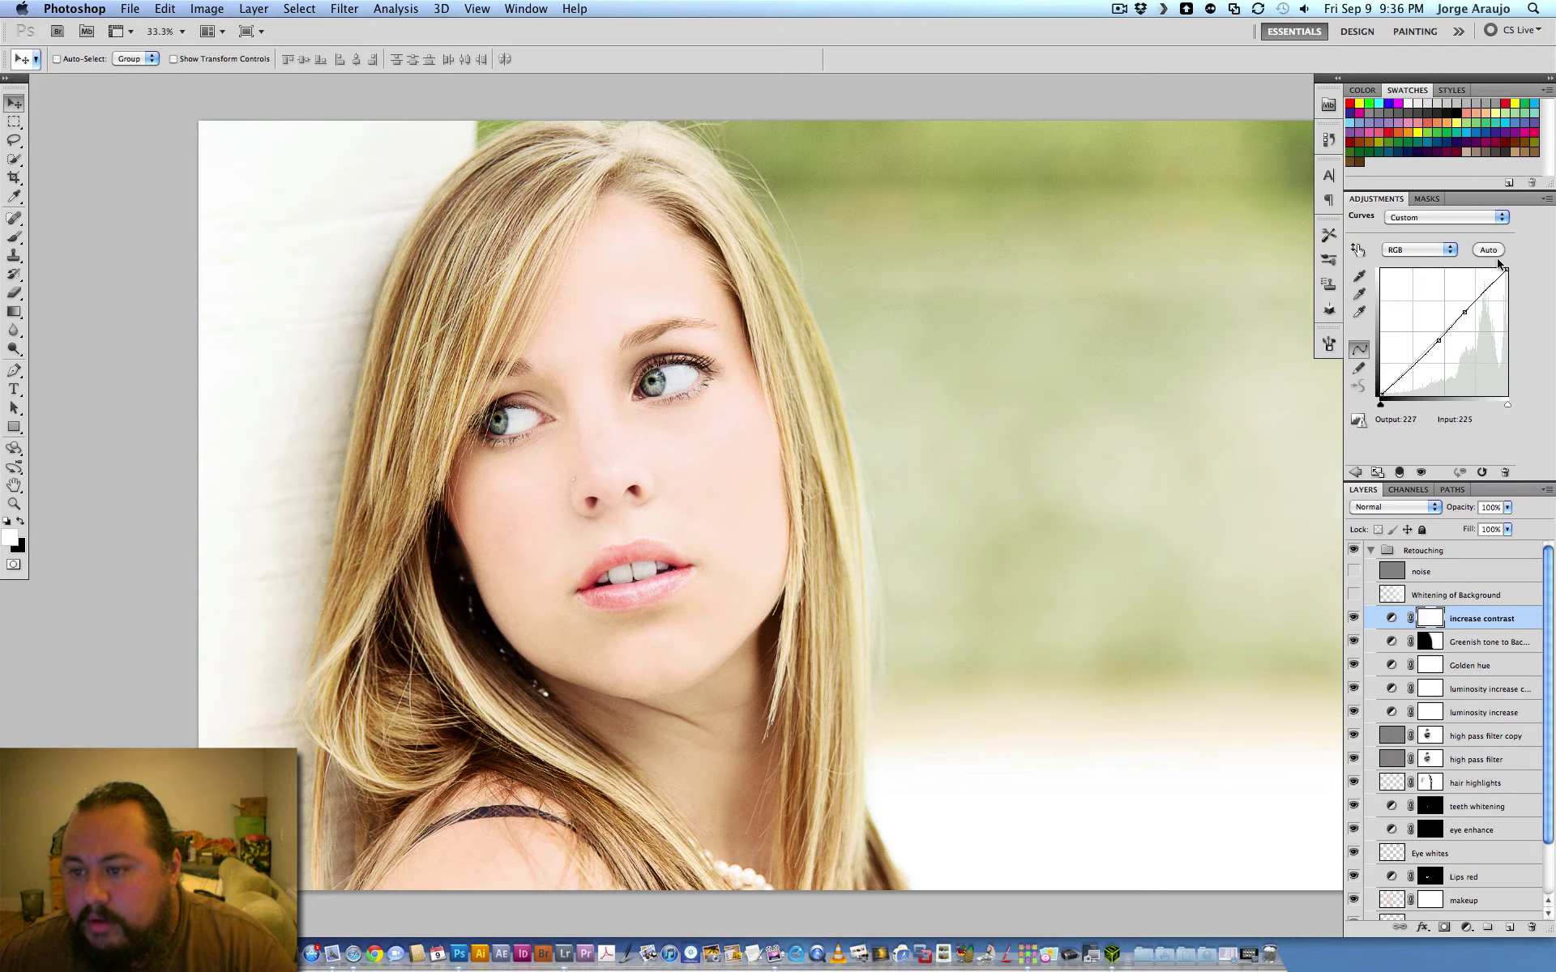
left_click(1545, 199)
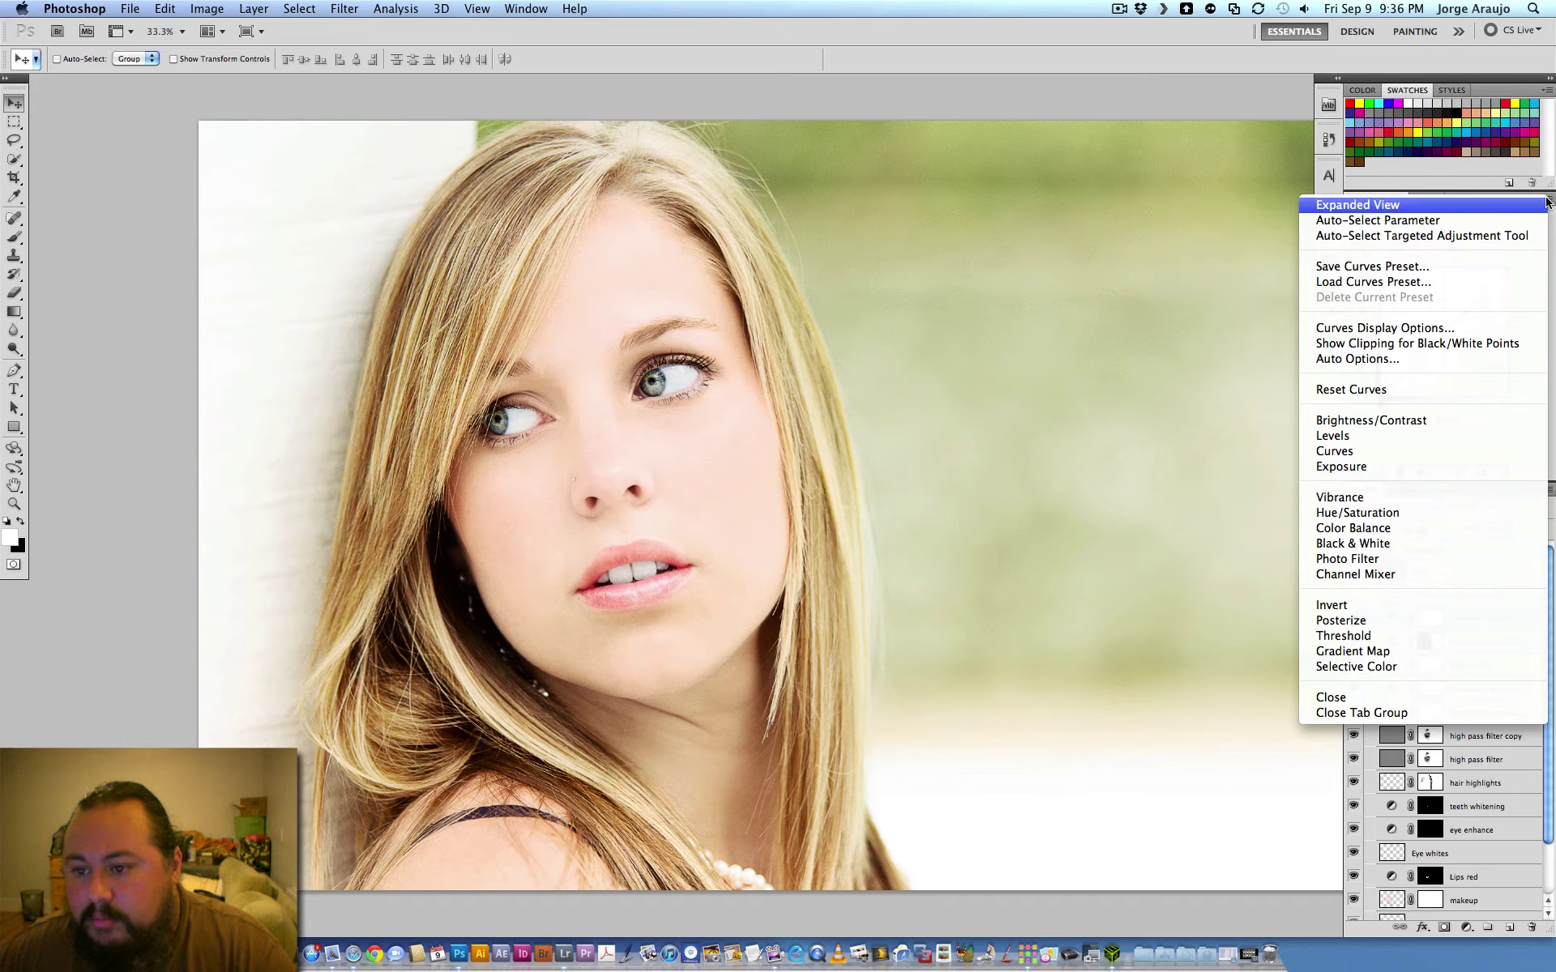
left_click(1411, 207)
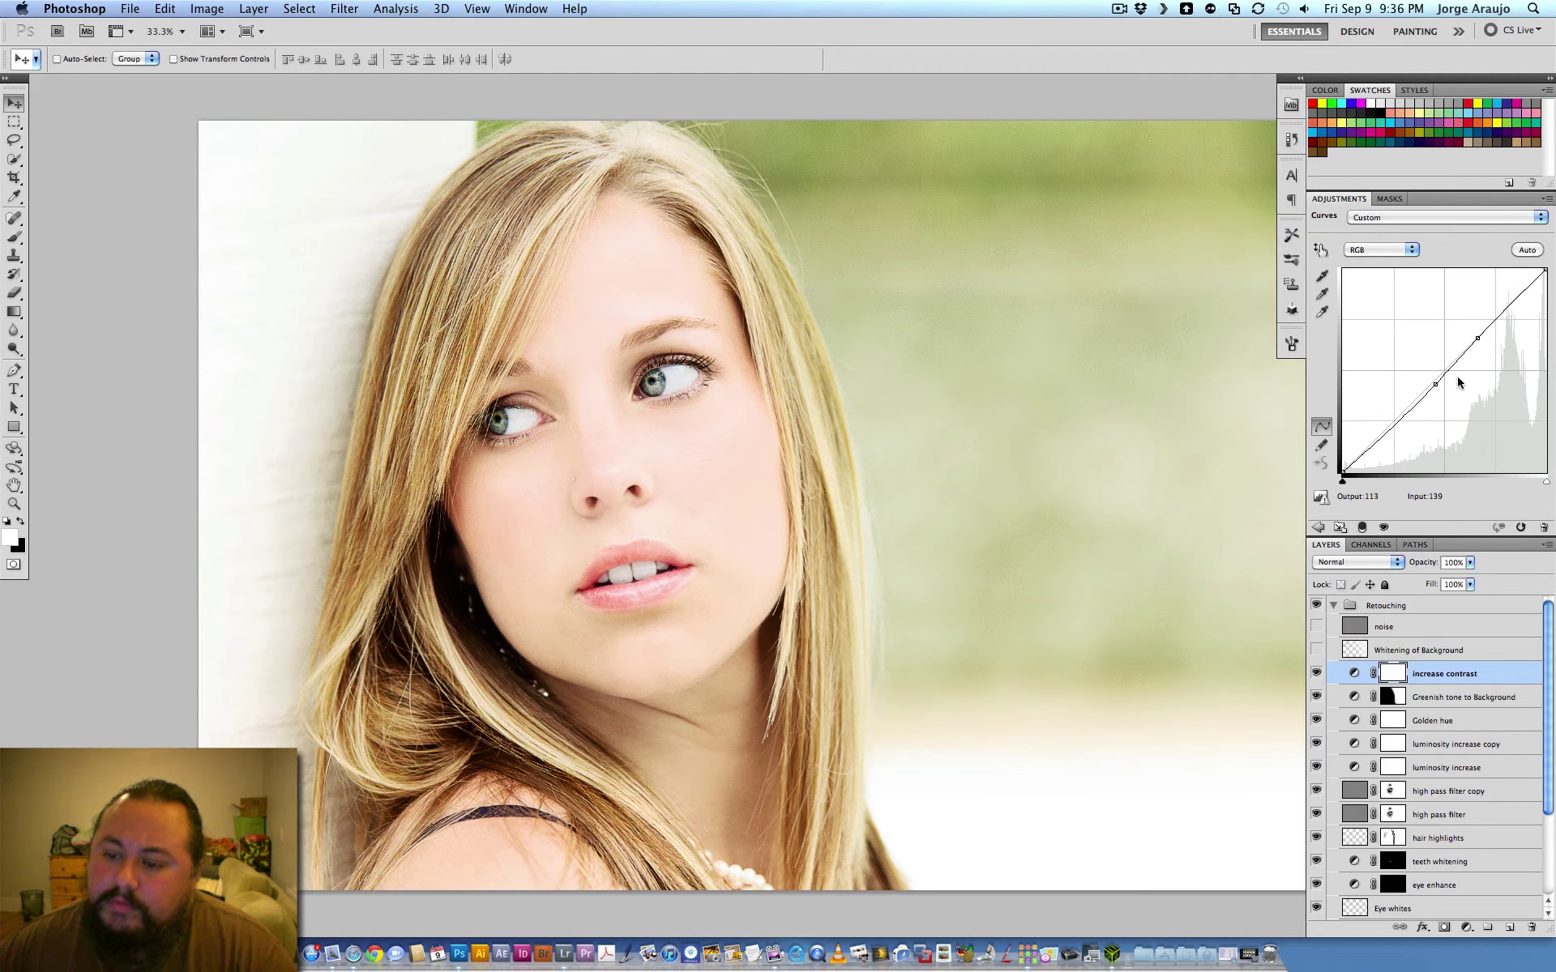
left_click_drag(1436, 387, 1441, 407)
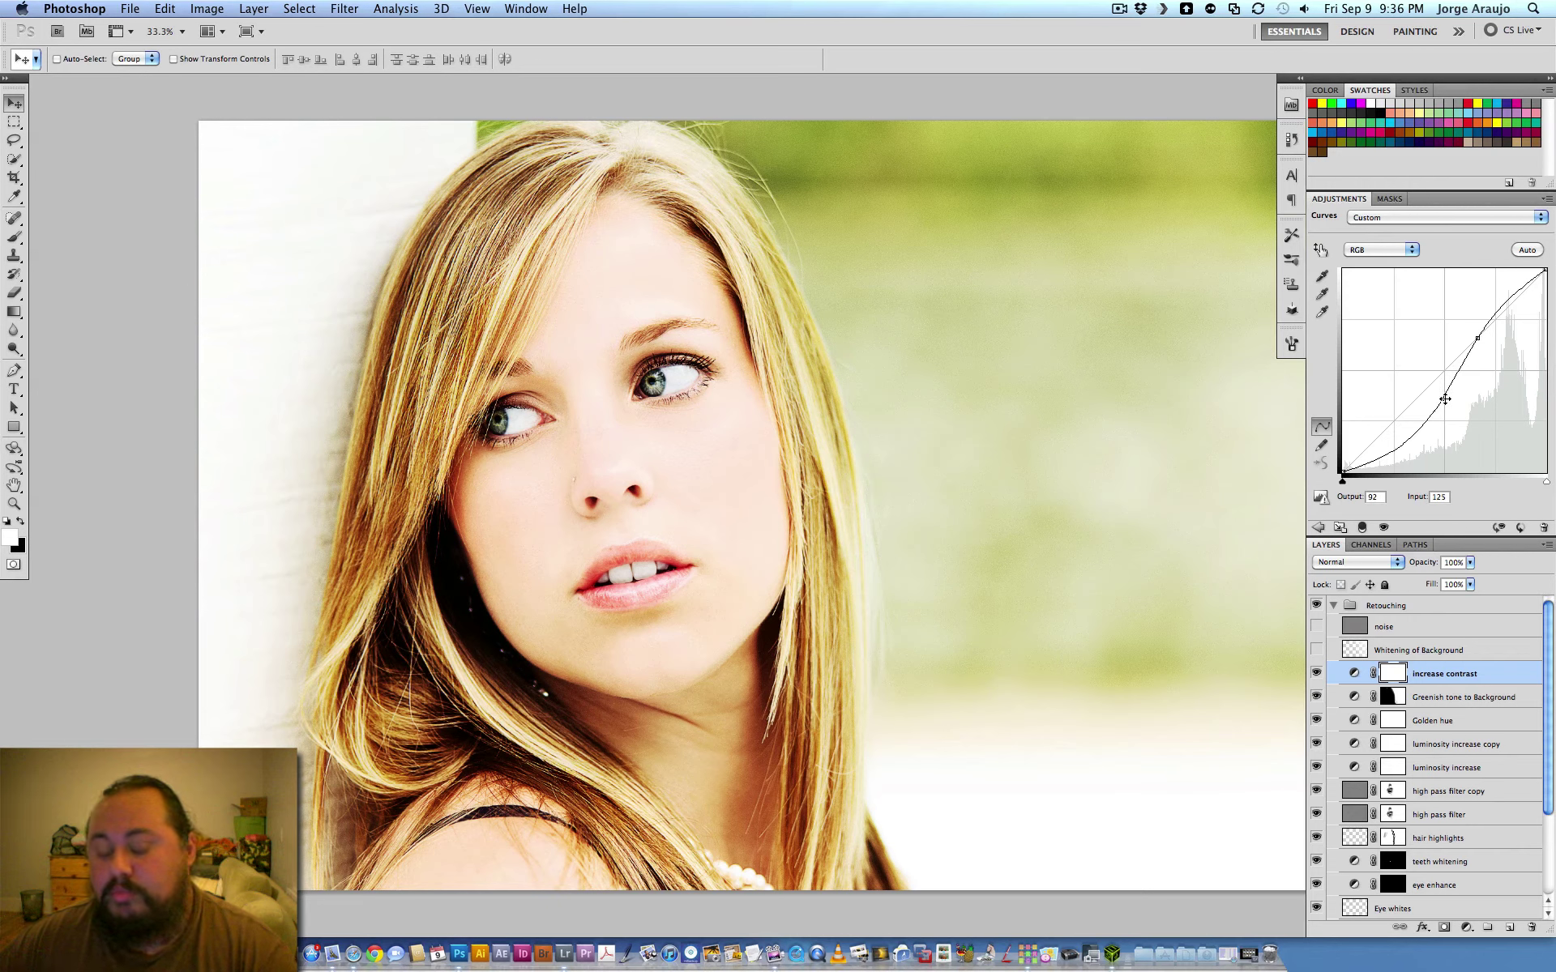
Undo the last curve change and turn off Expanded View for Curves
key("super+z")
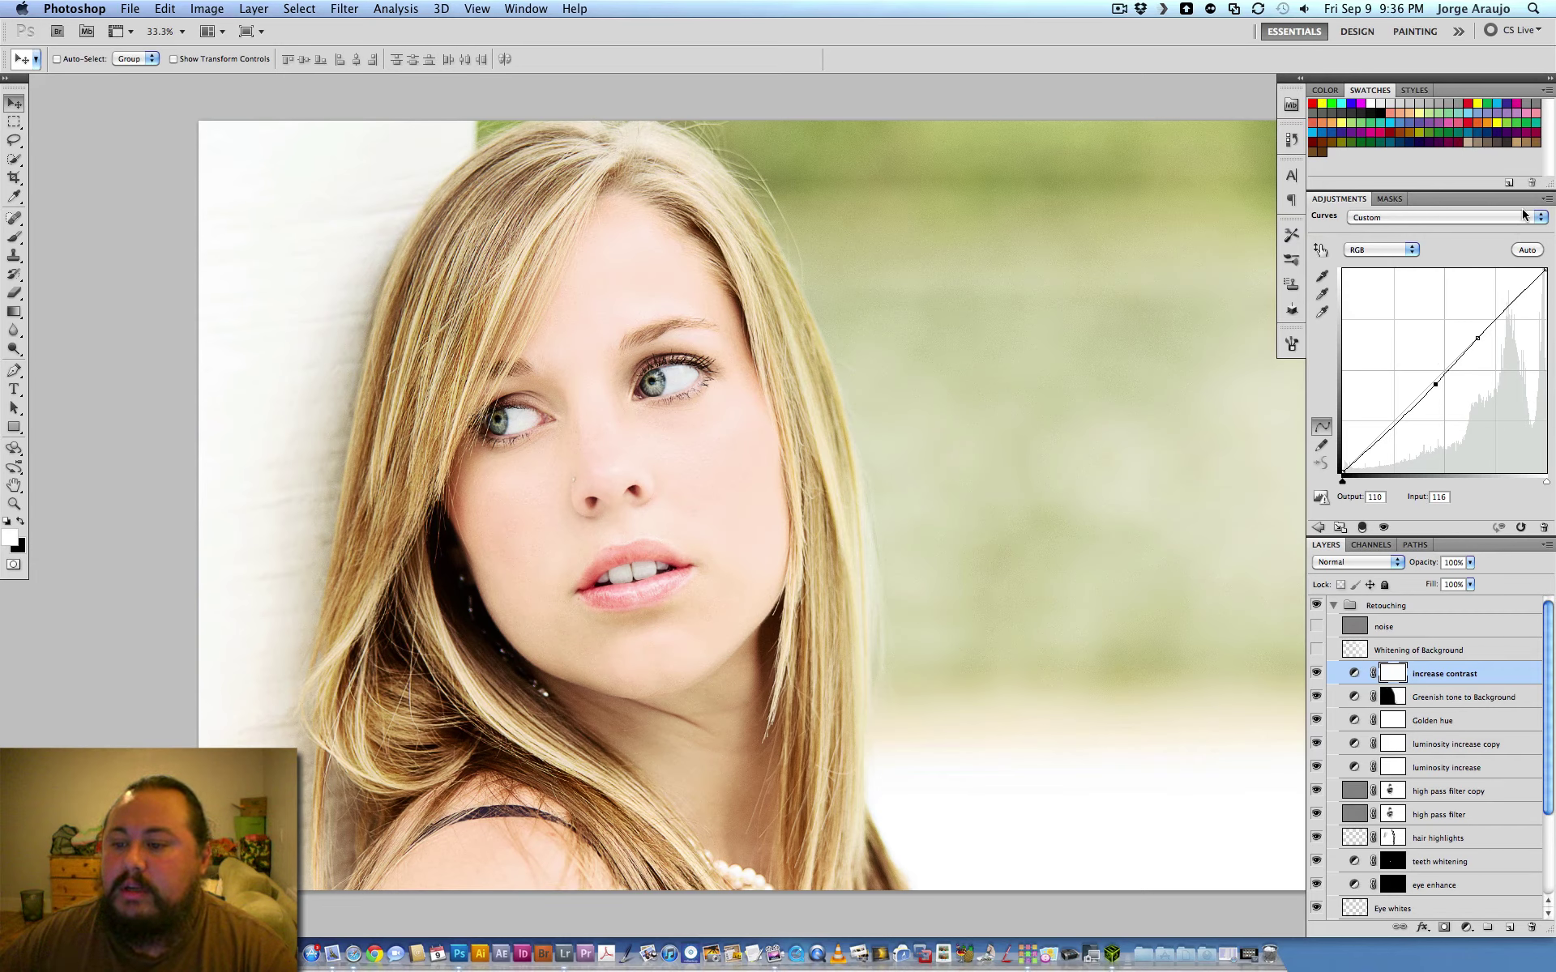
left_click(1545, 199)
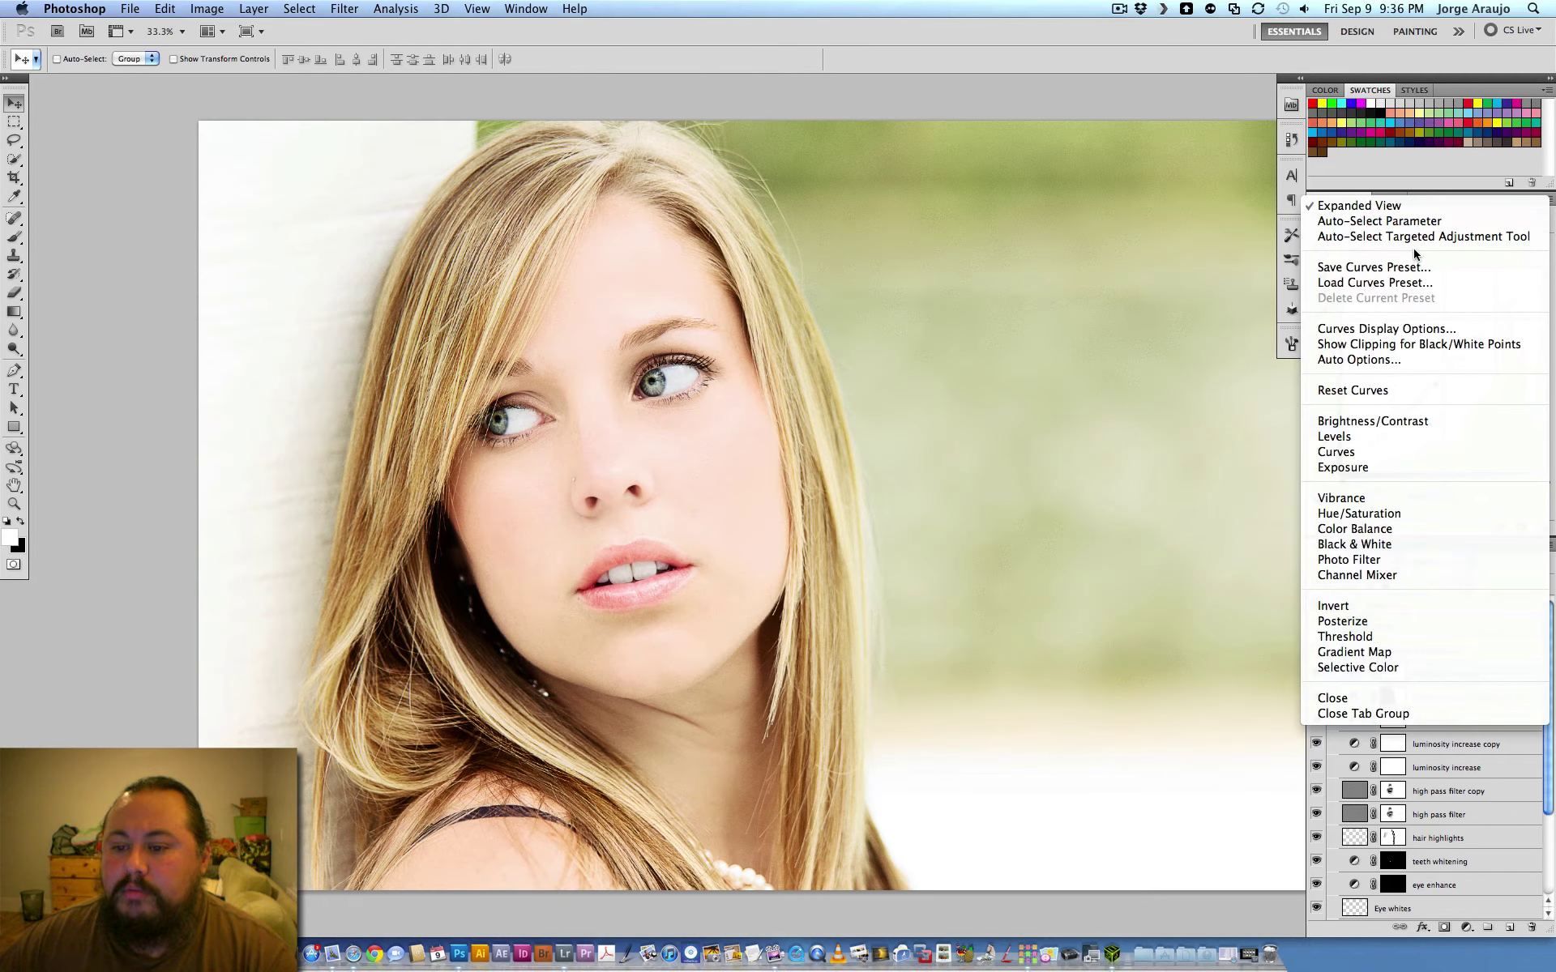
left_click(1386, 206)
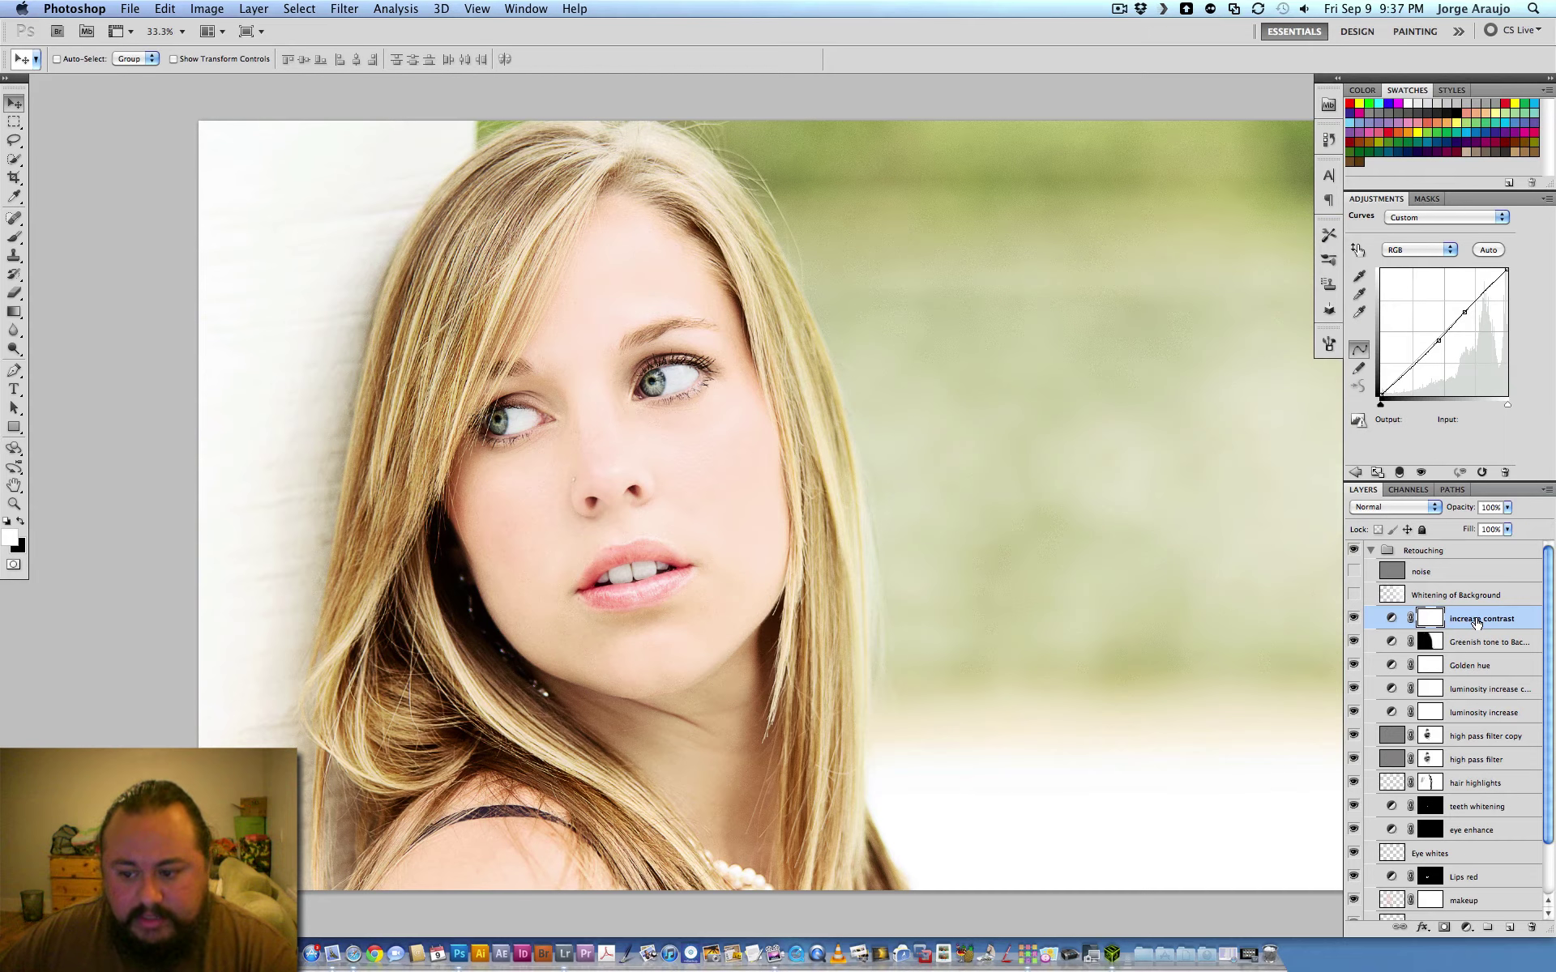
Show the Whitening of Background layer
scroll(1104, 508, "right", 5)
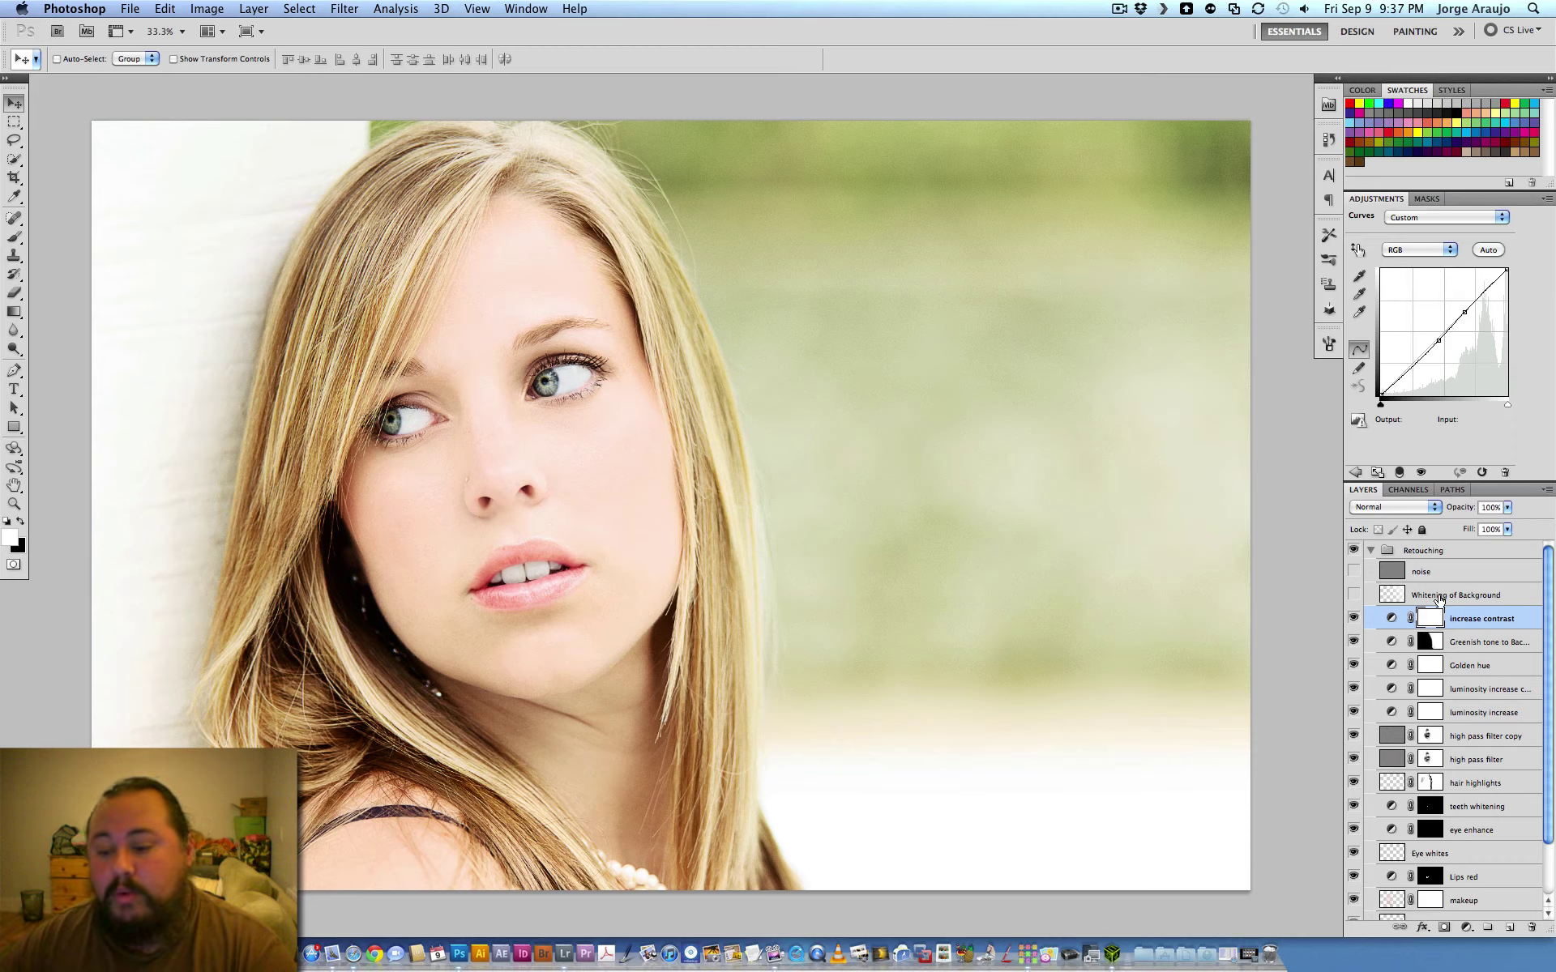
left_click(1353, 595)
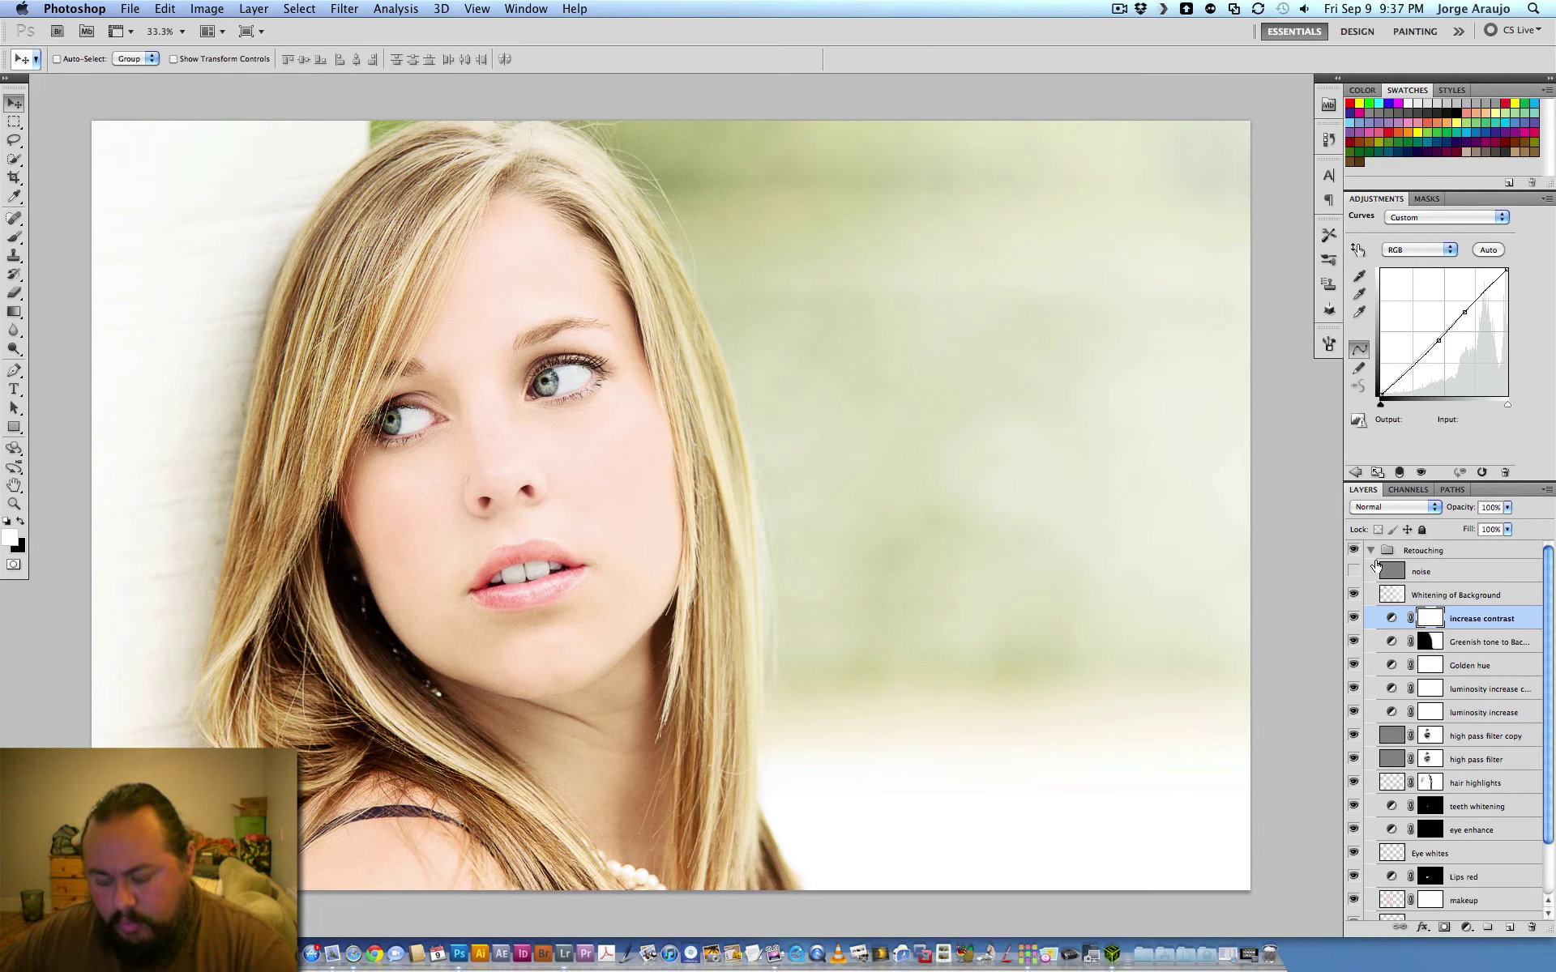
Set the existing noise layer's blend mode to Normal, inspect its gray grain up close, and hide the layer
scroll(770, 500, "up", 1)
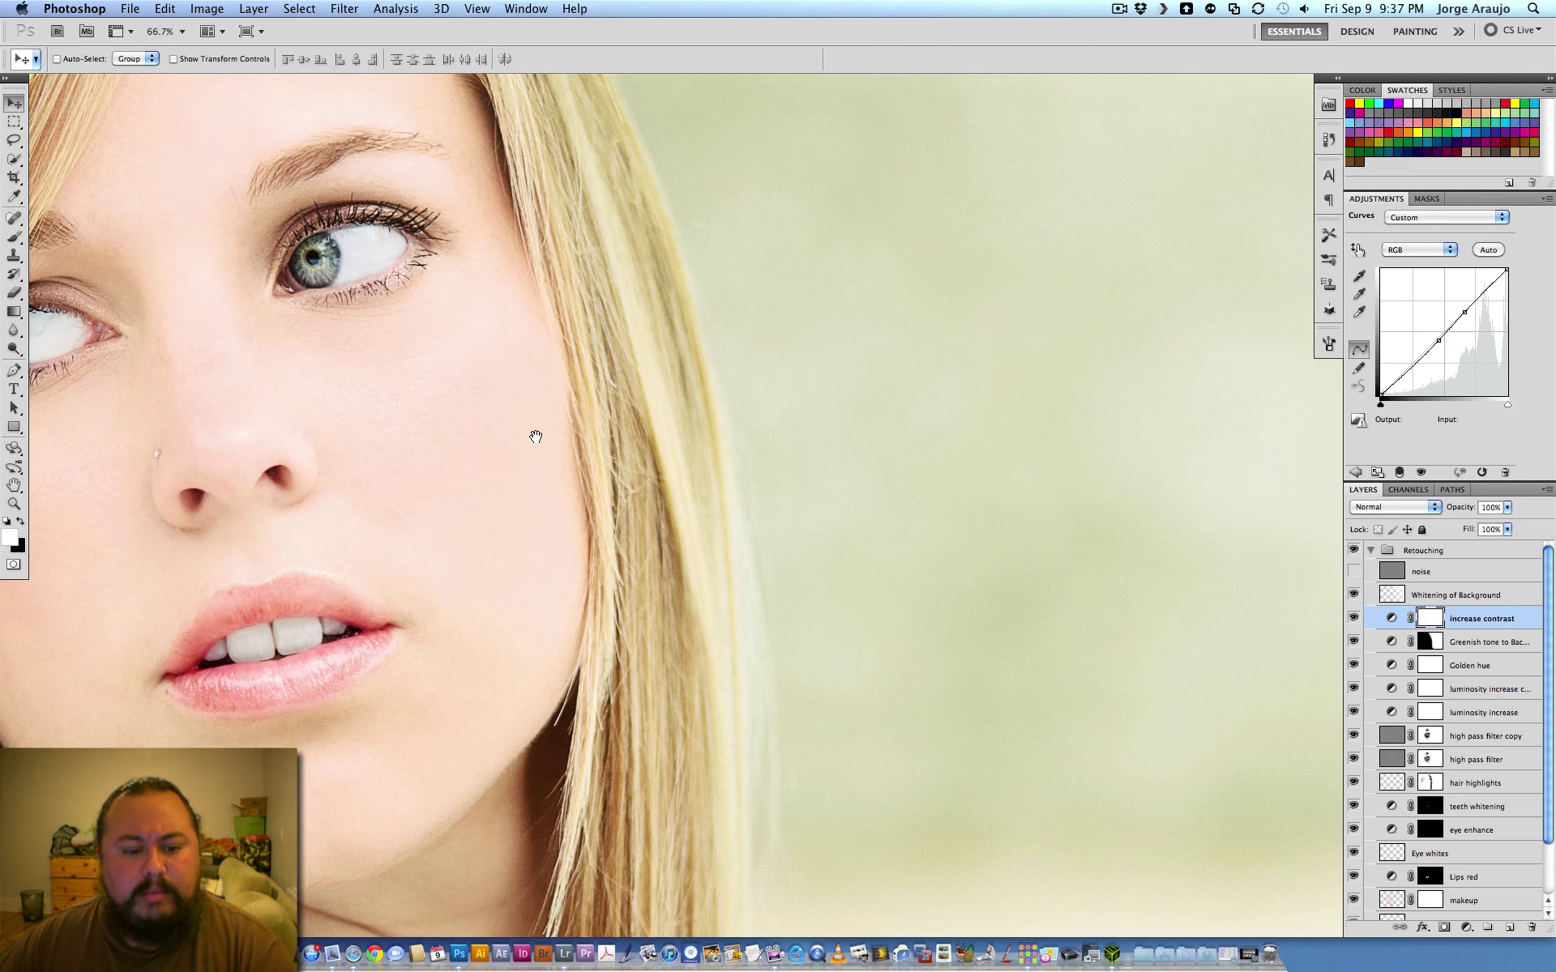
left_click_drag(532, 435, 841, 510)
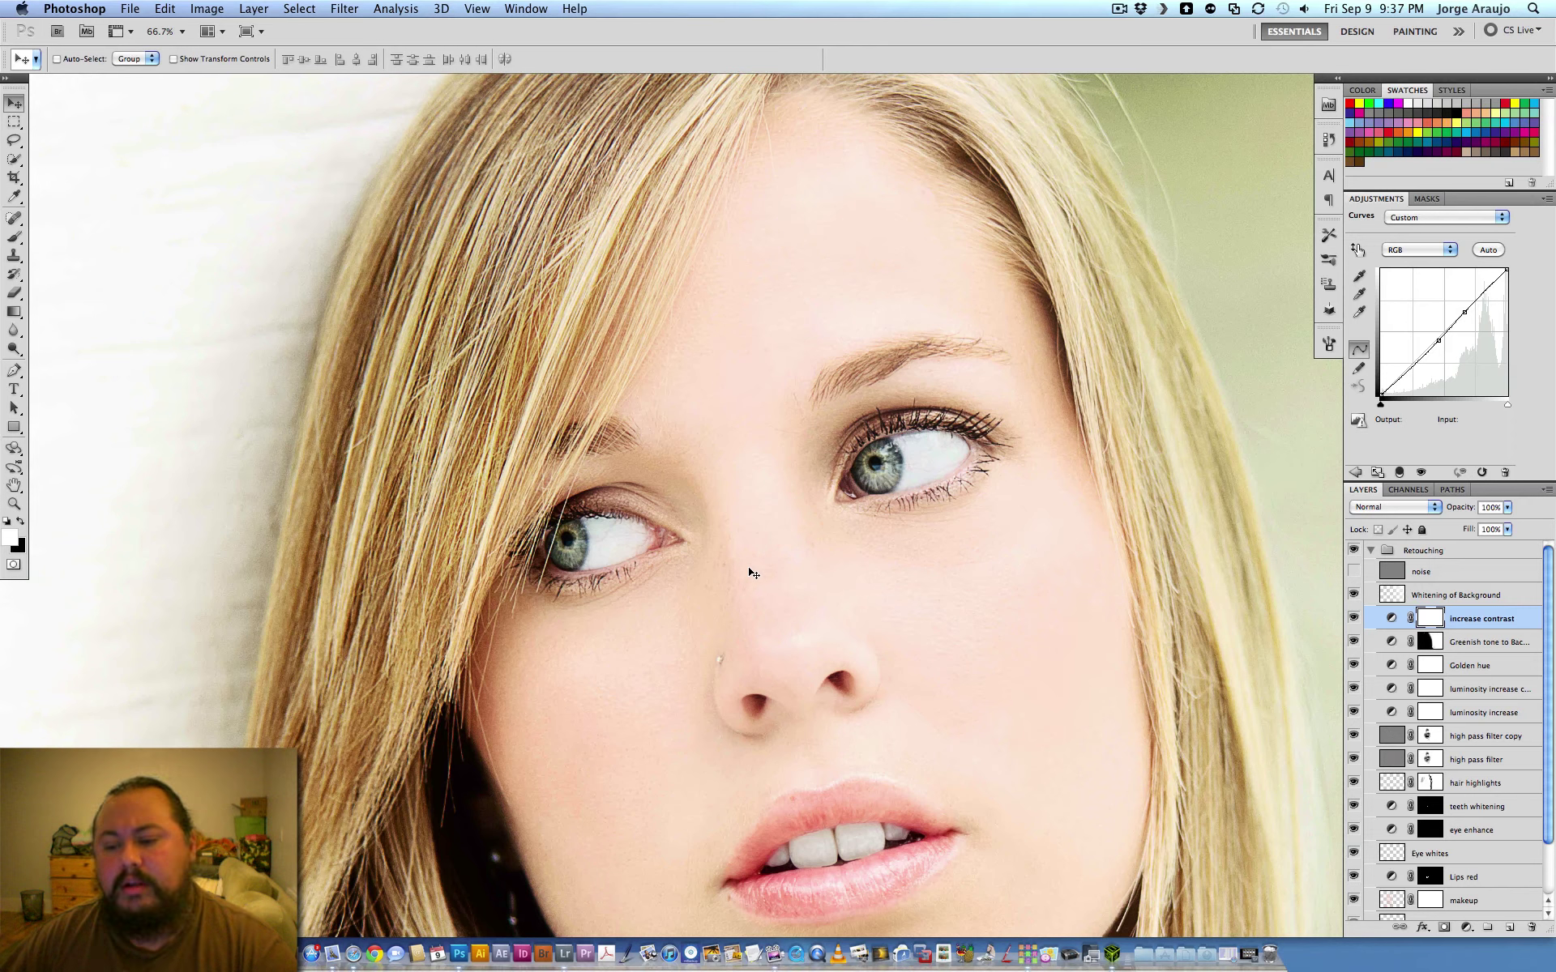
left_click(1435, 572)
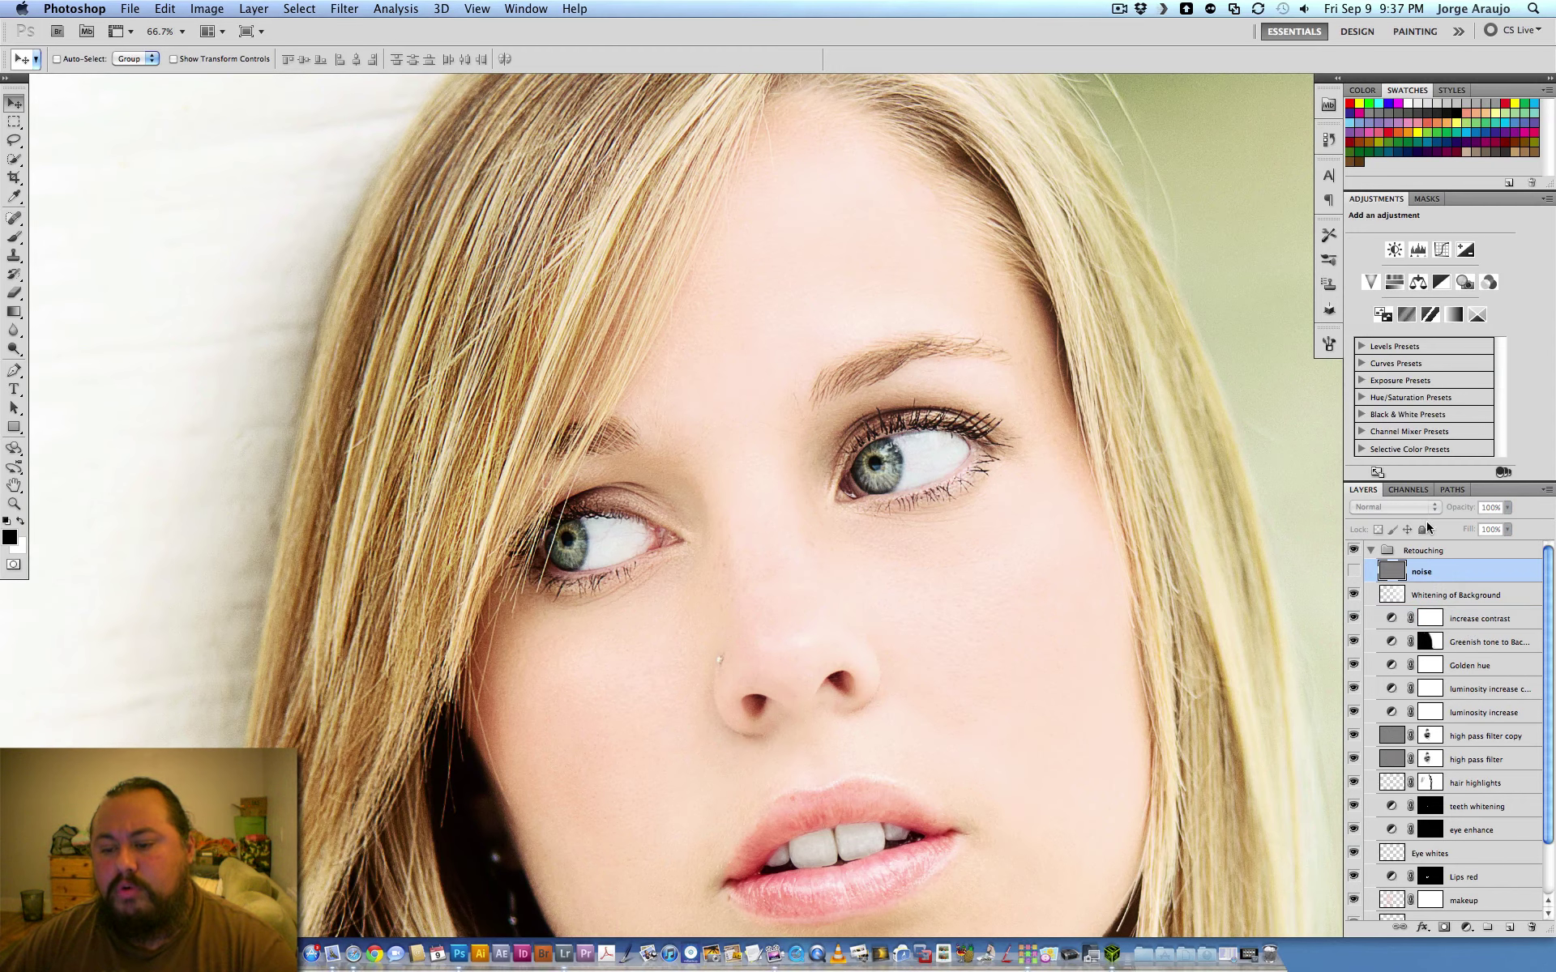
left_click(1393, 508)
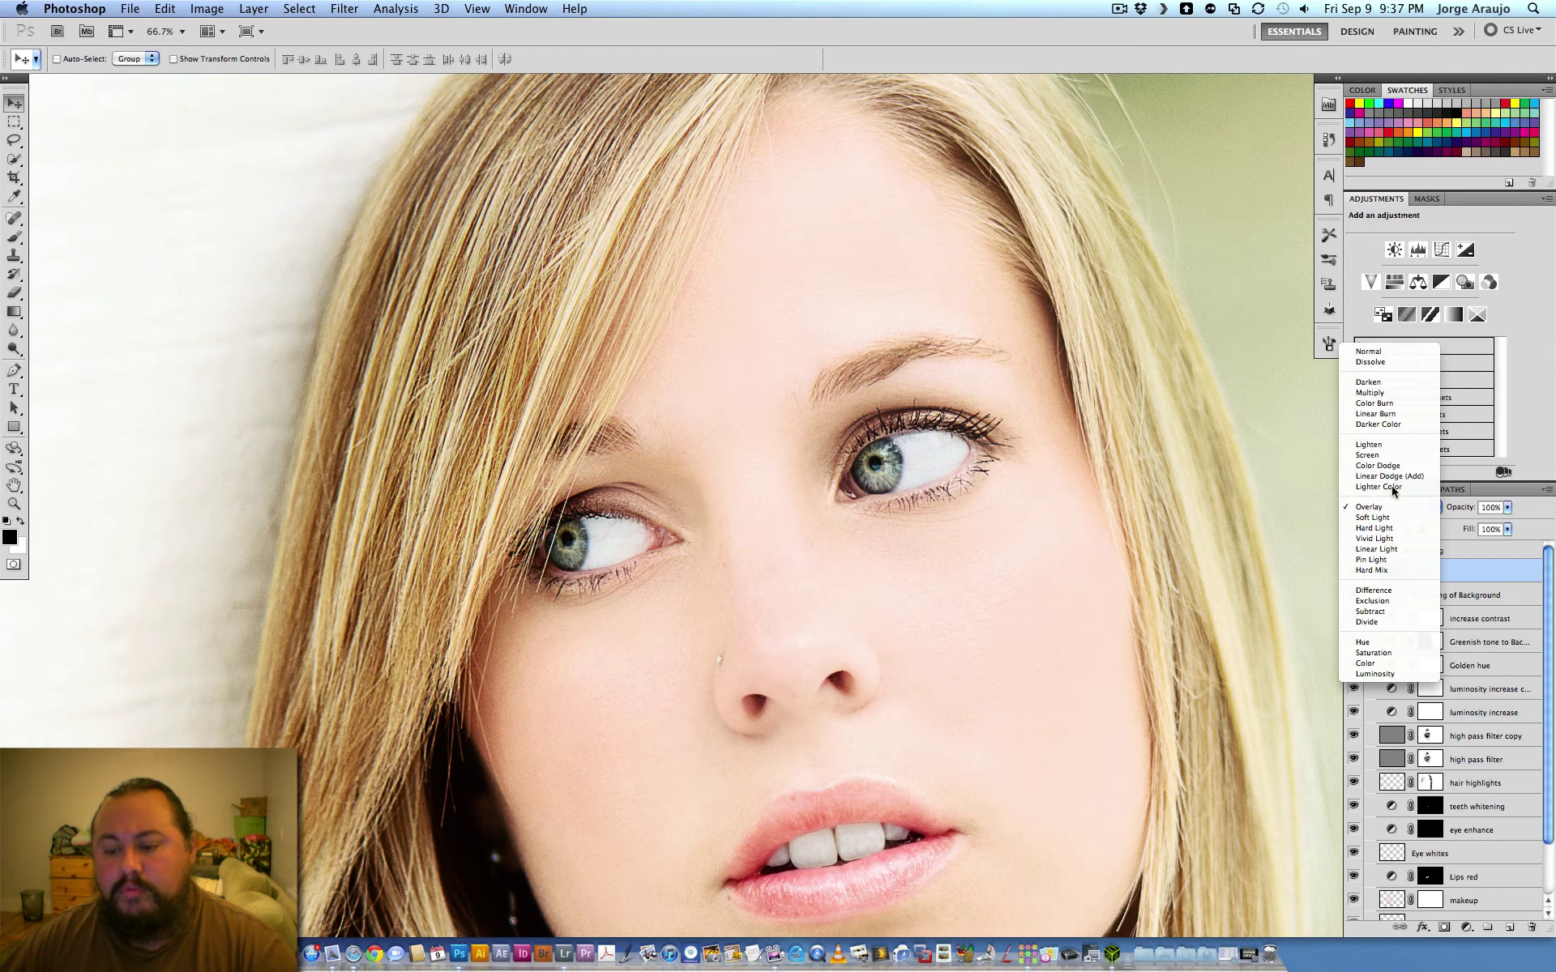
left_click(1370, 352)
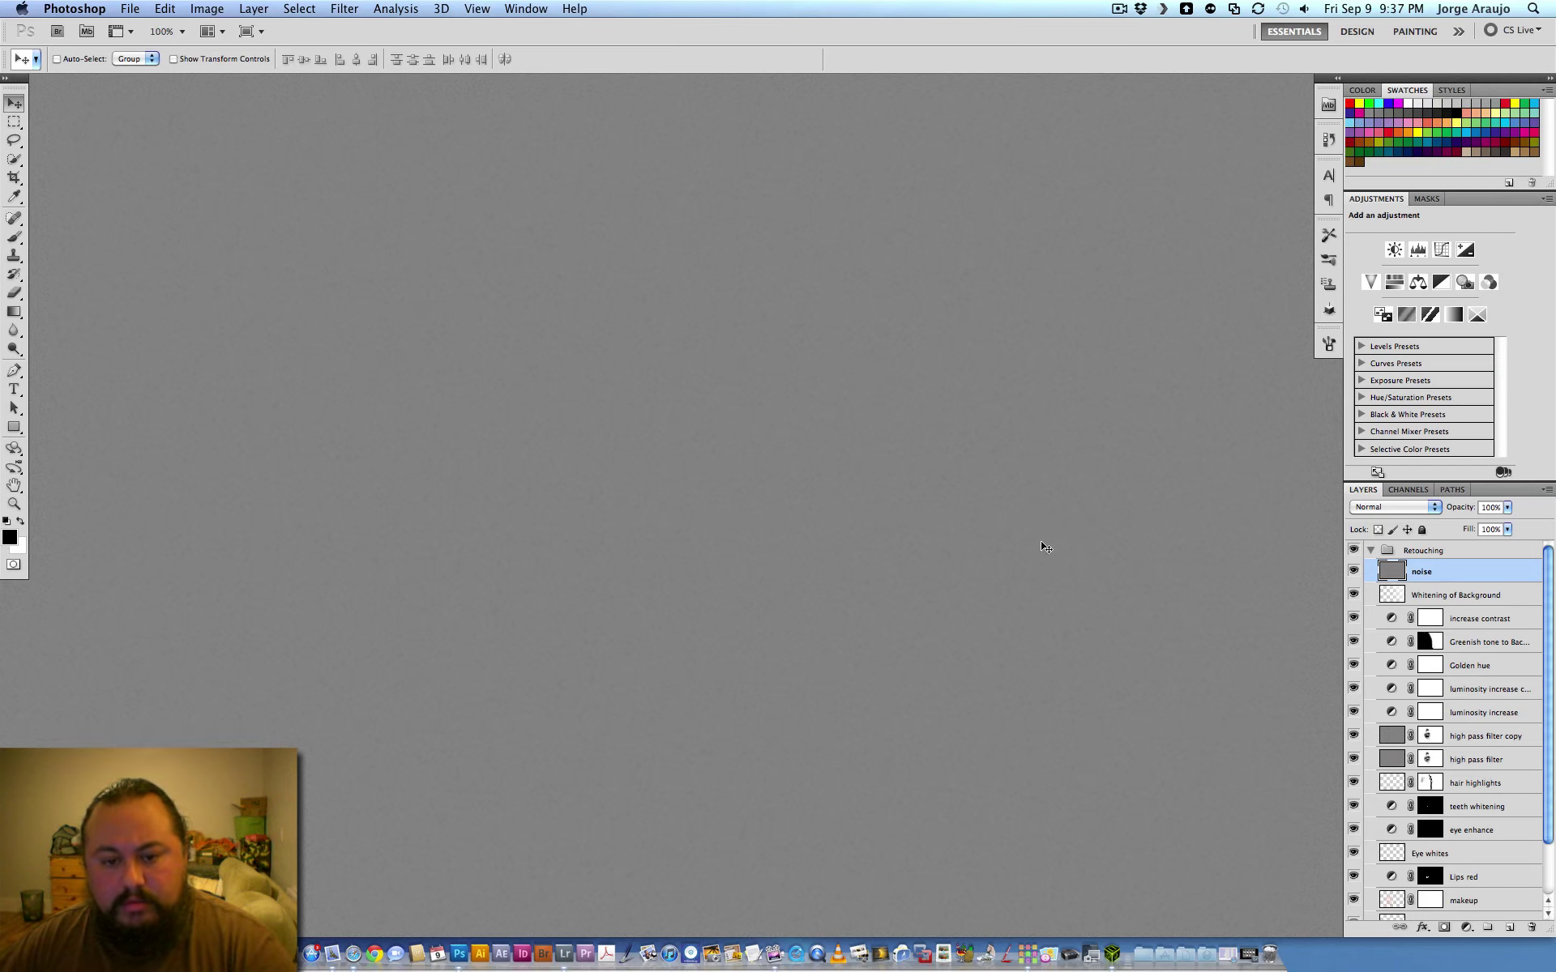
left_click(1352, 572)
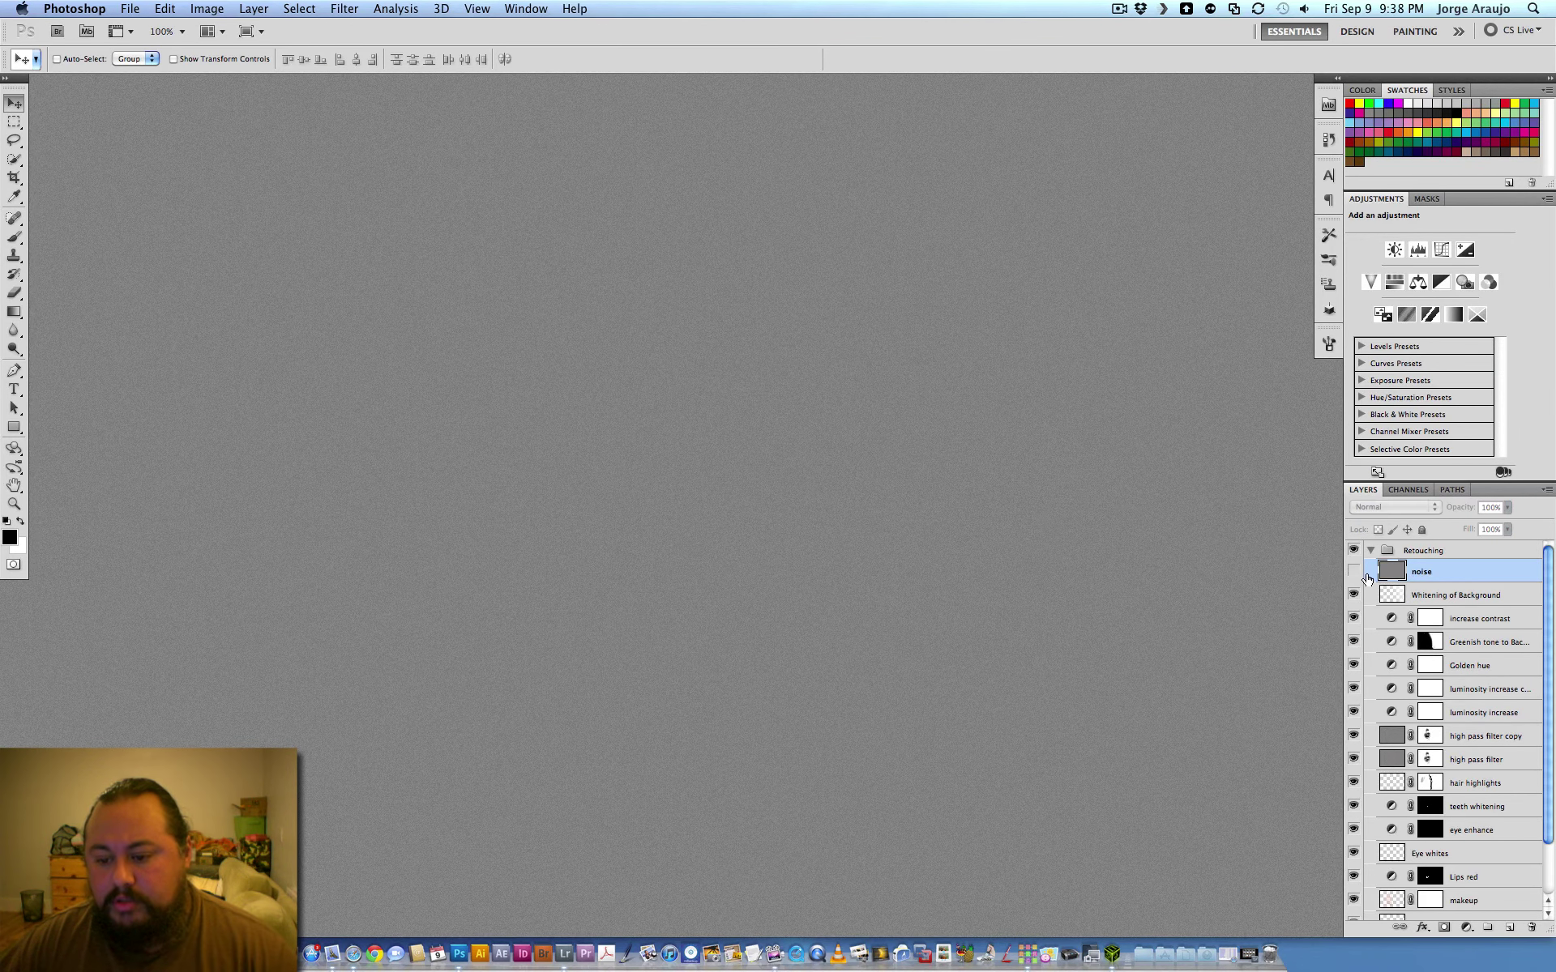
Add a new layer directly above Whitening of Background and name it Noise
left_click(1459, 595)
left_click(1509, 928)
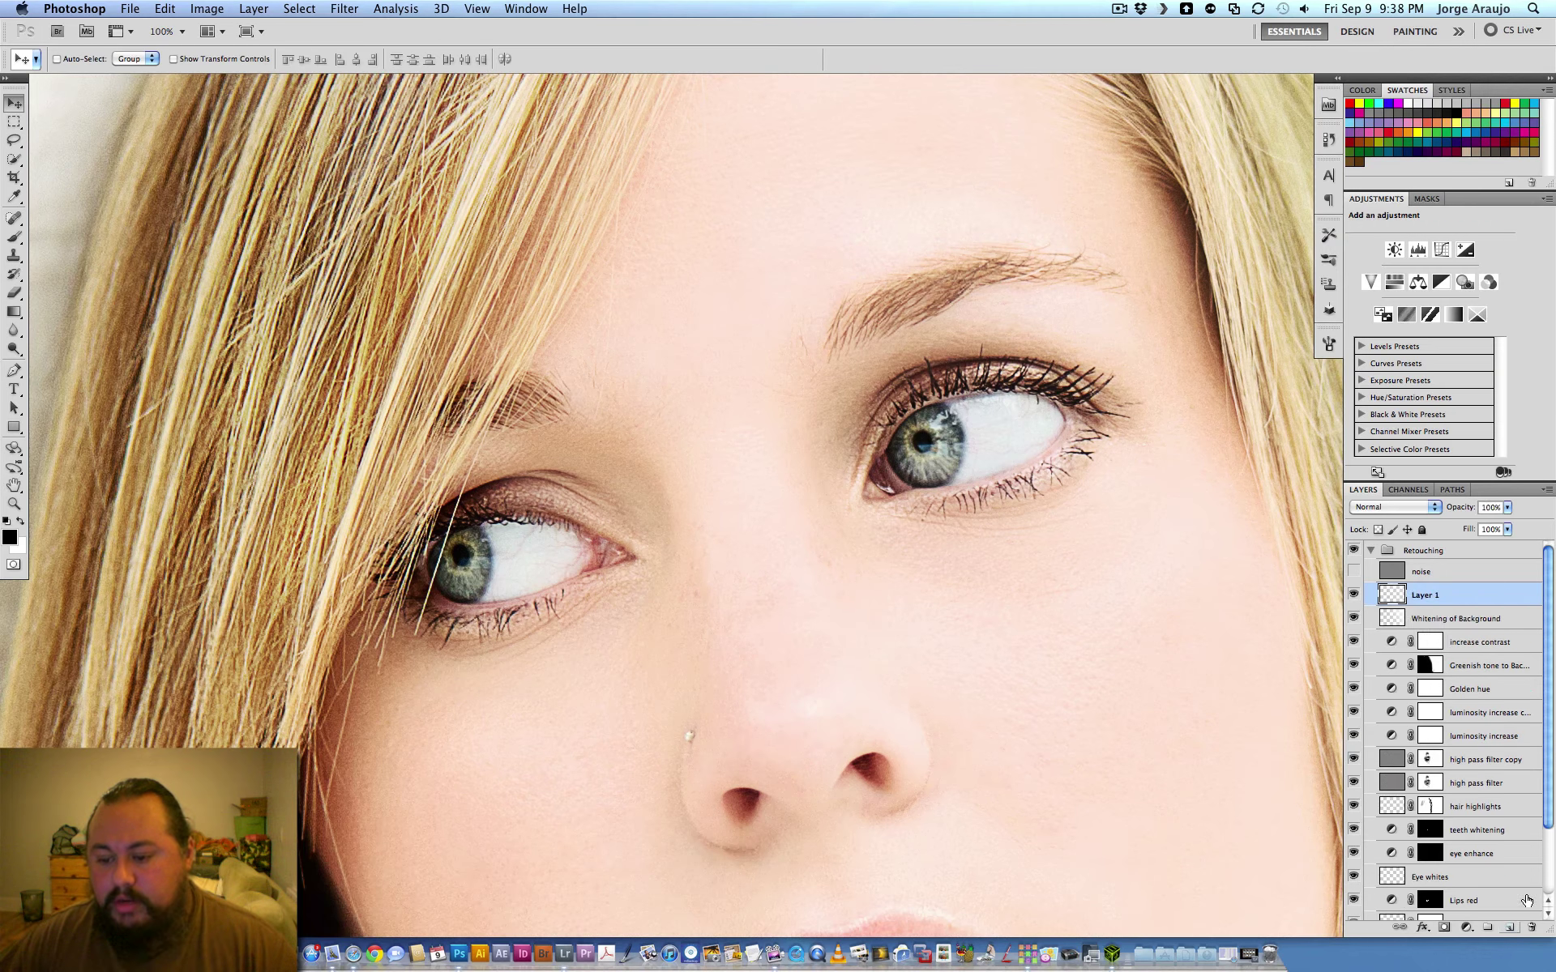
double_click(1450, 594)
type("Noise")
key("Return")
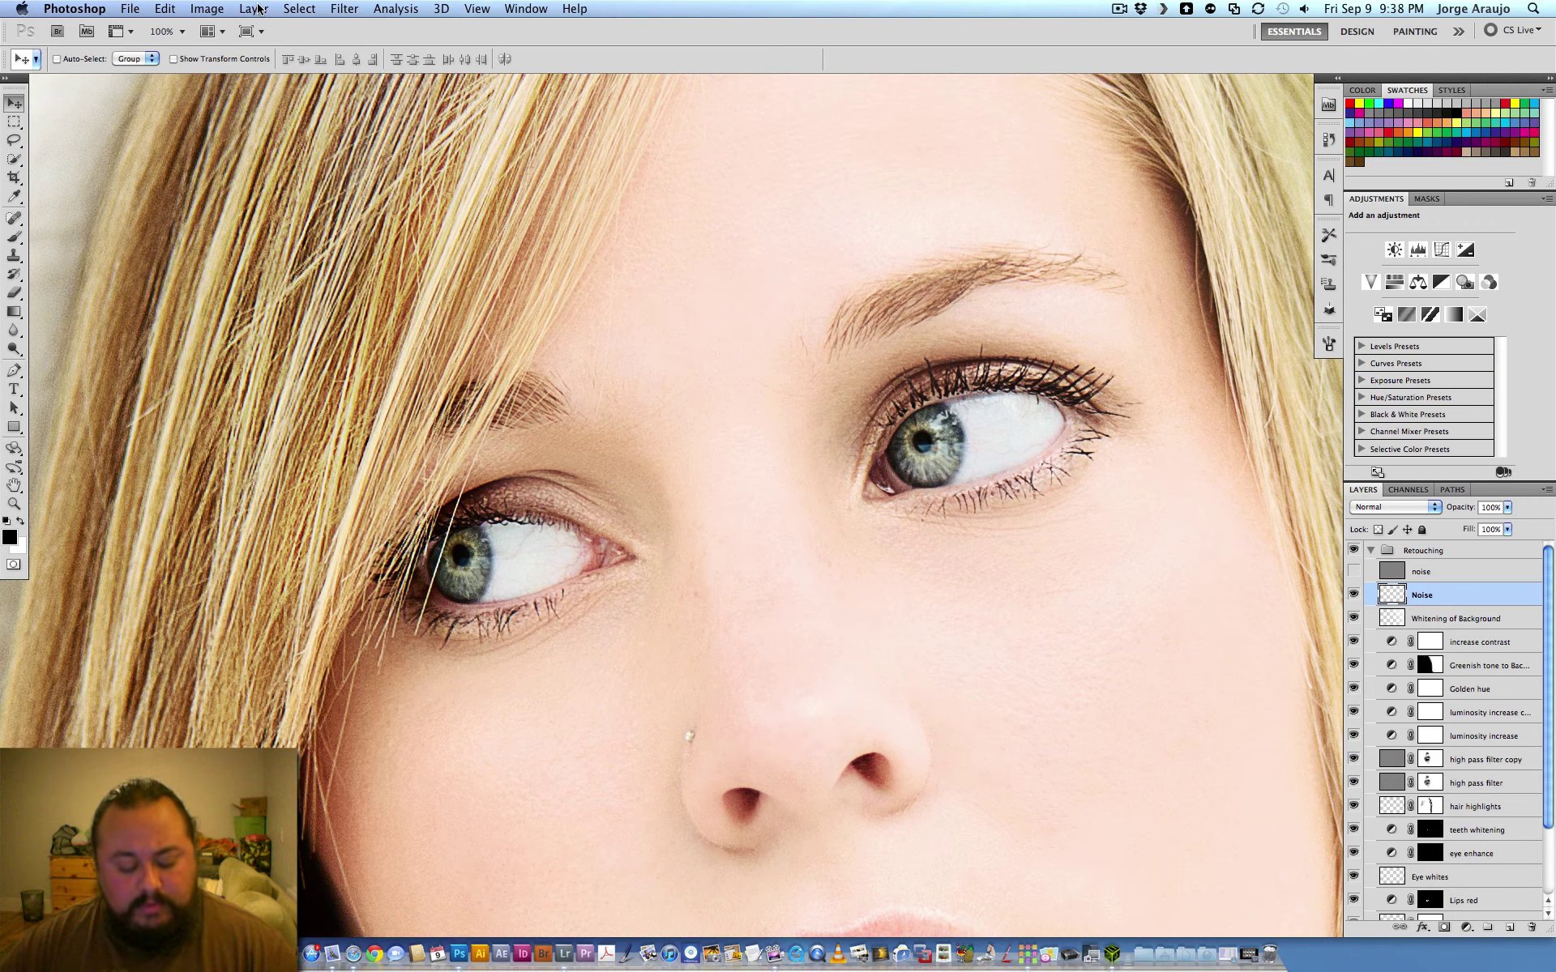
Fill the new Noise layer with 50% Gray in Normal mode at 100% opacity
key("shift+F5")
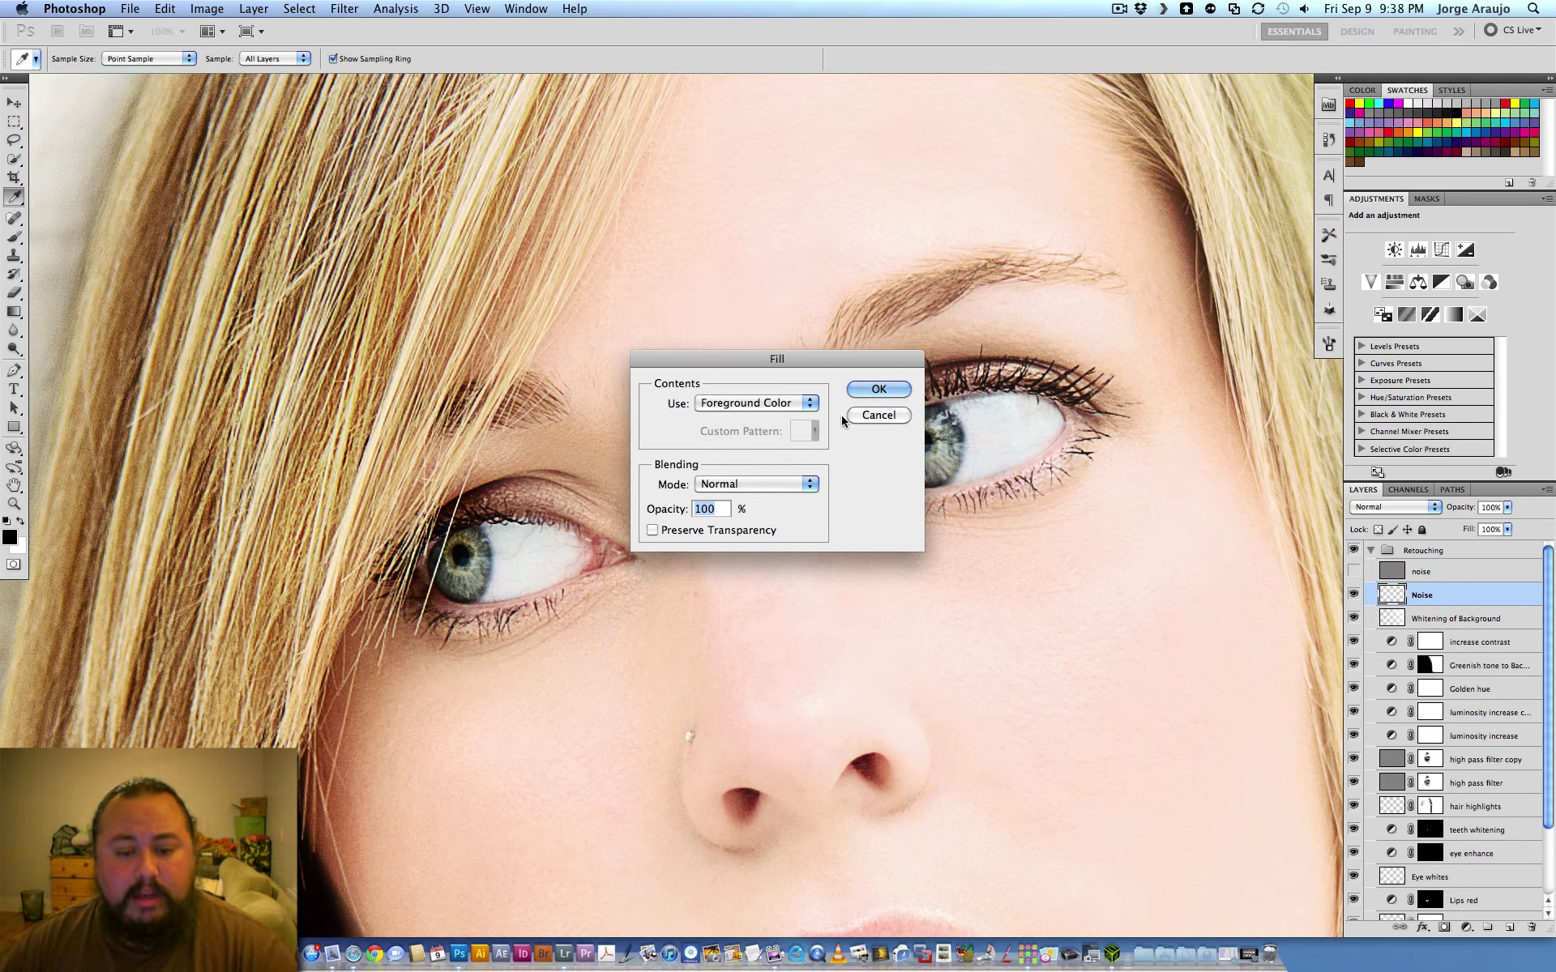
left_click(746, 402)
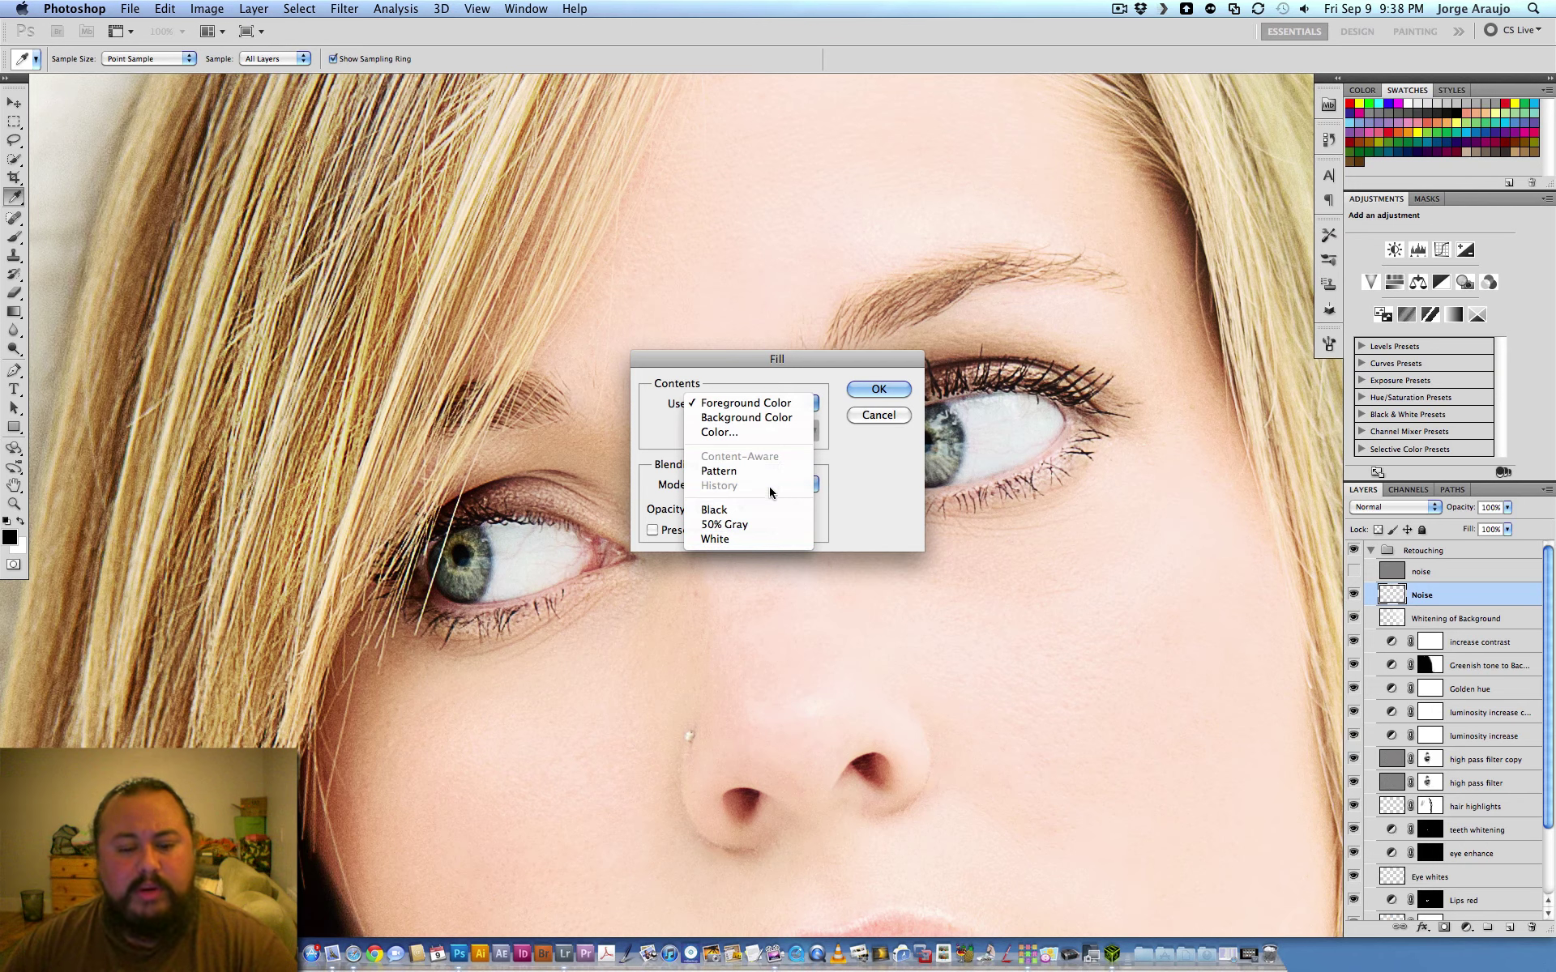
left_click(745, 533)
left_click(869, 394)
key("v")
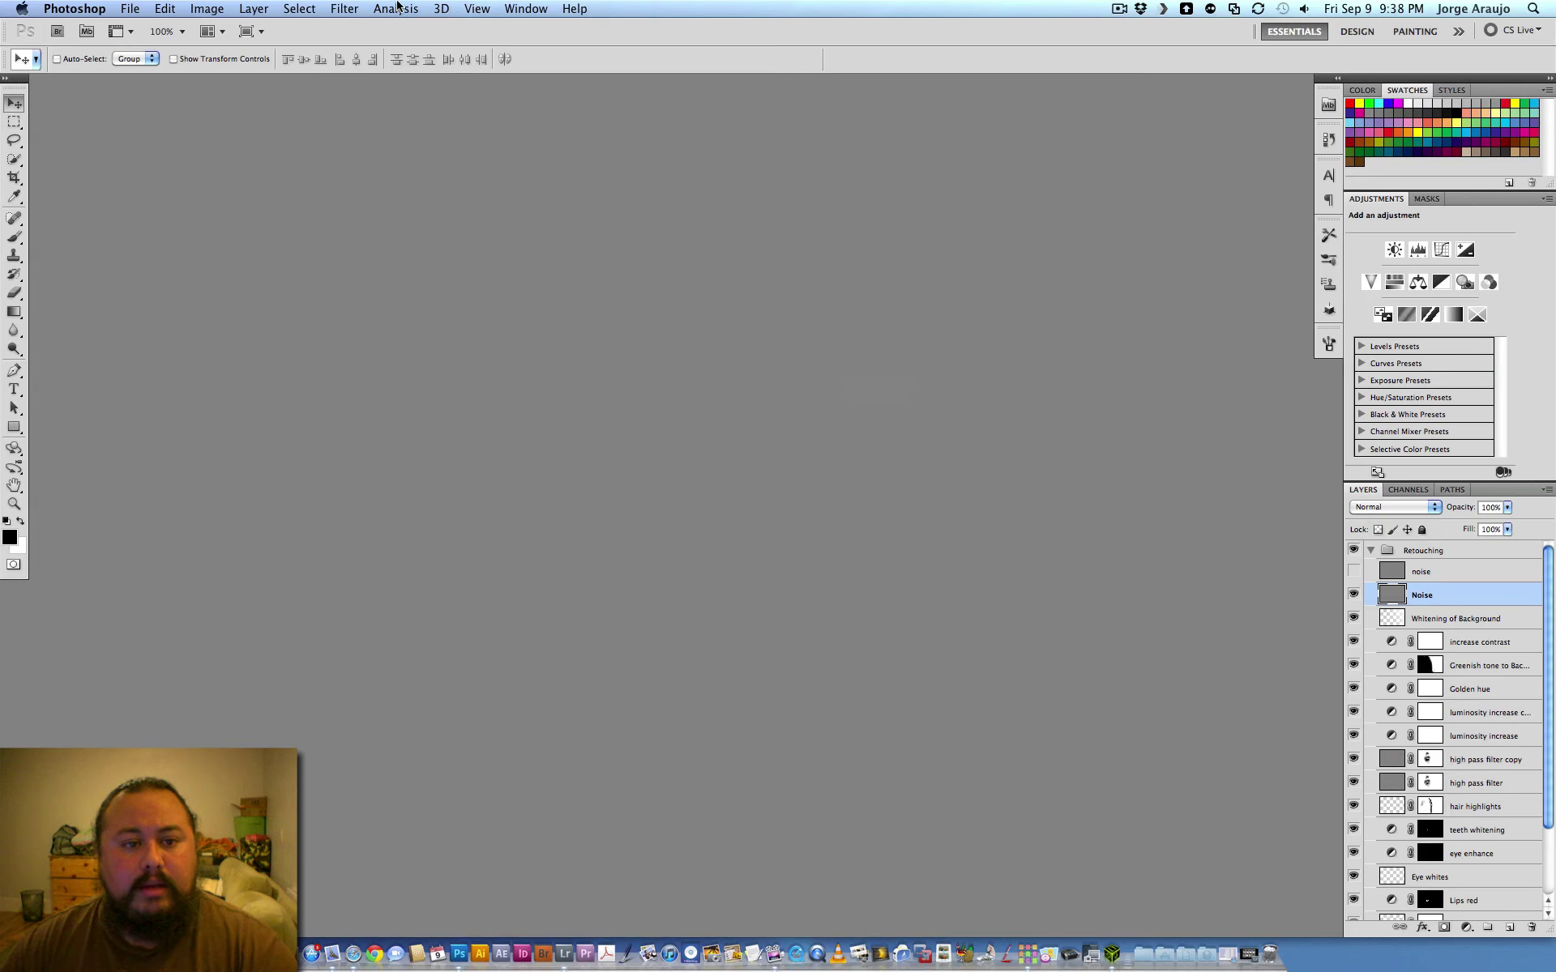
Apply the Add Noise filter to the gray Noise layer with a 3% amount, Uniform distribution and Monochromatic on
left_click(354, 9)
mouse_move(369, 232)
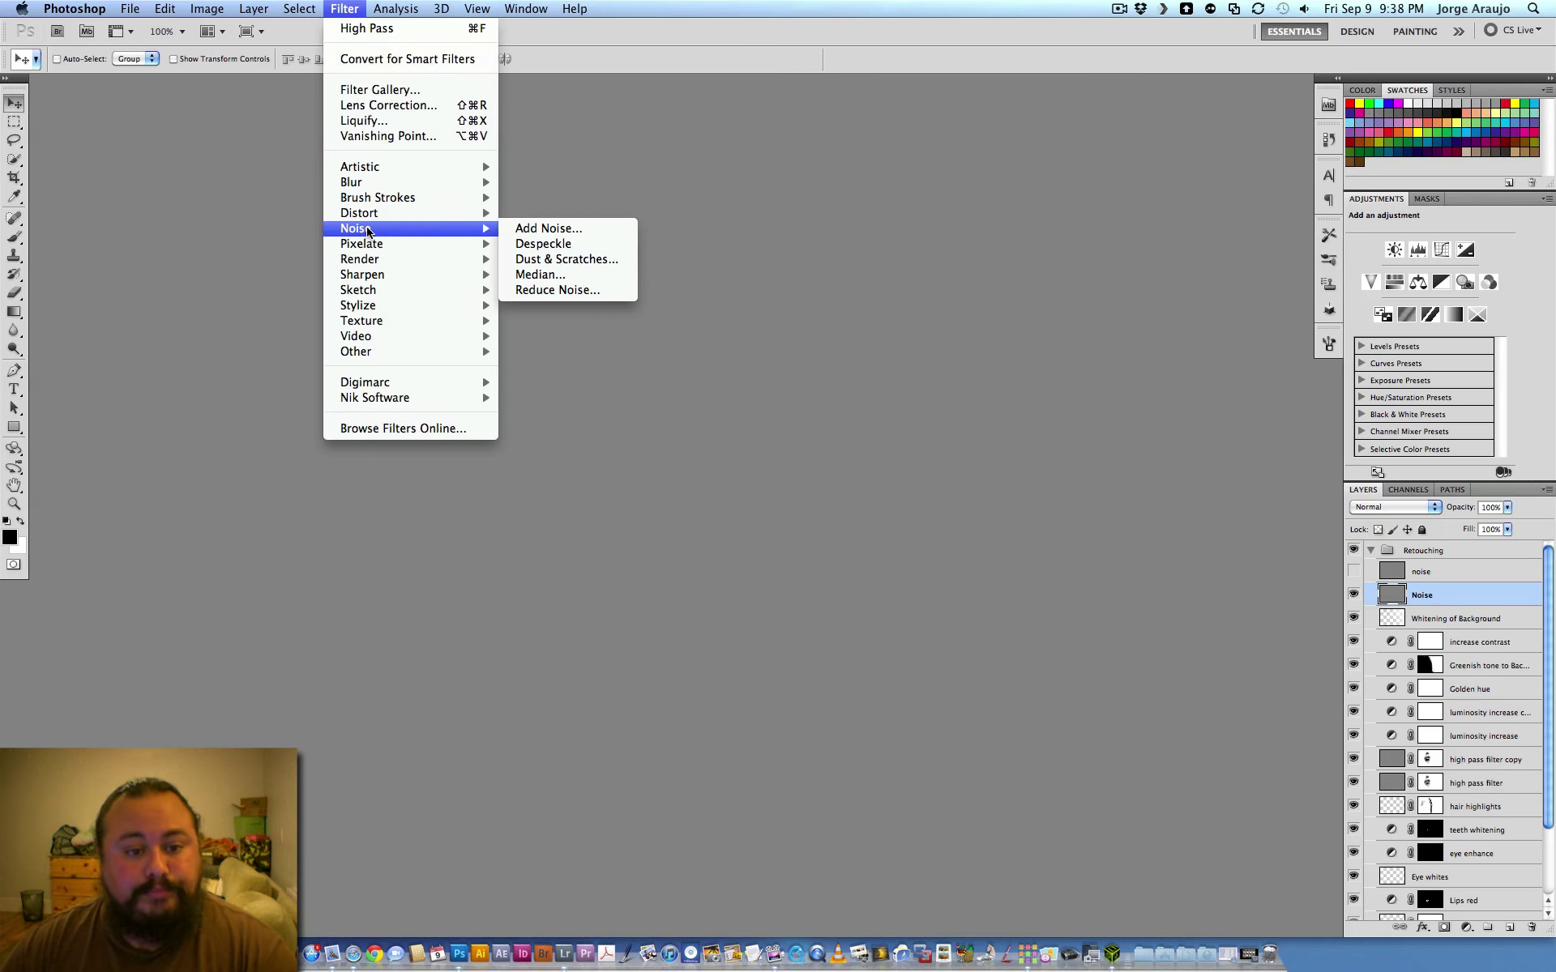
left_click(548, 228)
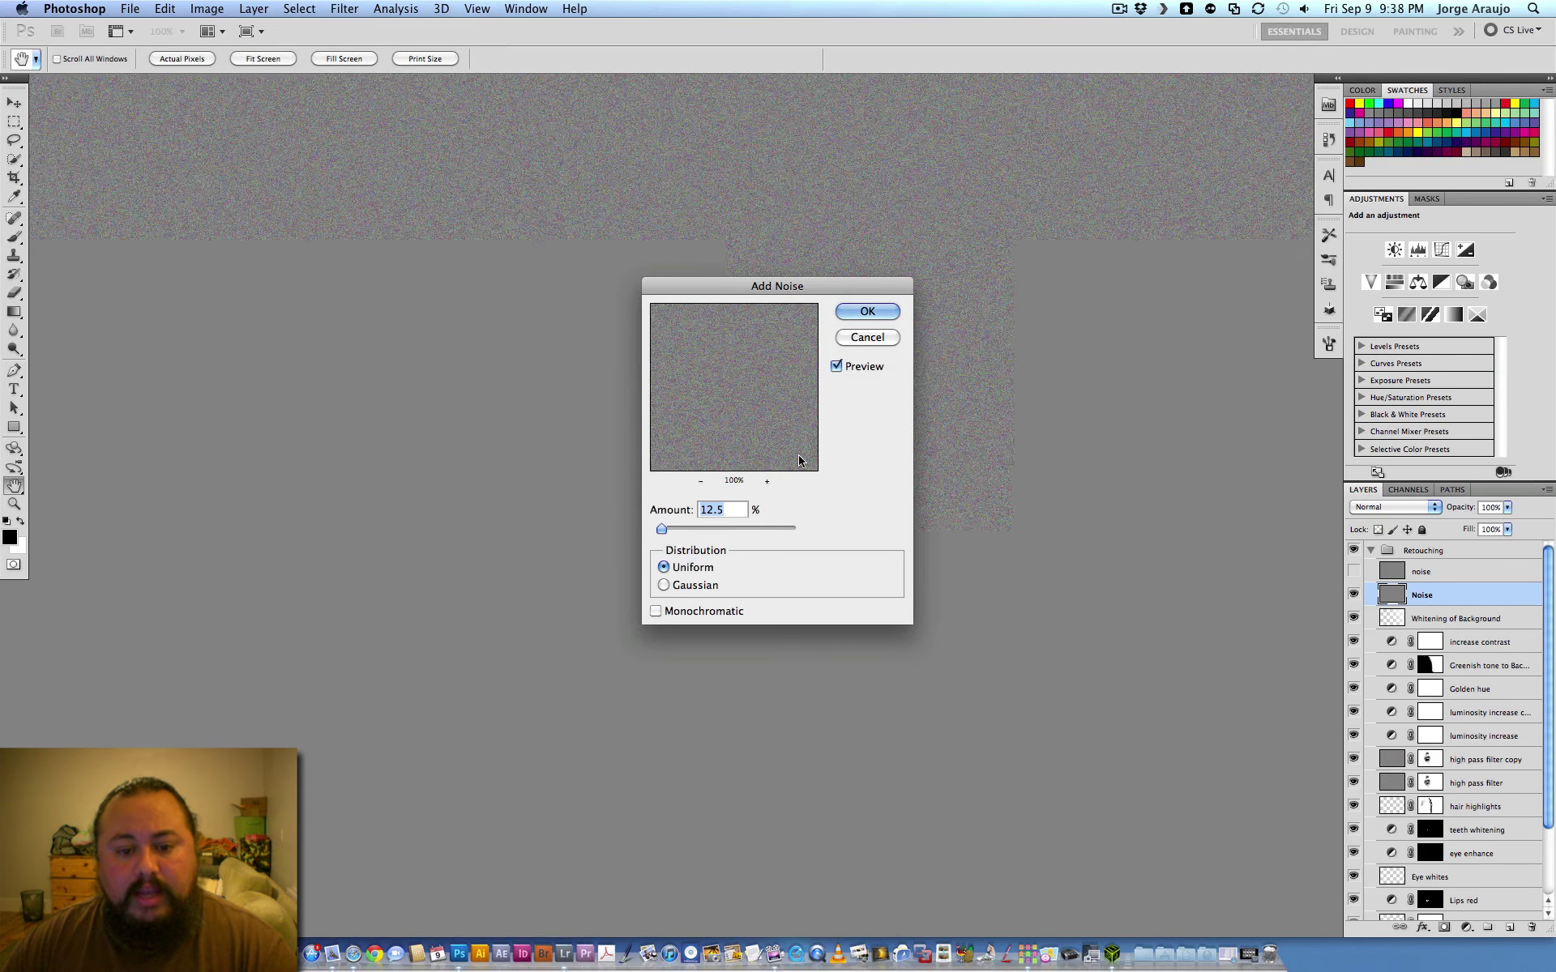
left_click(708, 613)
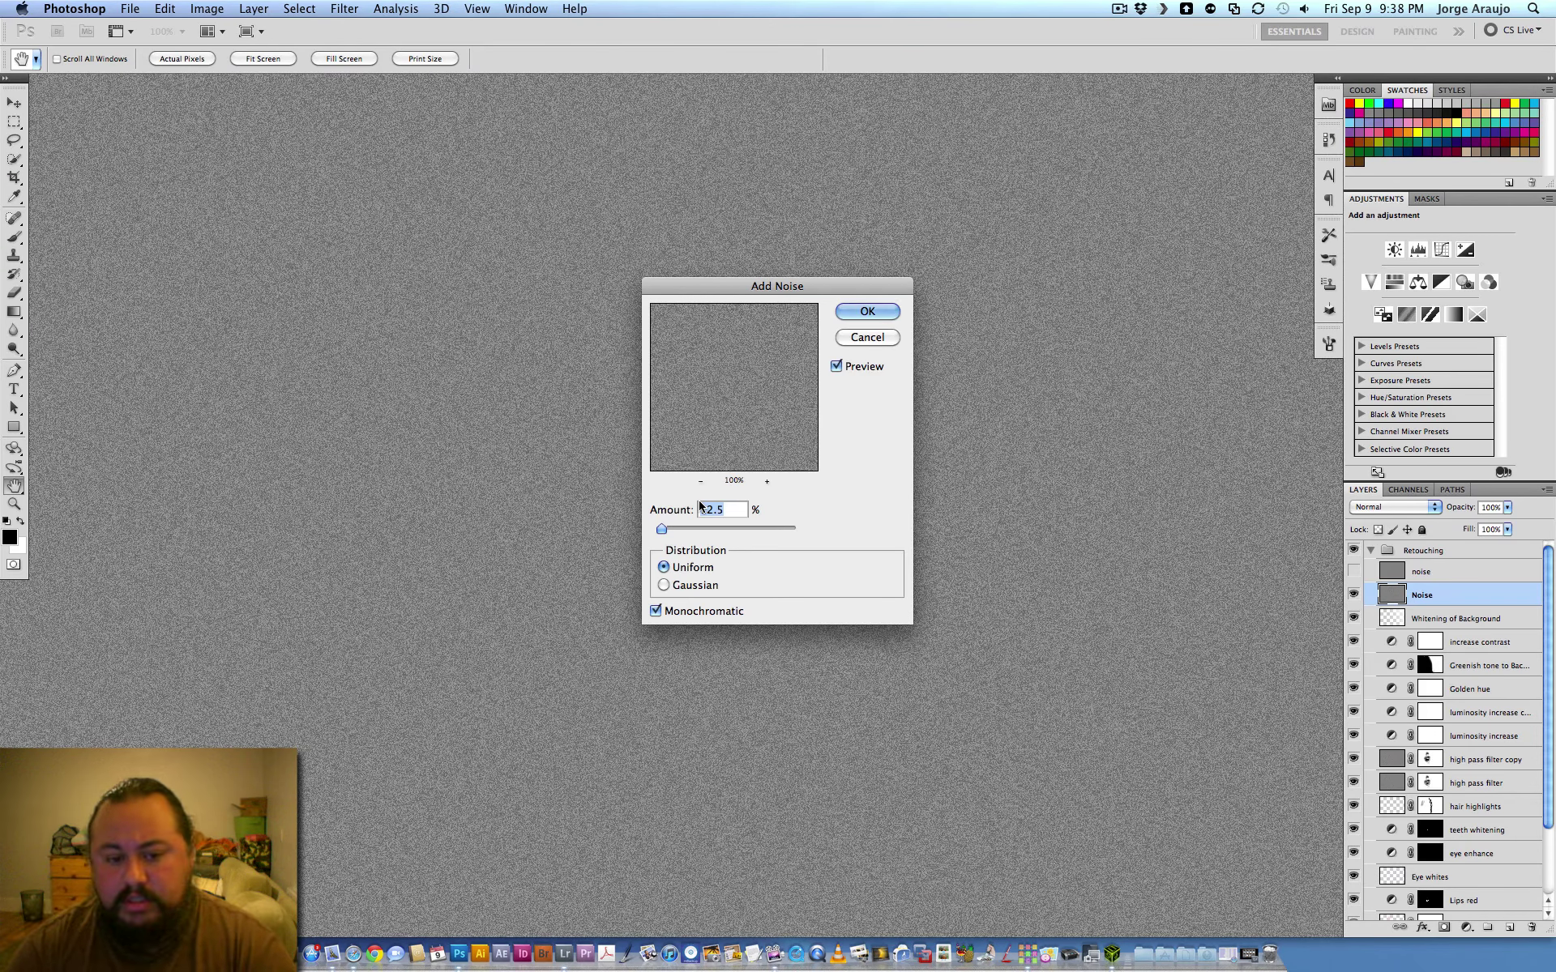
type("3")
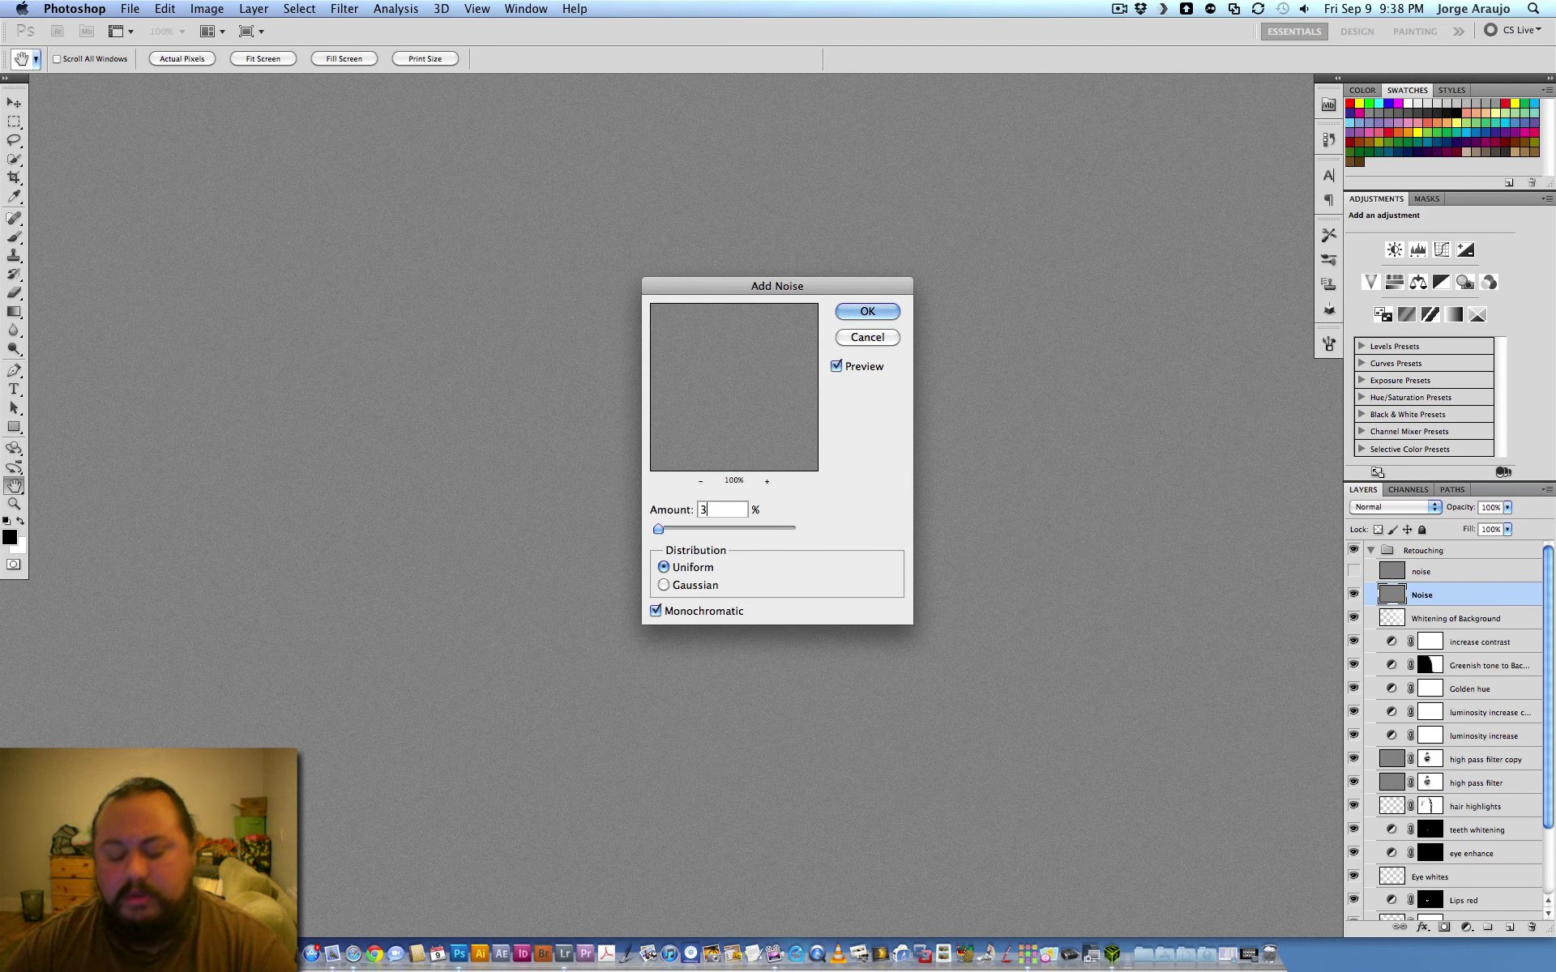
key("Return")
key("v")
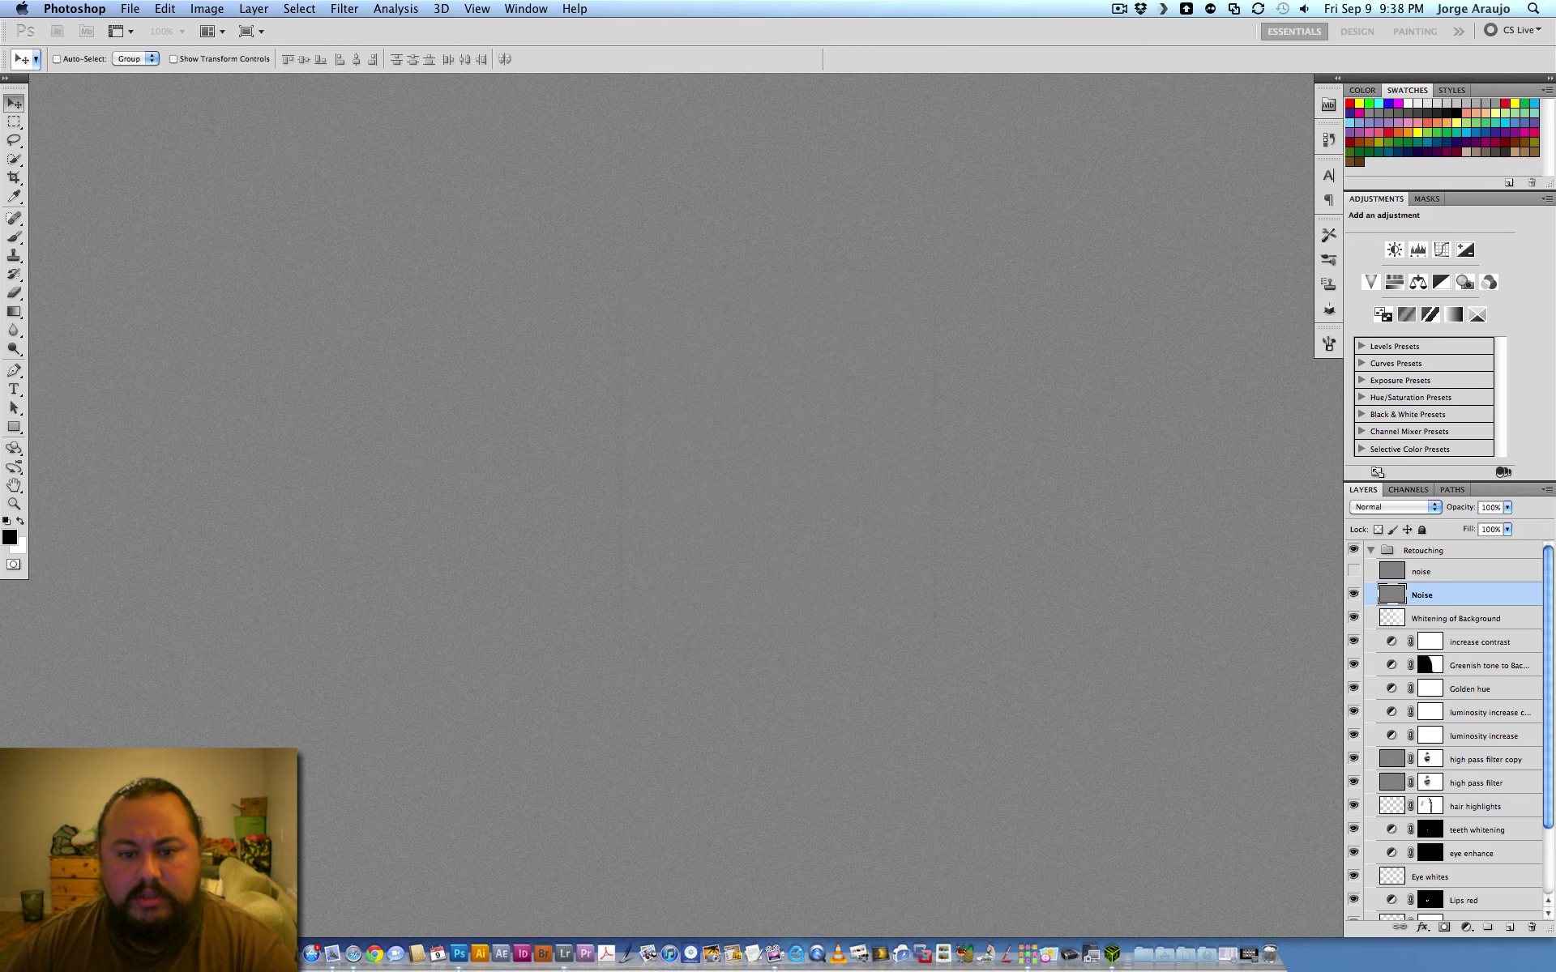
Examine the grain of the gray Noise layer at several magnifications, up to 500%
key("super+minus")
key("super+minus")
key("super+minus")
key("super+minus")
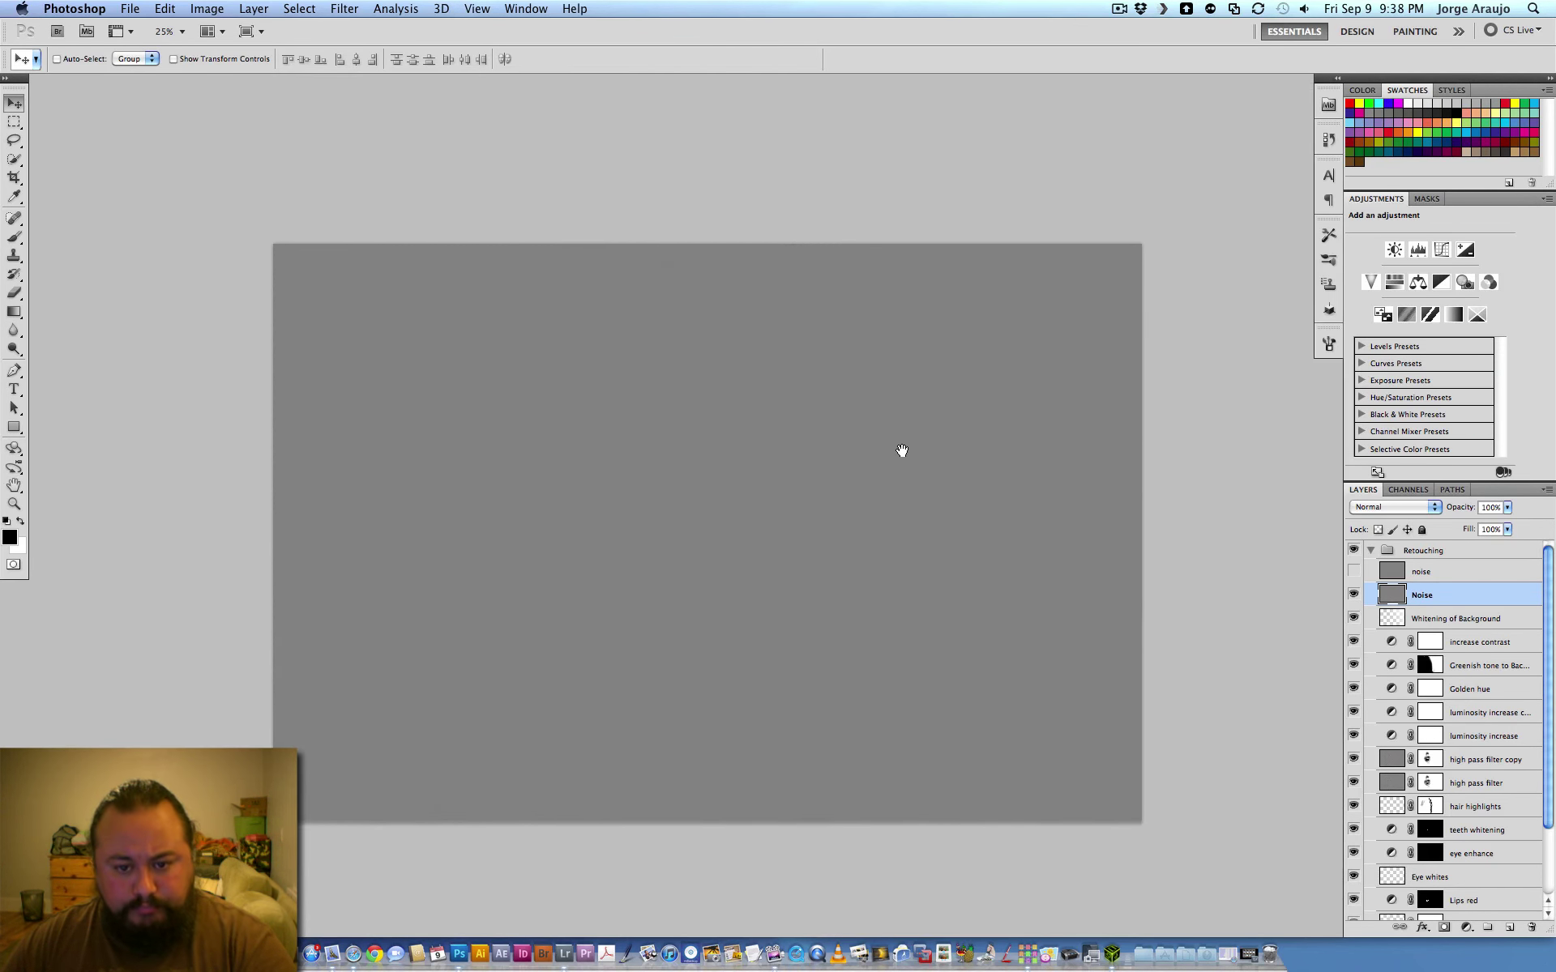
key("super+plus")
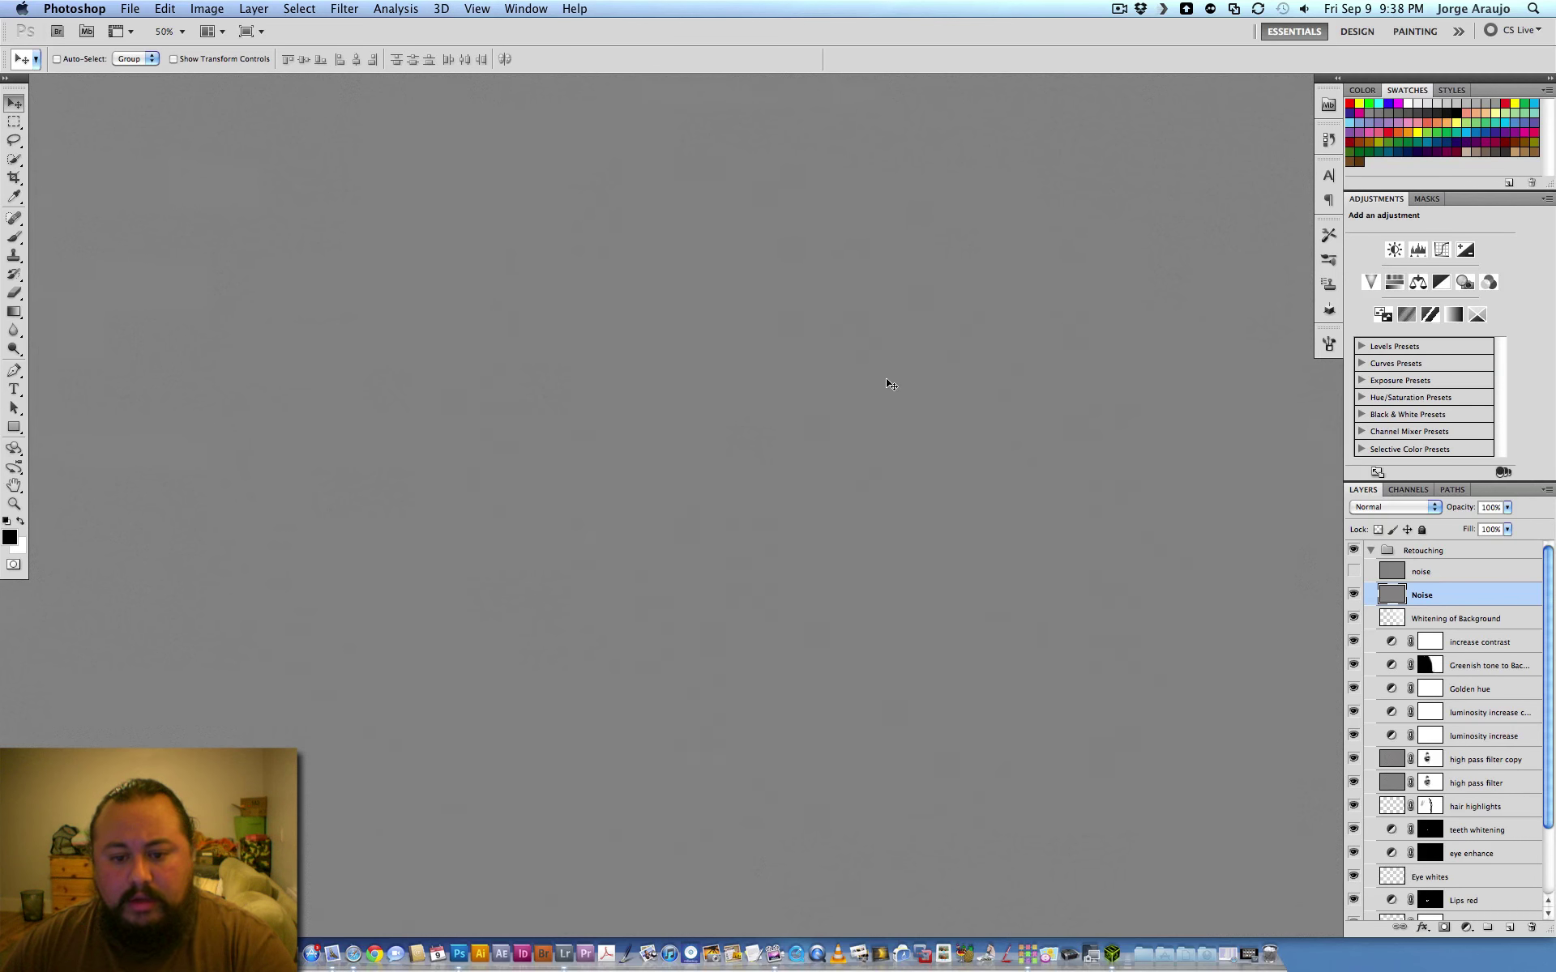
key("super+plus")
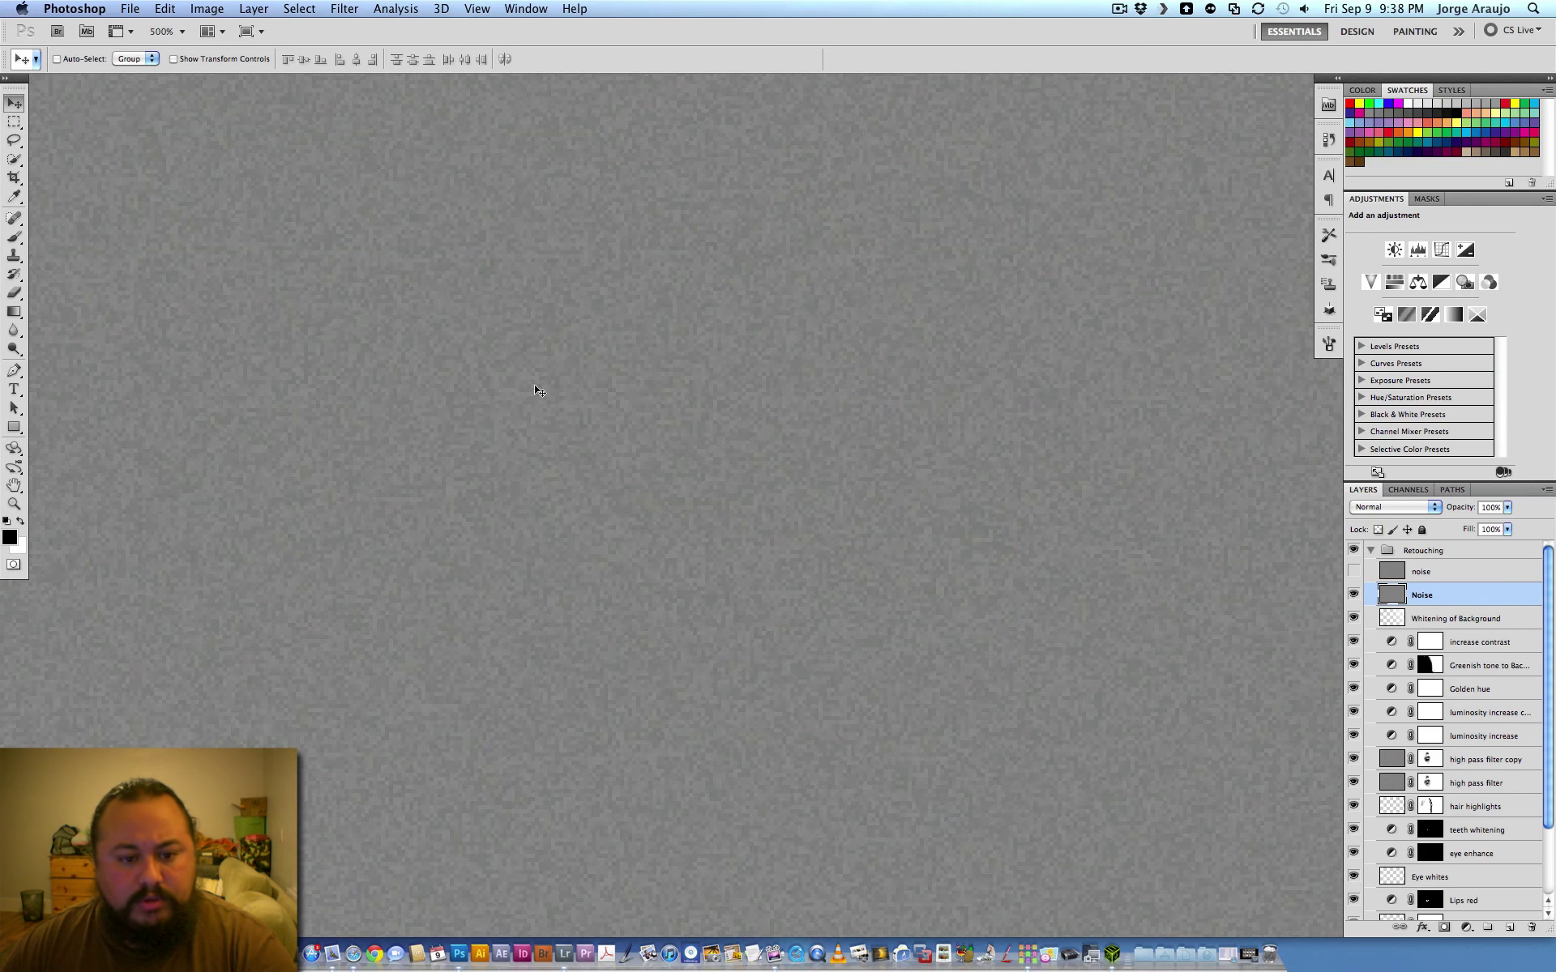
key("super+minus")
key("super+minus")
key("super+minus")
key("super+minus")
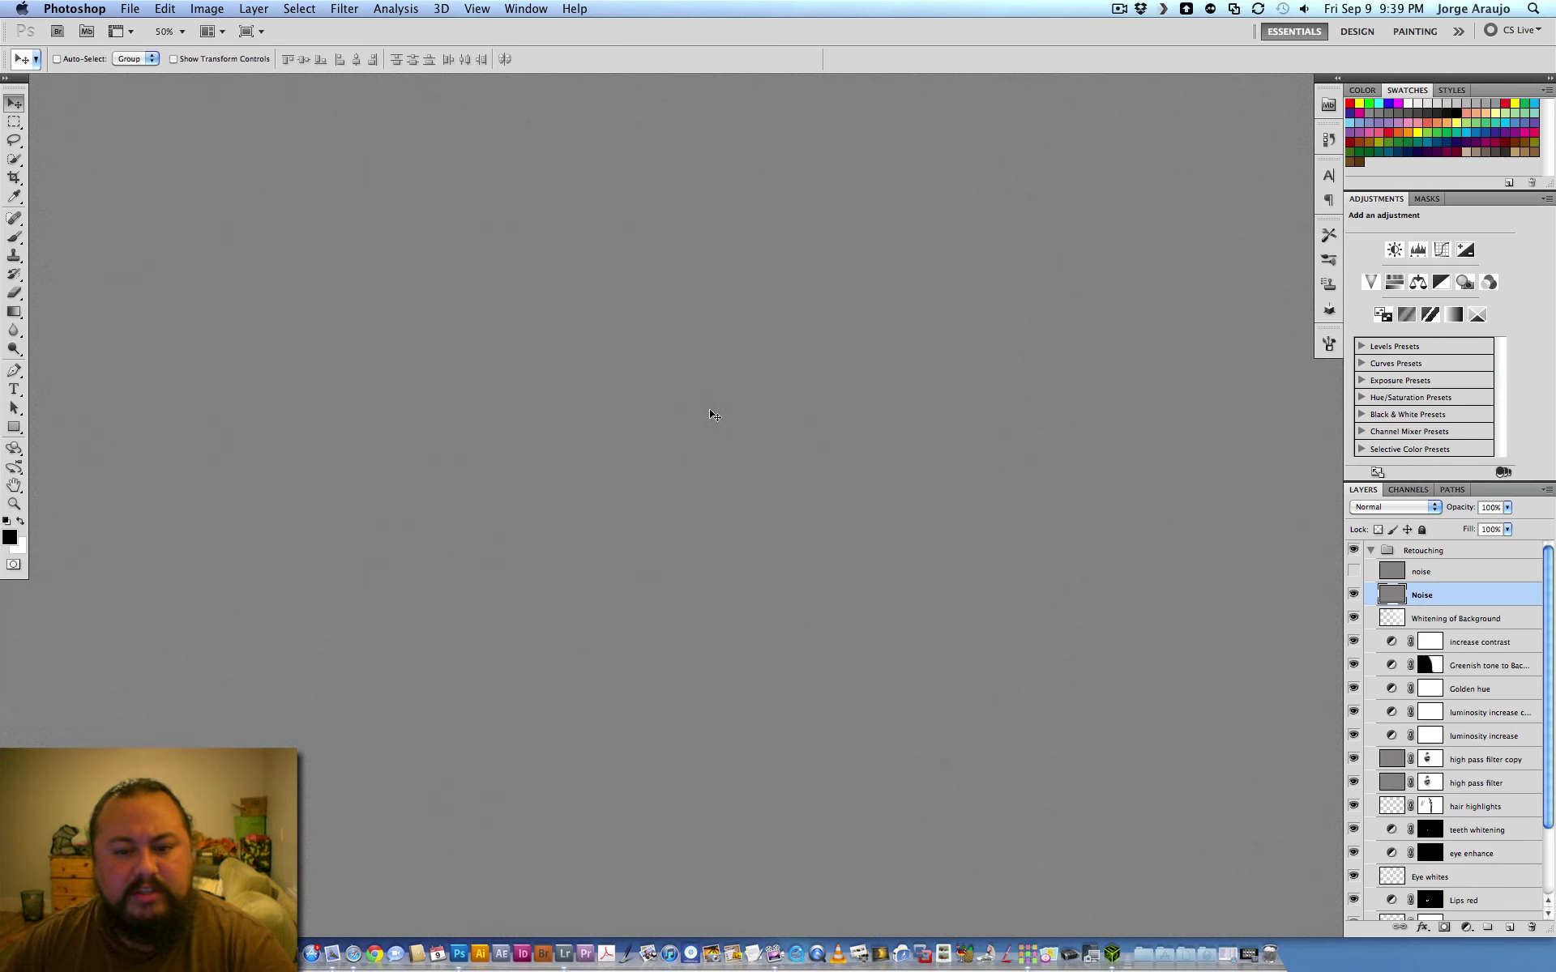
Set the Noise layer's blend mode to Overlay and switch the layer off and on to compare the grain around the eye
left_click(1399, 508)
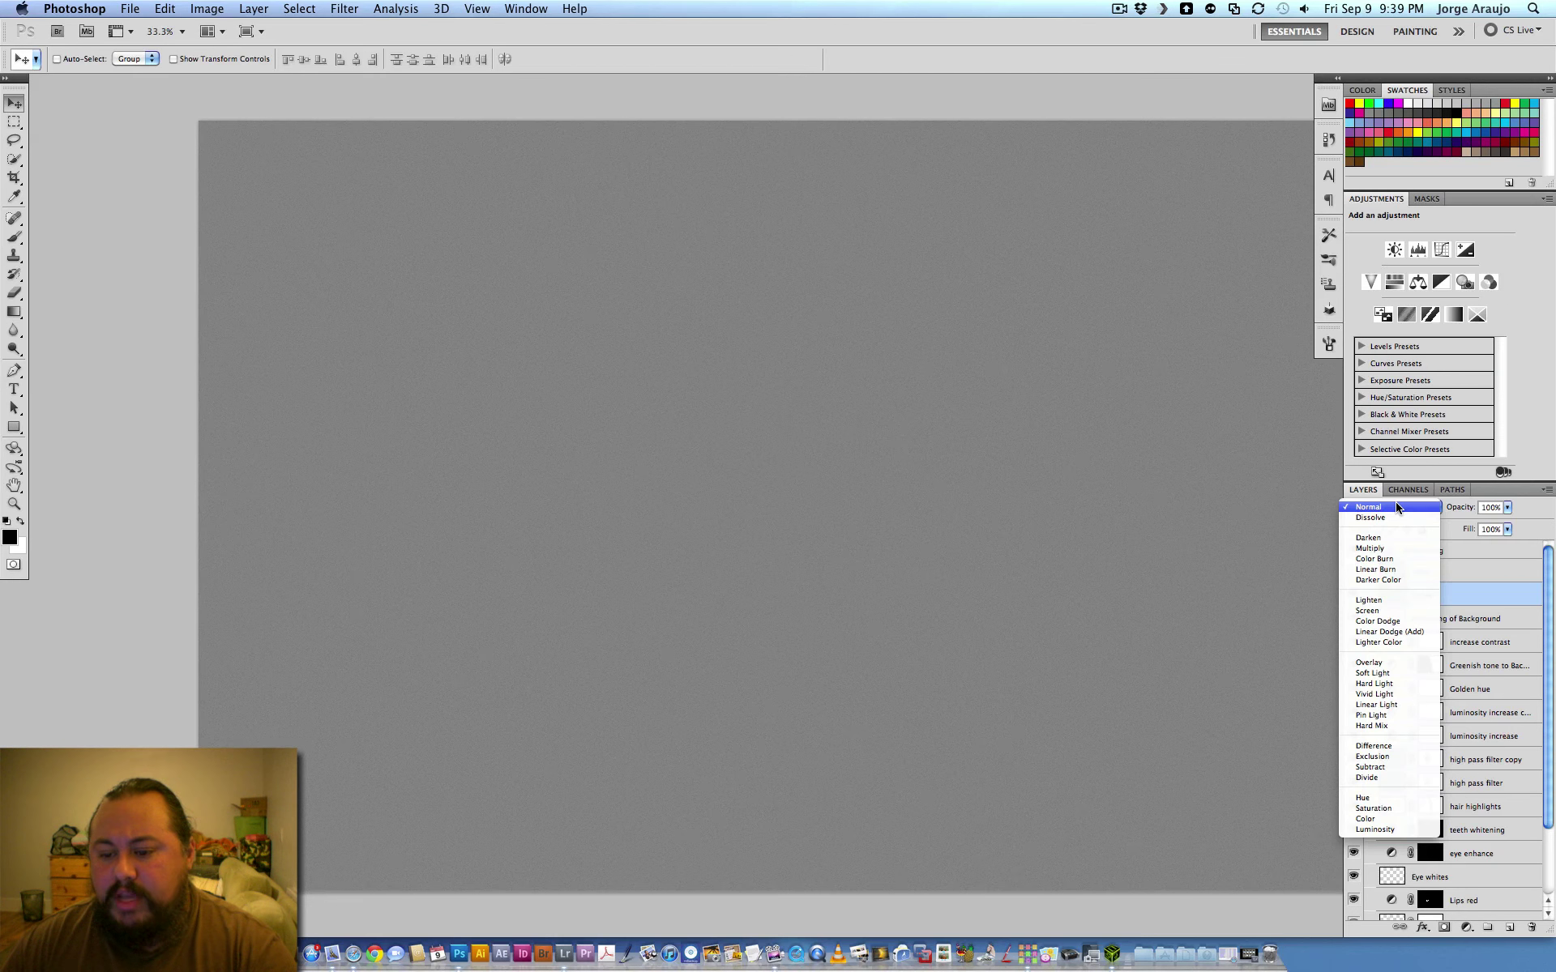
left_click(1378, 662)
key("super+plus")
key("super+plus")
key("super+plus")
key("super+plus")
scroll(597, 444, "left", 10)
scroll(878, 715, "up", 8)
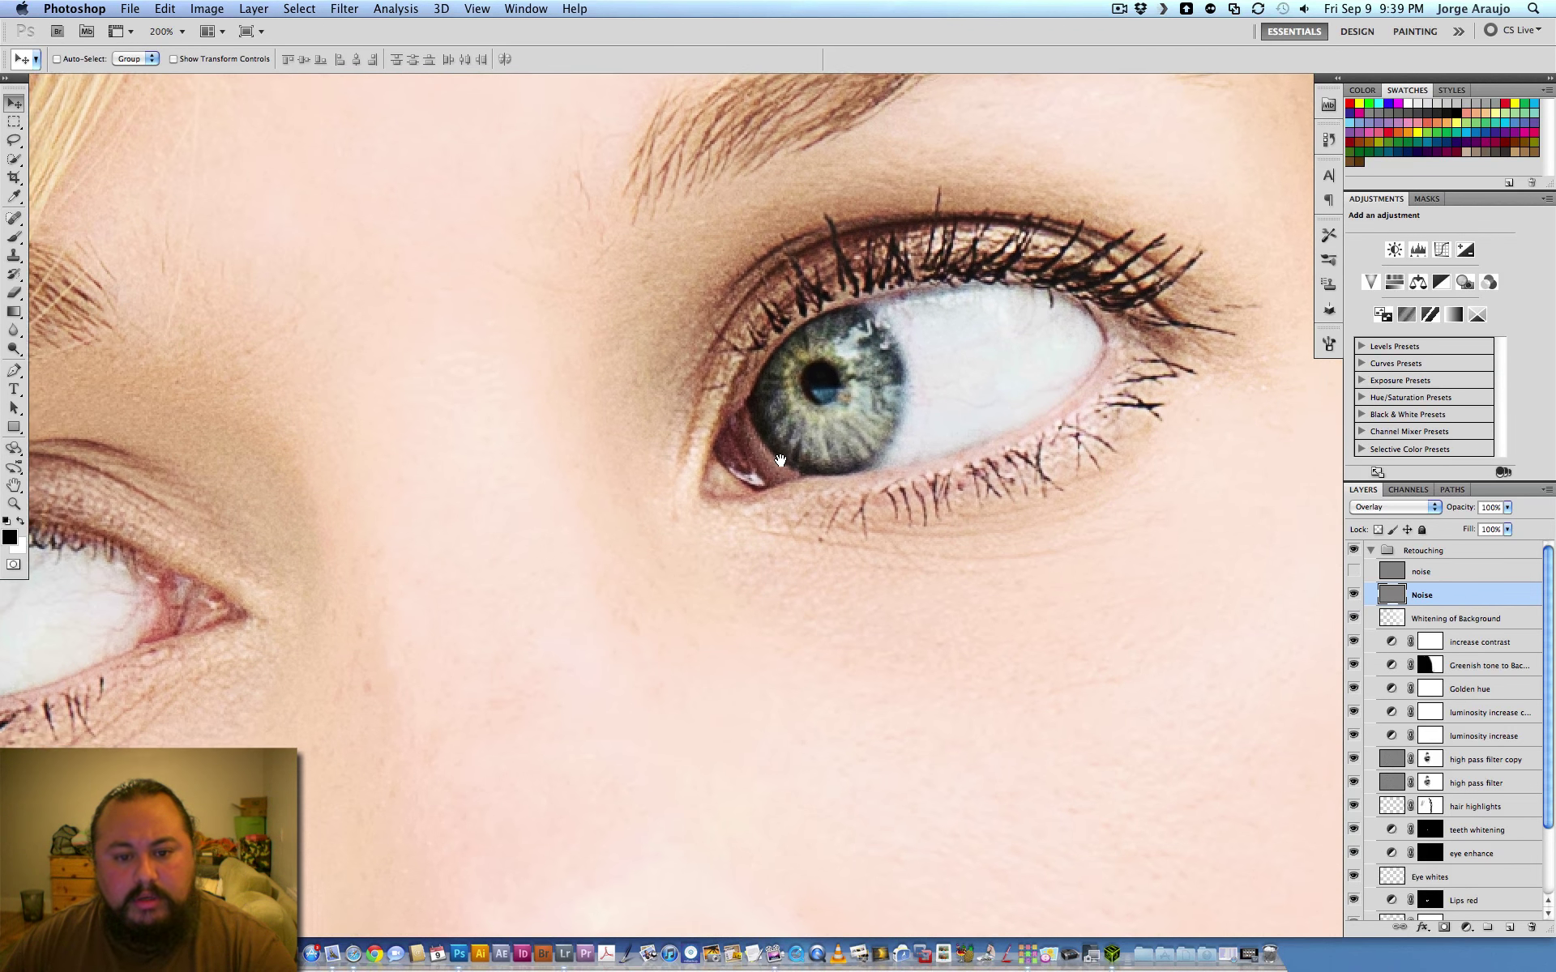
scroll(779, 460, "up", 2)
scroll(973, 526, "up", 4)
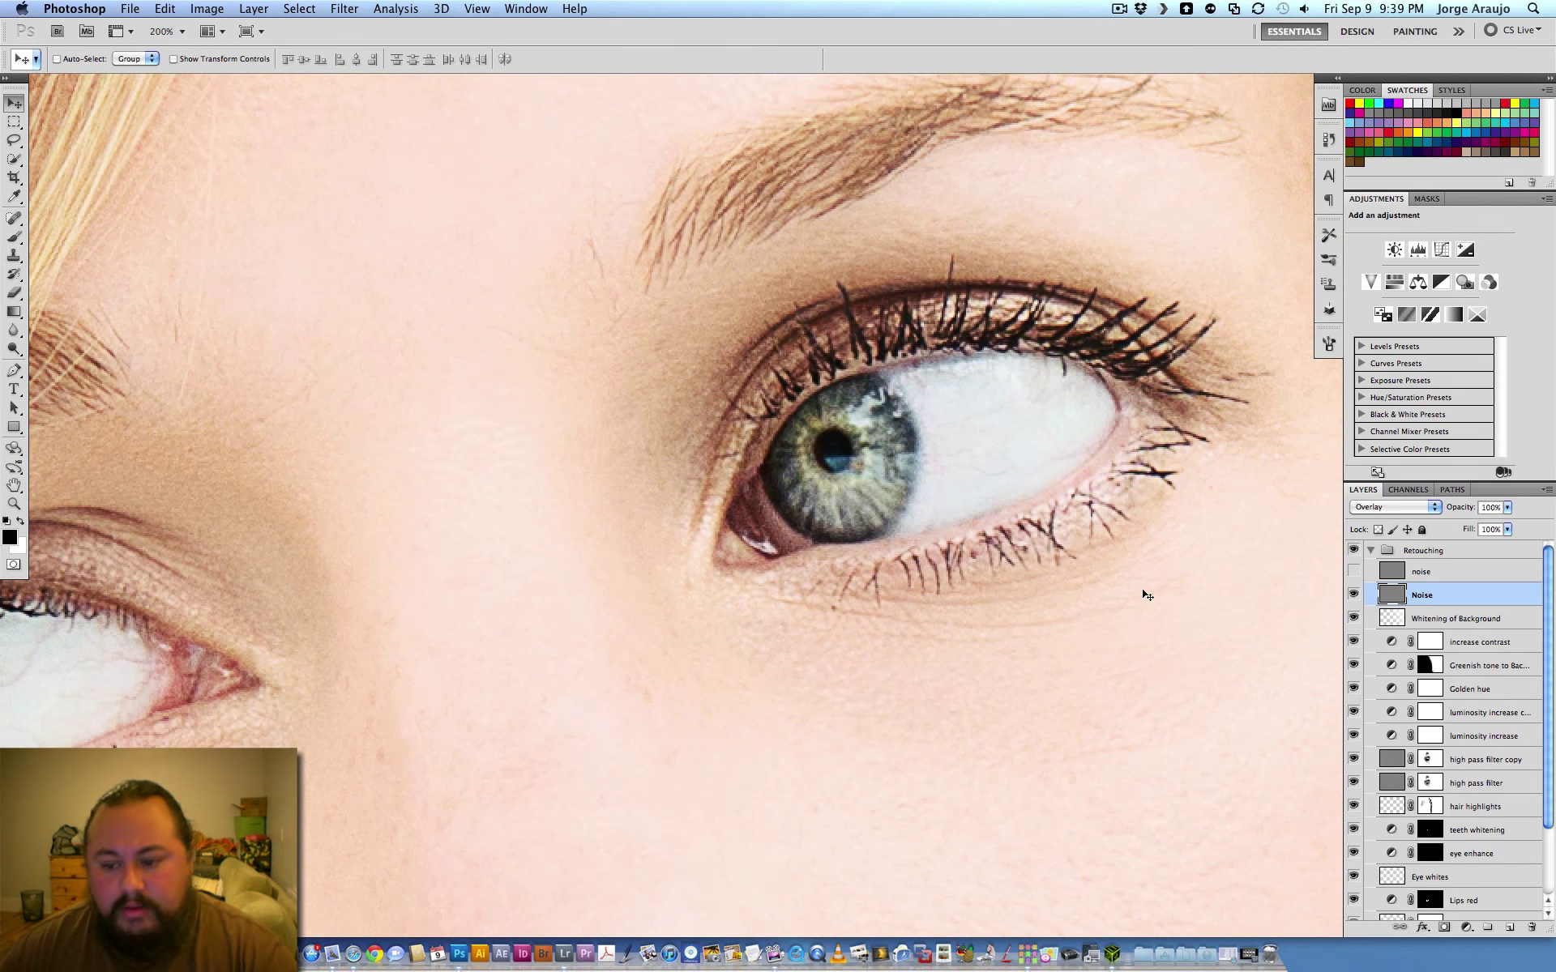
left_click(1352, 597)
left_click(1353, 600)
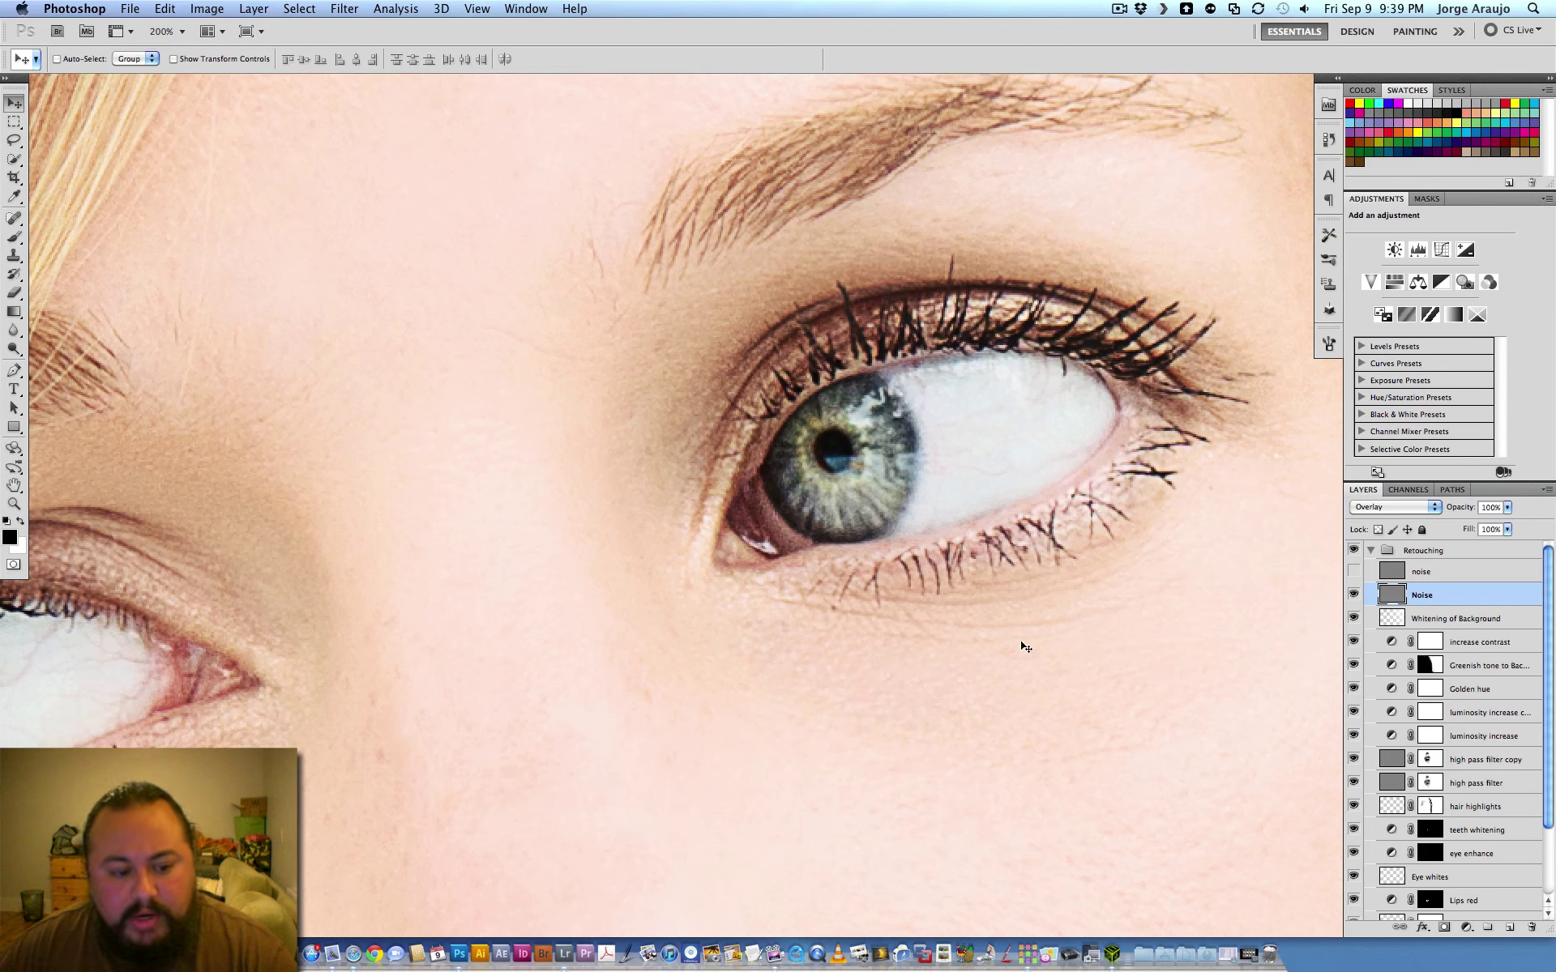
Switch the Noise layer off and on to compare the skin grain around the lips at 200%
scroll(1021, 642, "down", 15)
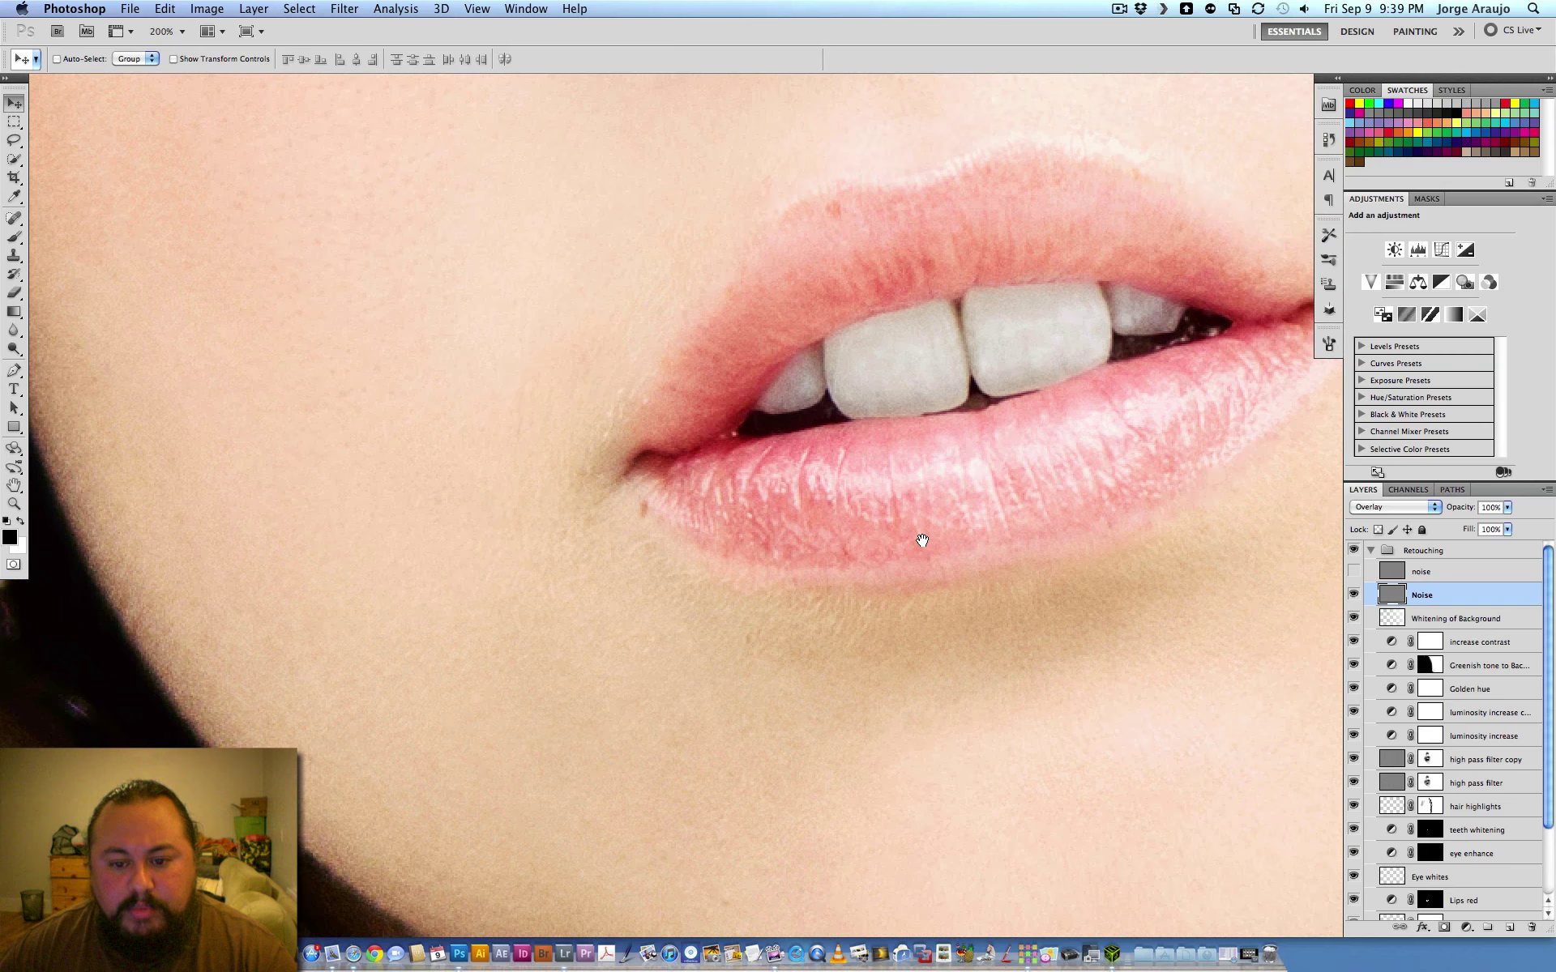
left_click_drag(923, 541, 865, 552)
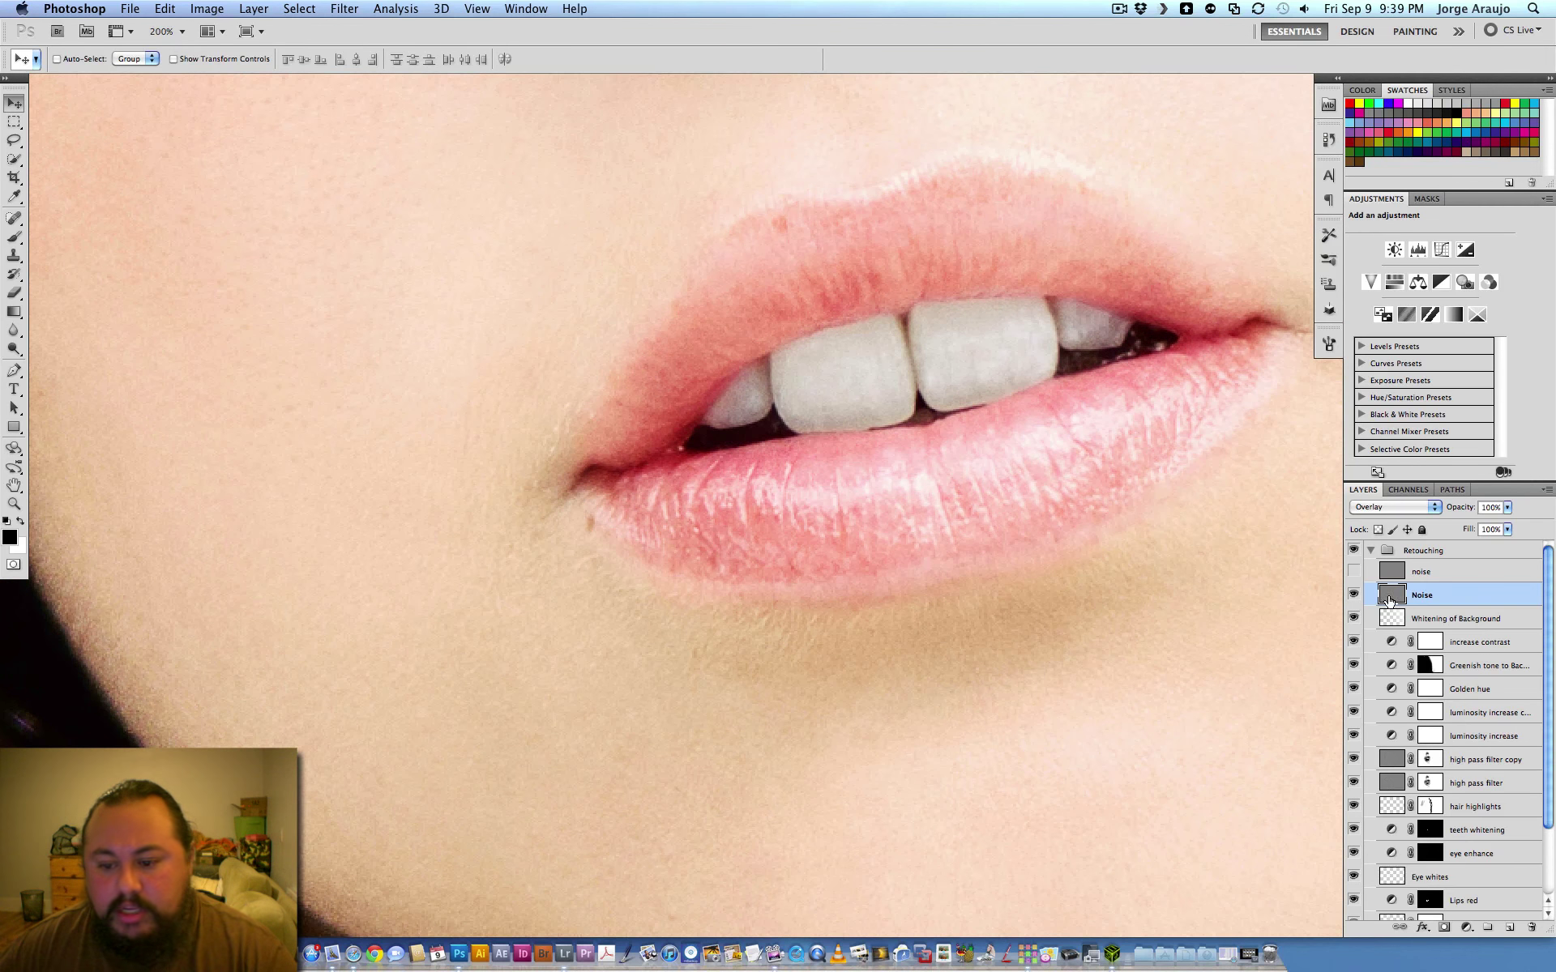
left_click(1353, 595)
left_click(1353, 595)
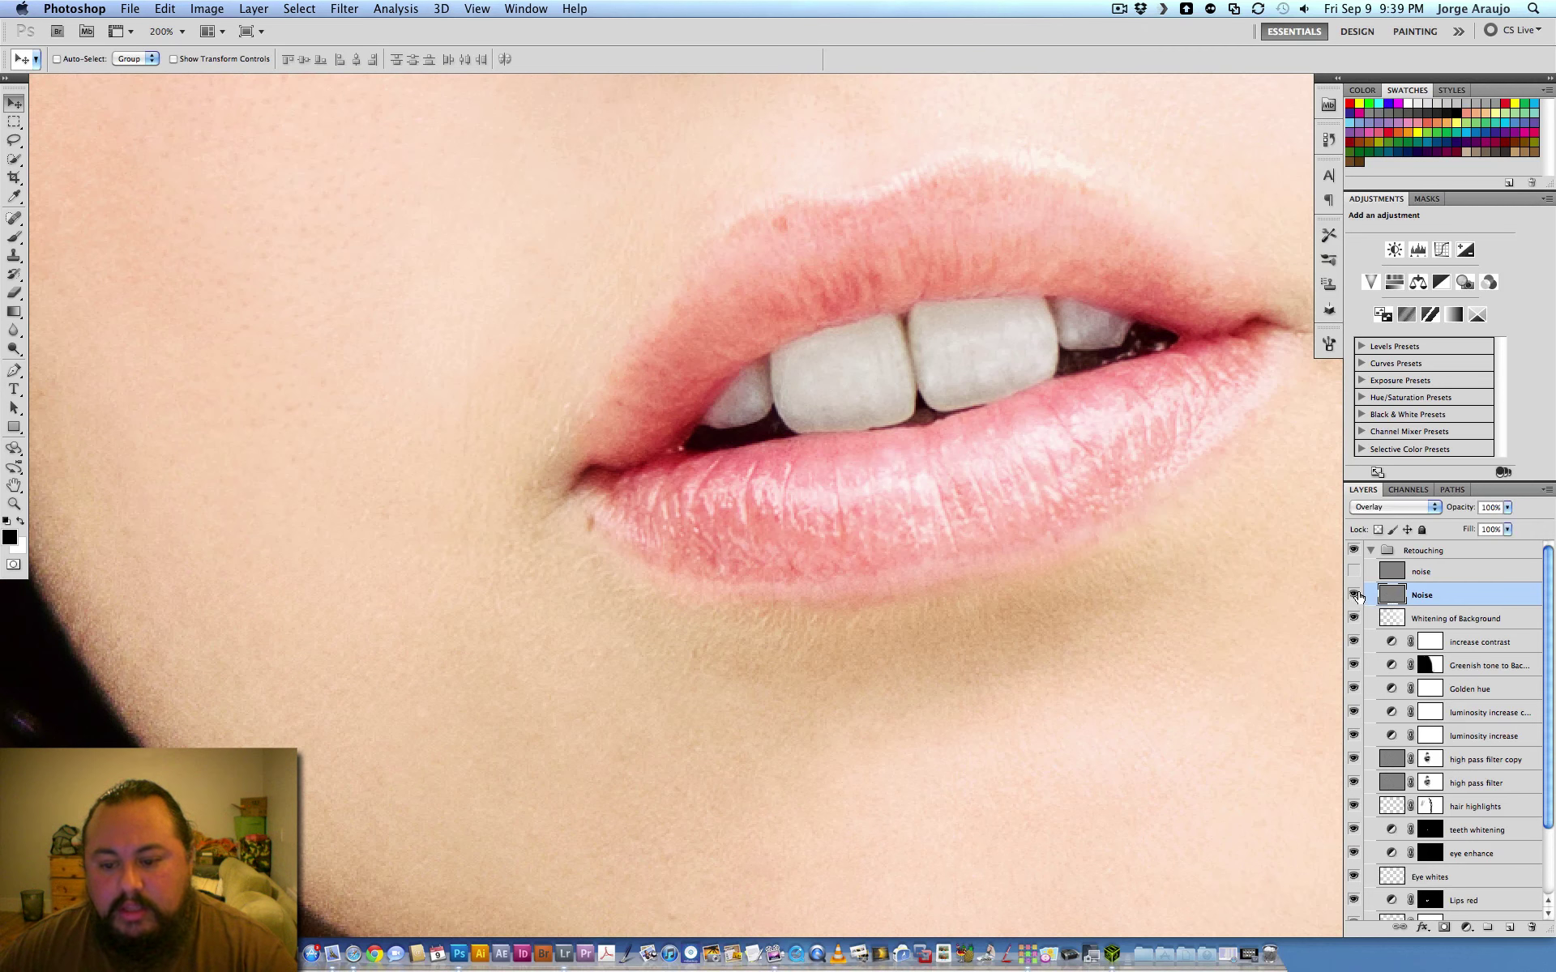
left_click(1355, 597)
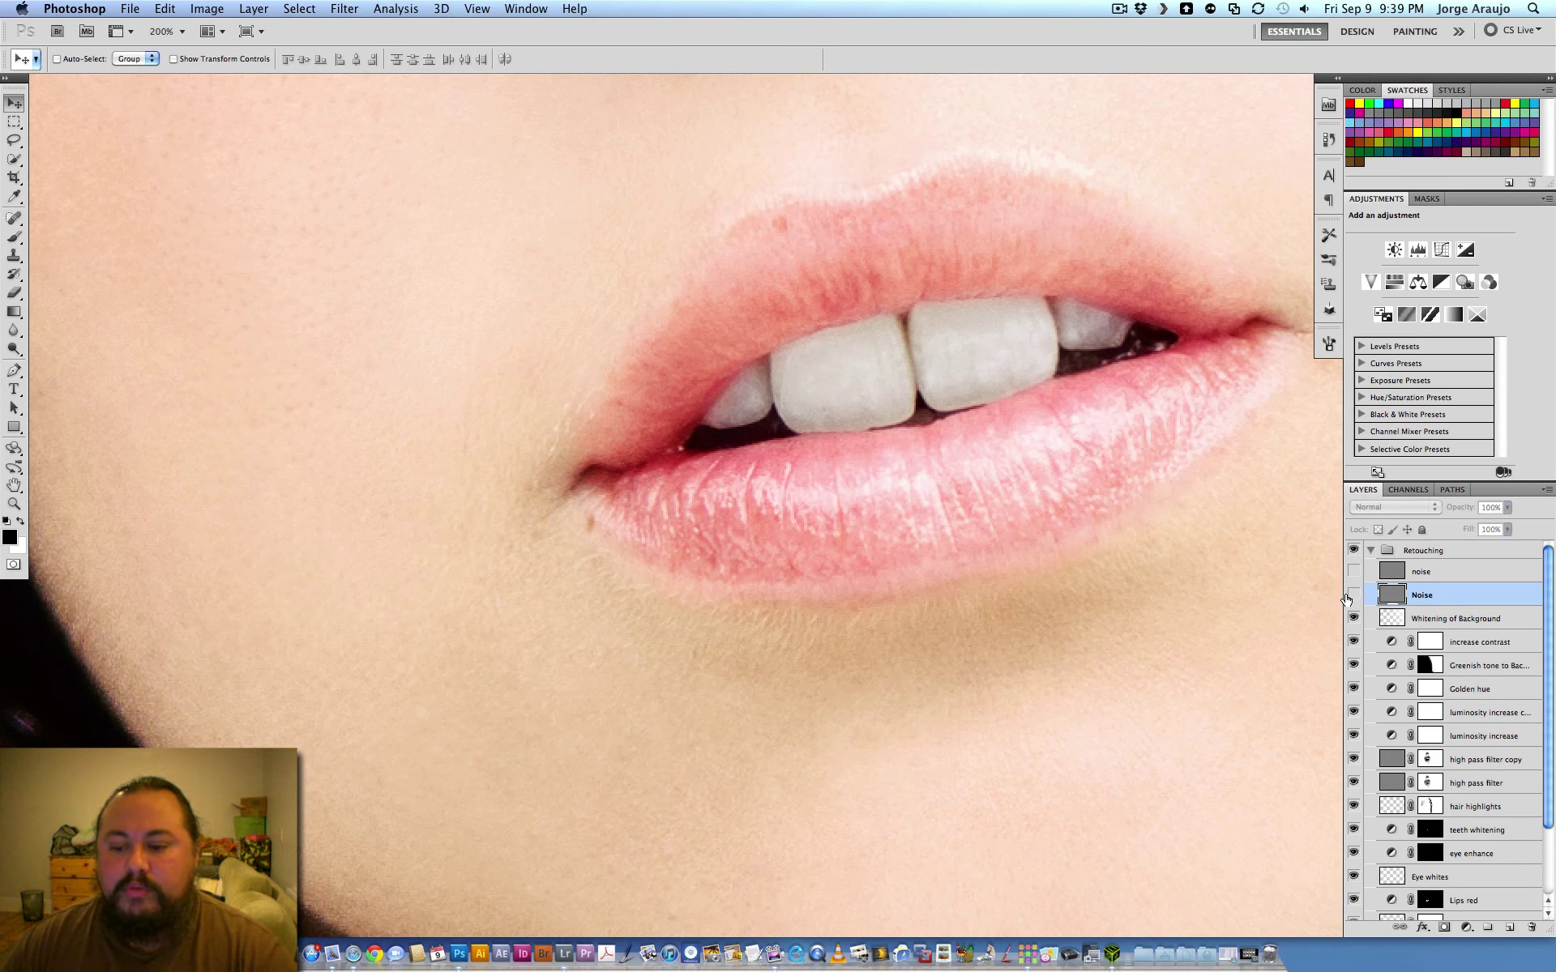
left_click(1353, 598)
left_click(1353, 597)
left_click(1352, 598)
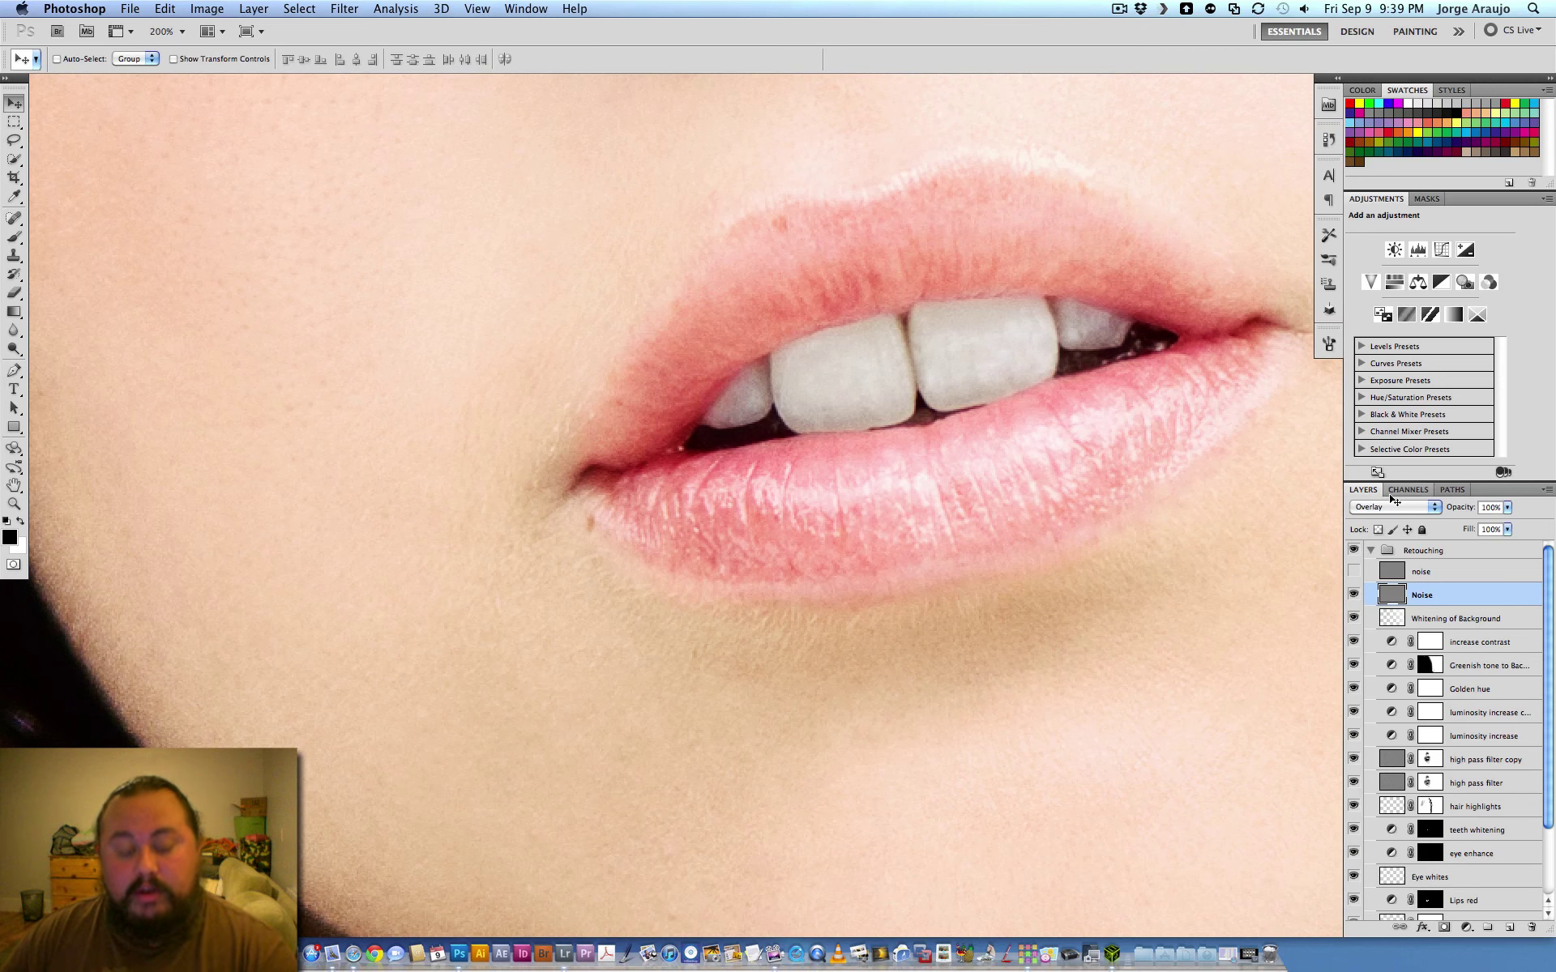
Delete the demonstration Noise layer directly above Whitening of Background
key("super+minus")
key("super+minus")
key("super+minus")
key("super+minus")
key("super+minus")
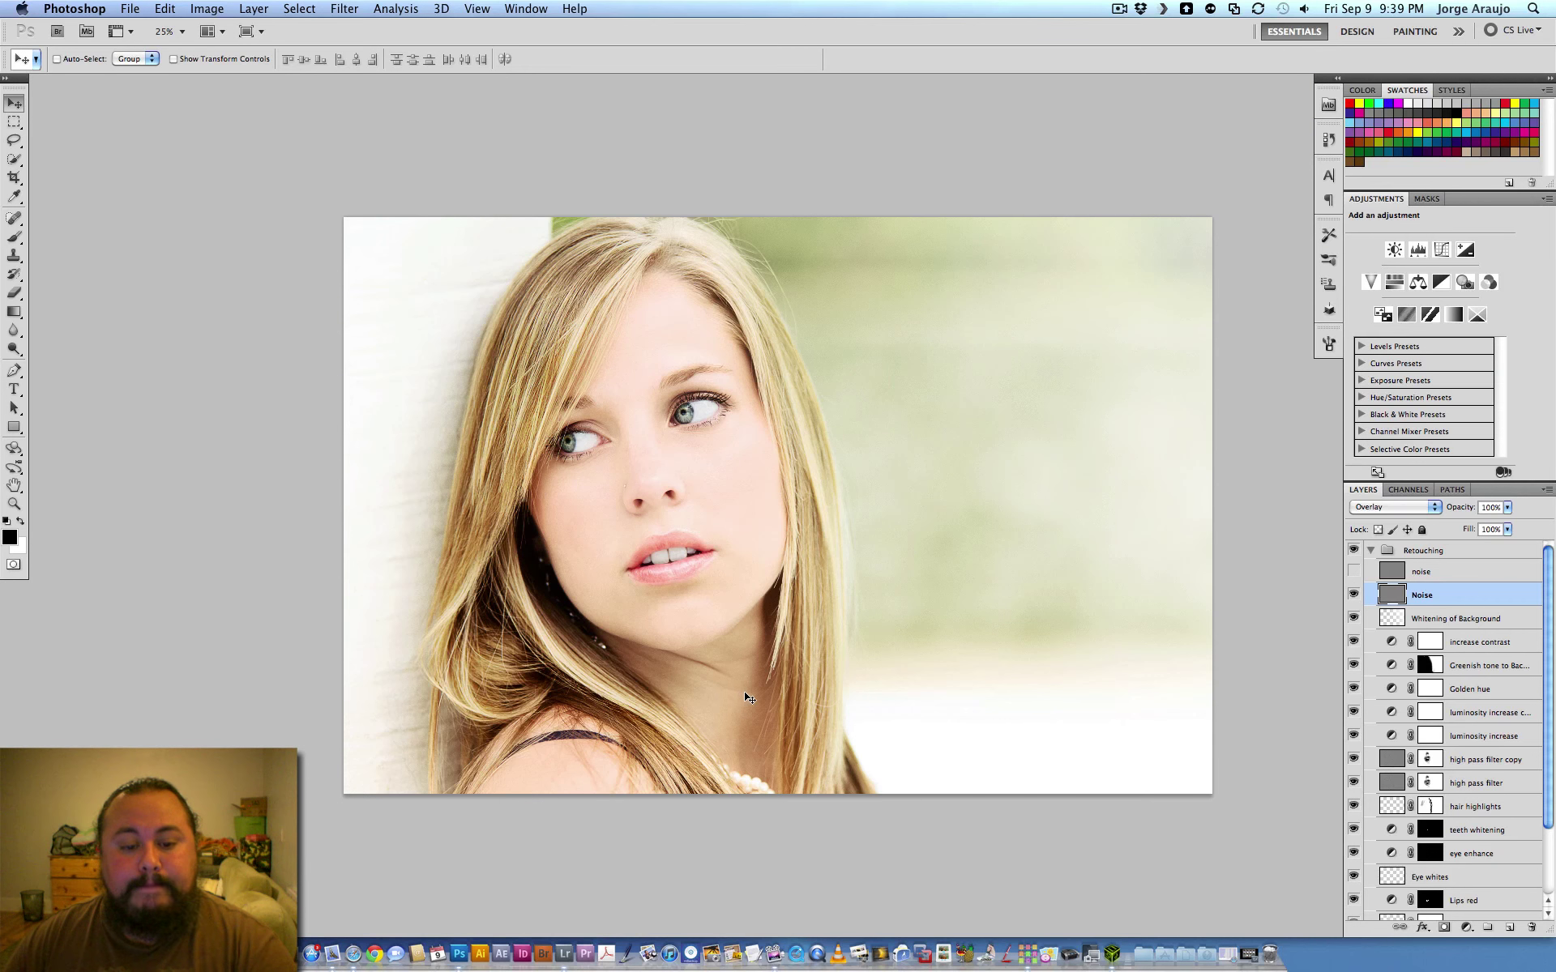
left_click_drag(1433, 596, 1531, 928)
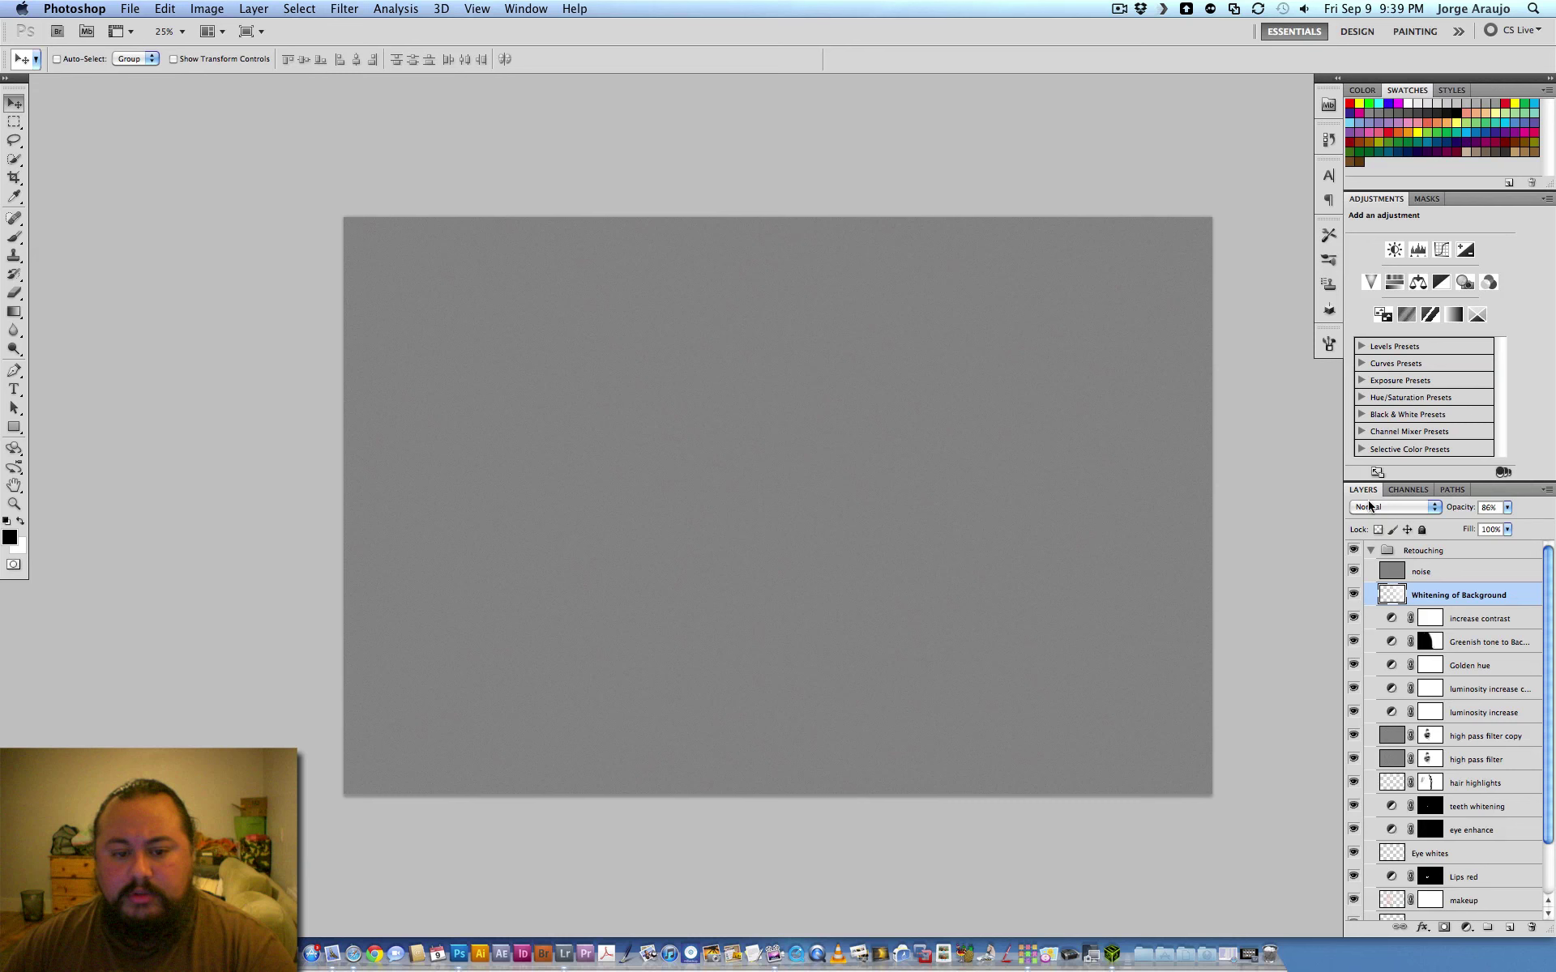
Show the original noise layer and set its blend mode to Overlay
left_click(1353, 571)
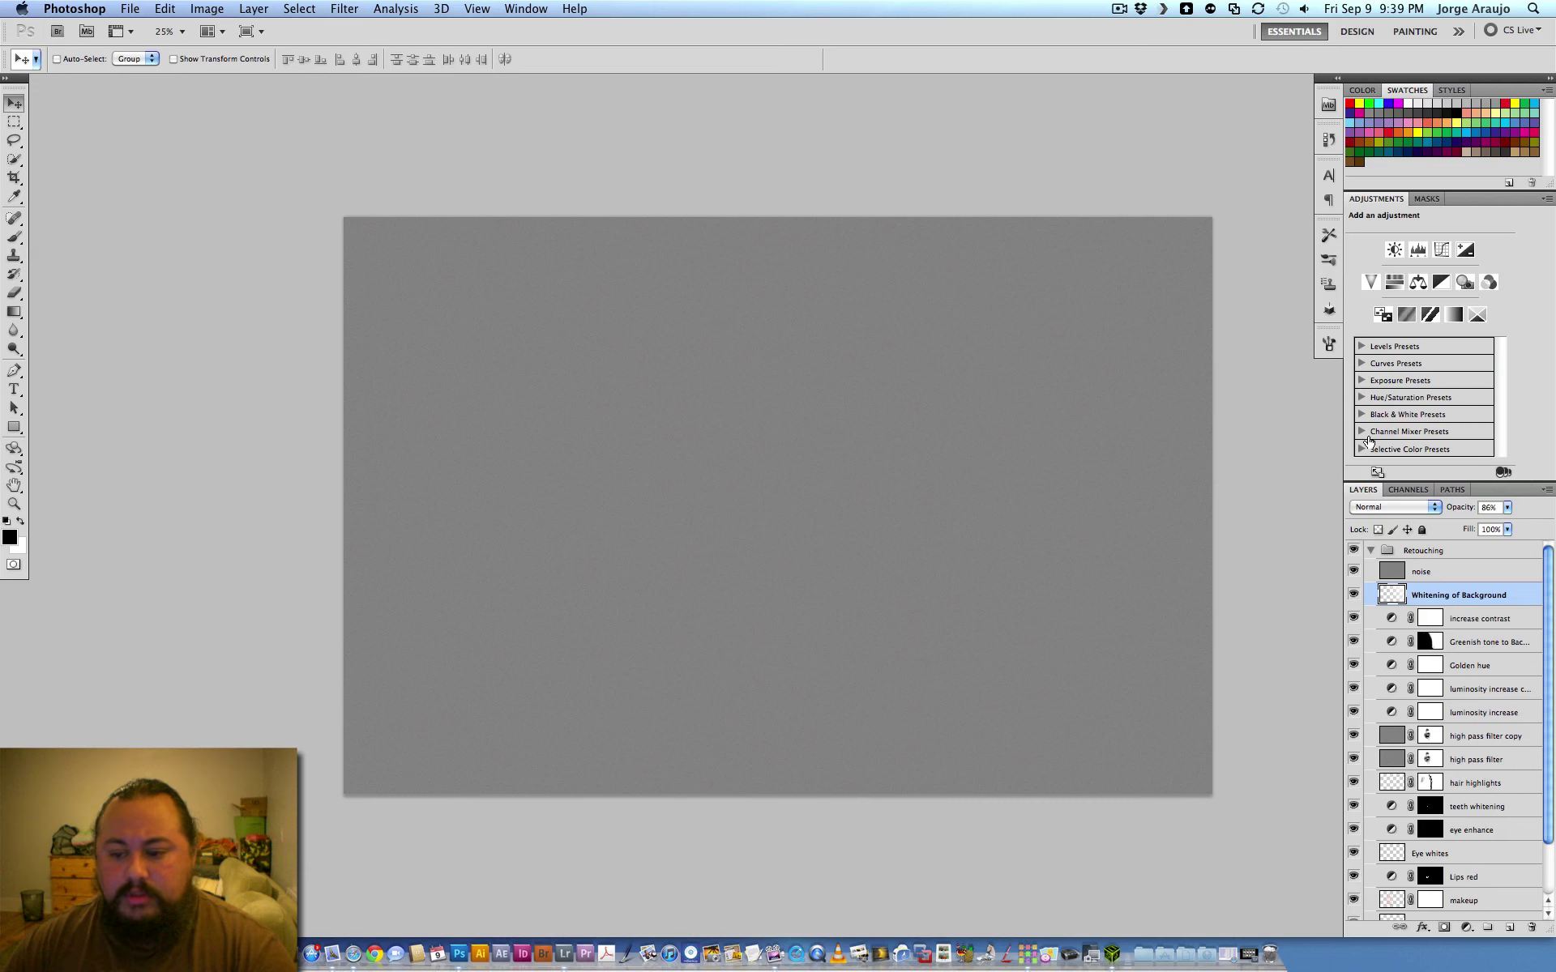
left_click(1443, 572)
left_click(1414, 507)
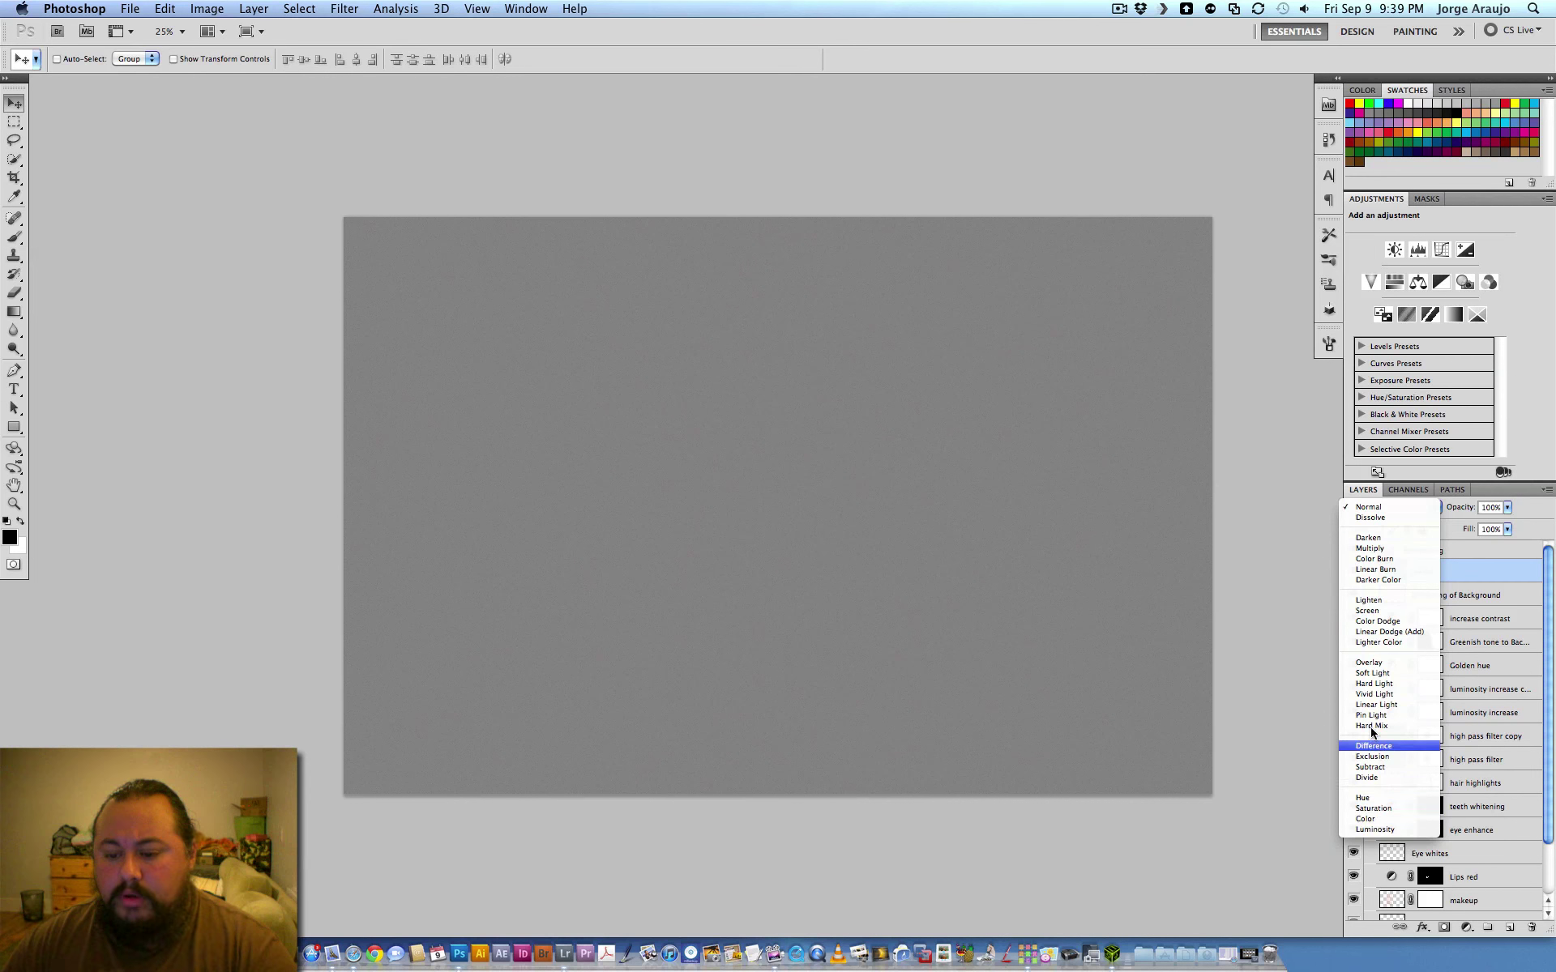
left_click(1370, 662)
key("super+plus")
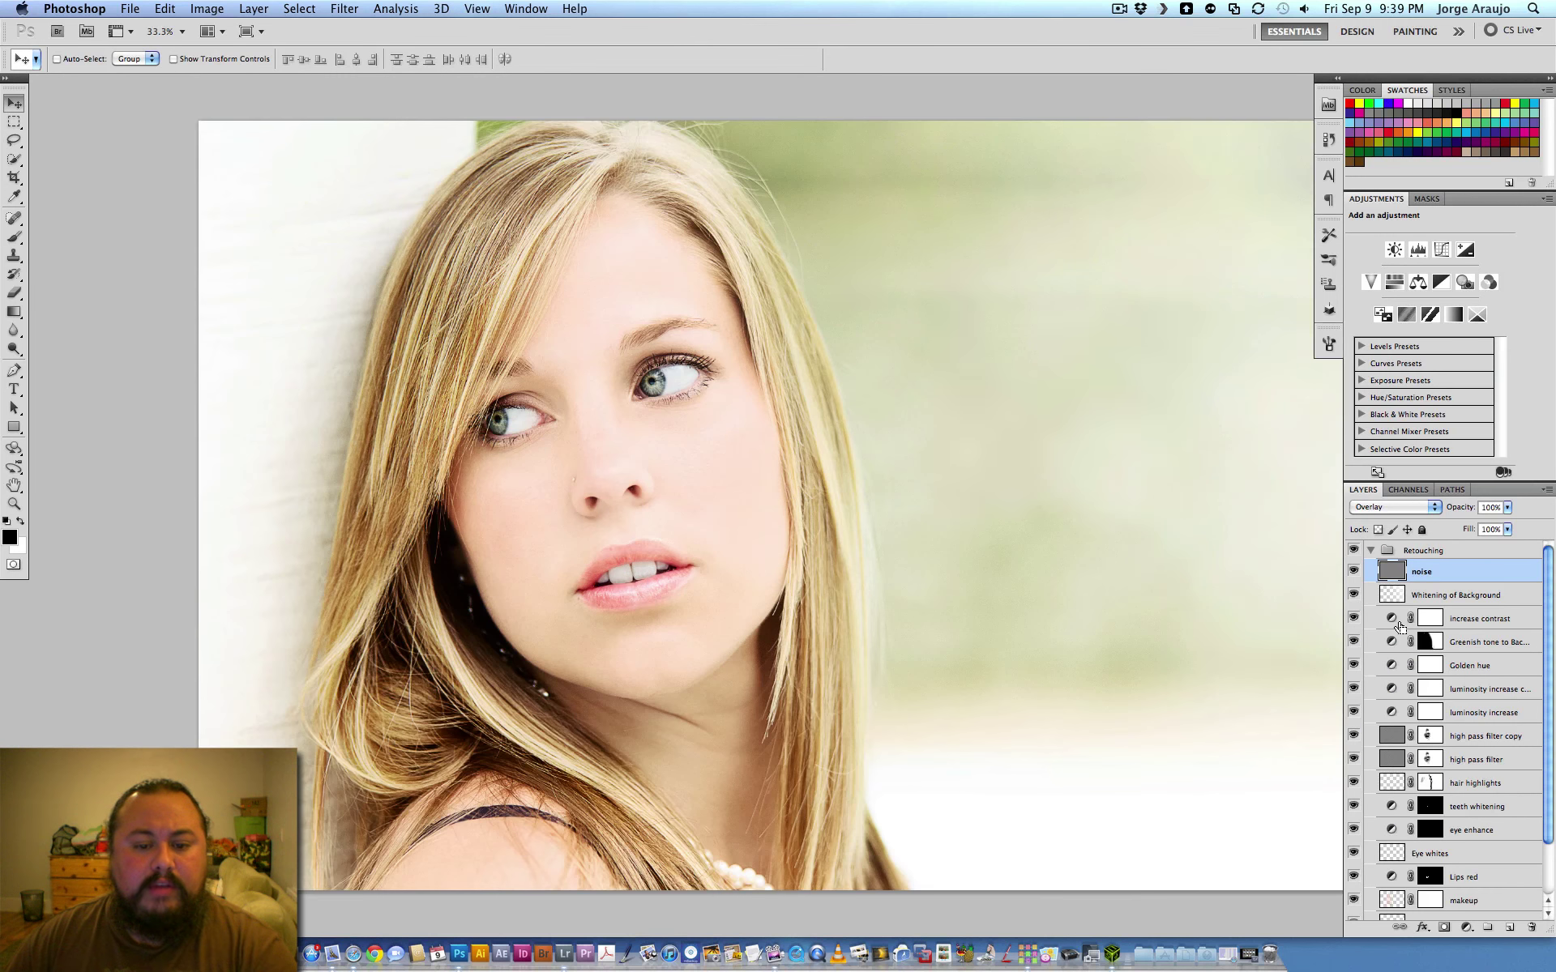
left_click_drag(813, 507, 717, 504)
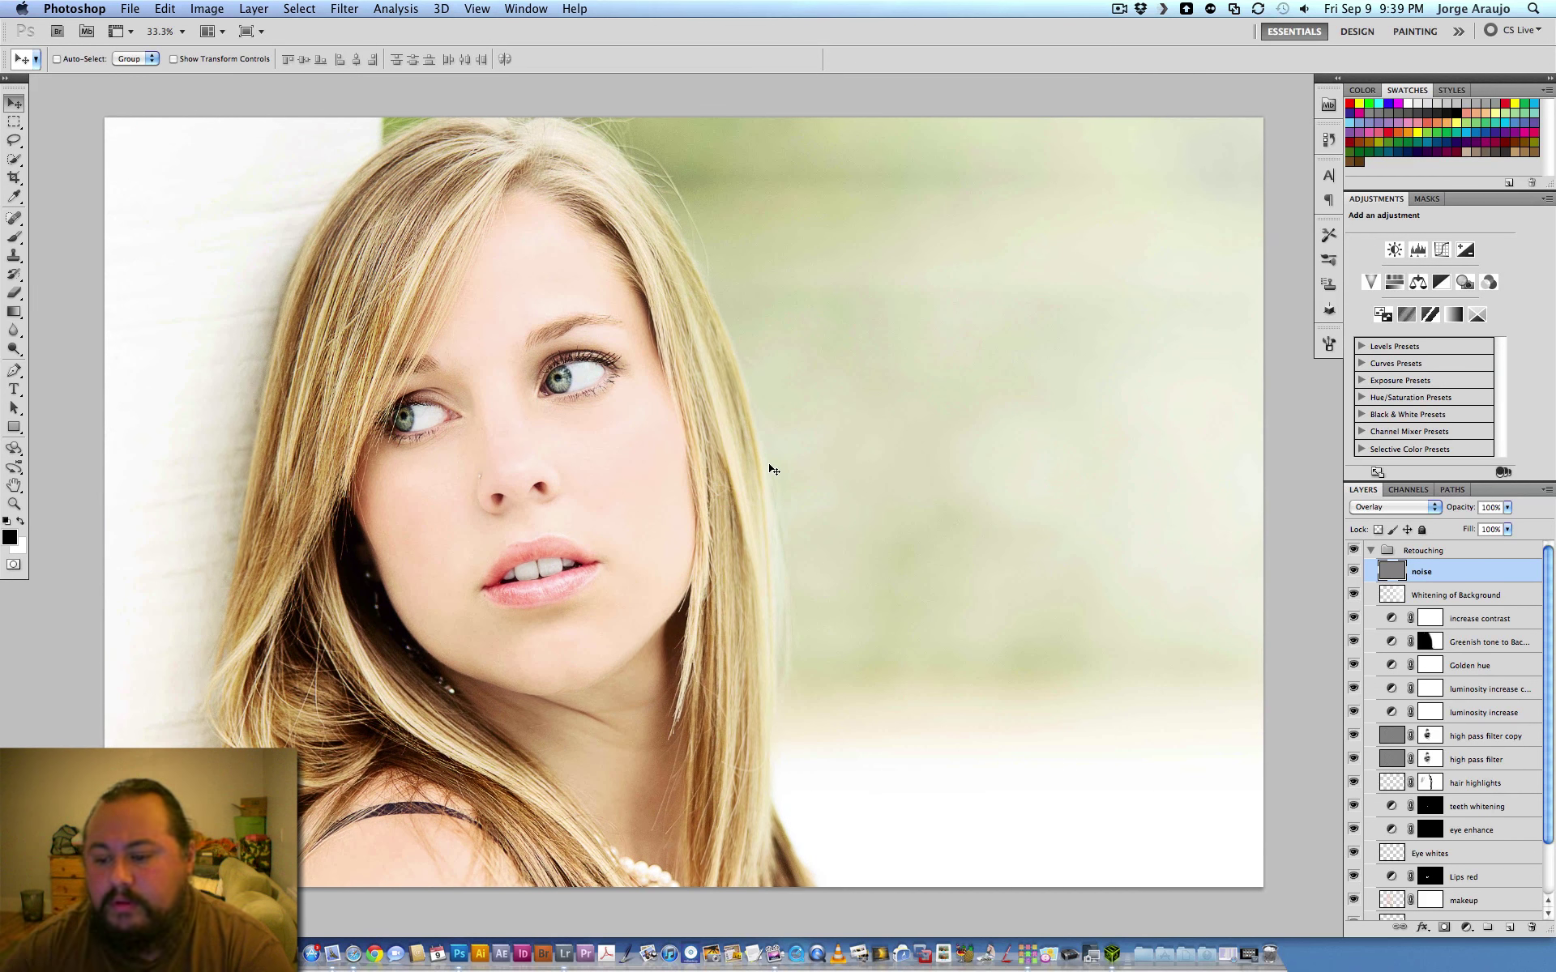
Collapse the Retouching group and switch it off and on to compare the whole portrait before and after
left_click(1370, 551)
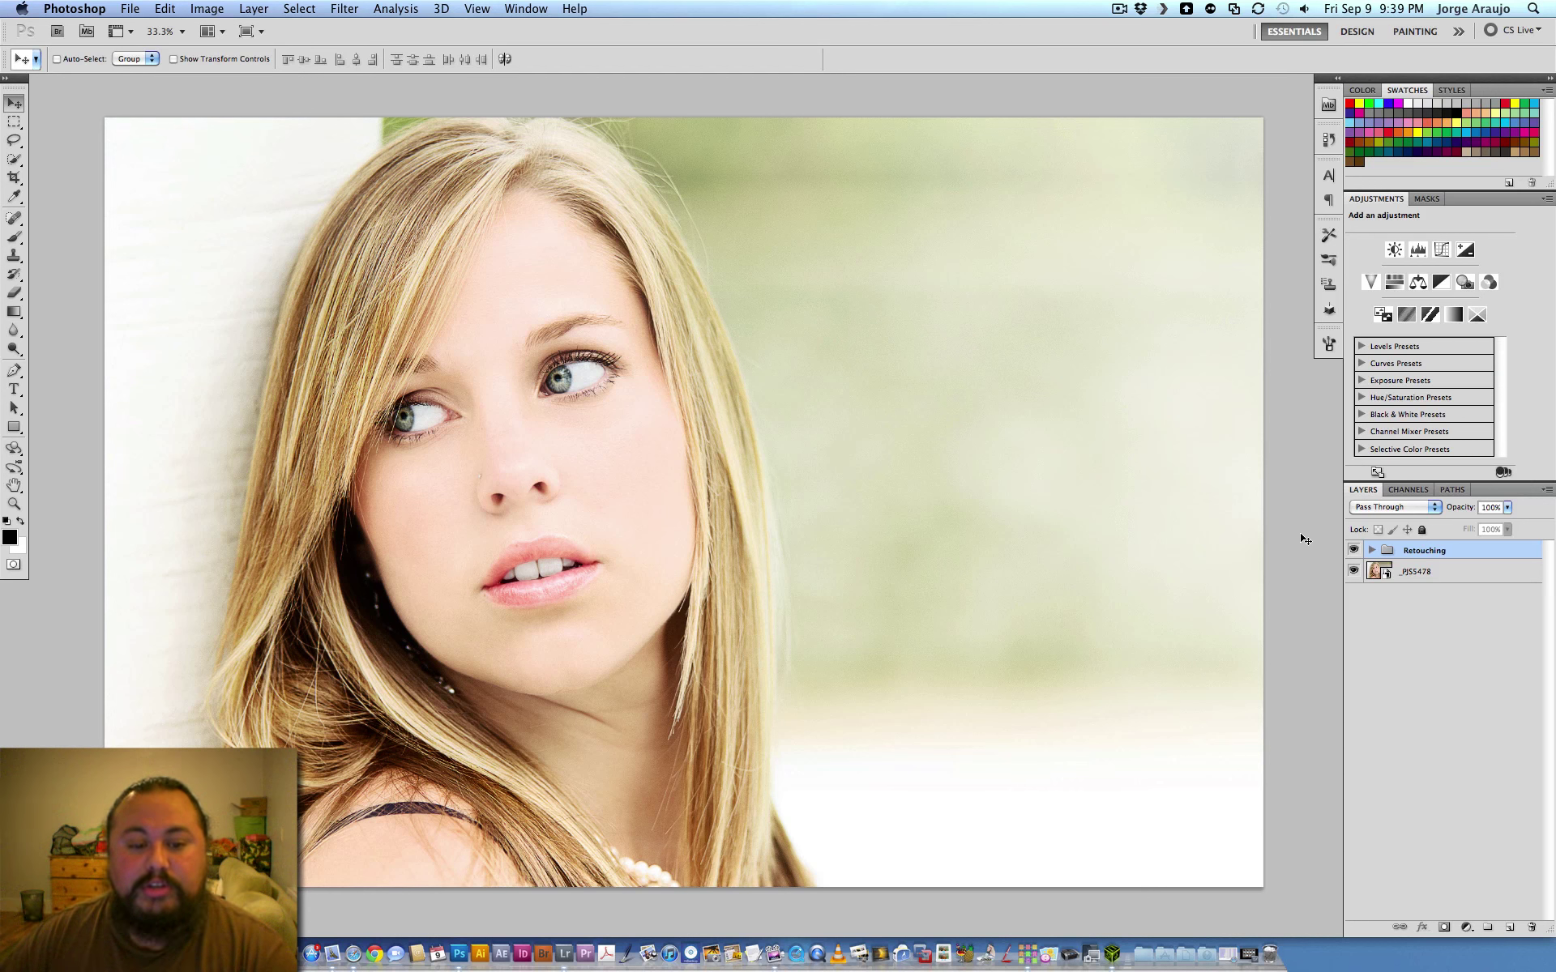
left_click(1352, 551)
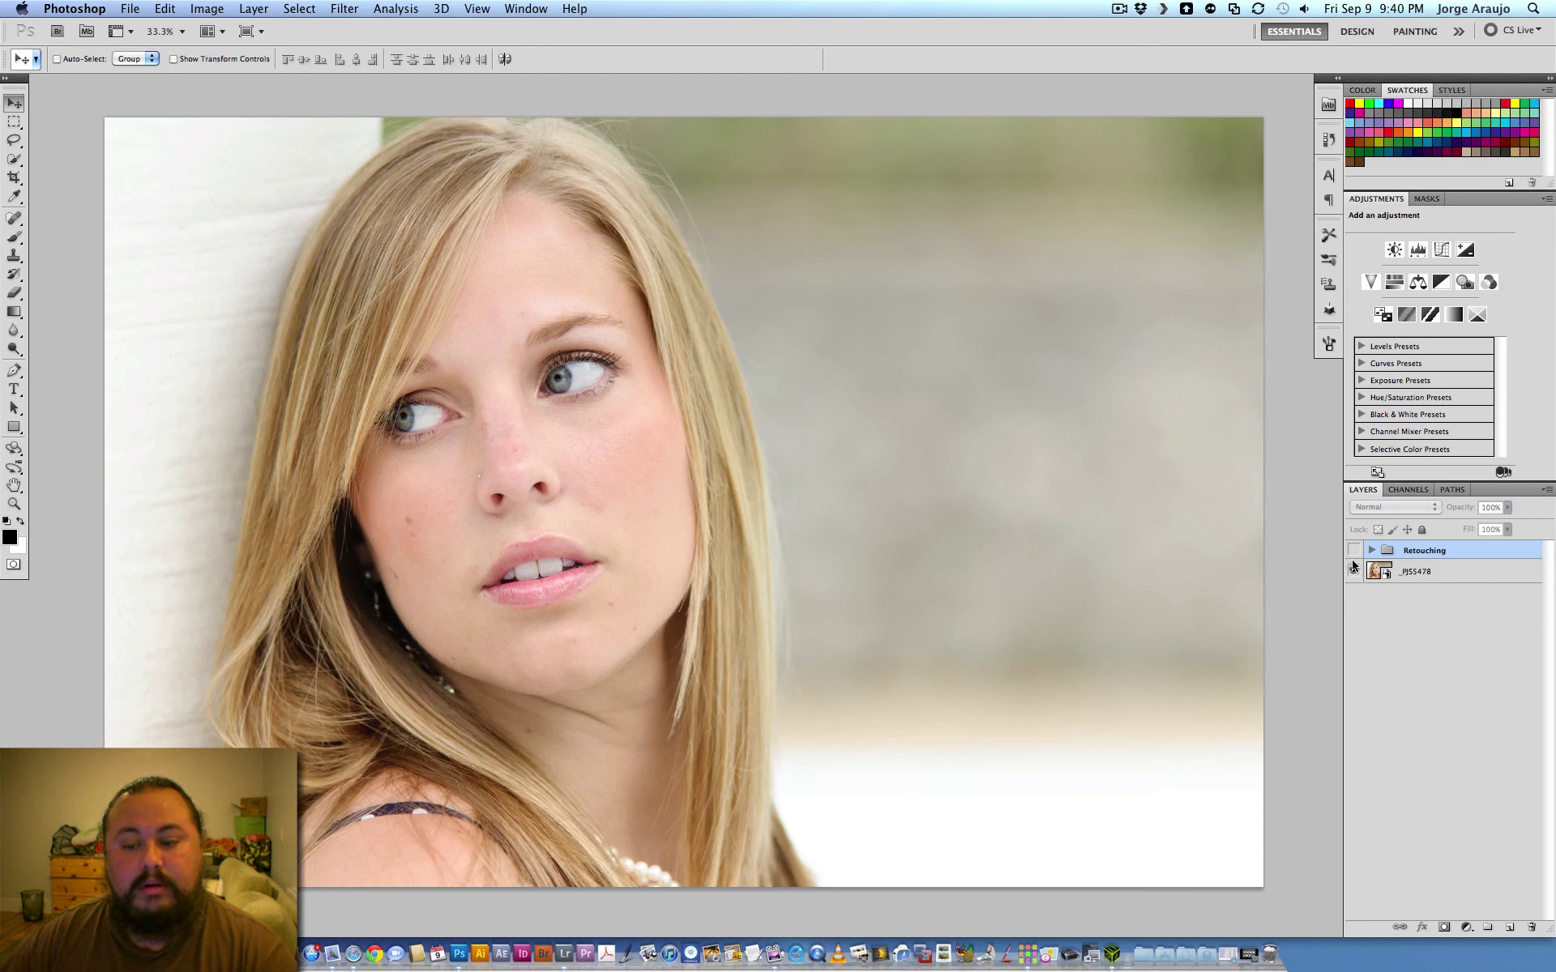
left_click(1353, 551)
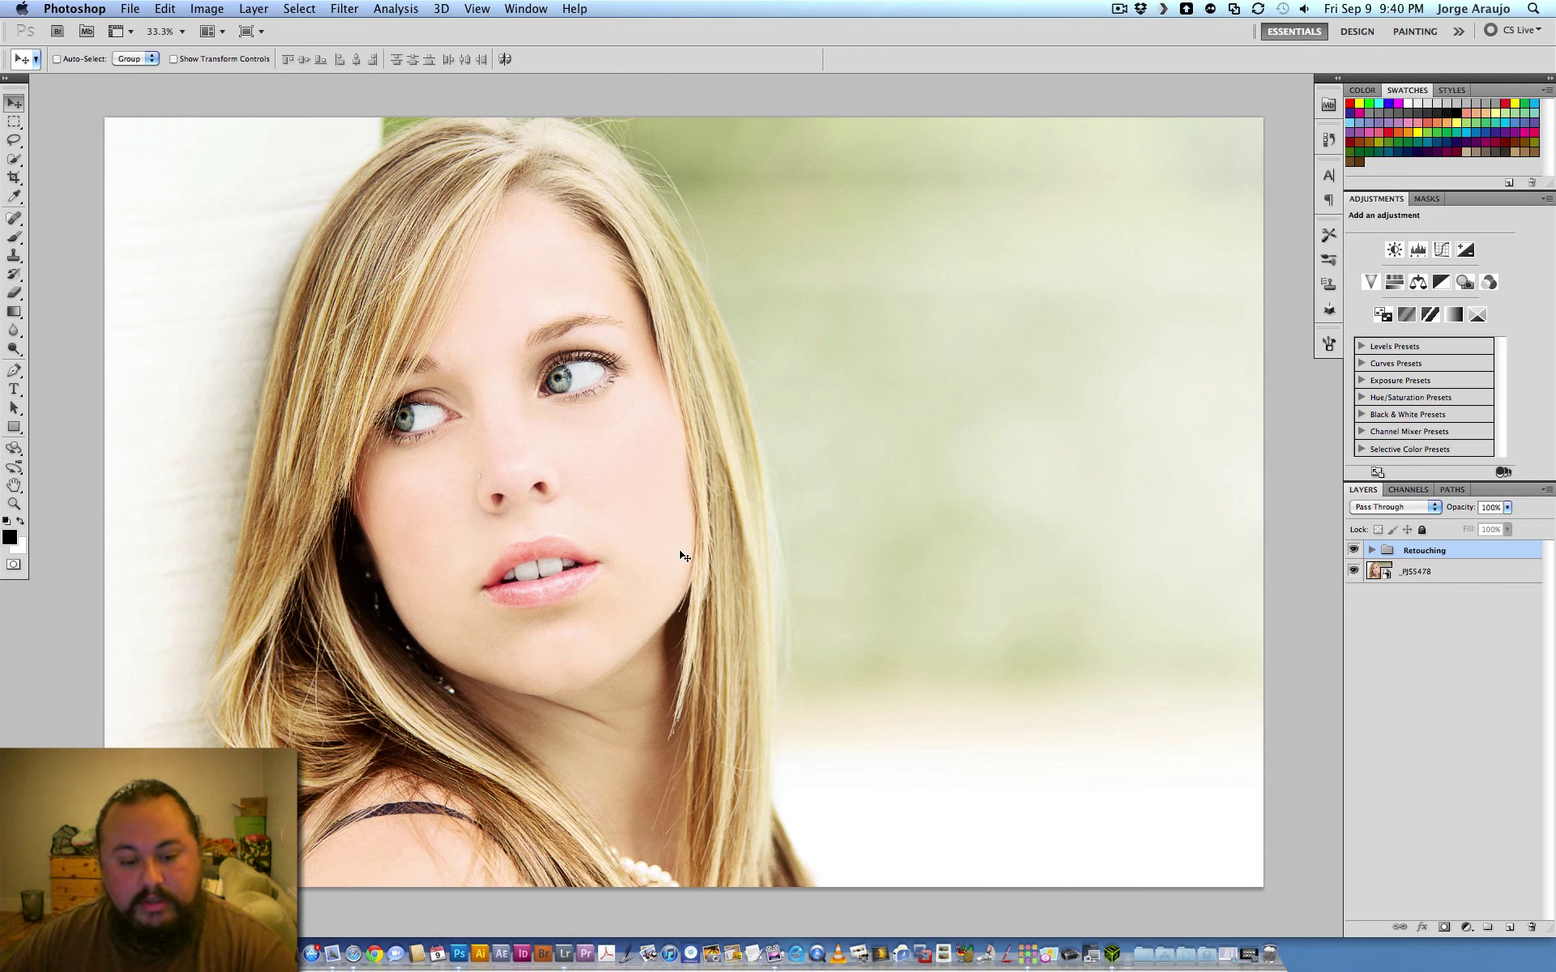
Compare the face up close with the Retouching group hidden and shown, then return to the full image
key("super+equal")
left_click_drag(619, 521, 765, 637)
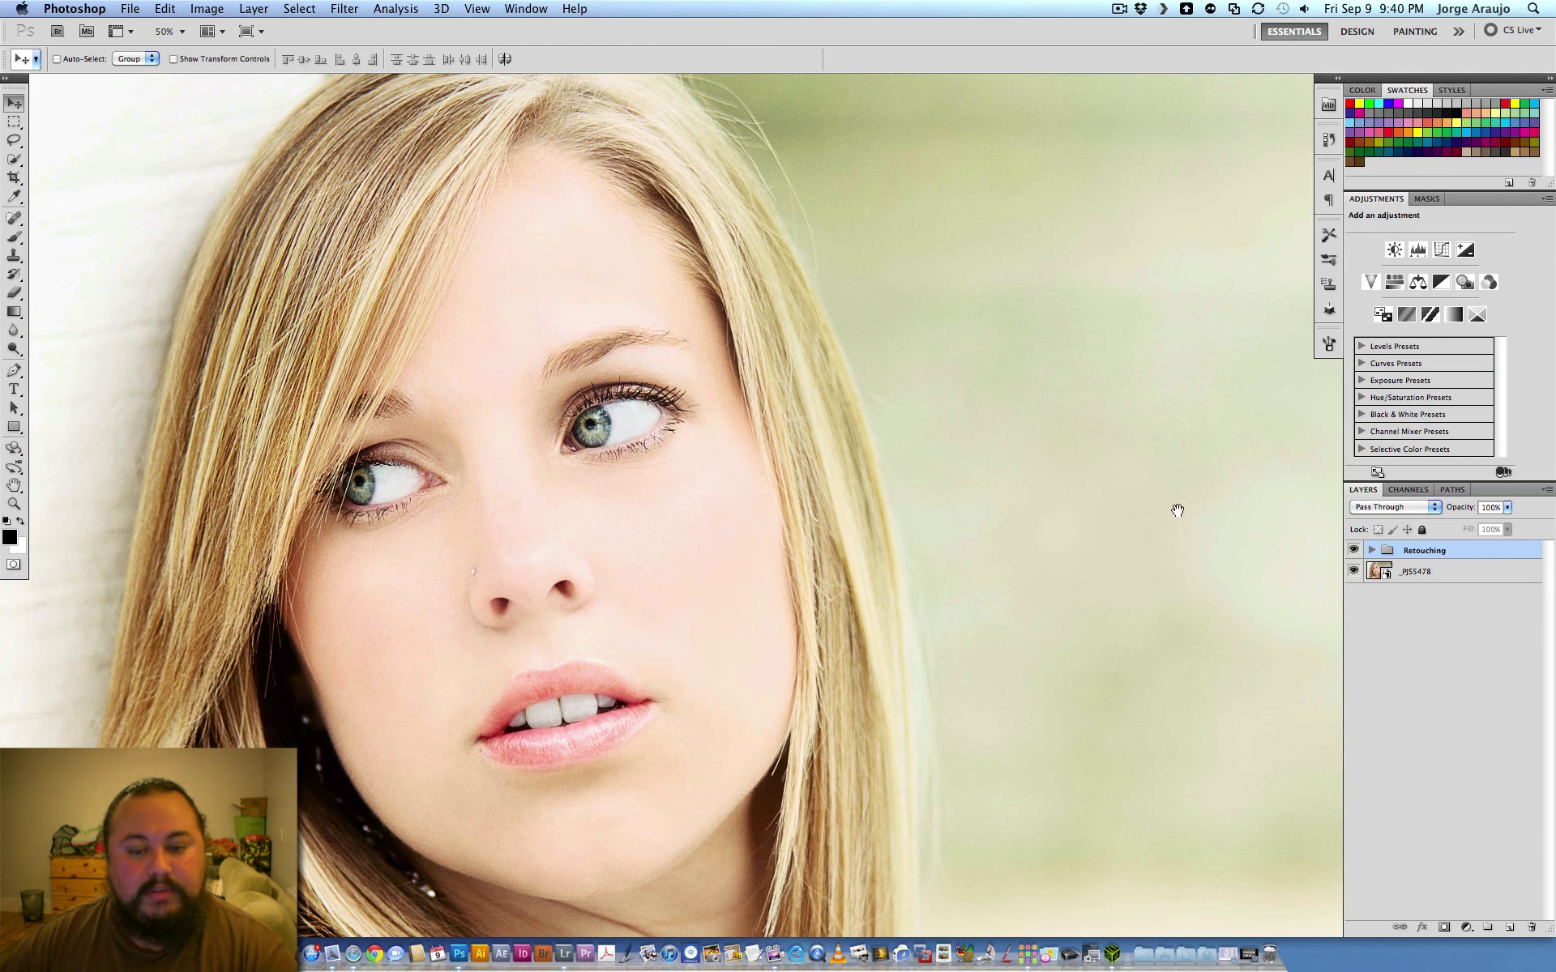
left_click(1354, 551)
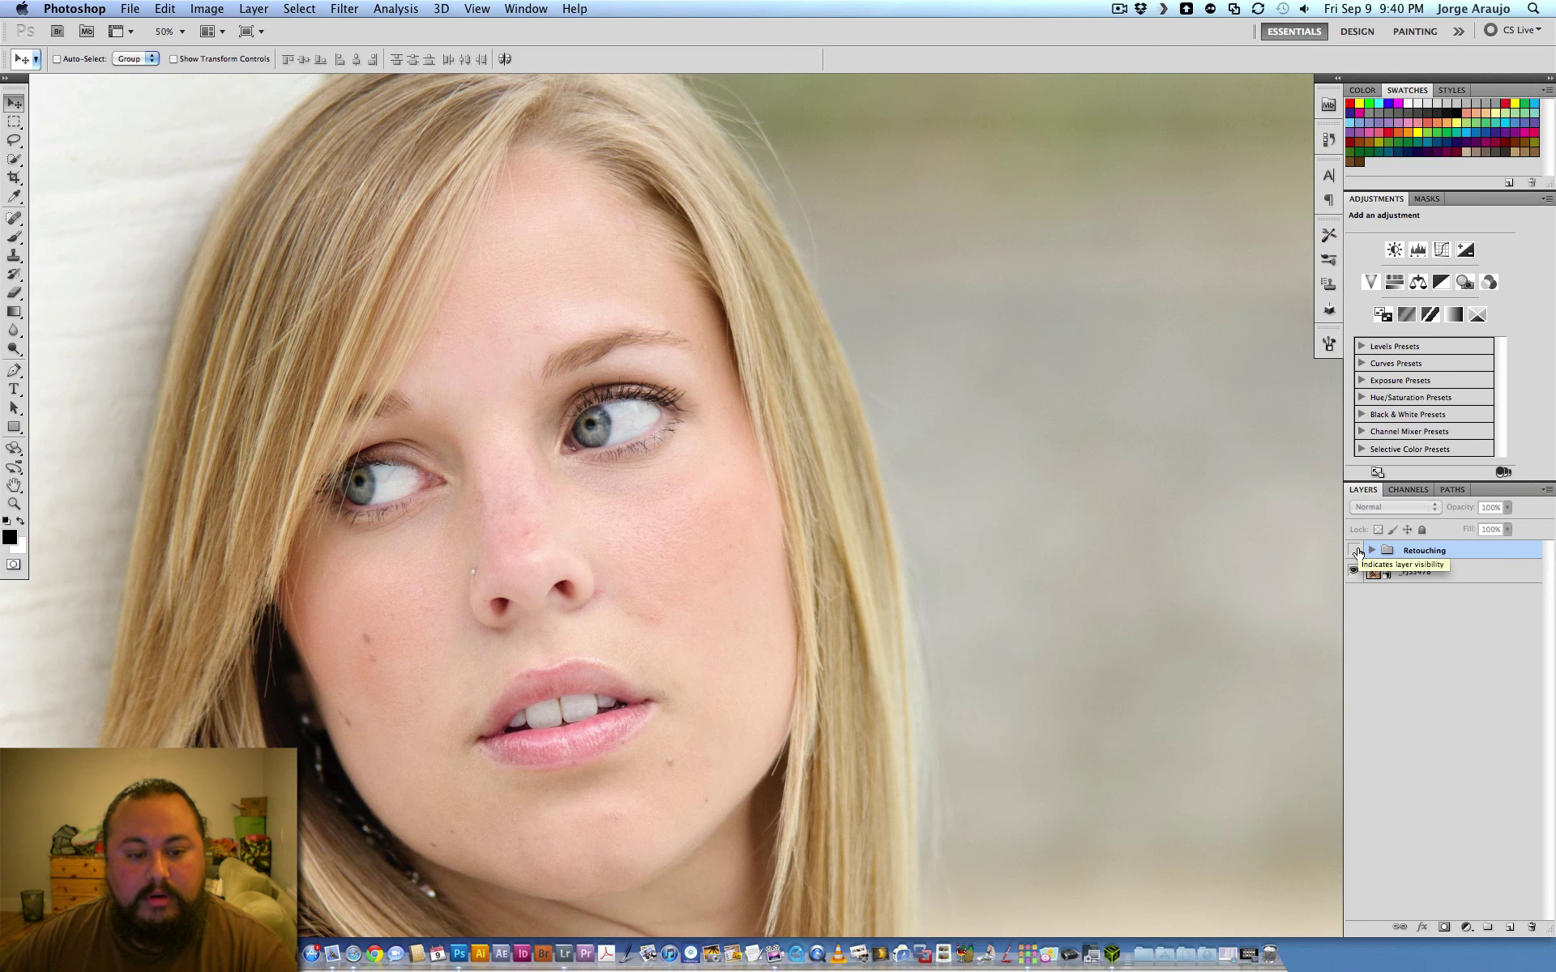
left_click(1354, 551)
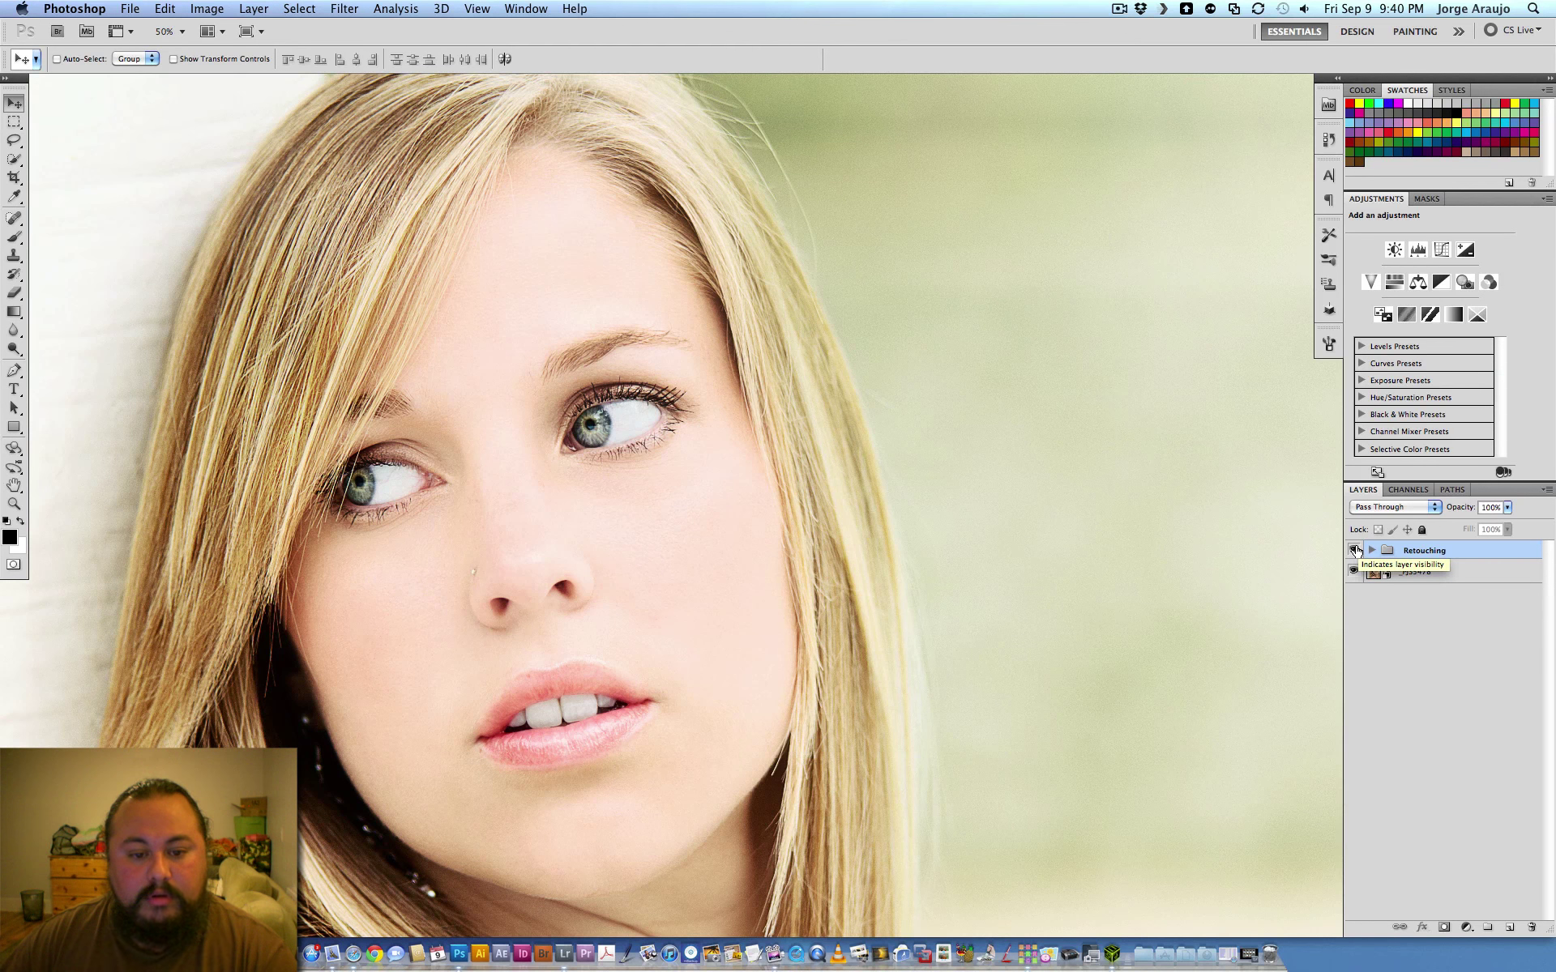
left_click(1355, 551)
left_click(1354, 551)
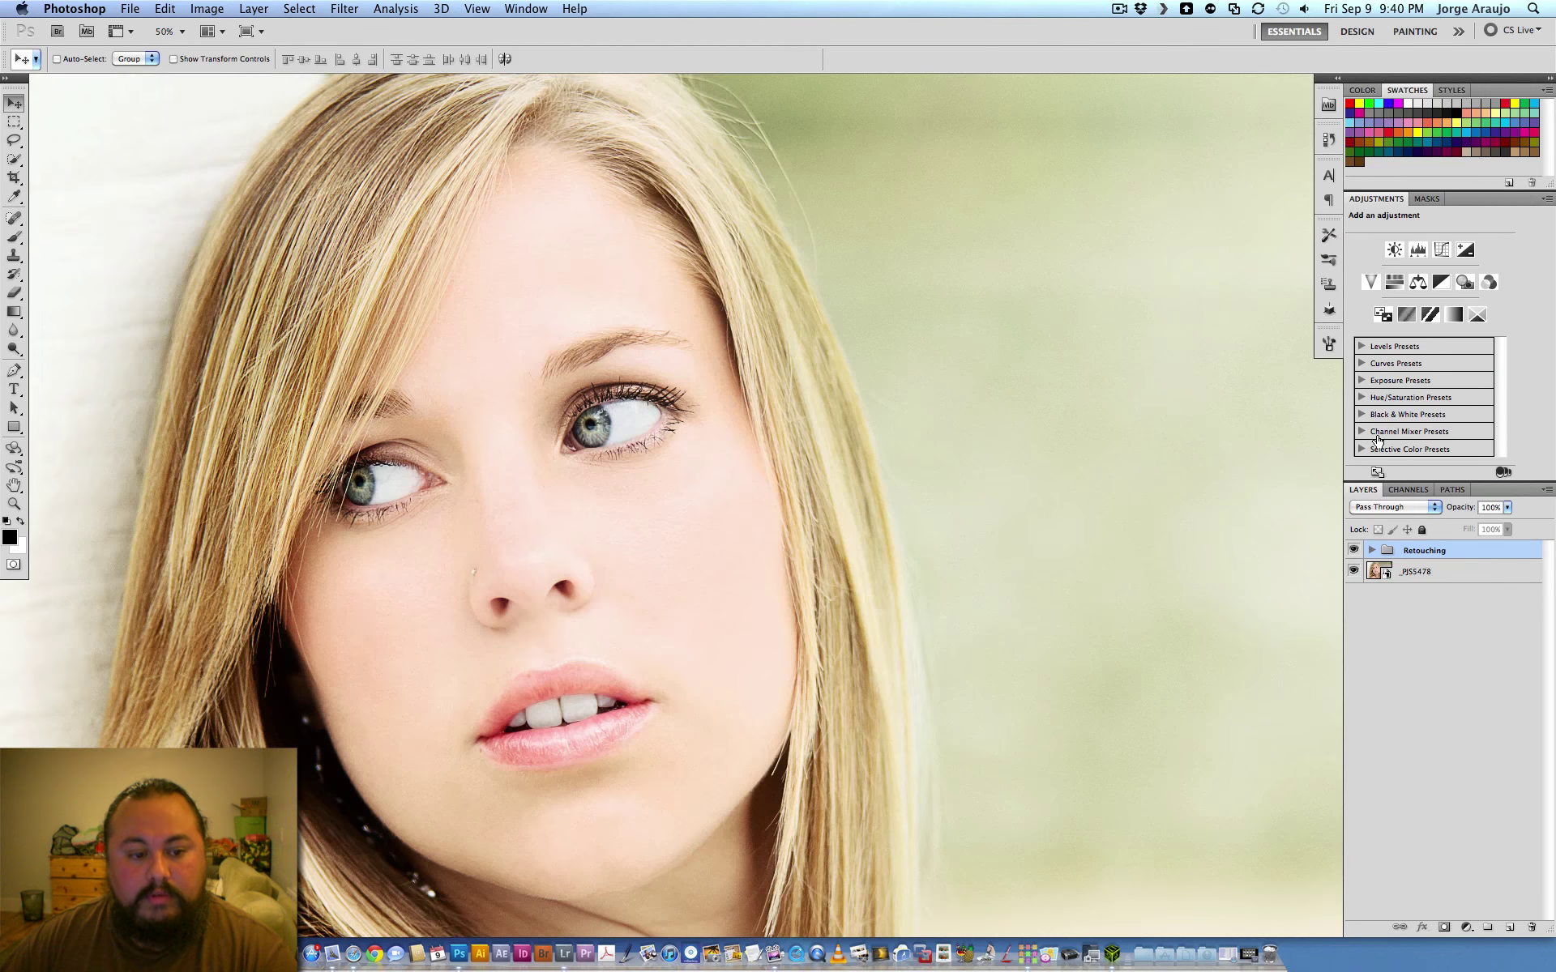
key("super+minus")
key("super+minus")
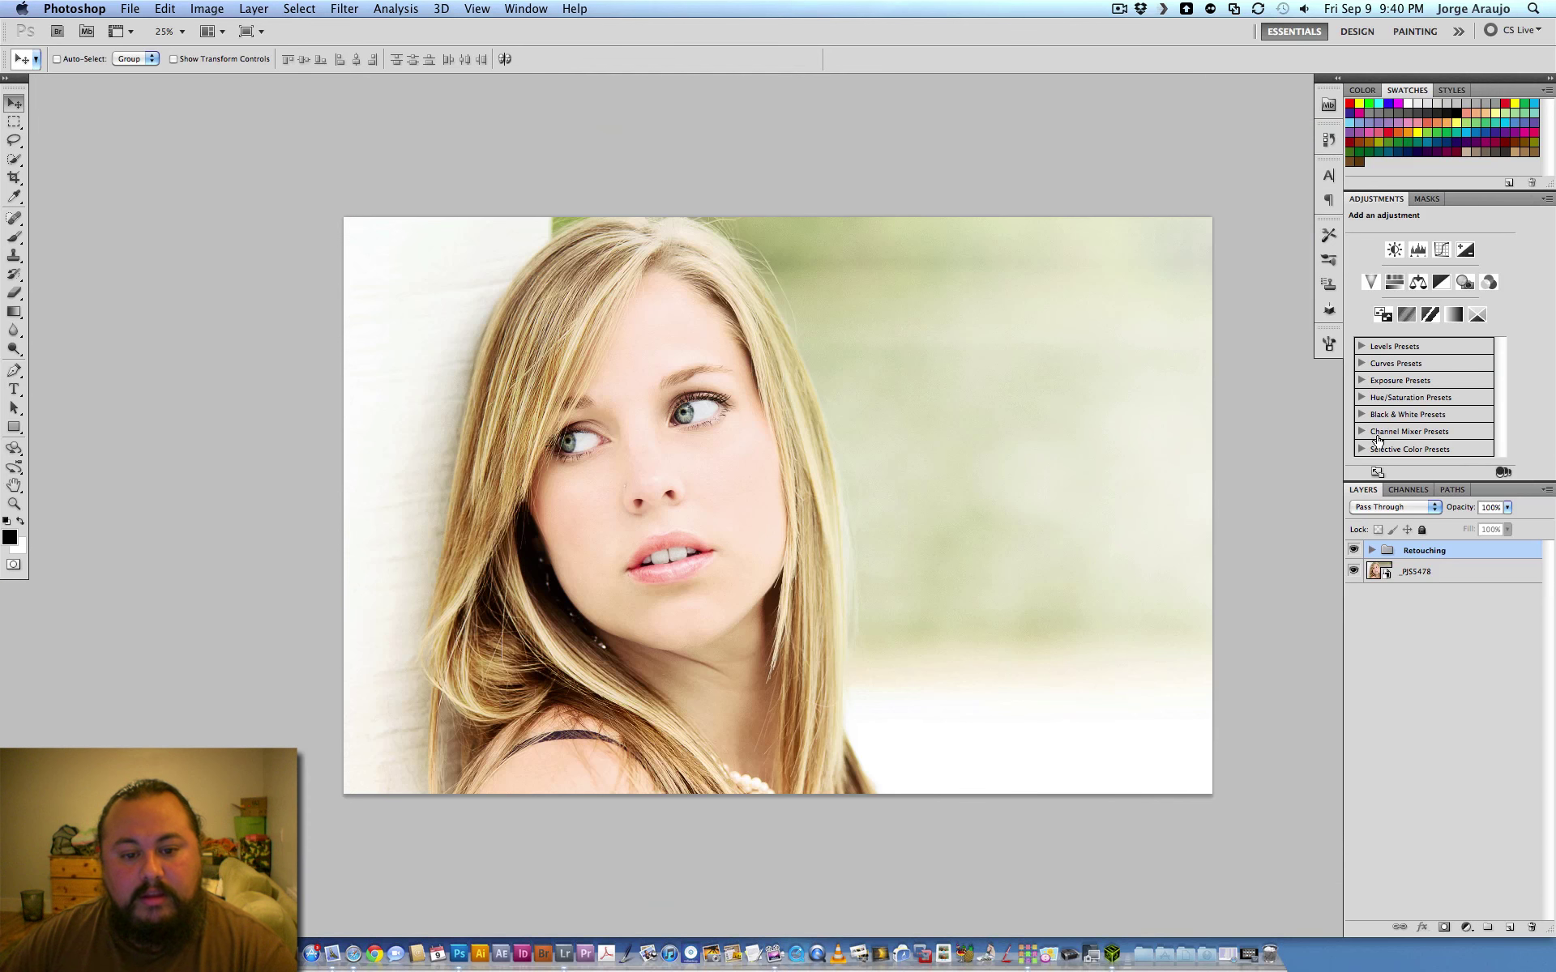
left_click_drag(1086, 542, 1001, 568)
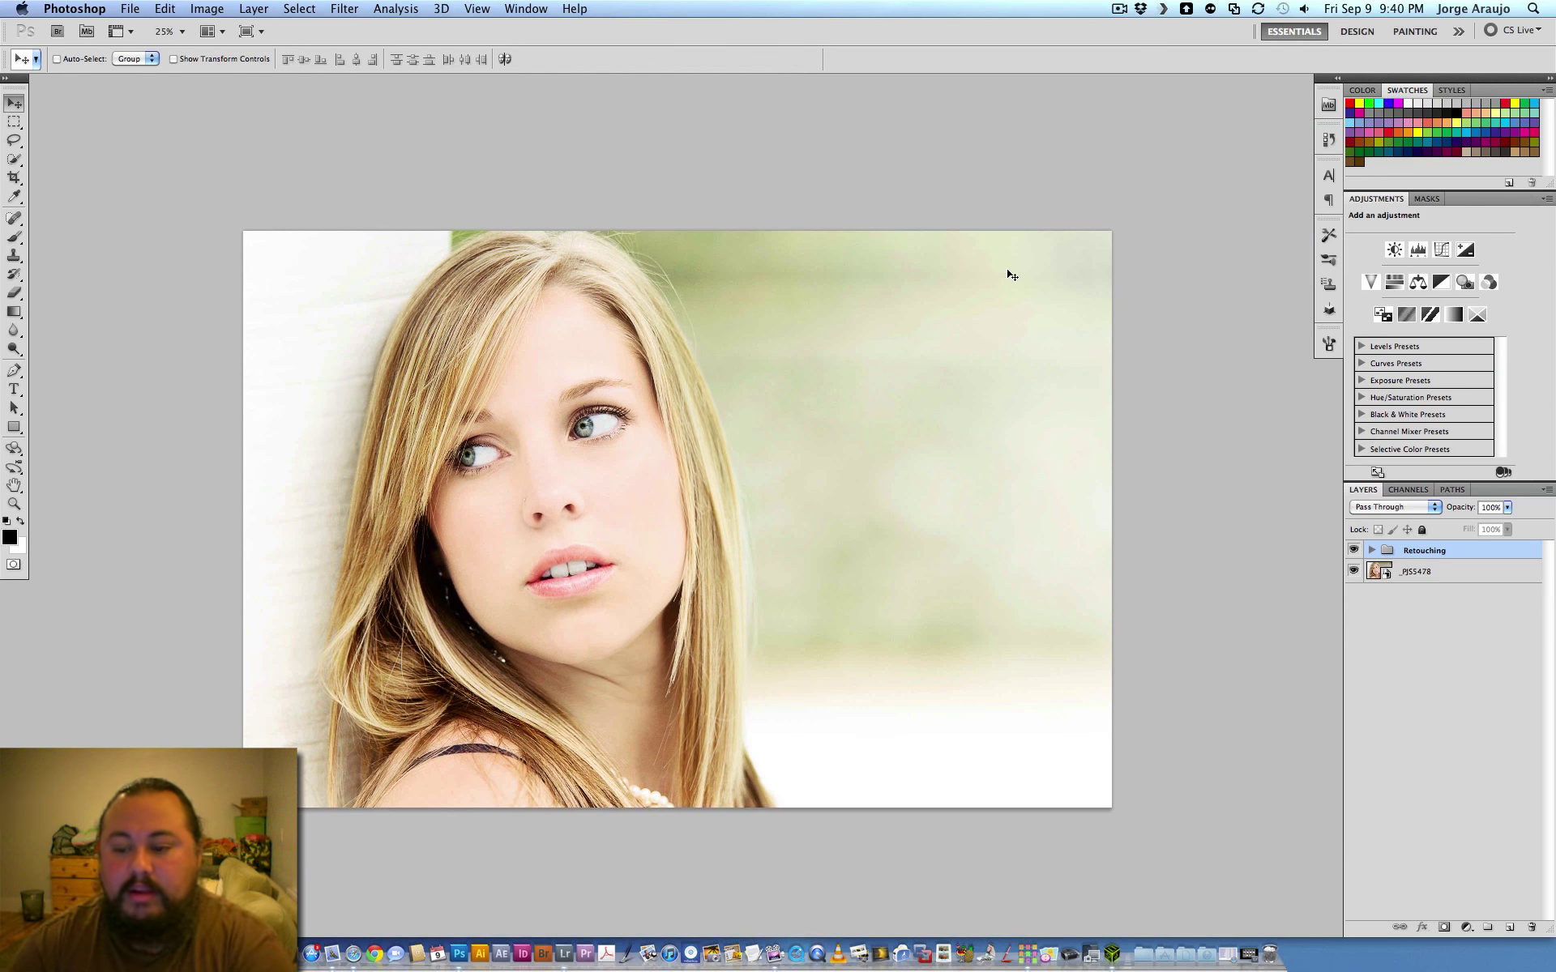